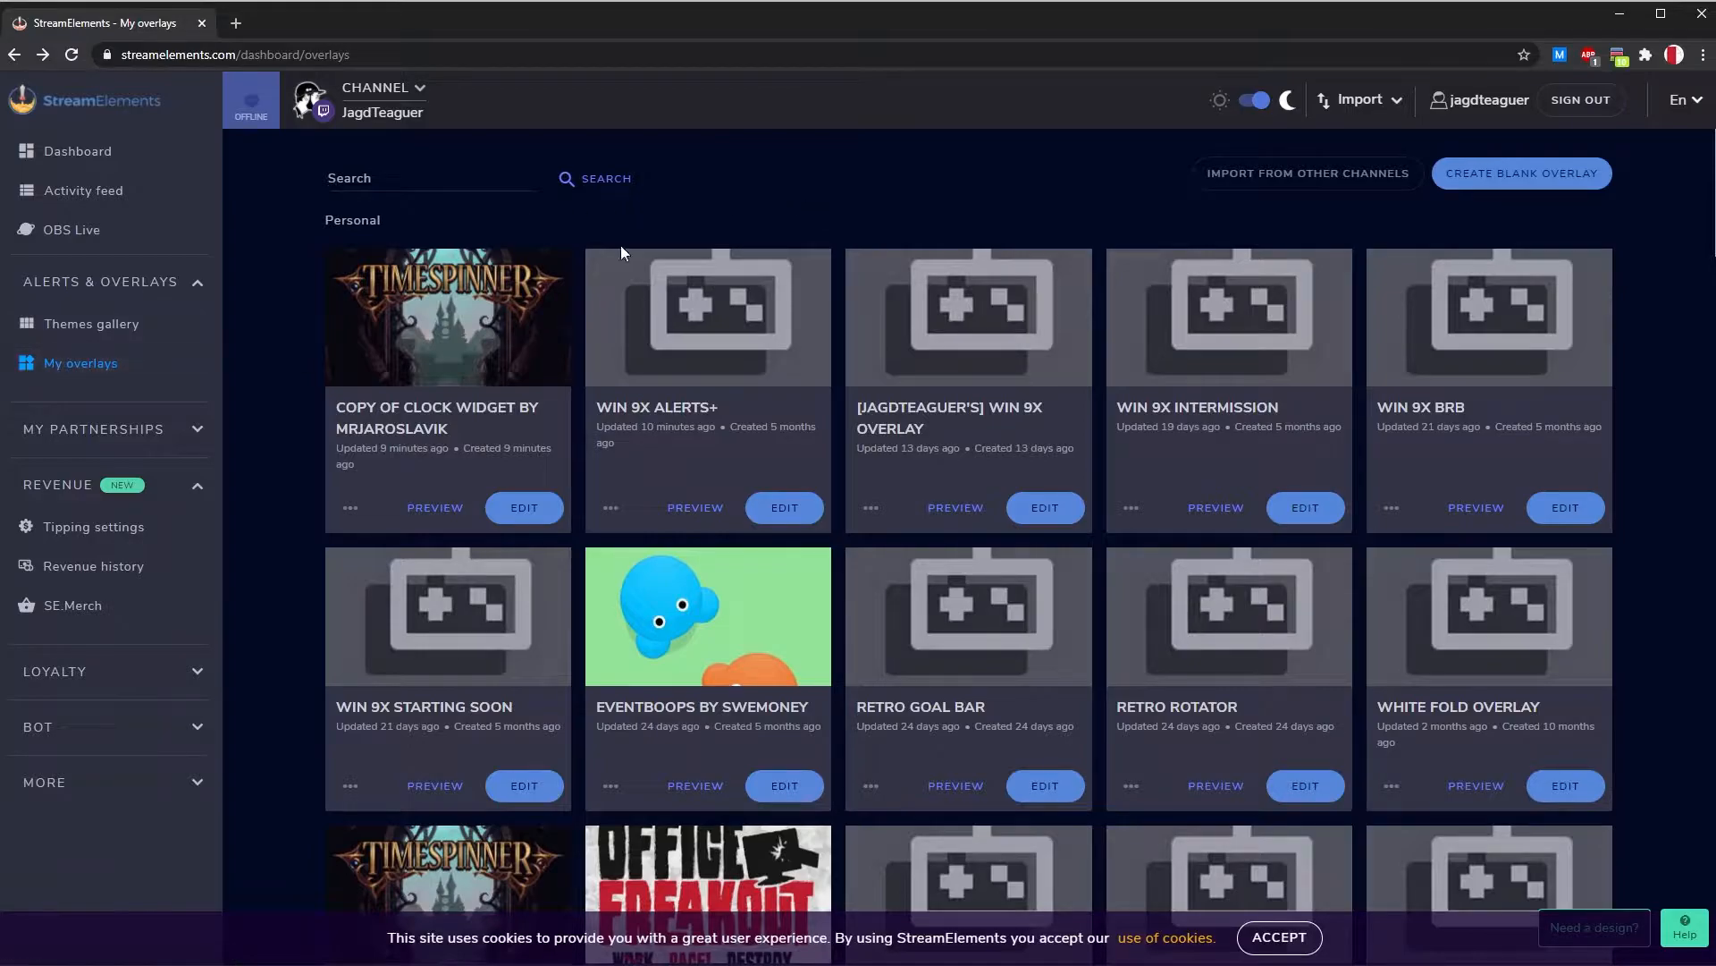
Create a blank overlay with a resolution of 1080p
click(1569, 179)
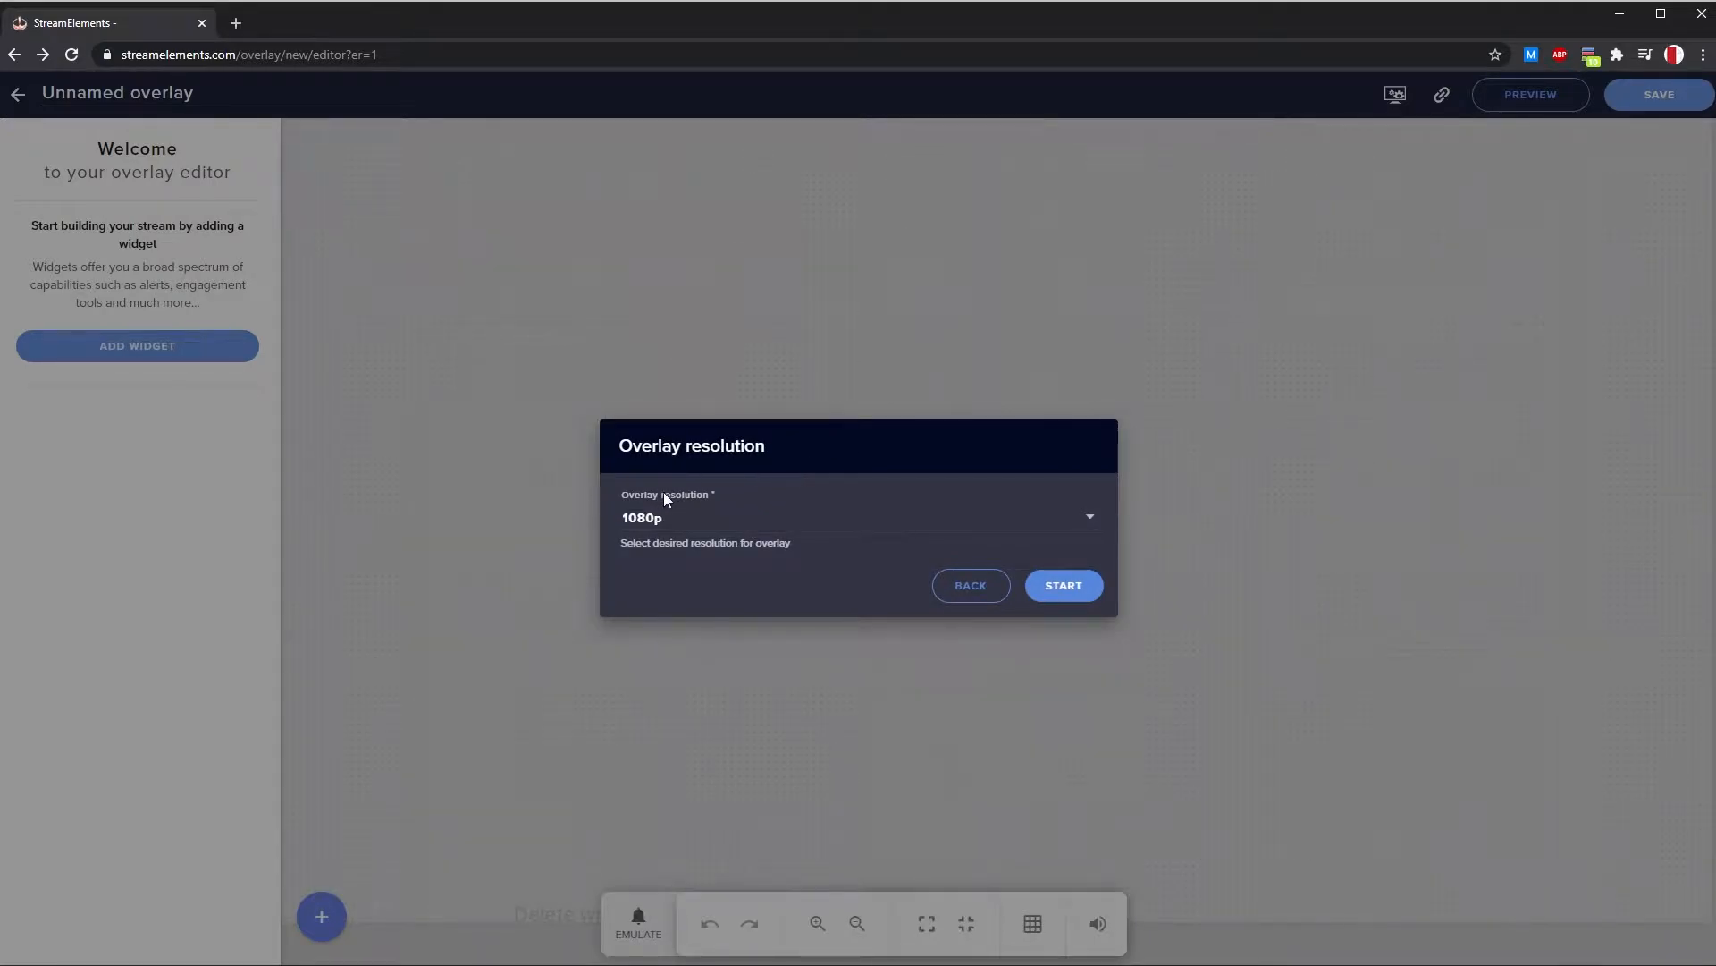
click(1062, 518)
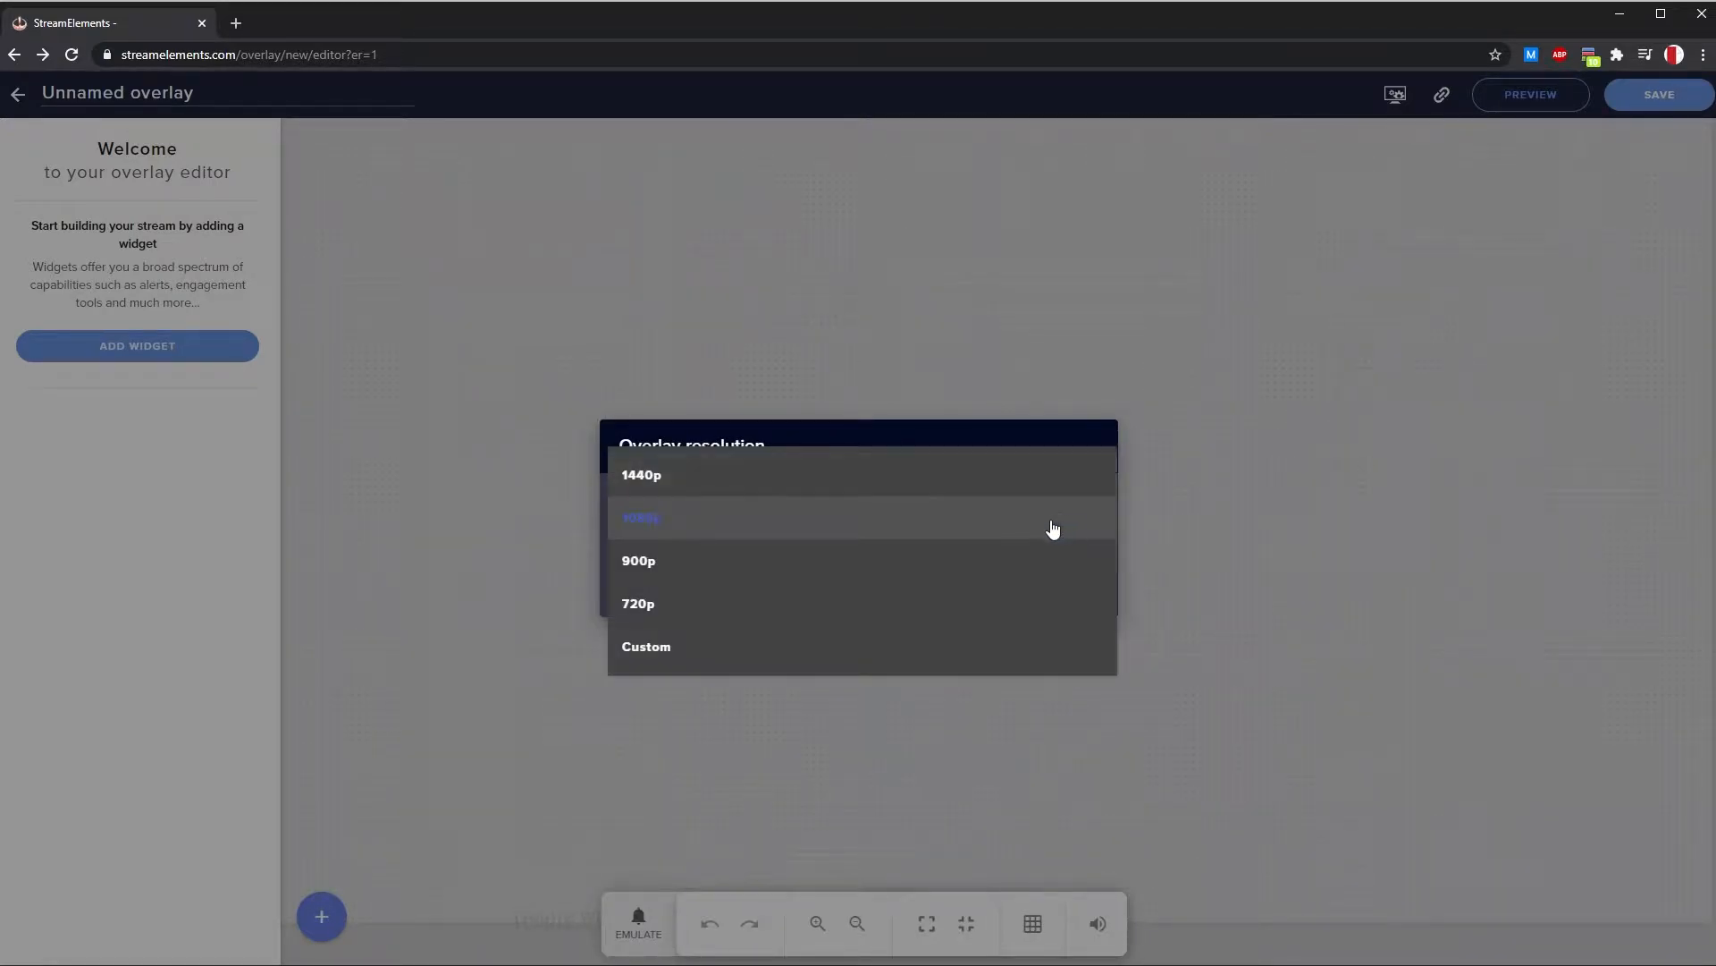
click(942, 436)
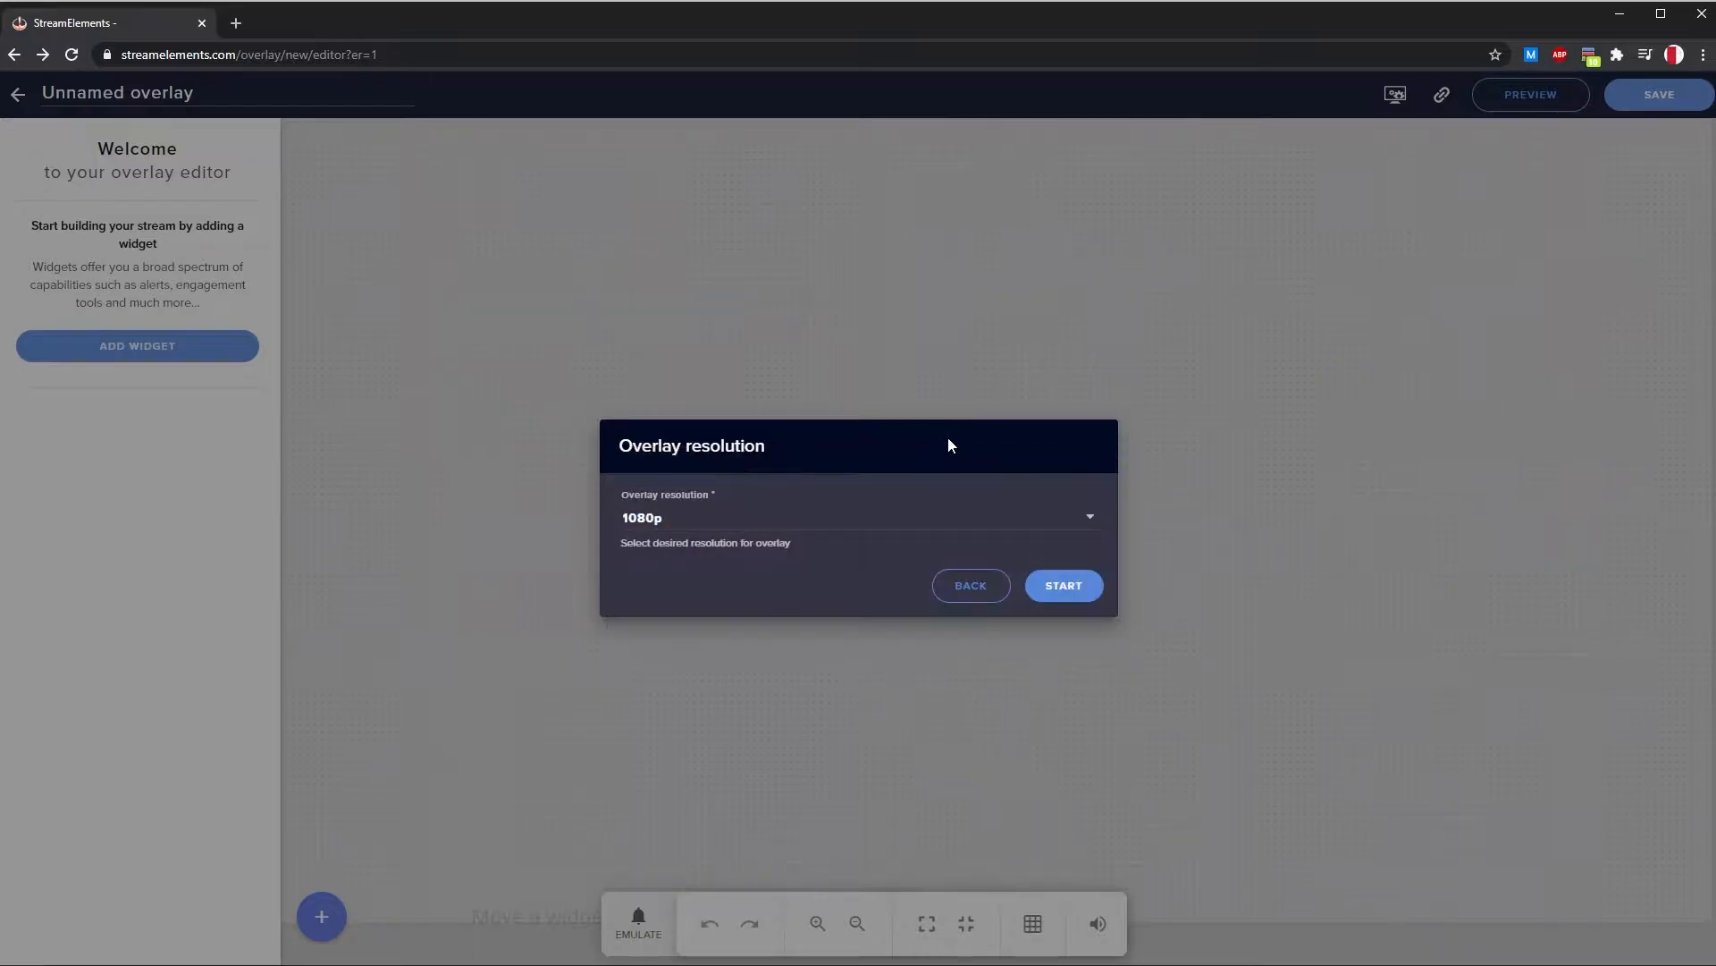
click(1060, 588)
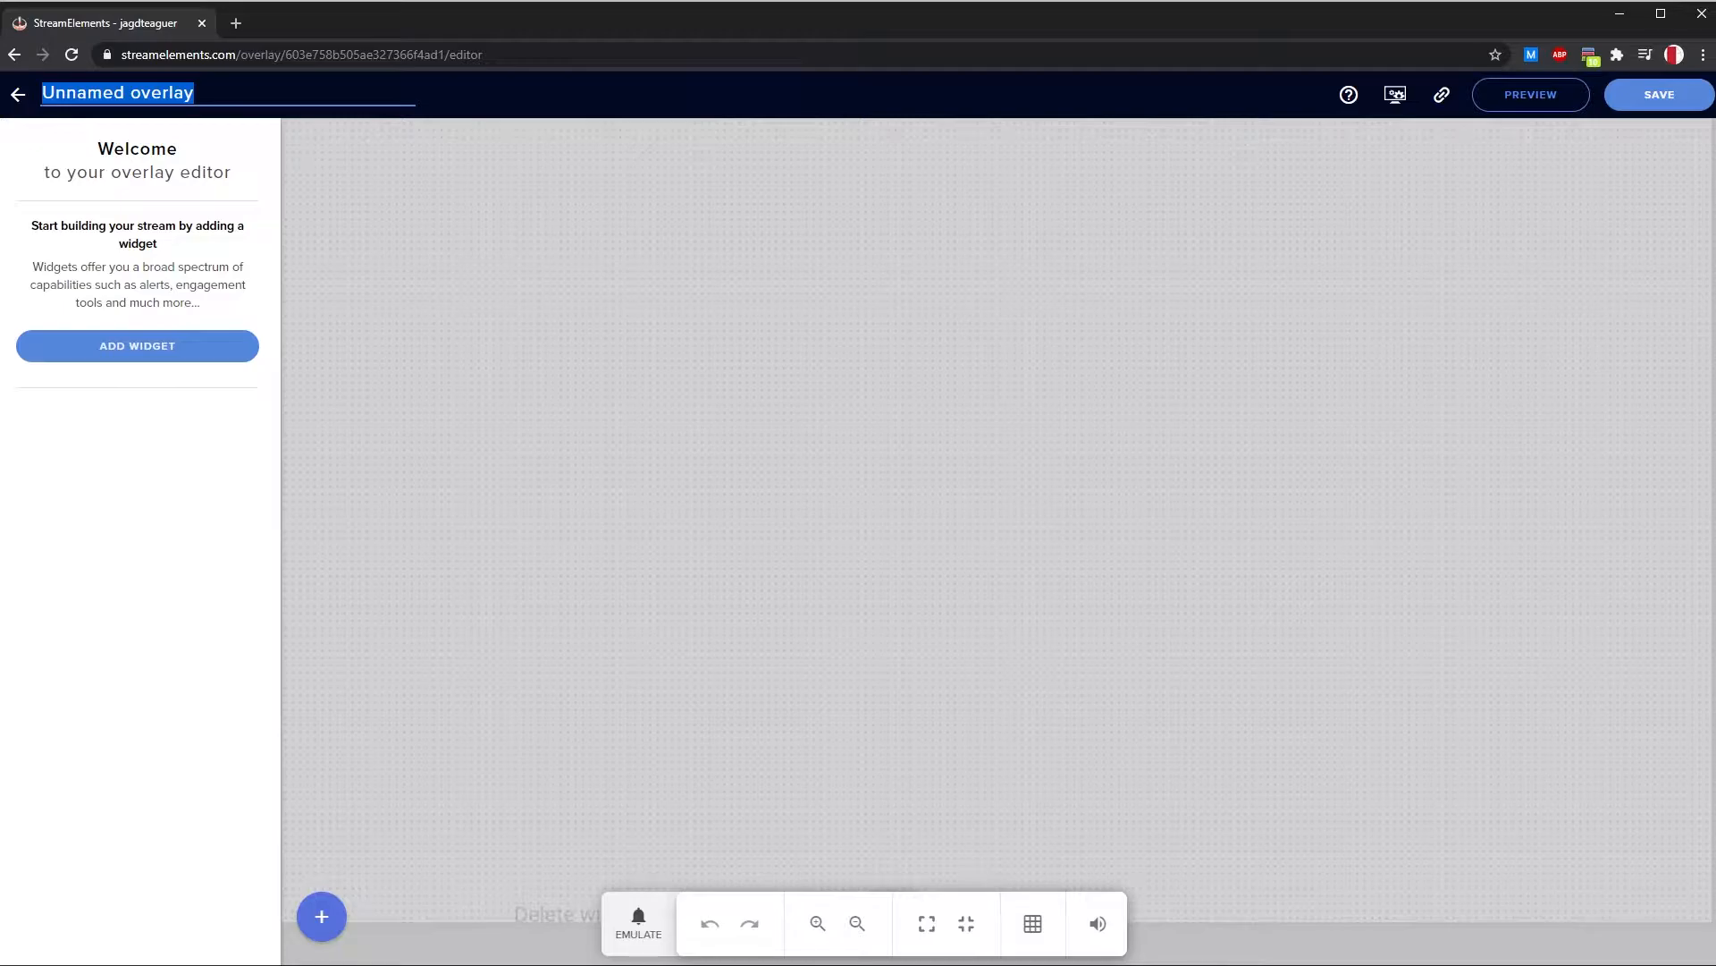
Name the overlay "Win9x Intermission Widgets" and save it
key(BackSpace)
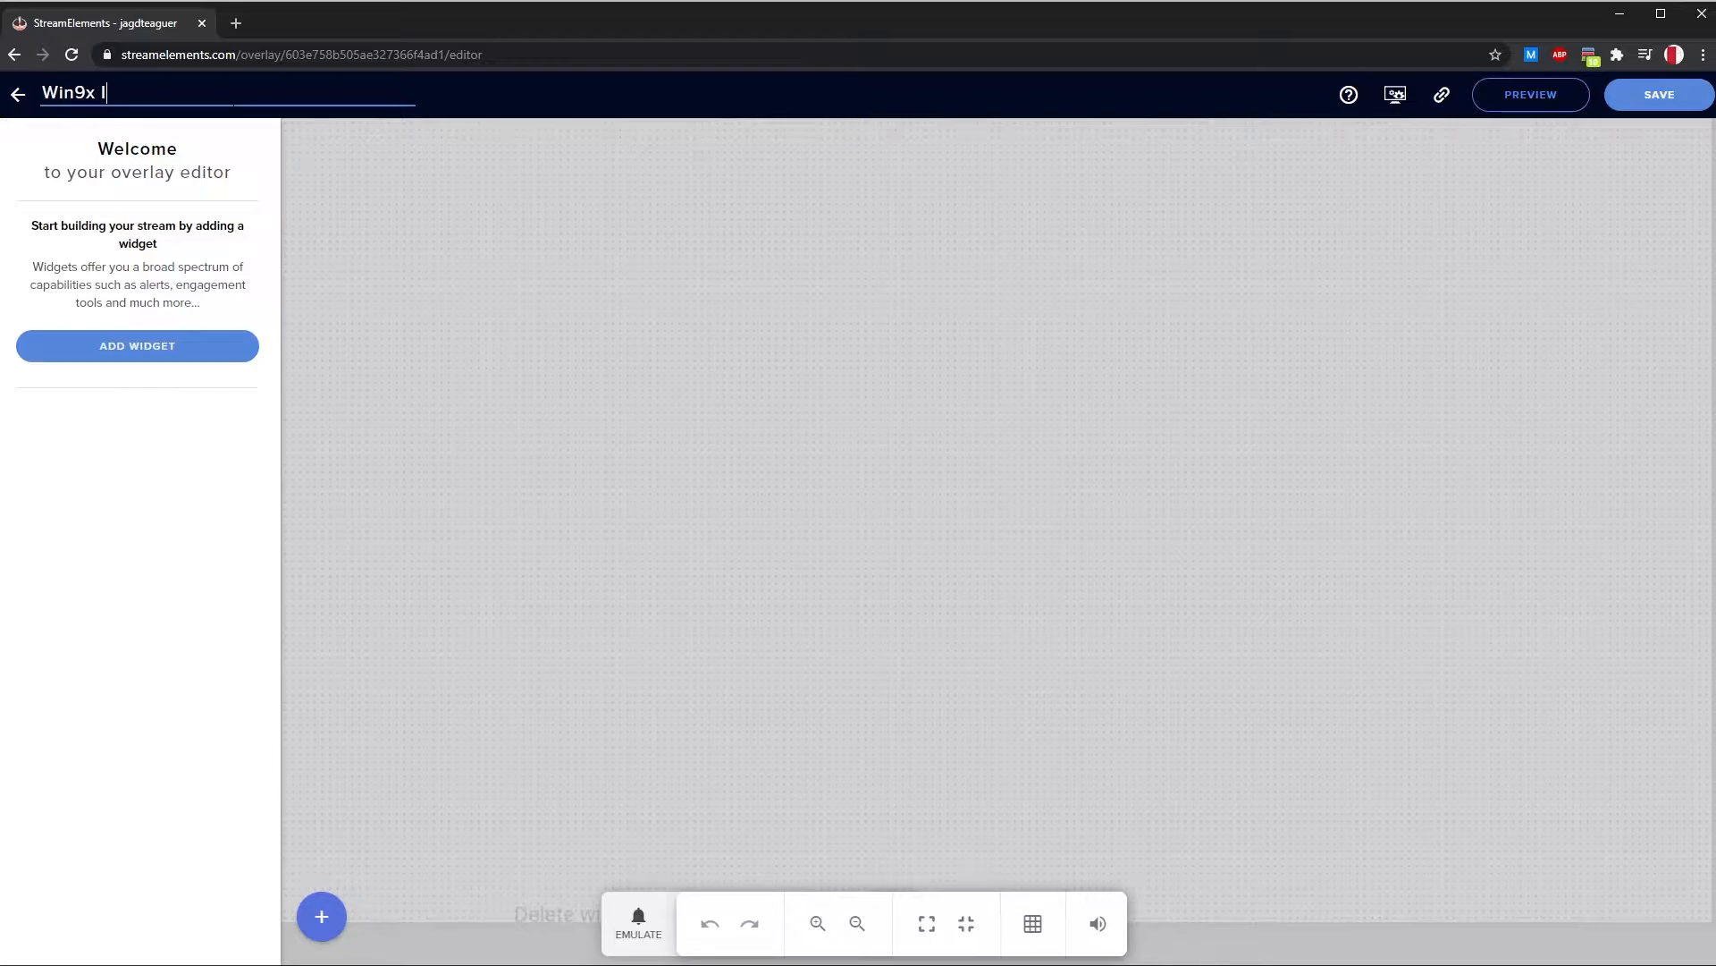
text(ission)
text( Alerts)
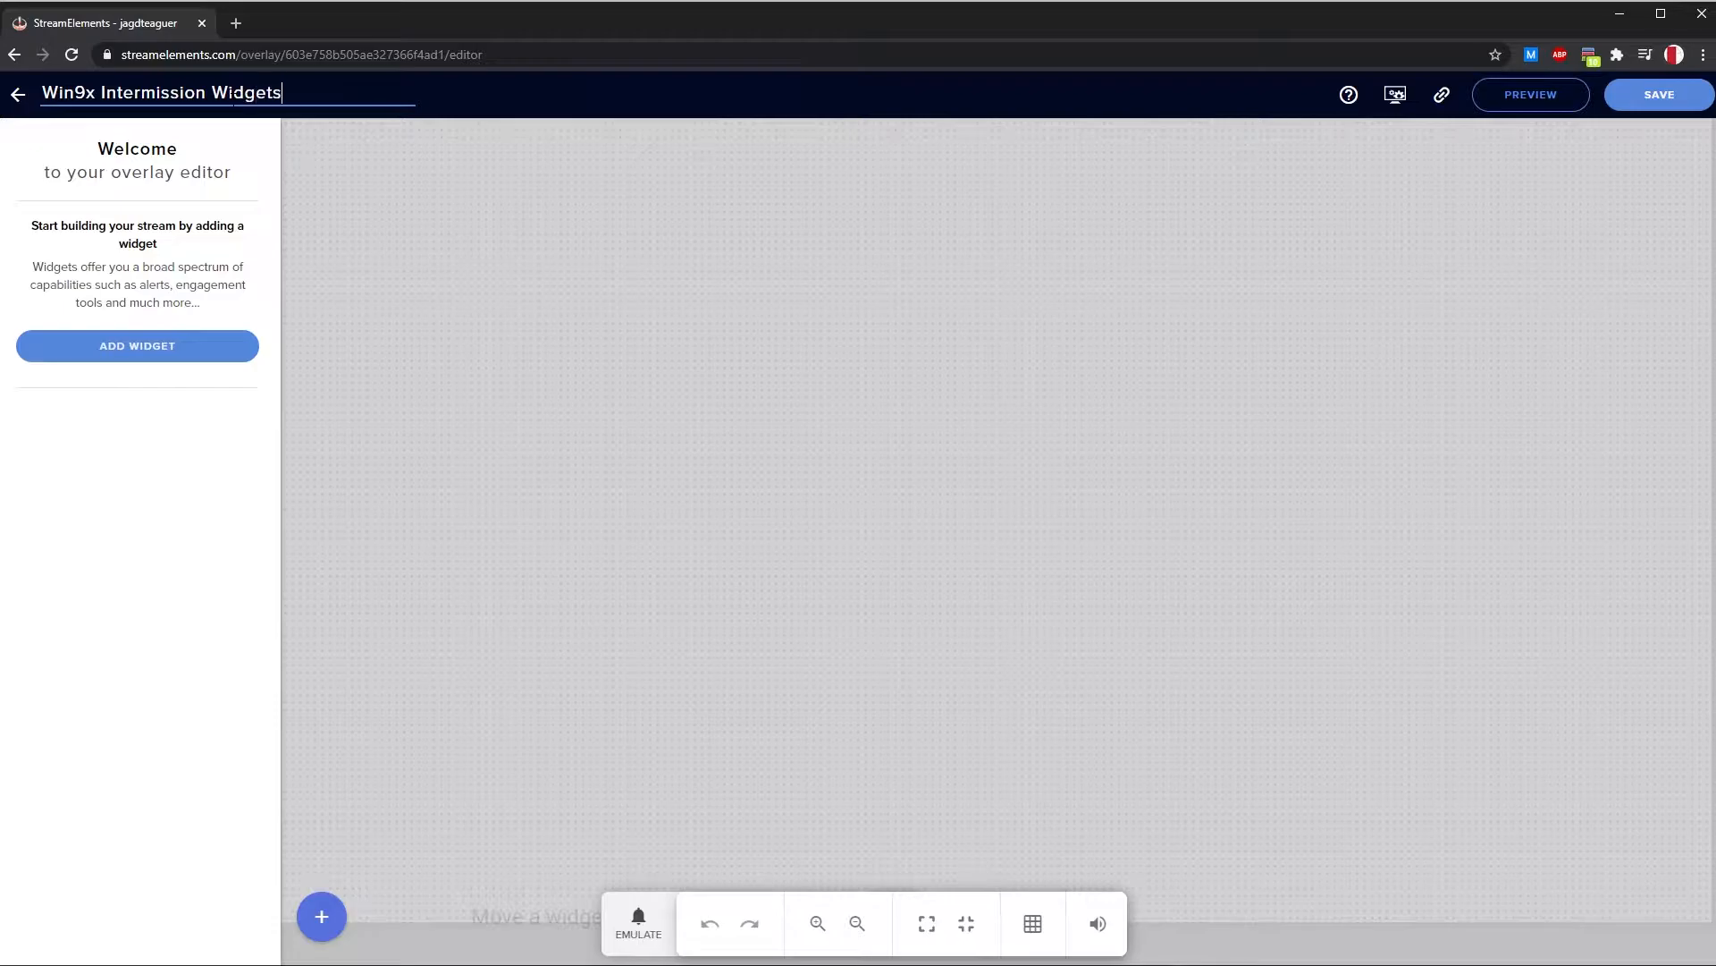
click(1655, 95)
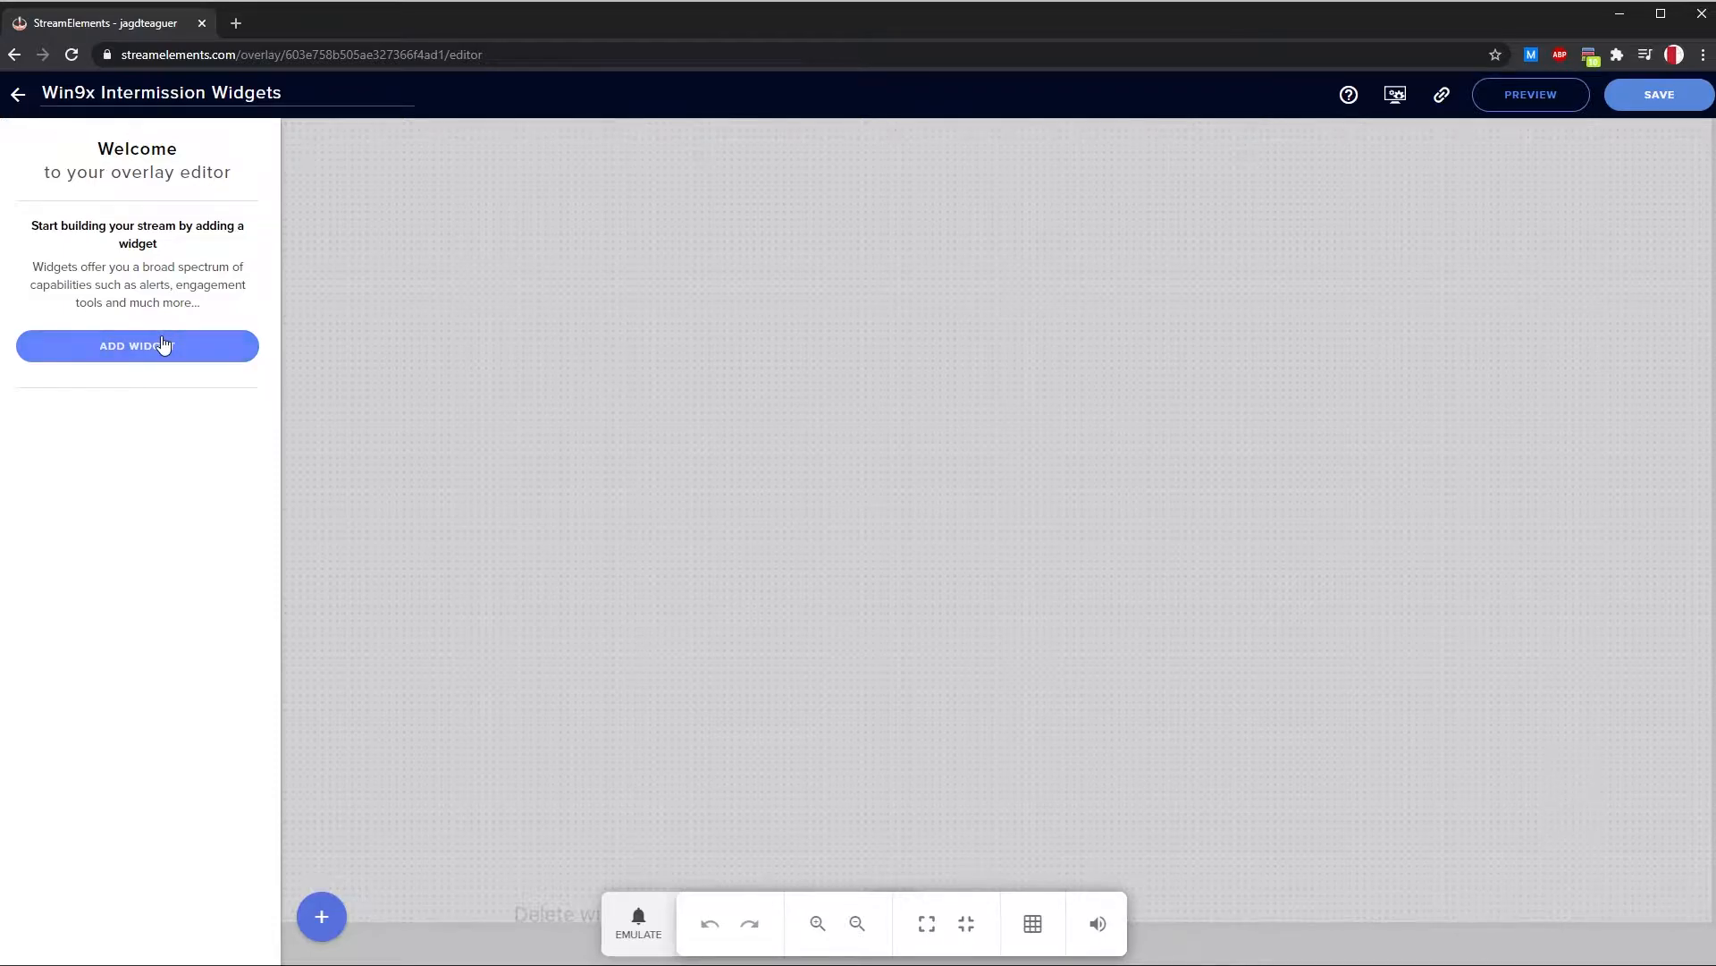
Add the "Your stream's chat" widget from the stream tools to the overlay
click(124, 348)
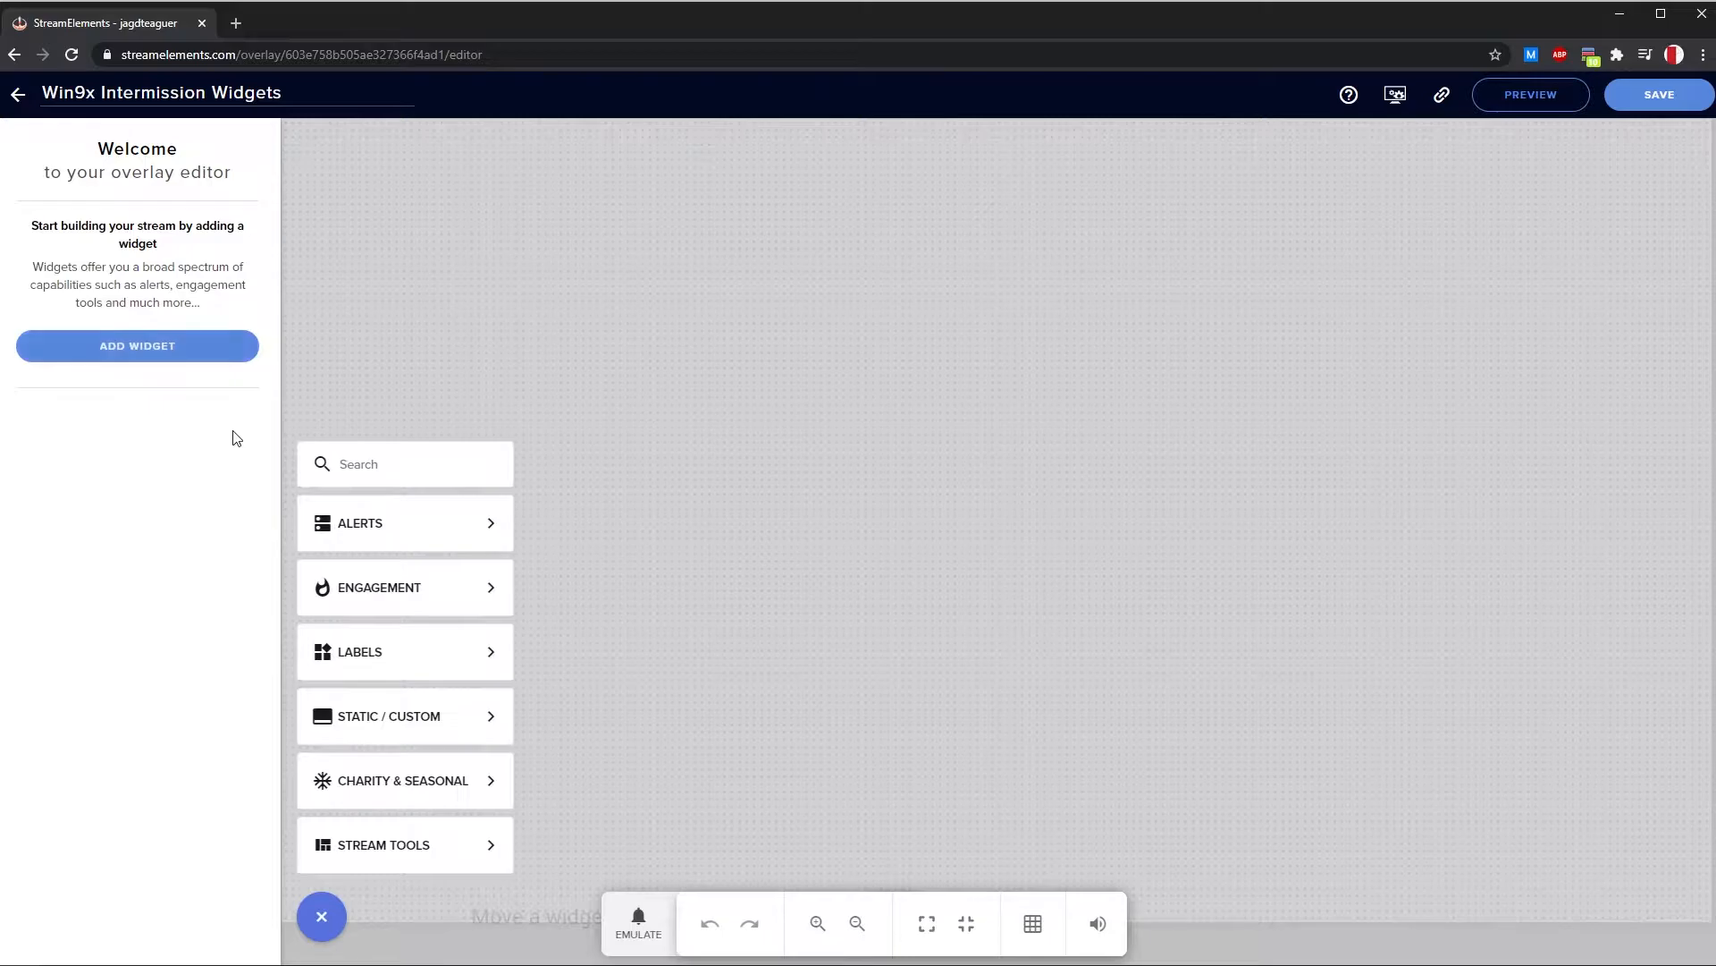
mouse_move(348, 552)
click(322, 917)
click(322, 916)
mouse_move(423, 848)
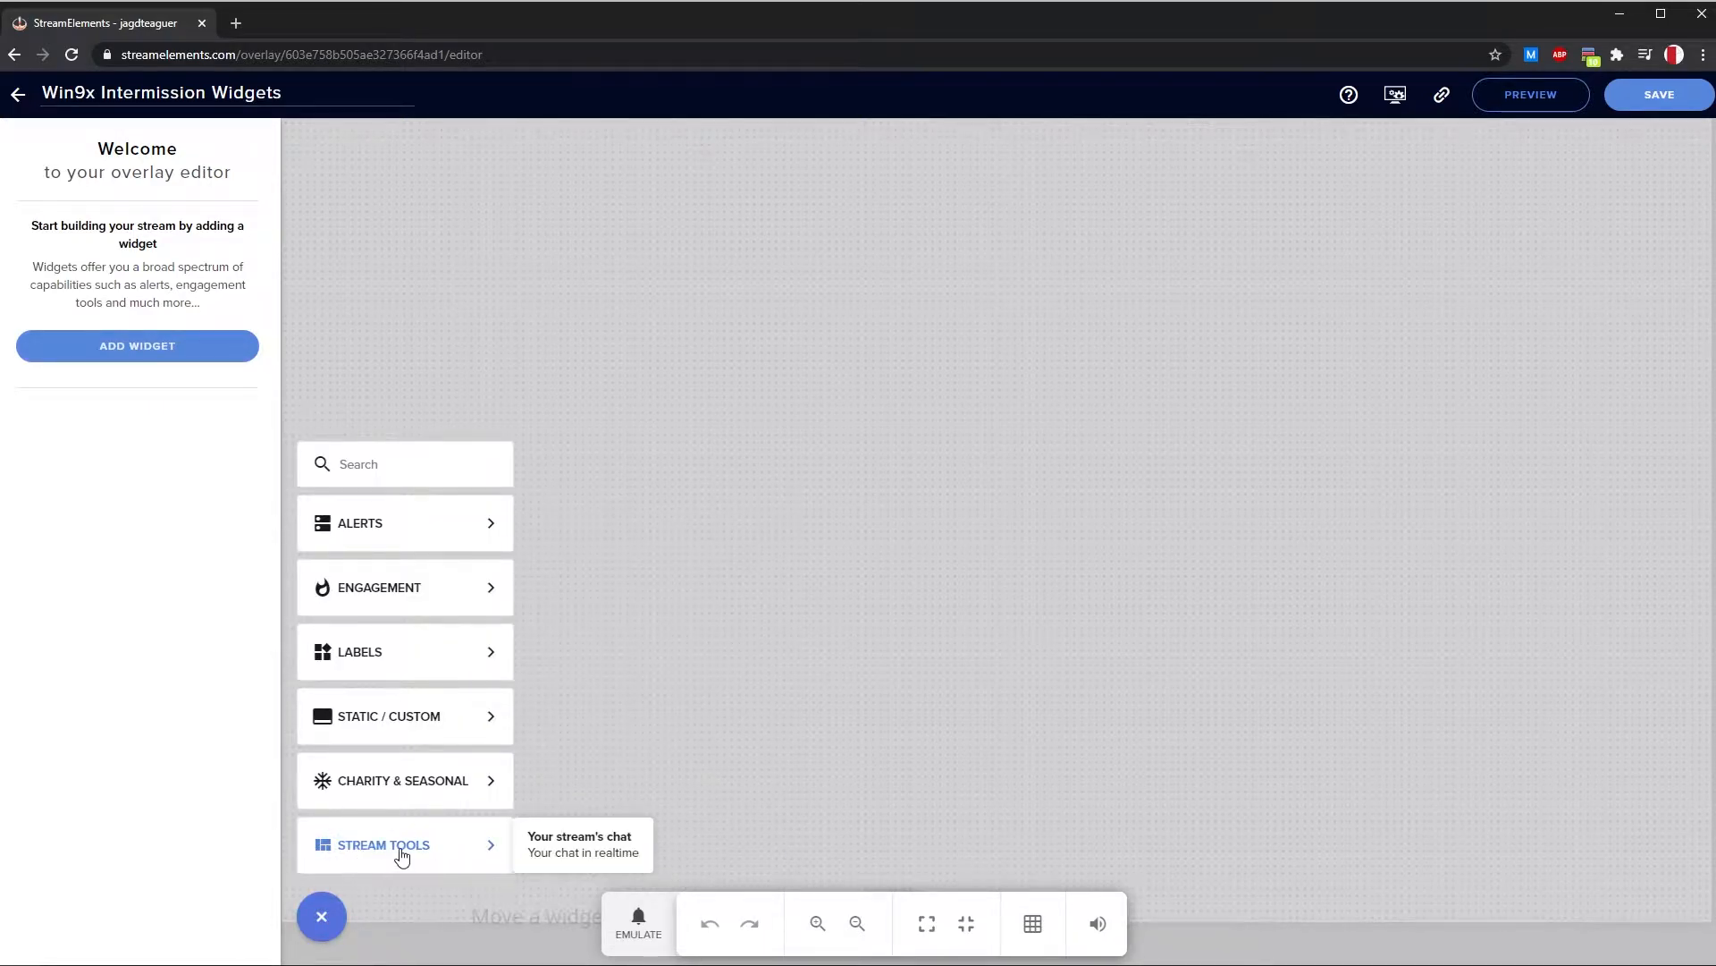
click(603, 852)
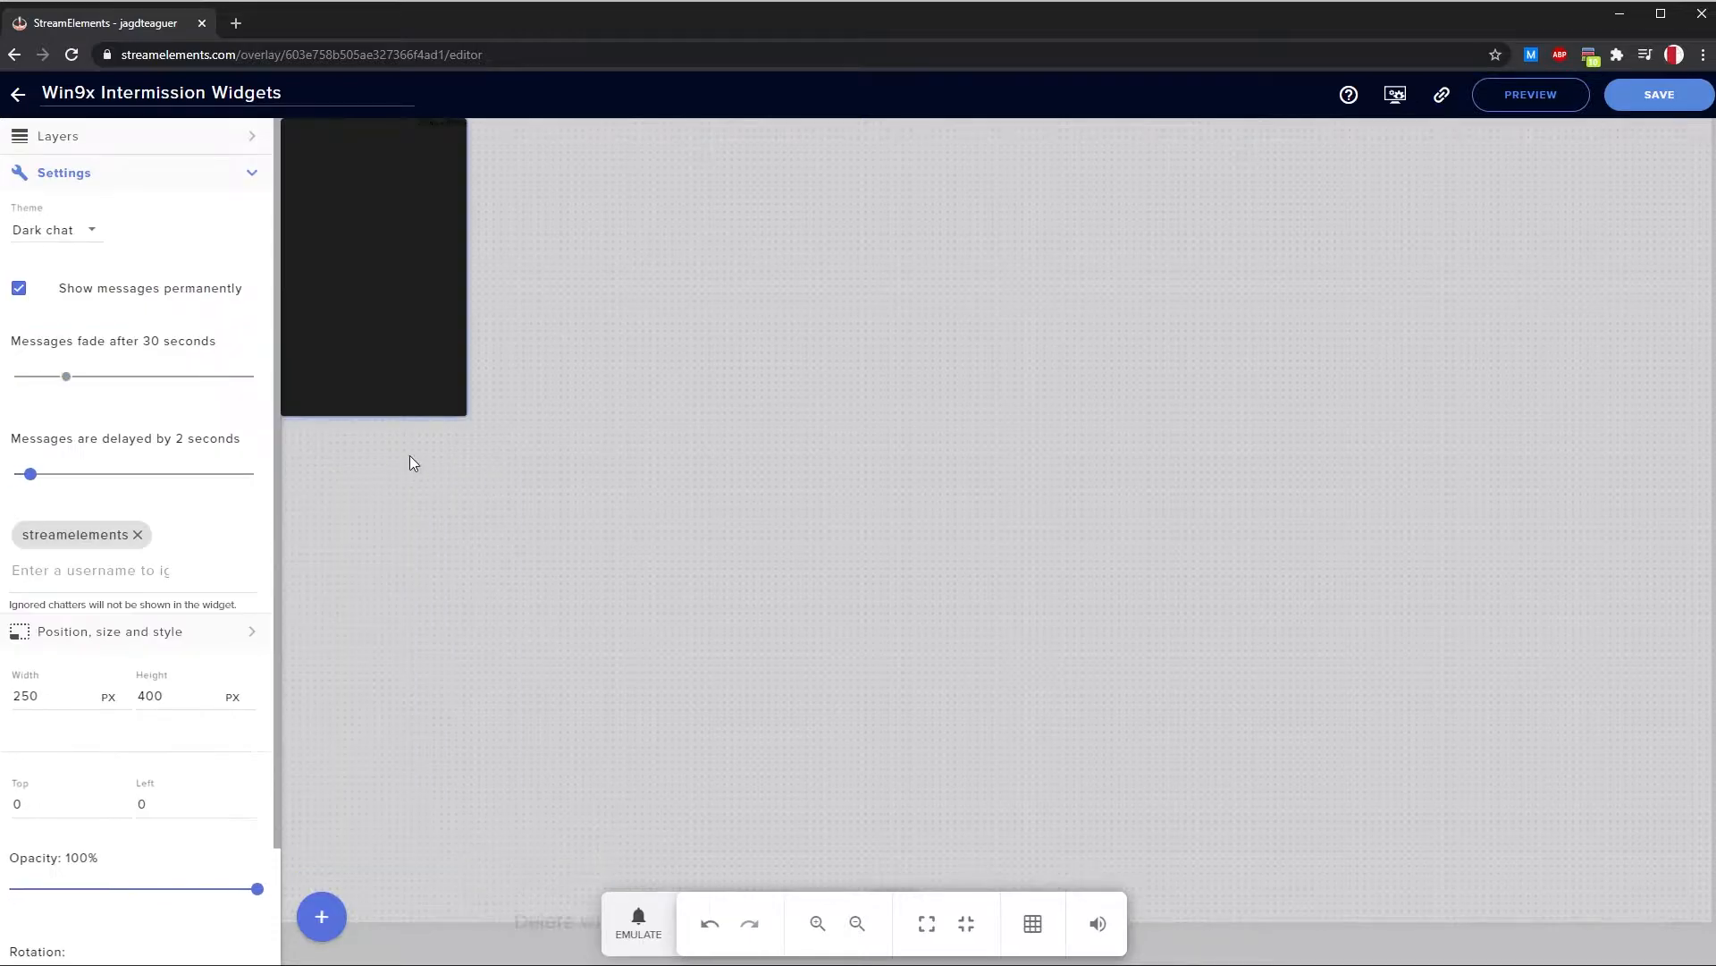
Set the chat widget's theme to Custom and move the widget to the upper-right corner of the canvas
click(93, 231)
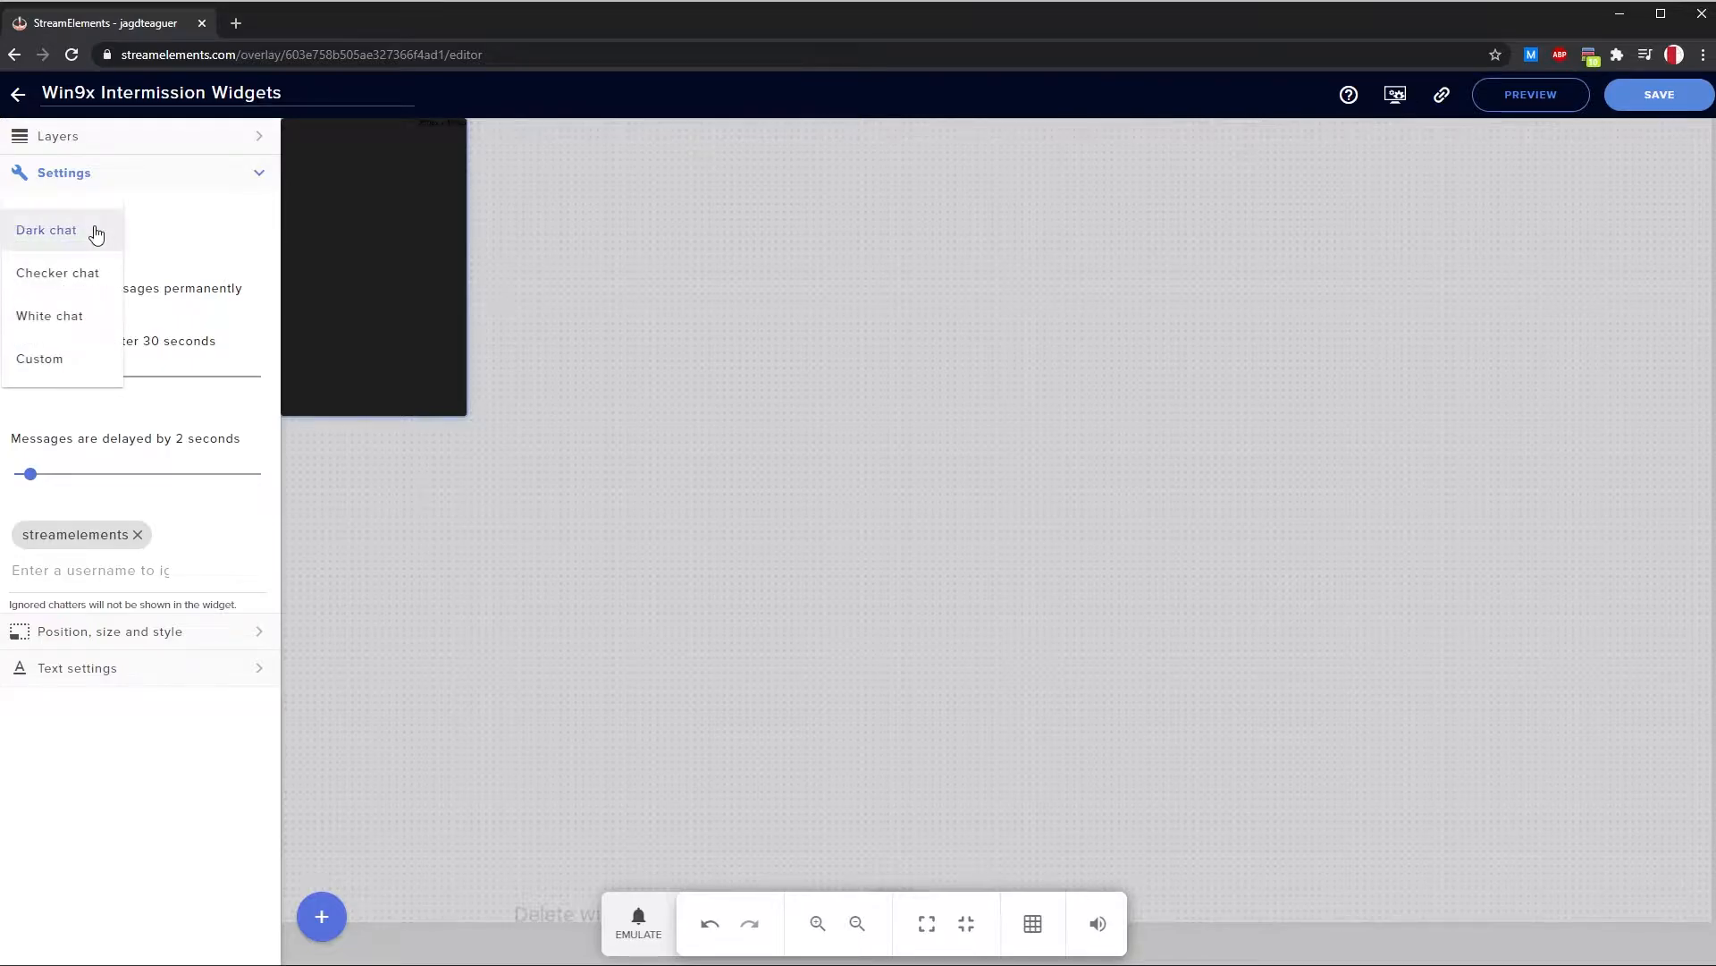
click(62, 358)
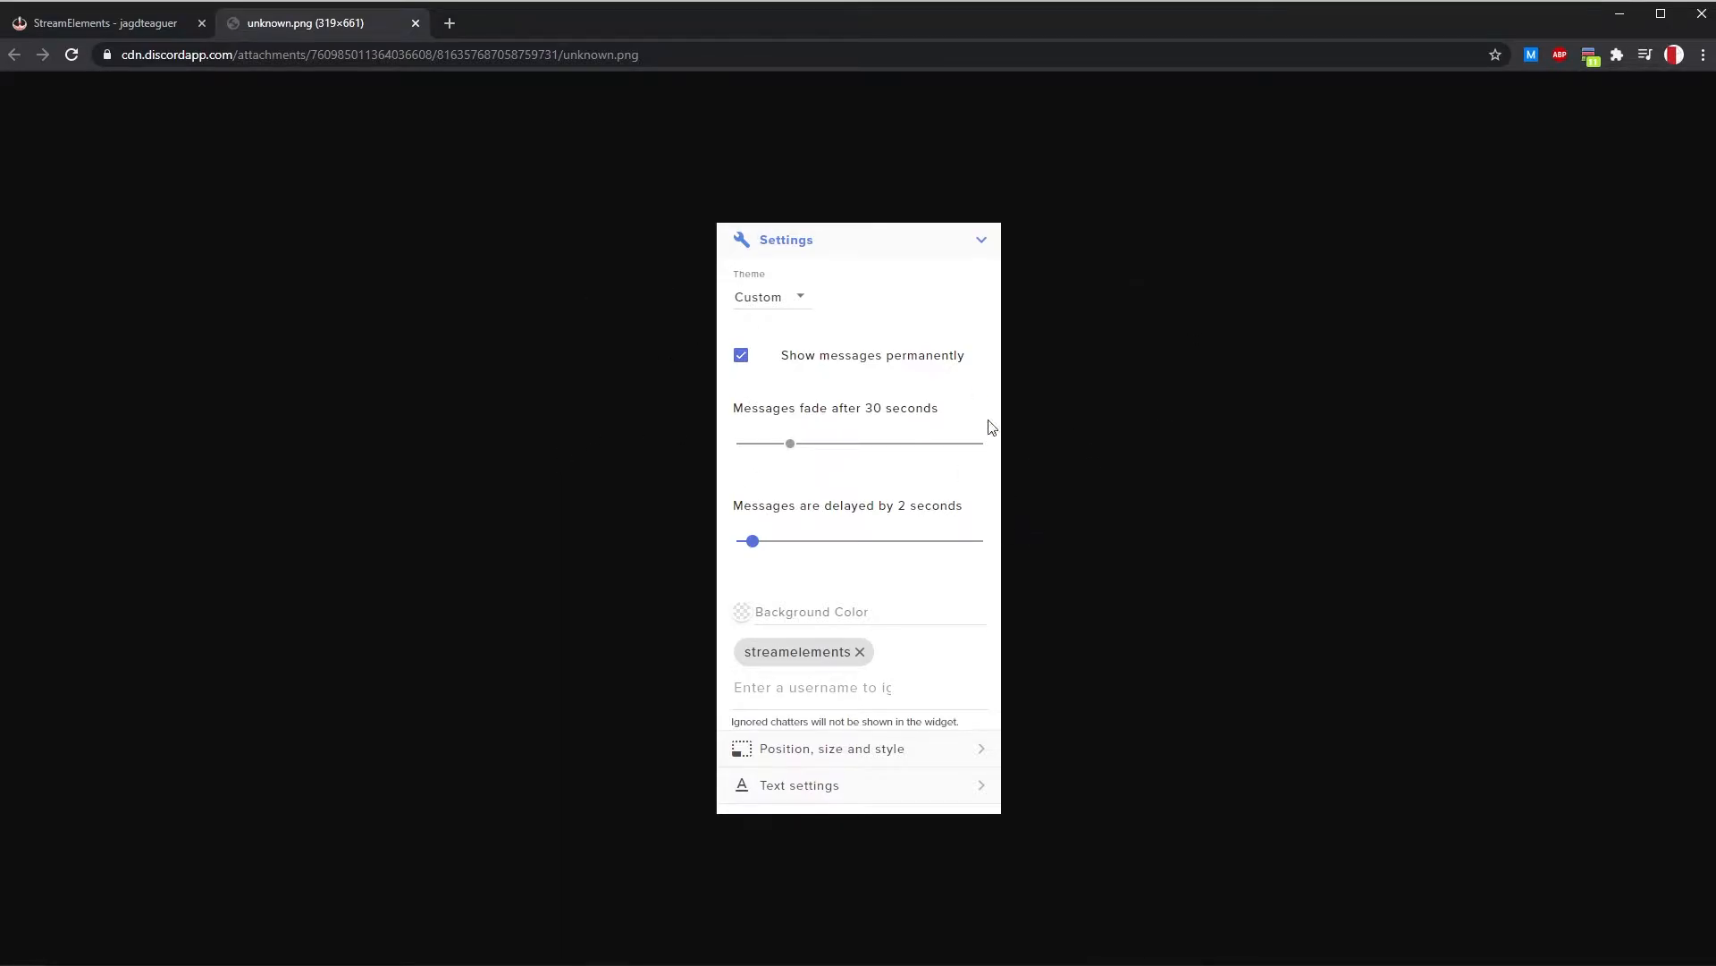
click(414, 23)
drag(414, 260, 1640, 280)
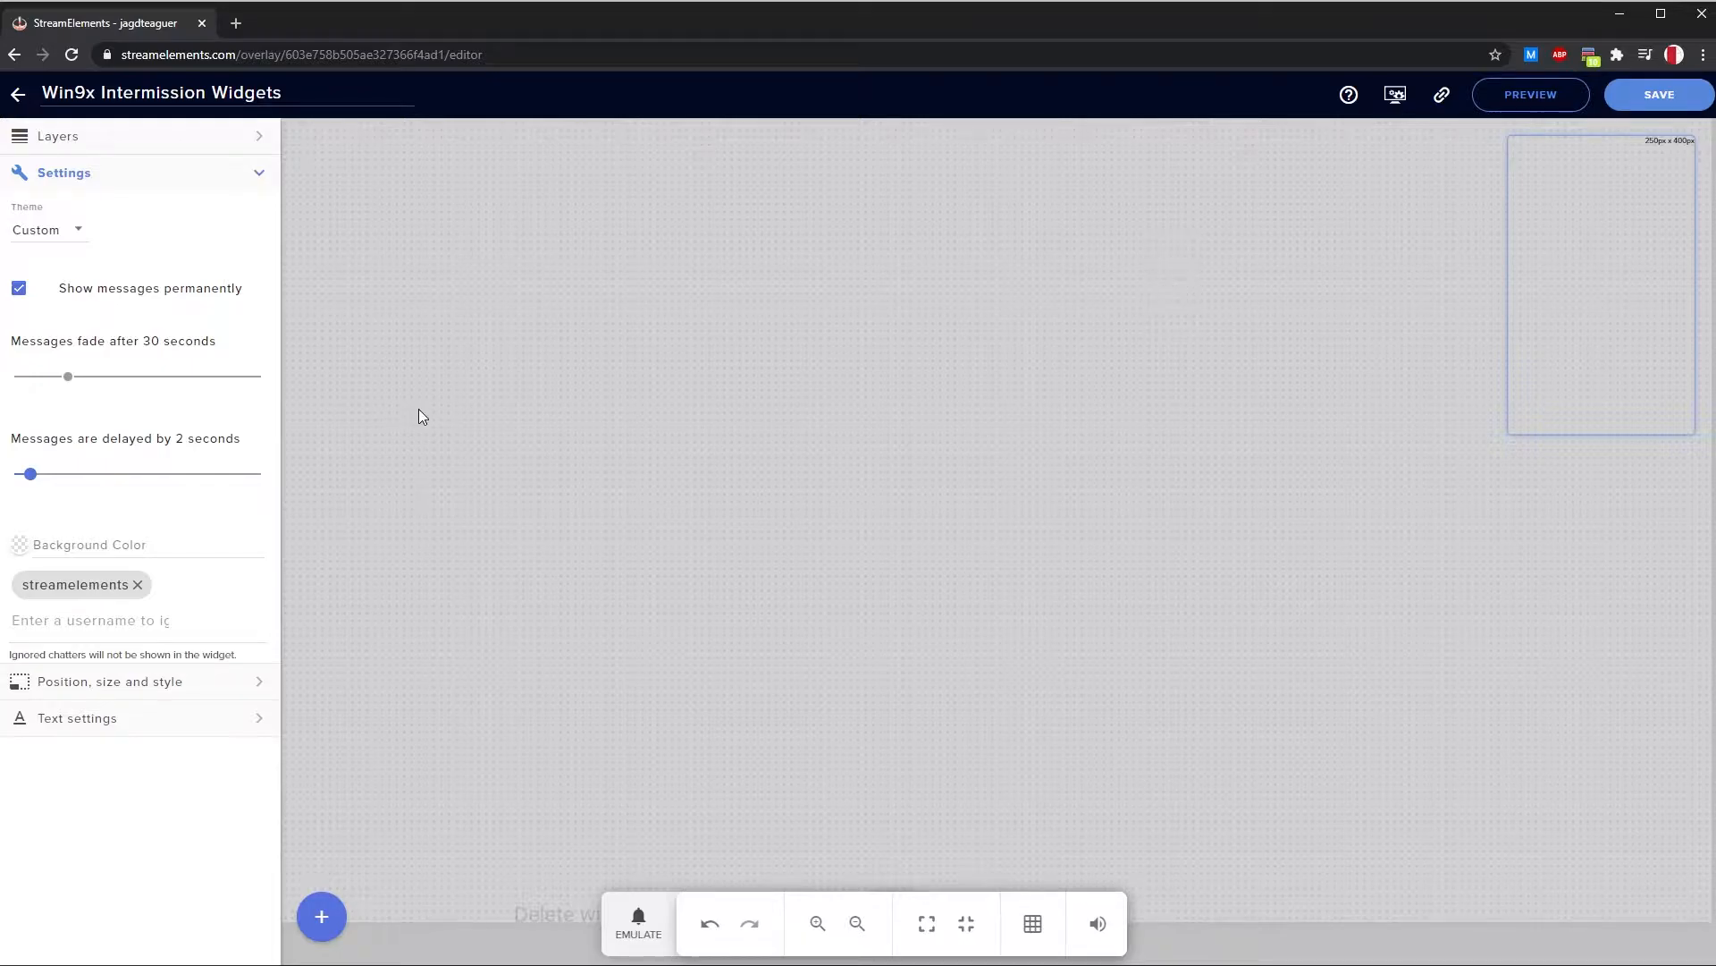
Review the chat widget's text and position settings and save the overlay
click(230, 722)
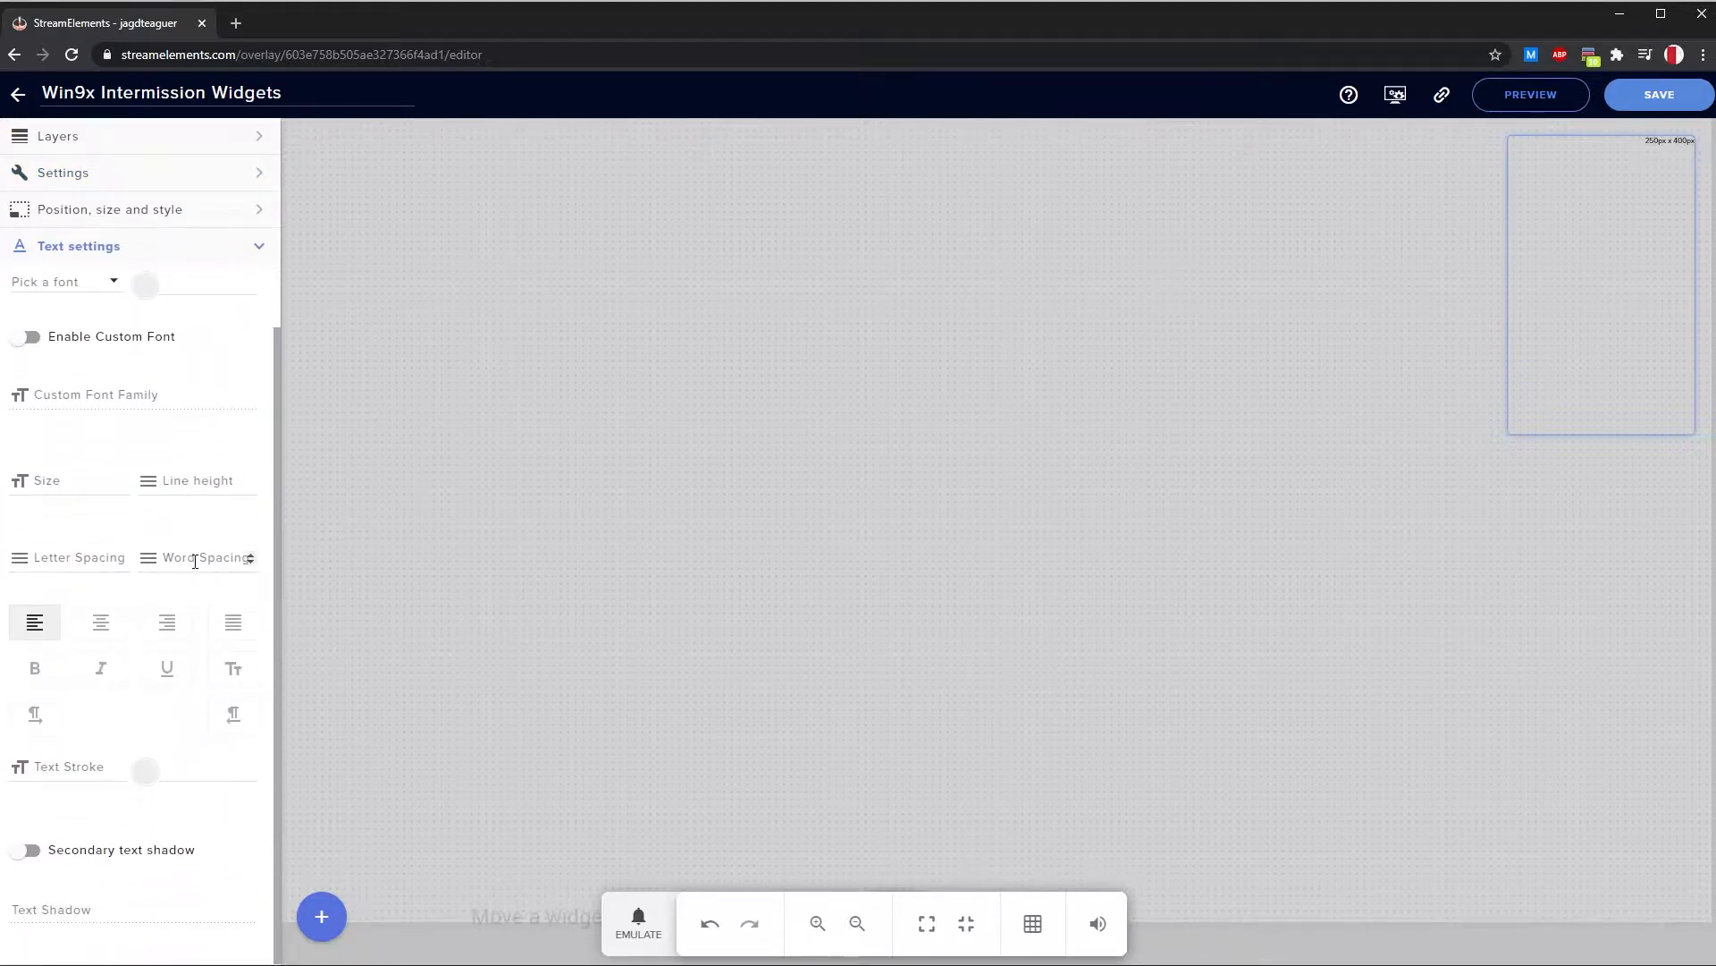
scroll(173, 315, up, 1)
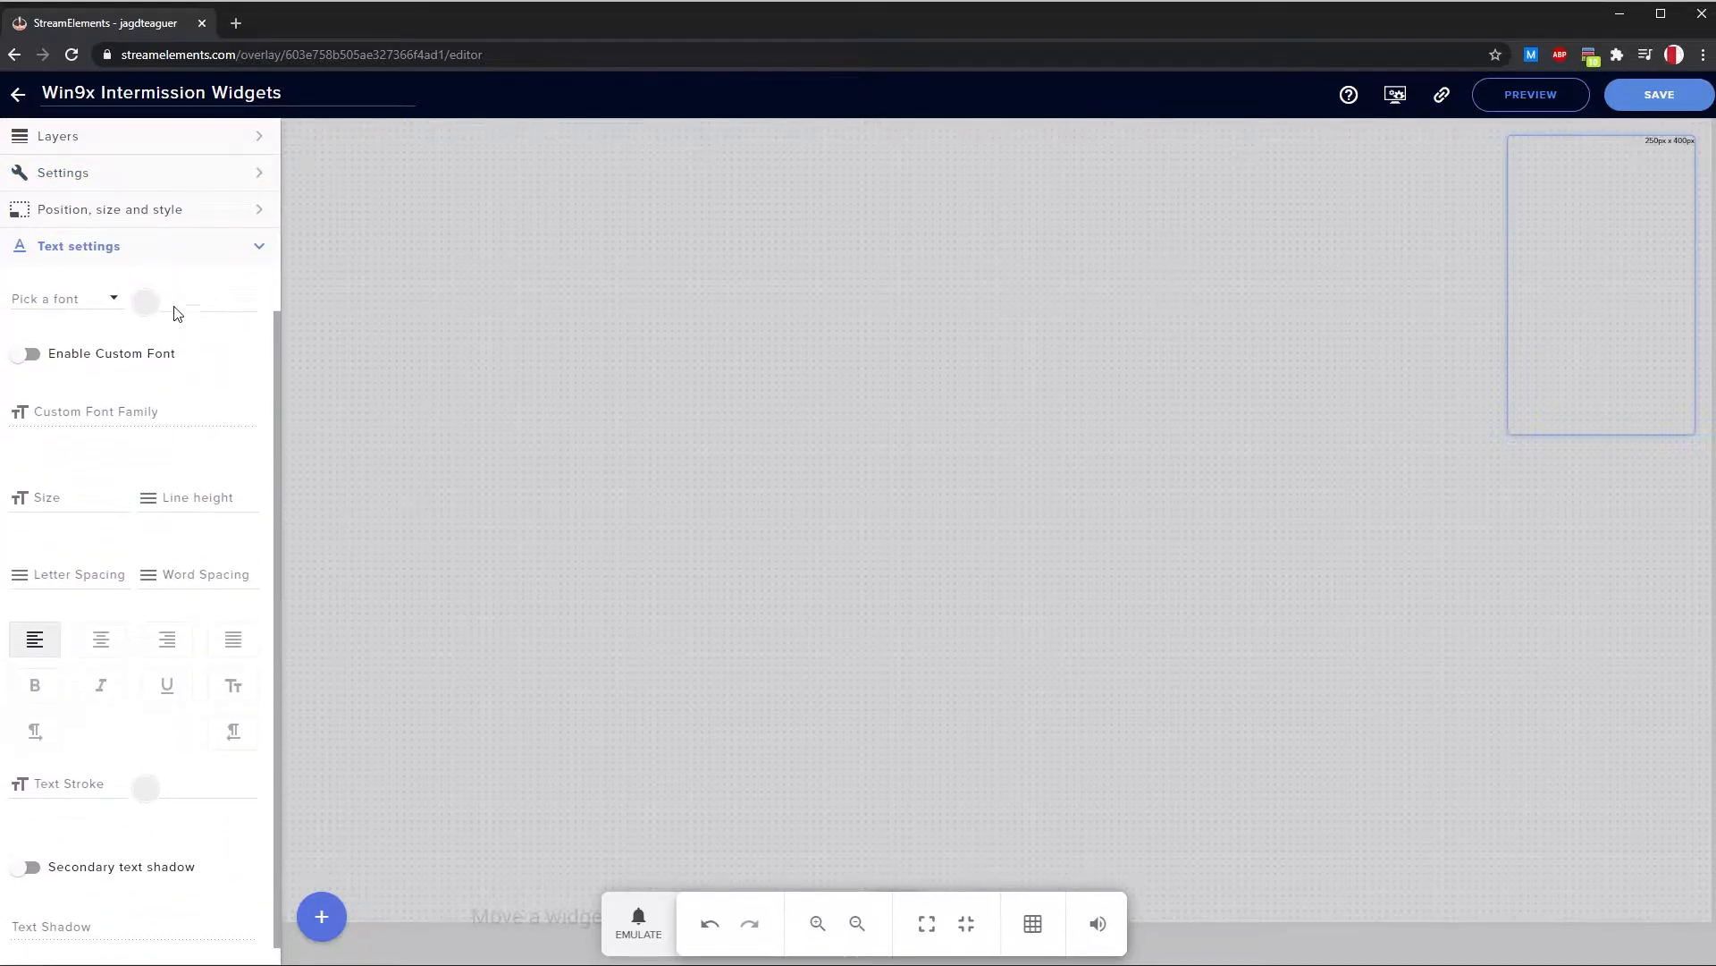
click(192, 213)
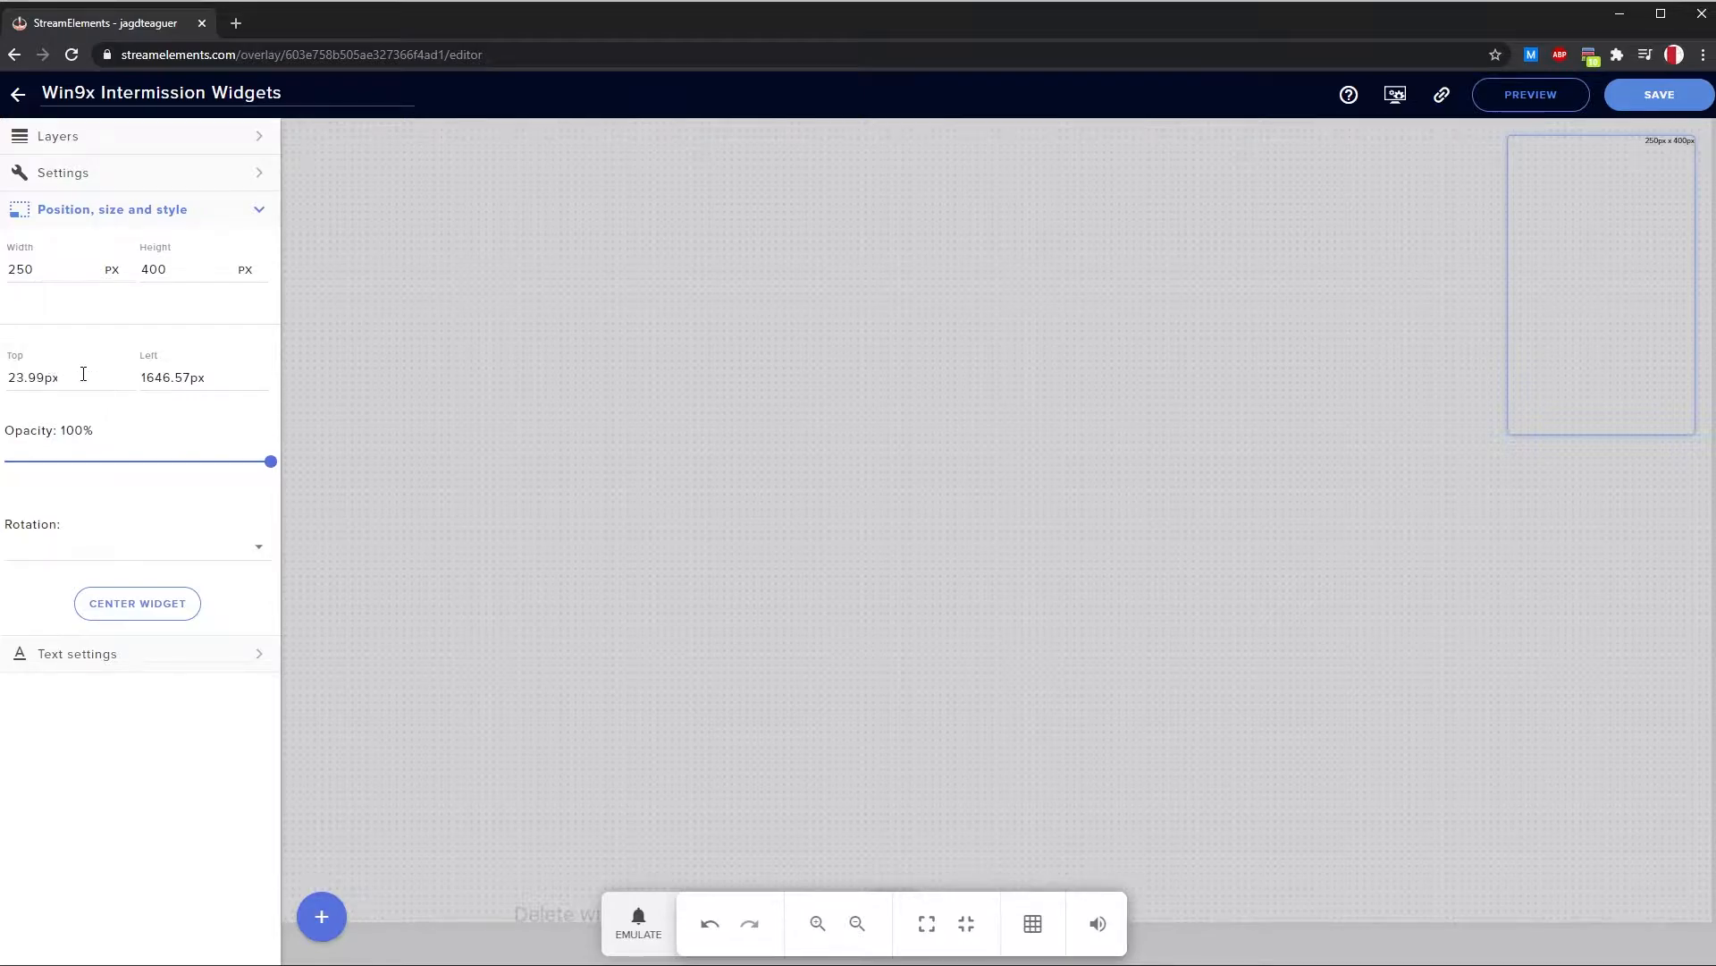
click(88, 379)
click(191, 653)
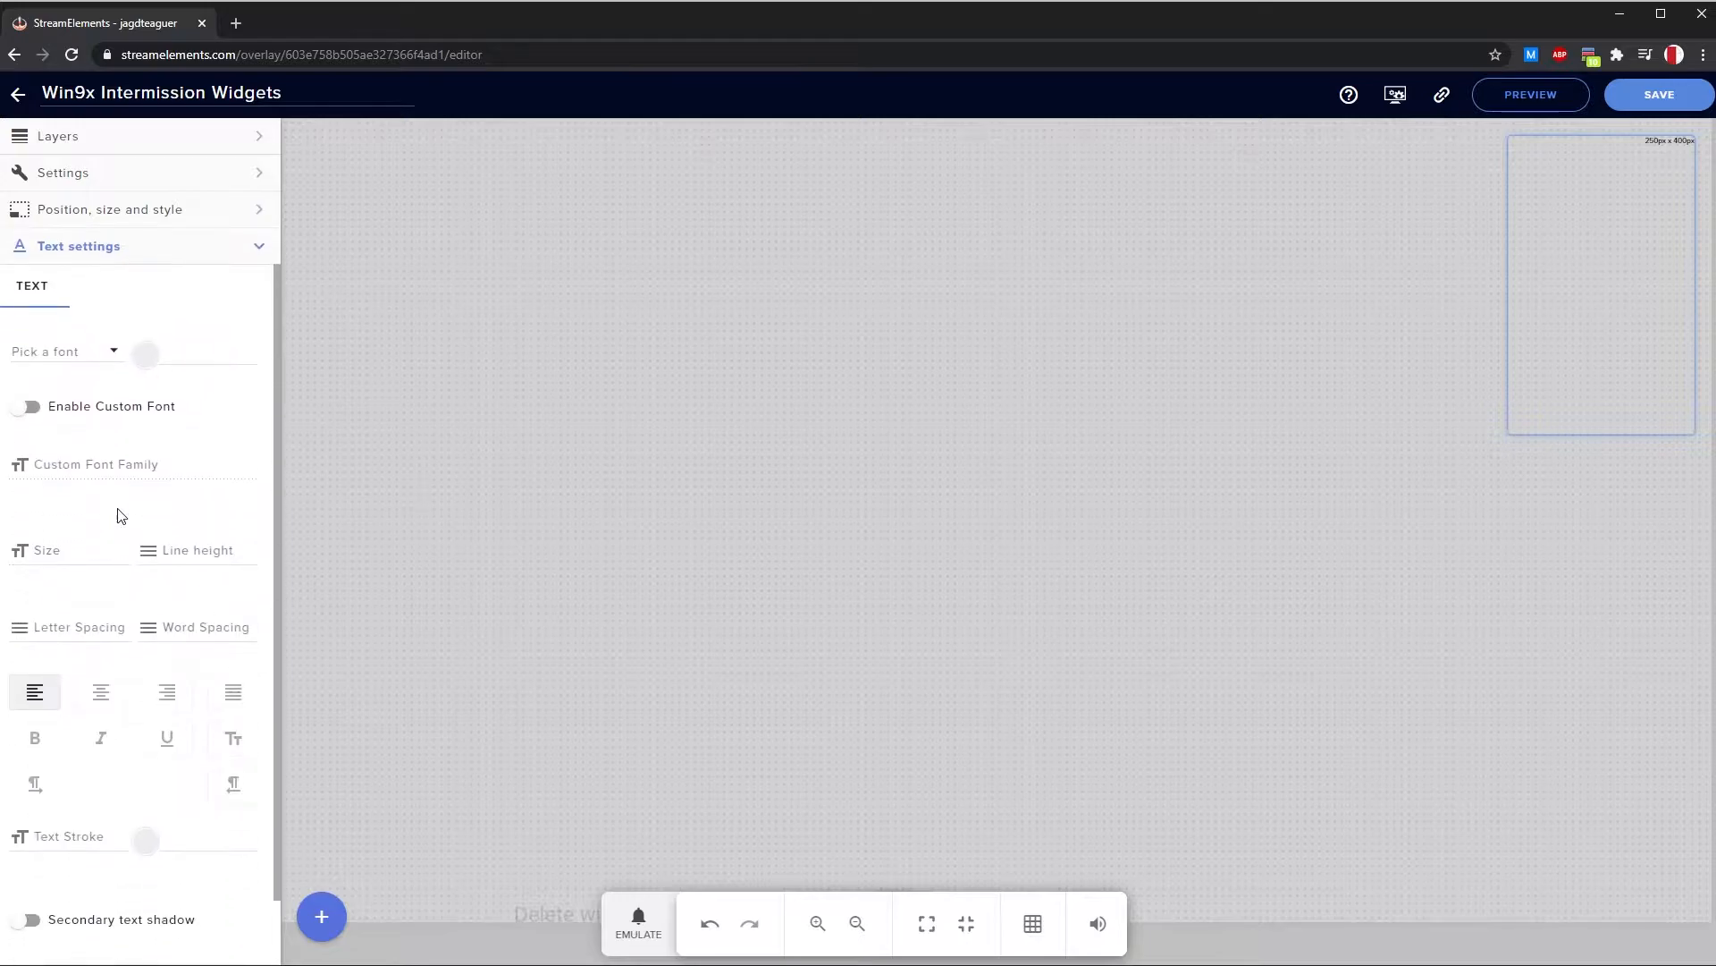
scroll(134, 536, down, 1)
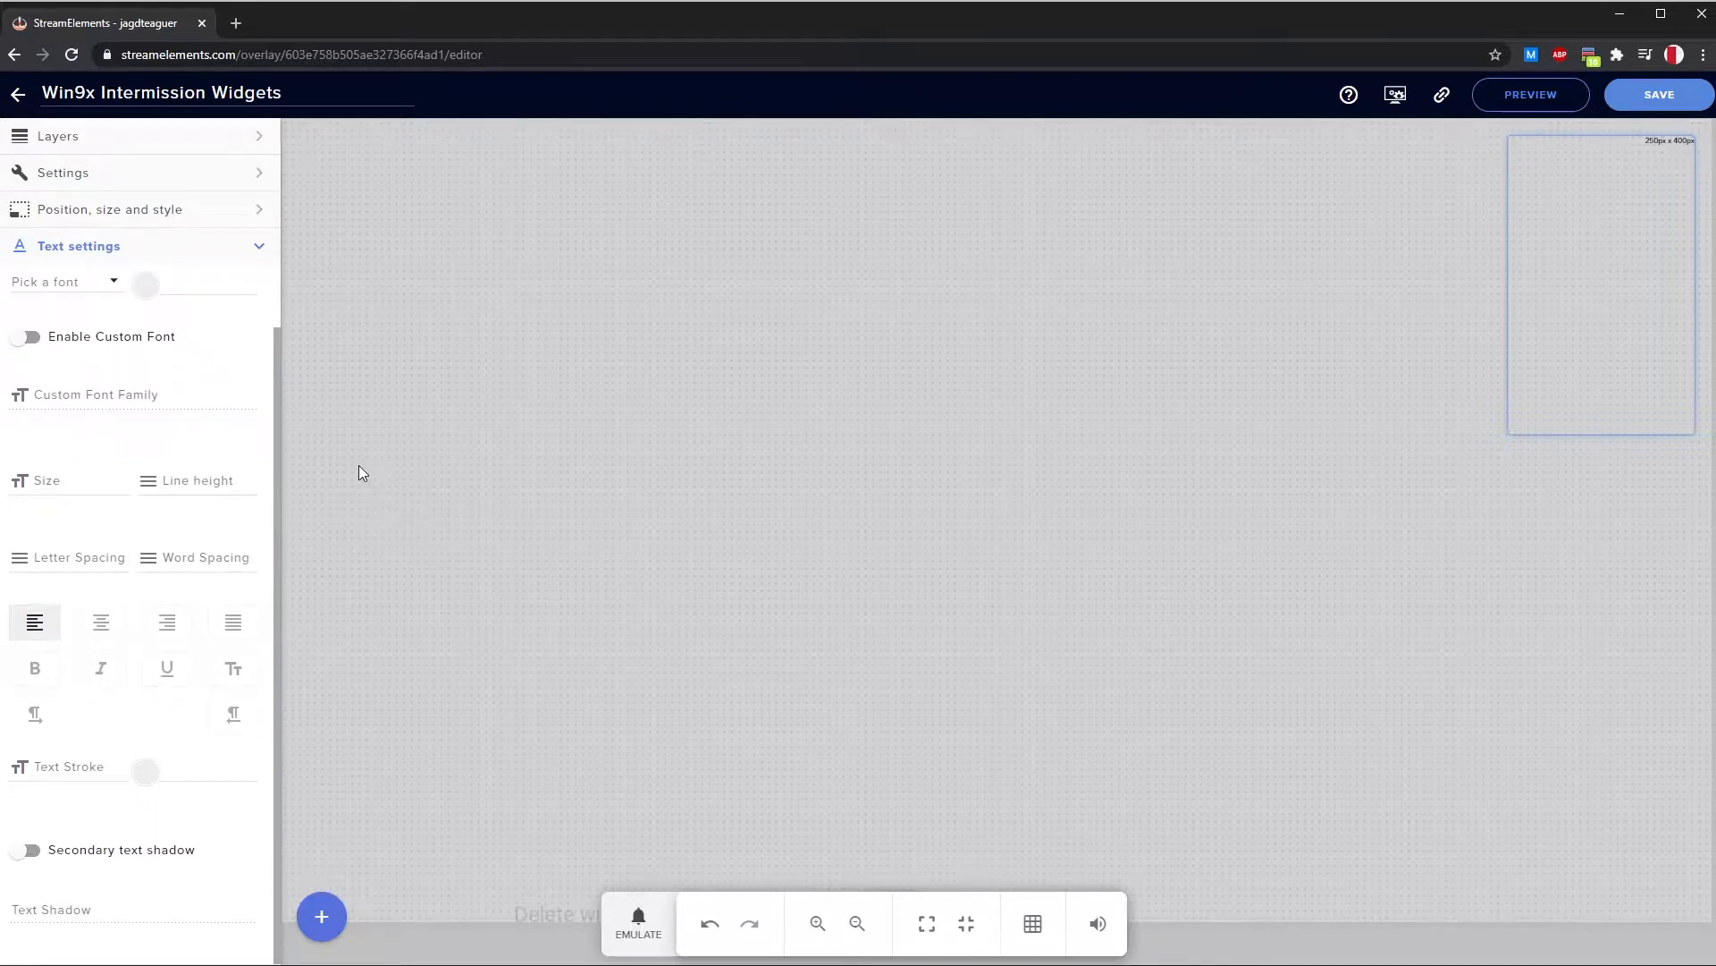
click(261, 243)
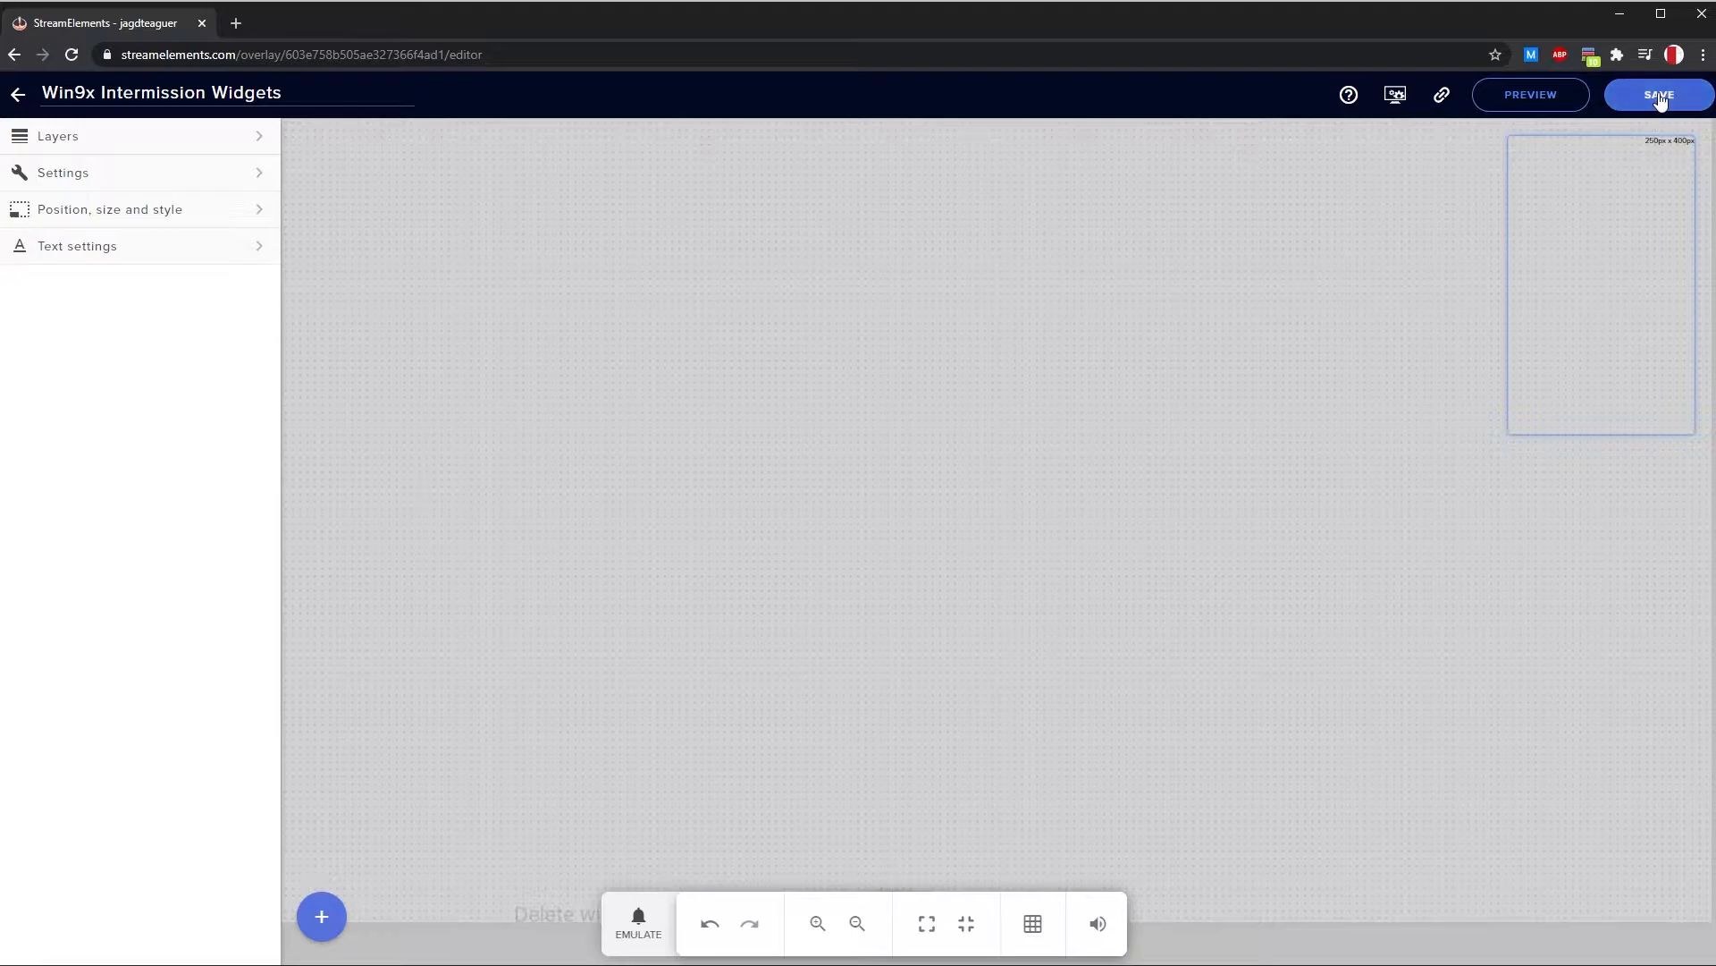
click(1660, 97)
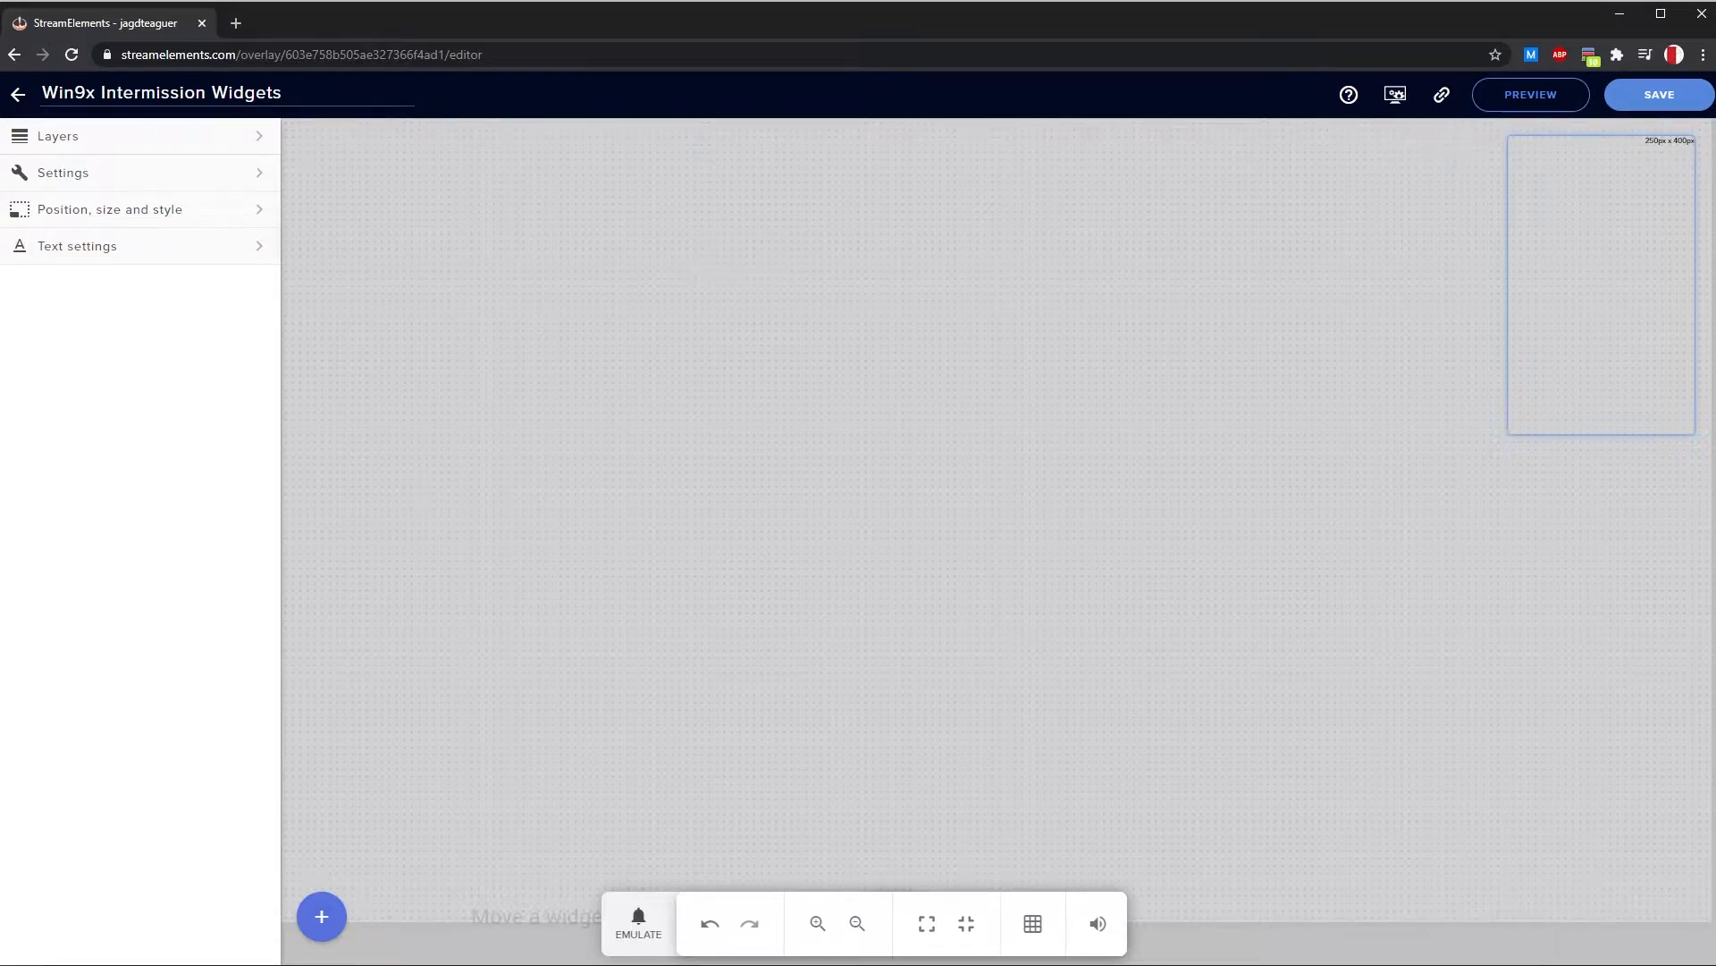
Switch to Streamlabs OBS and begin adding a new Browser Source to the Gaming scene instead of reusing the existing one
click(58, 11)
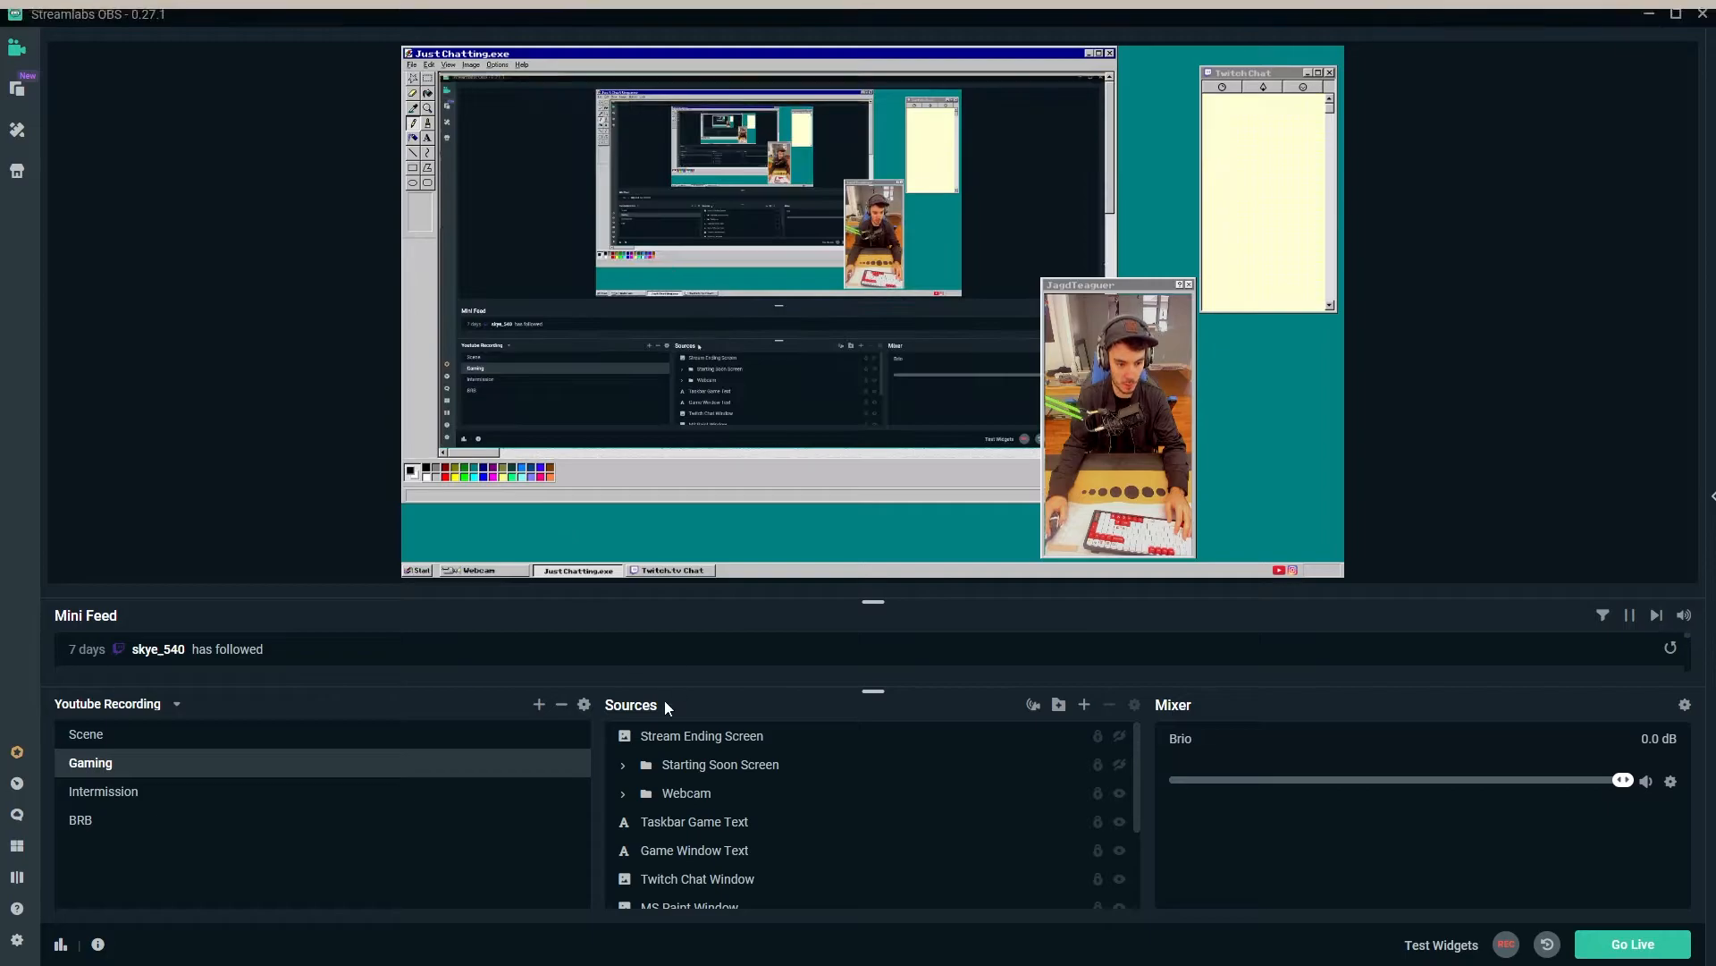
click(1084, 705)
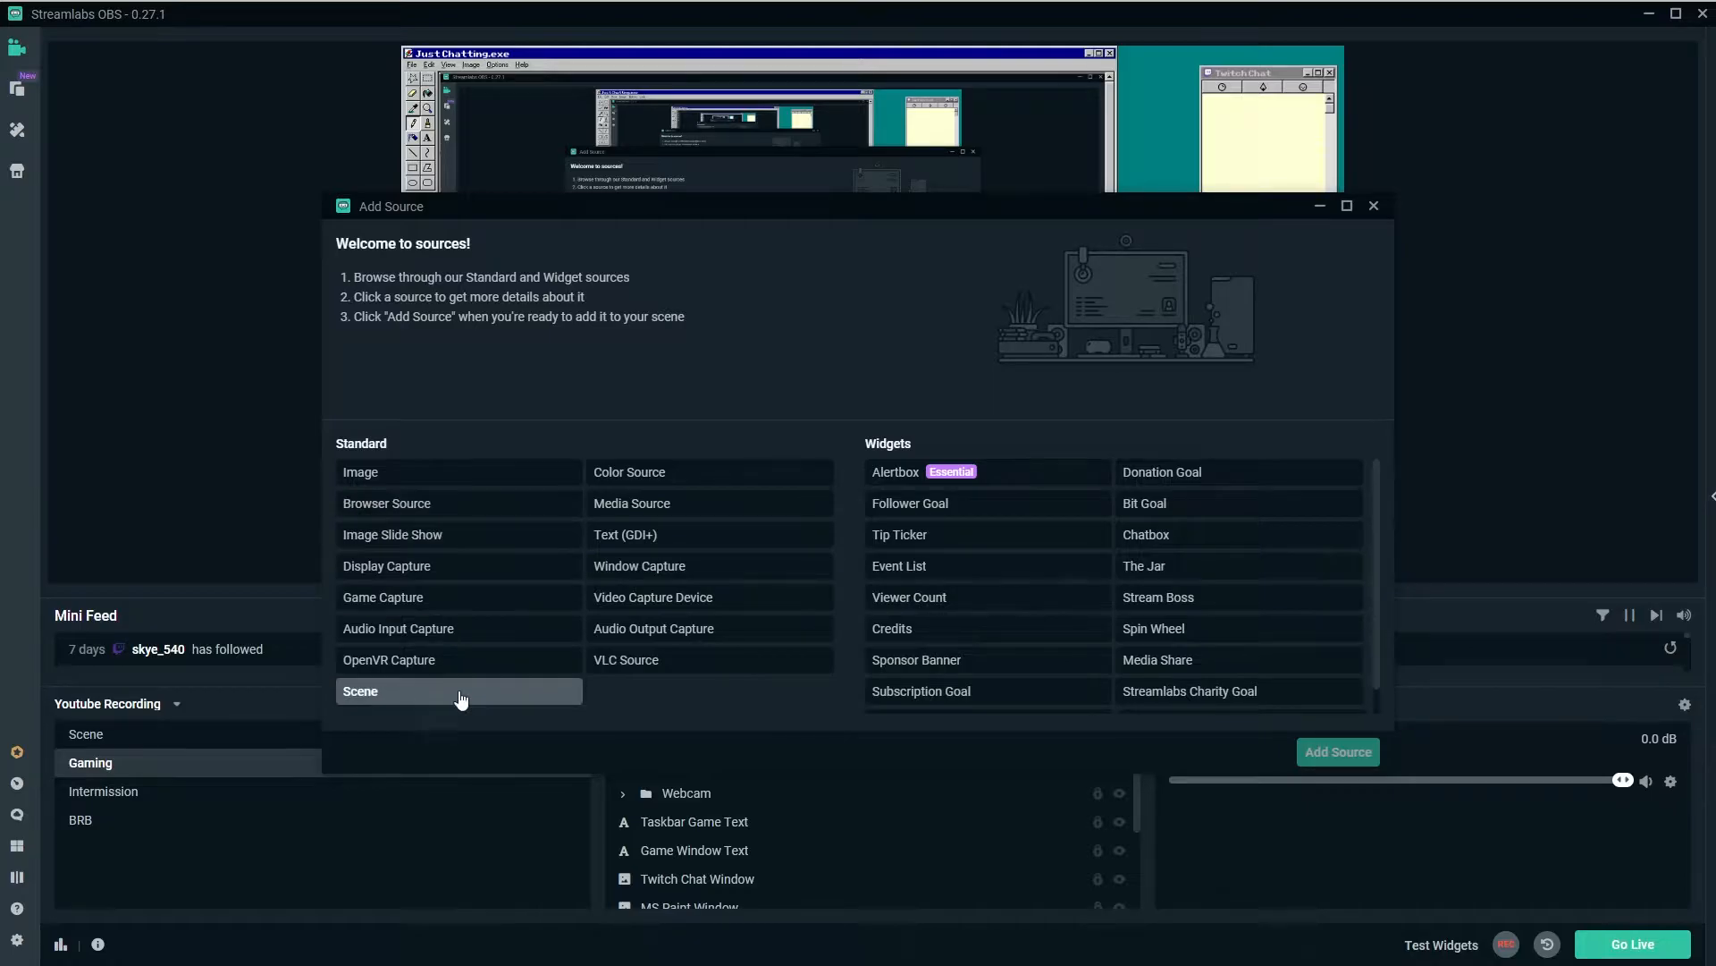
click(461, 507)
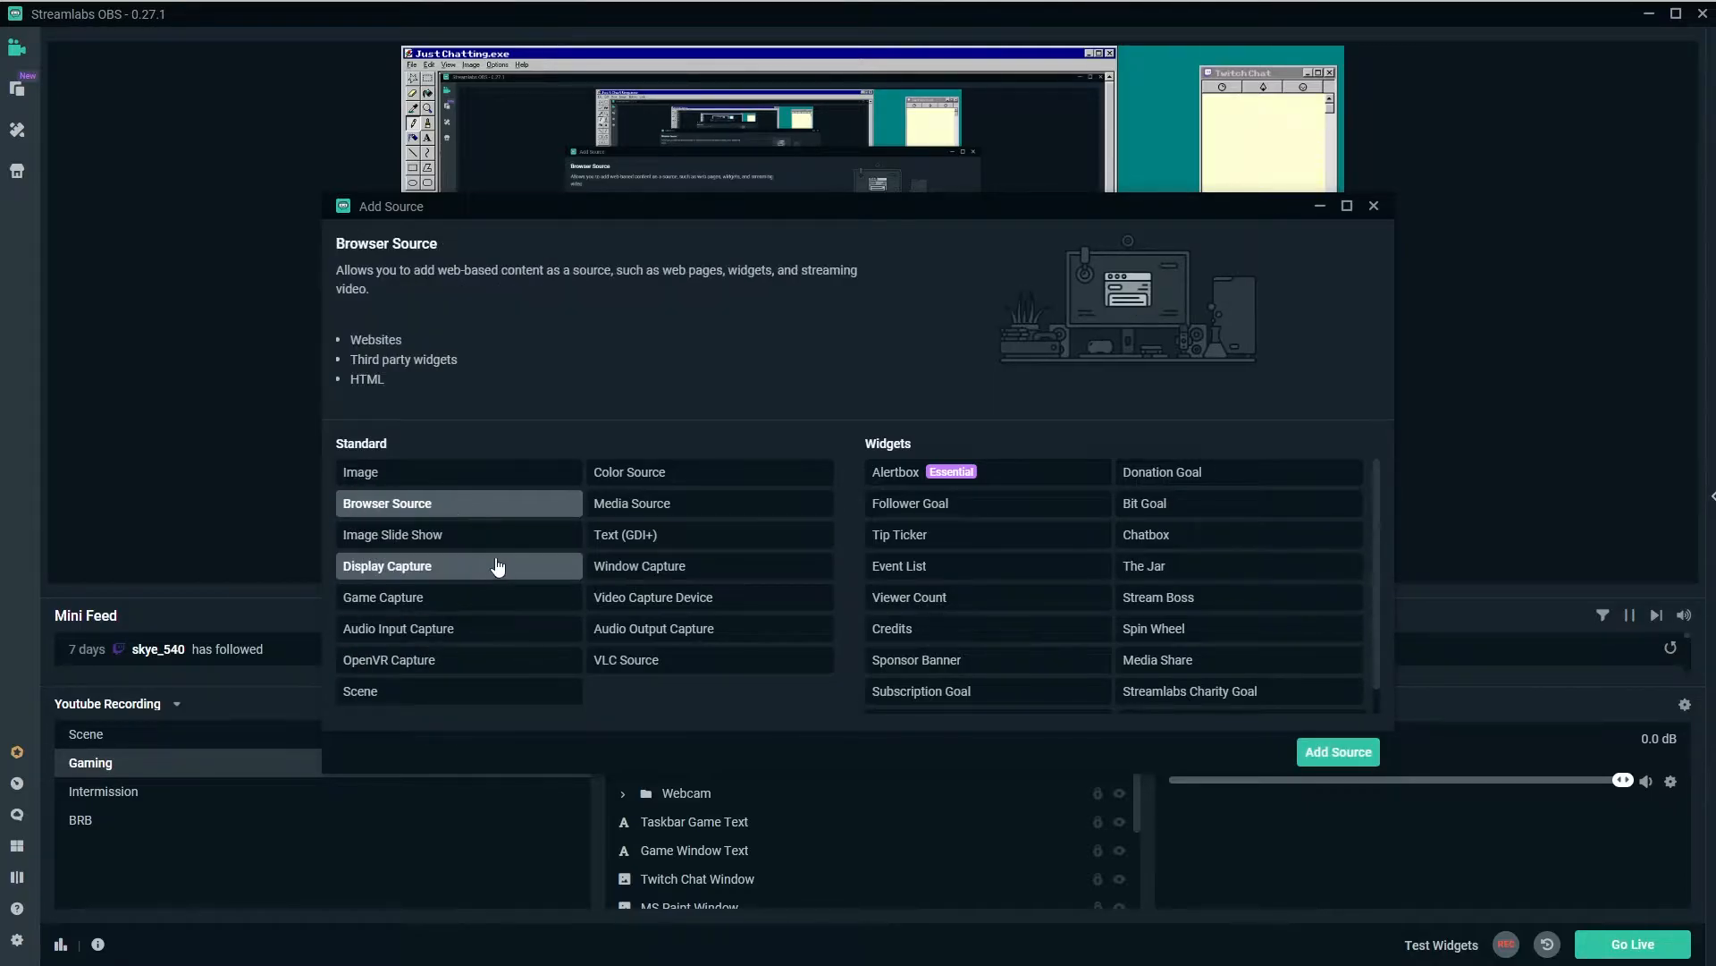
click(1338, 752)
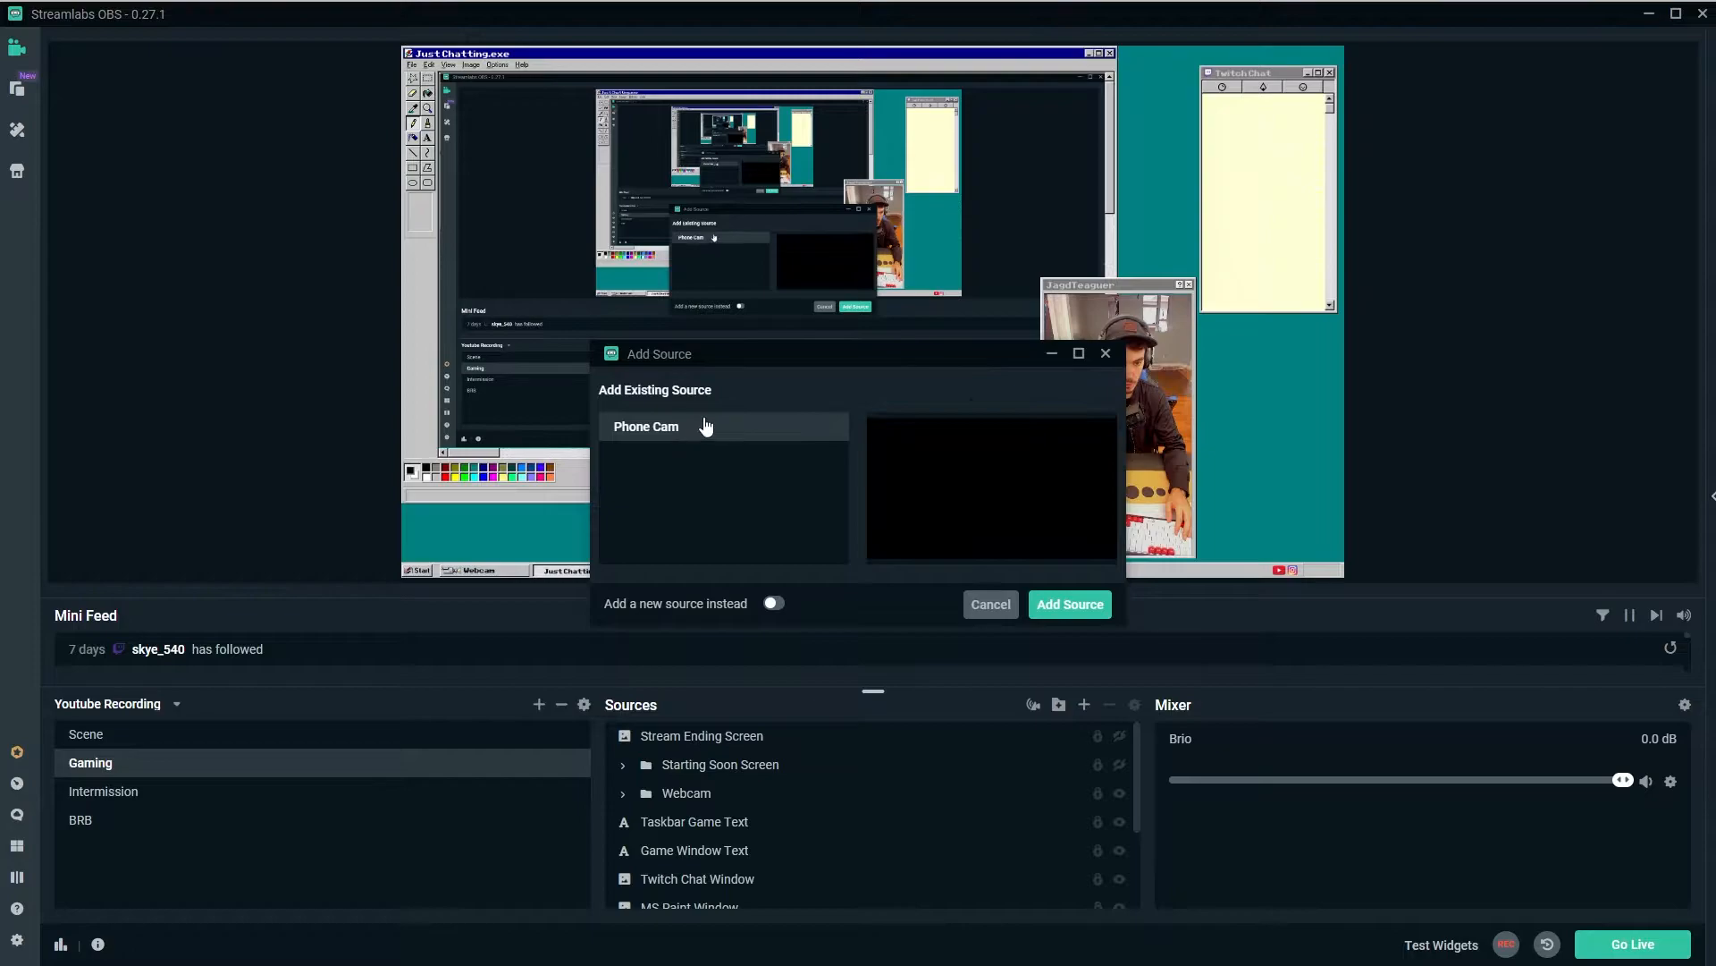
click(773, 603)
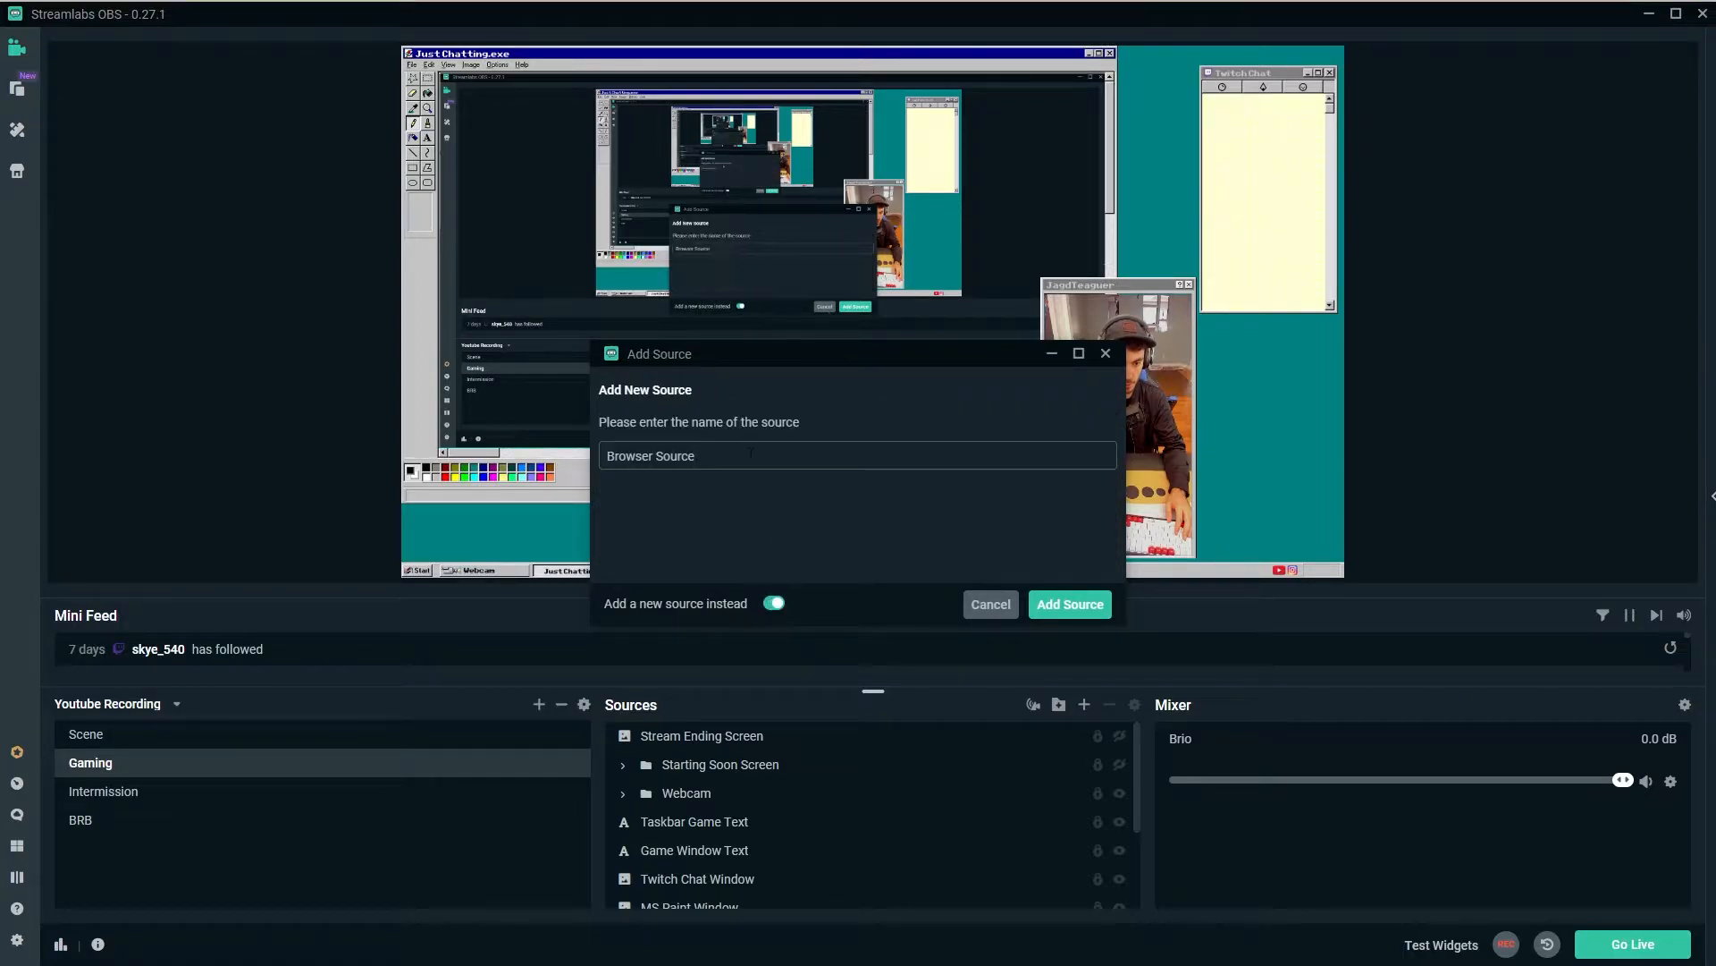
Name the new browser source "Win9x Intermission Widgets" and add it to the scene
key(ctrl+a)
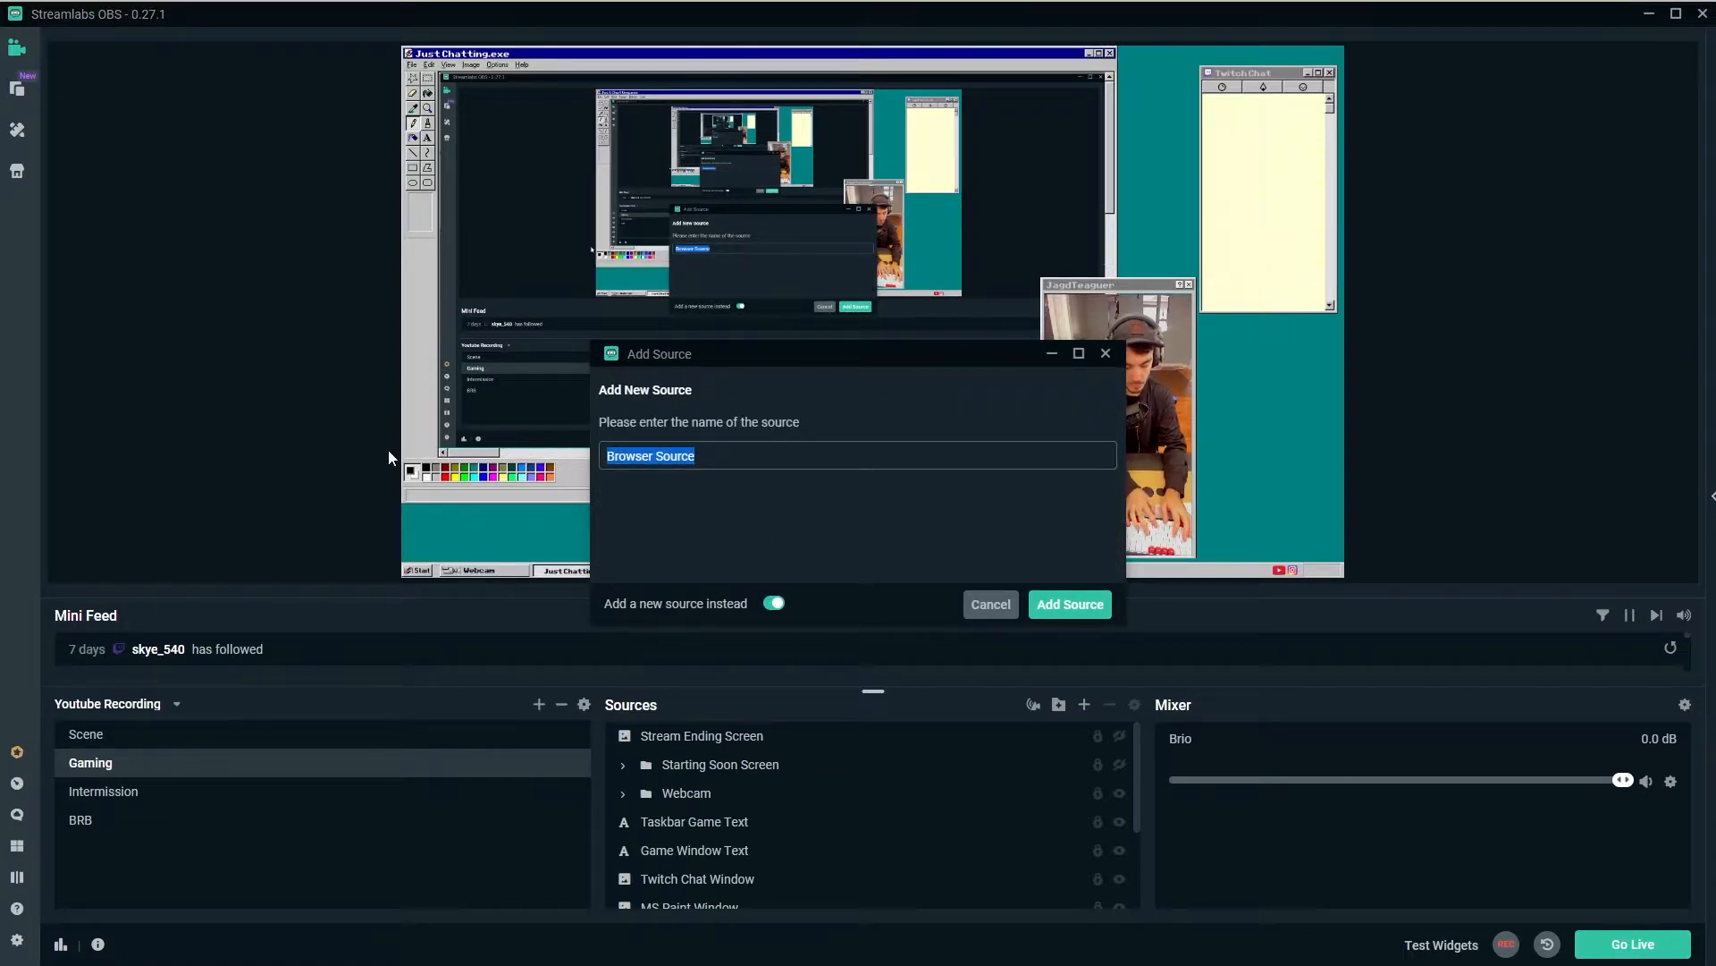
text(Widgets)
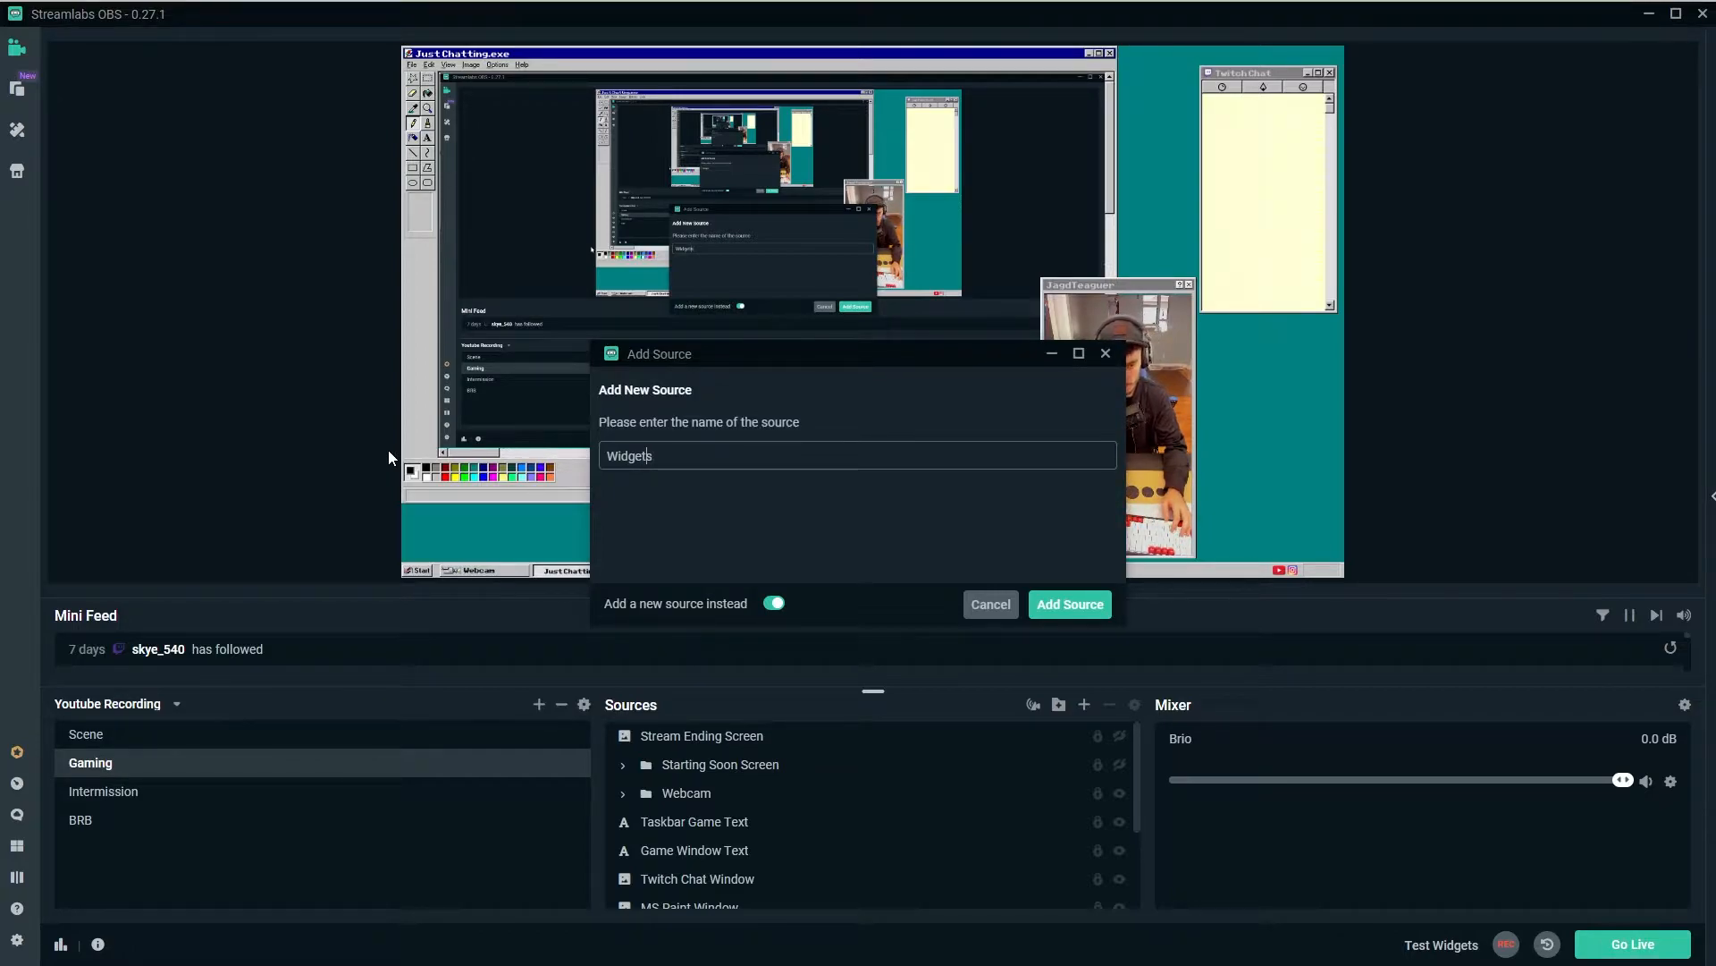
text(Win 9x)
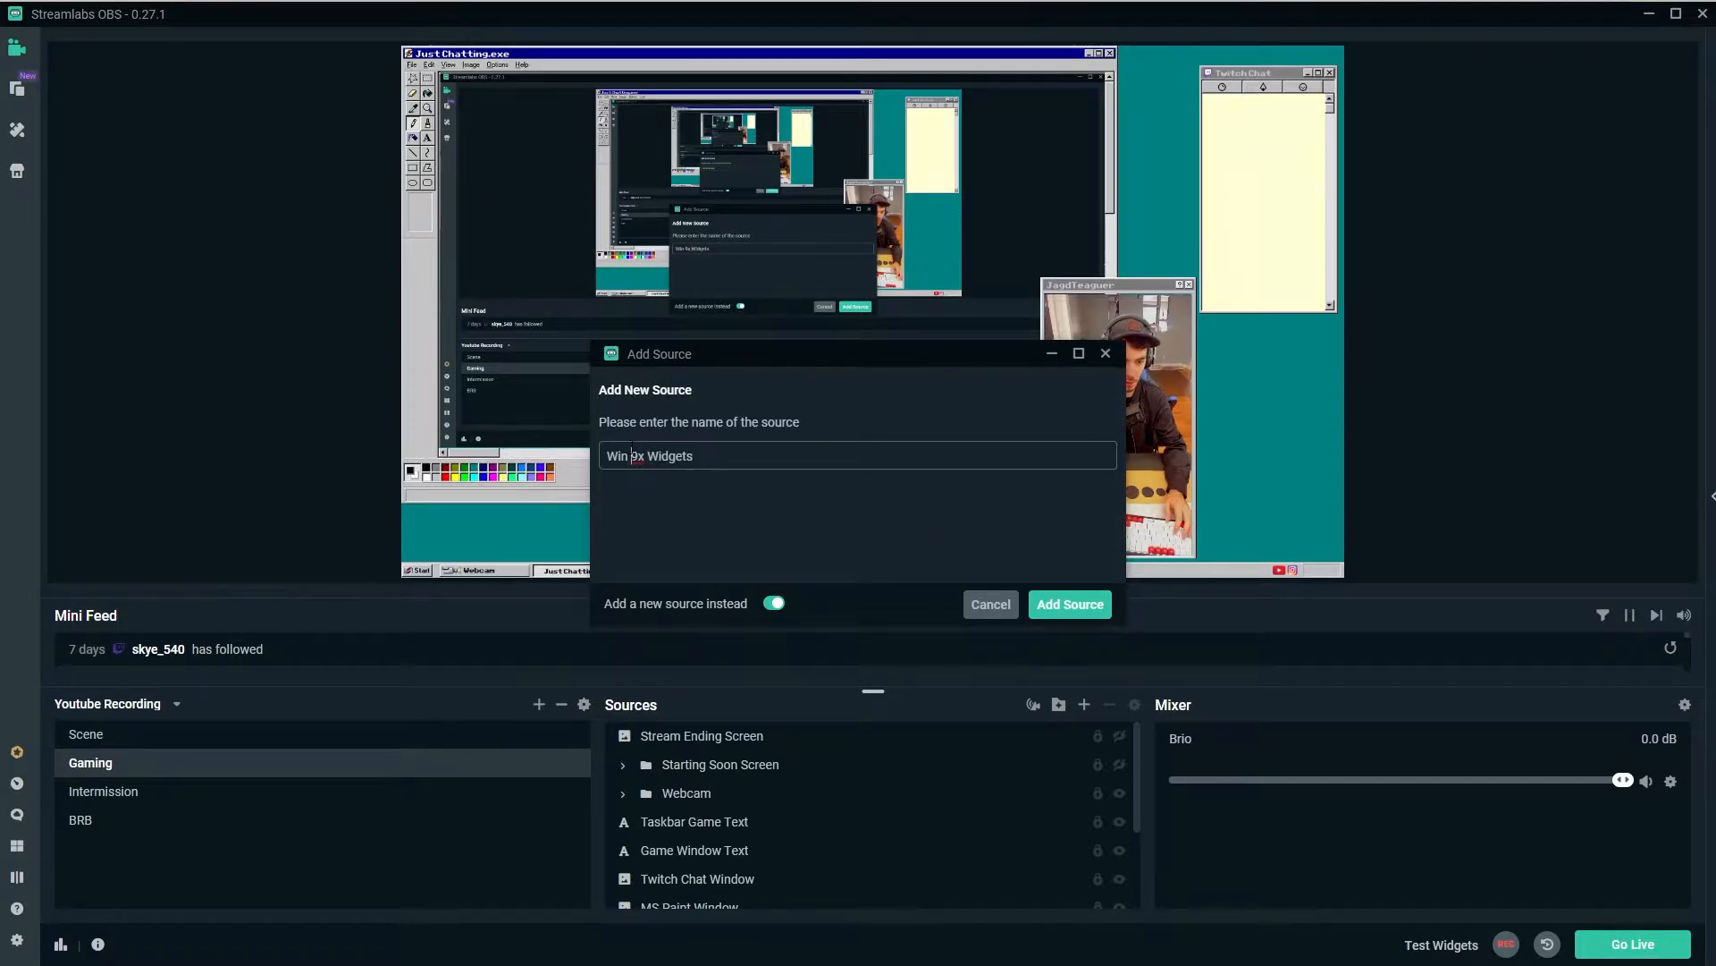
click(632, 454)
key(Delete)
click(644, 456)
text(ermiossio)
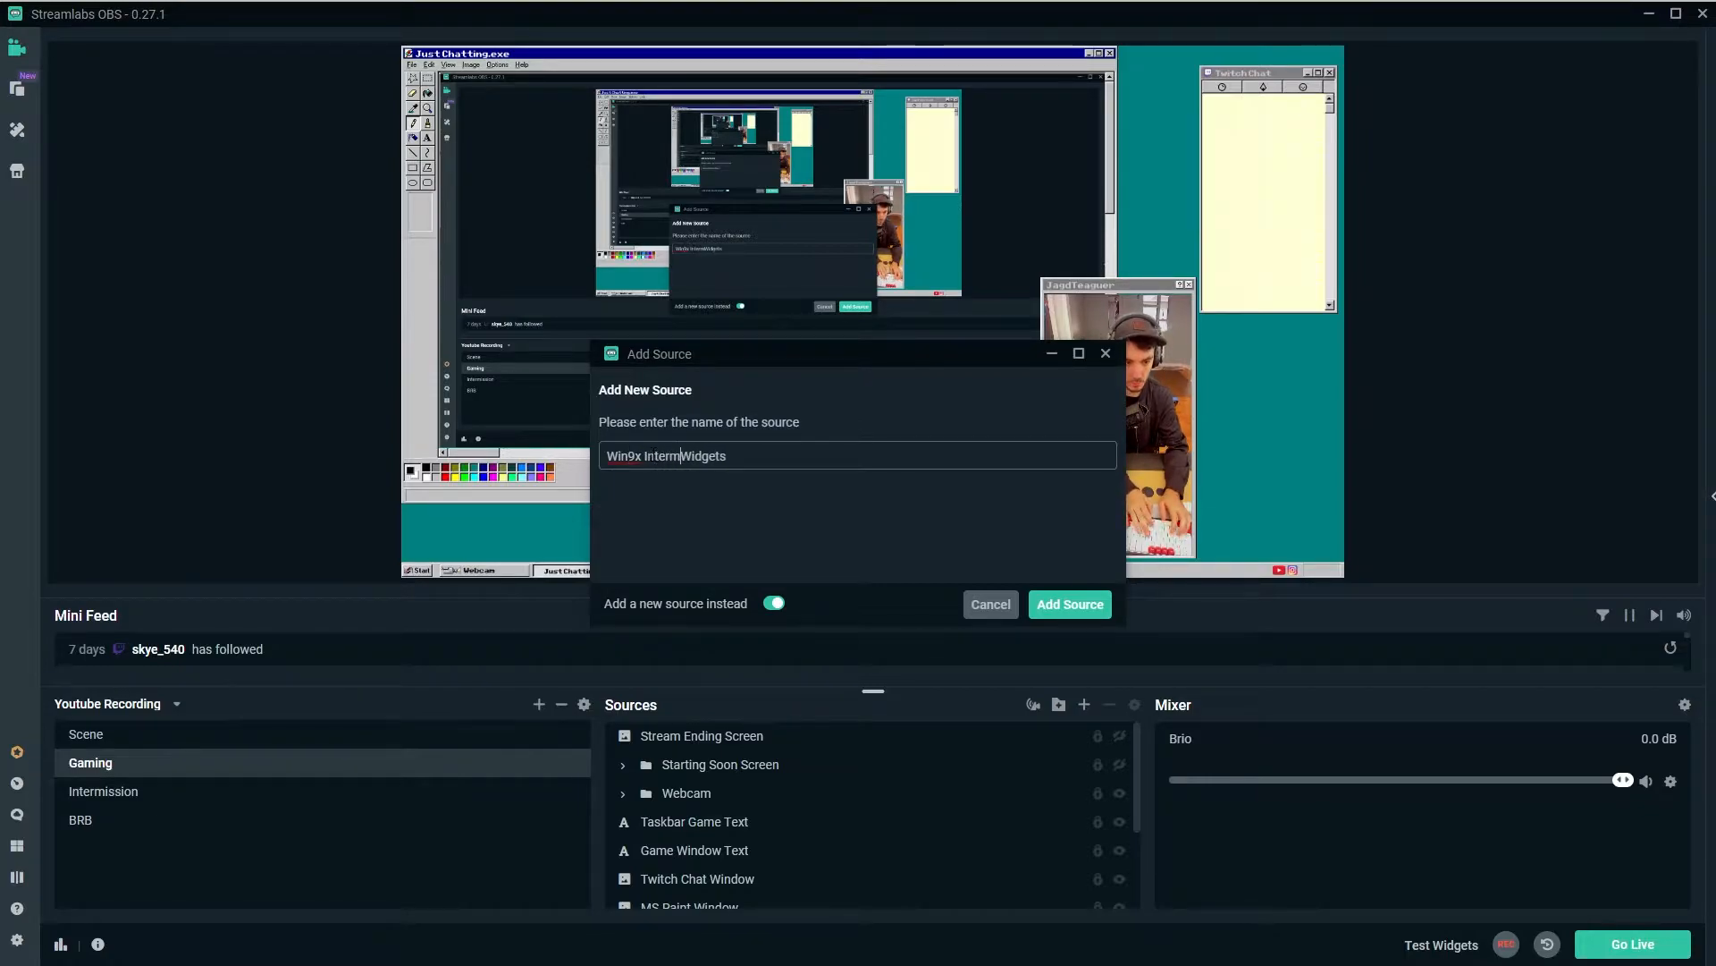
key(BackSpace)
key(BackSpace)
key(BackSpace)
key(BackSpace)
key(BackSpace)
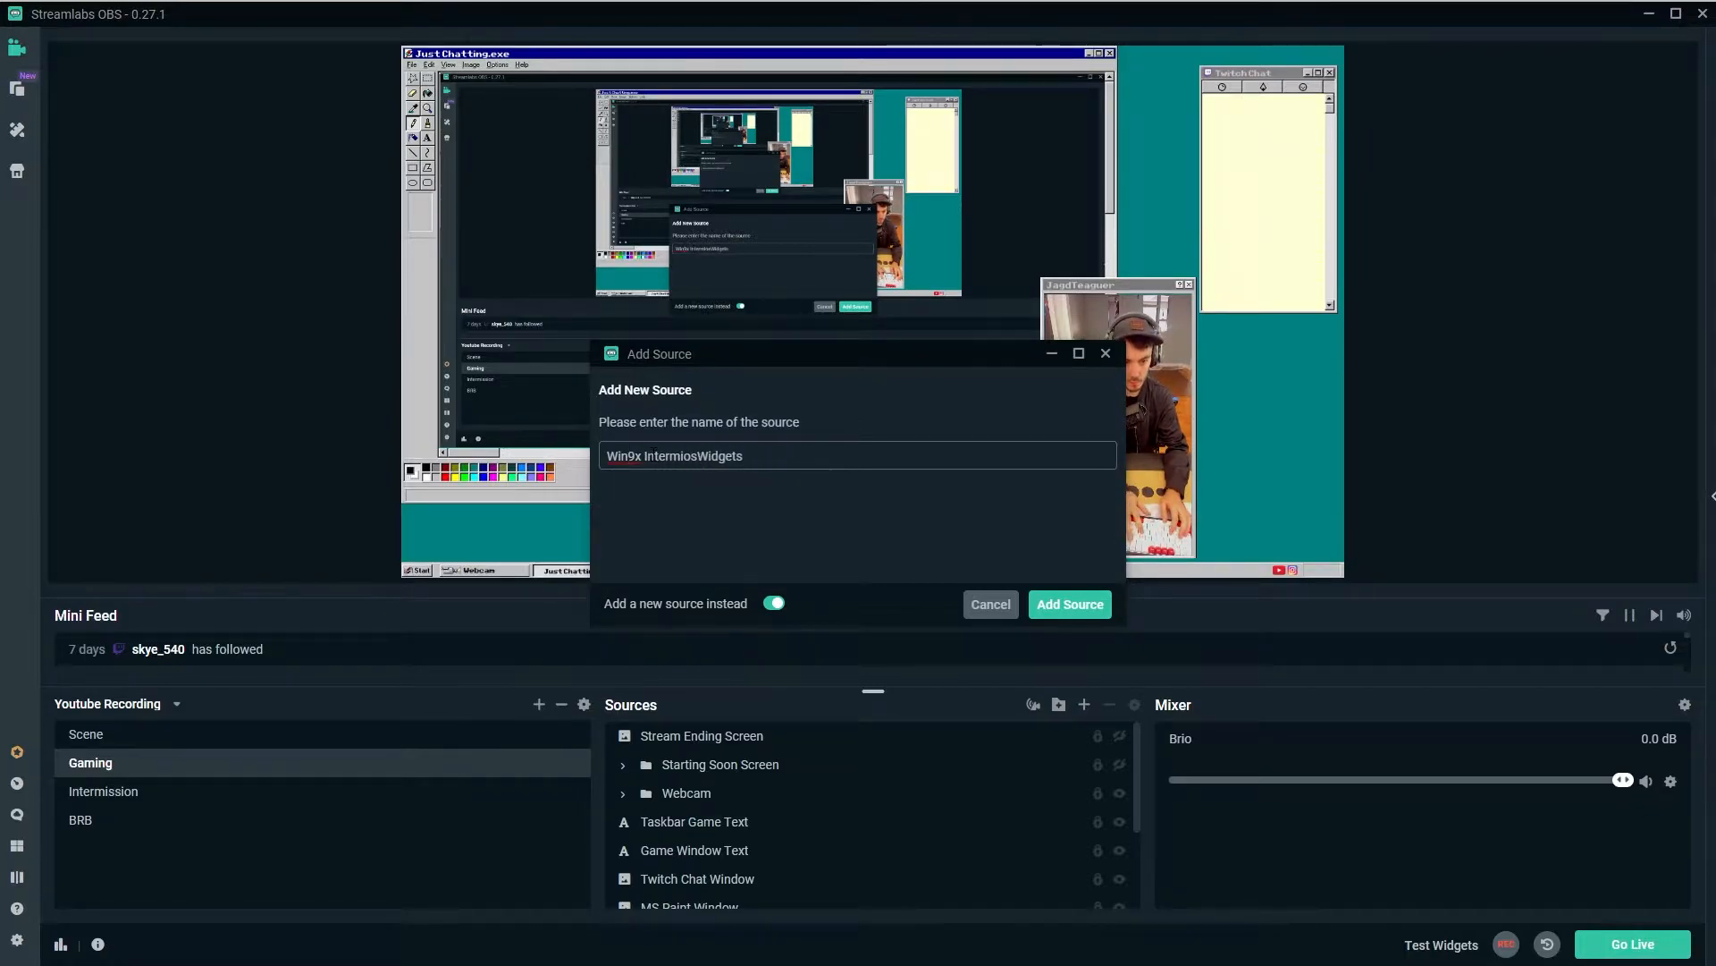
text(ssion)
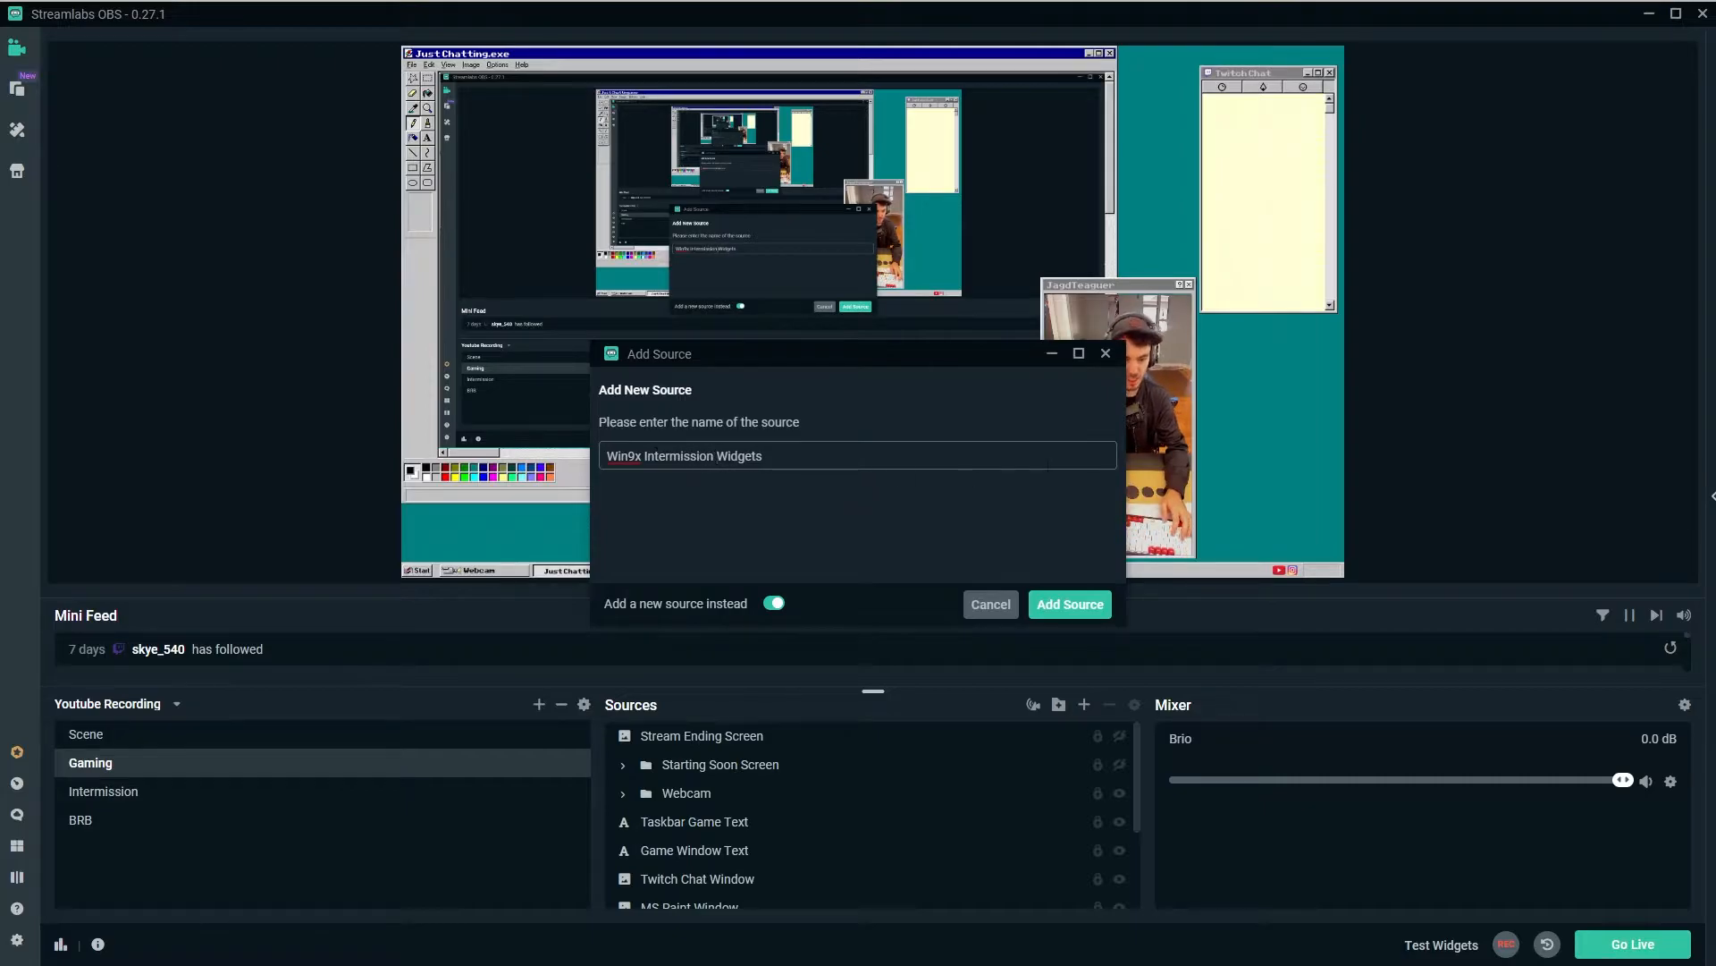
click(1070, 604)
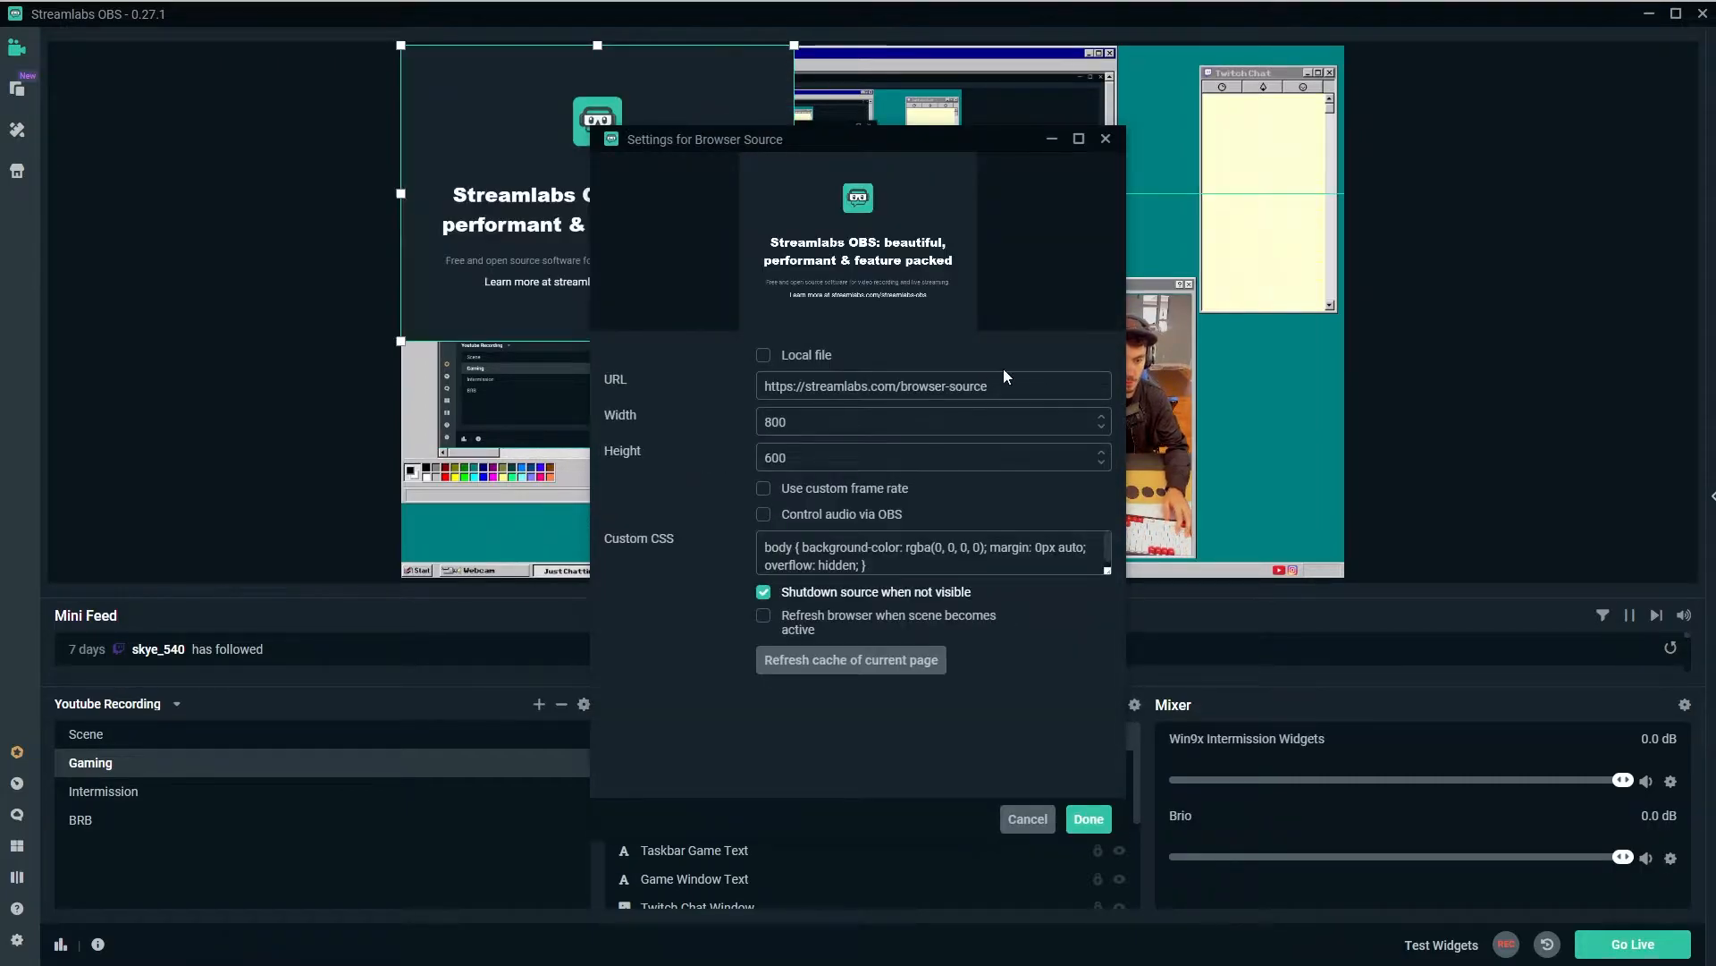
Replace the browser source's URL with the copied StreamElements overlay link, including its access token
drag(1023, 385, 746, 391)
key(ctrl+v)
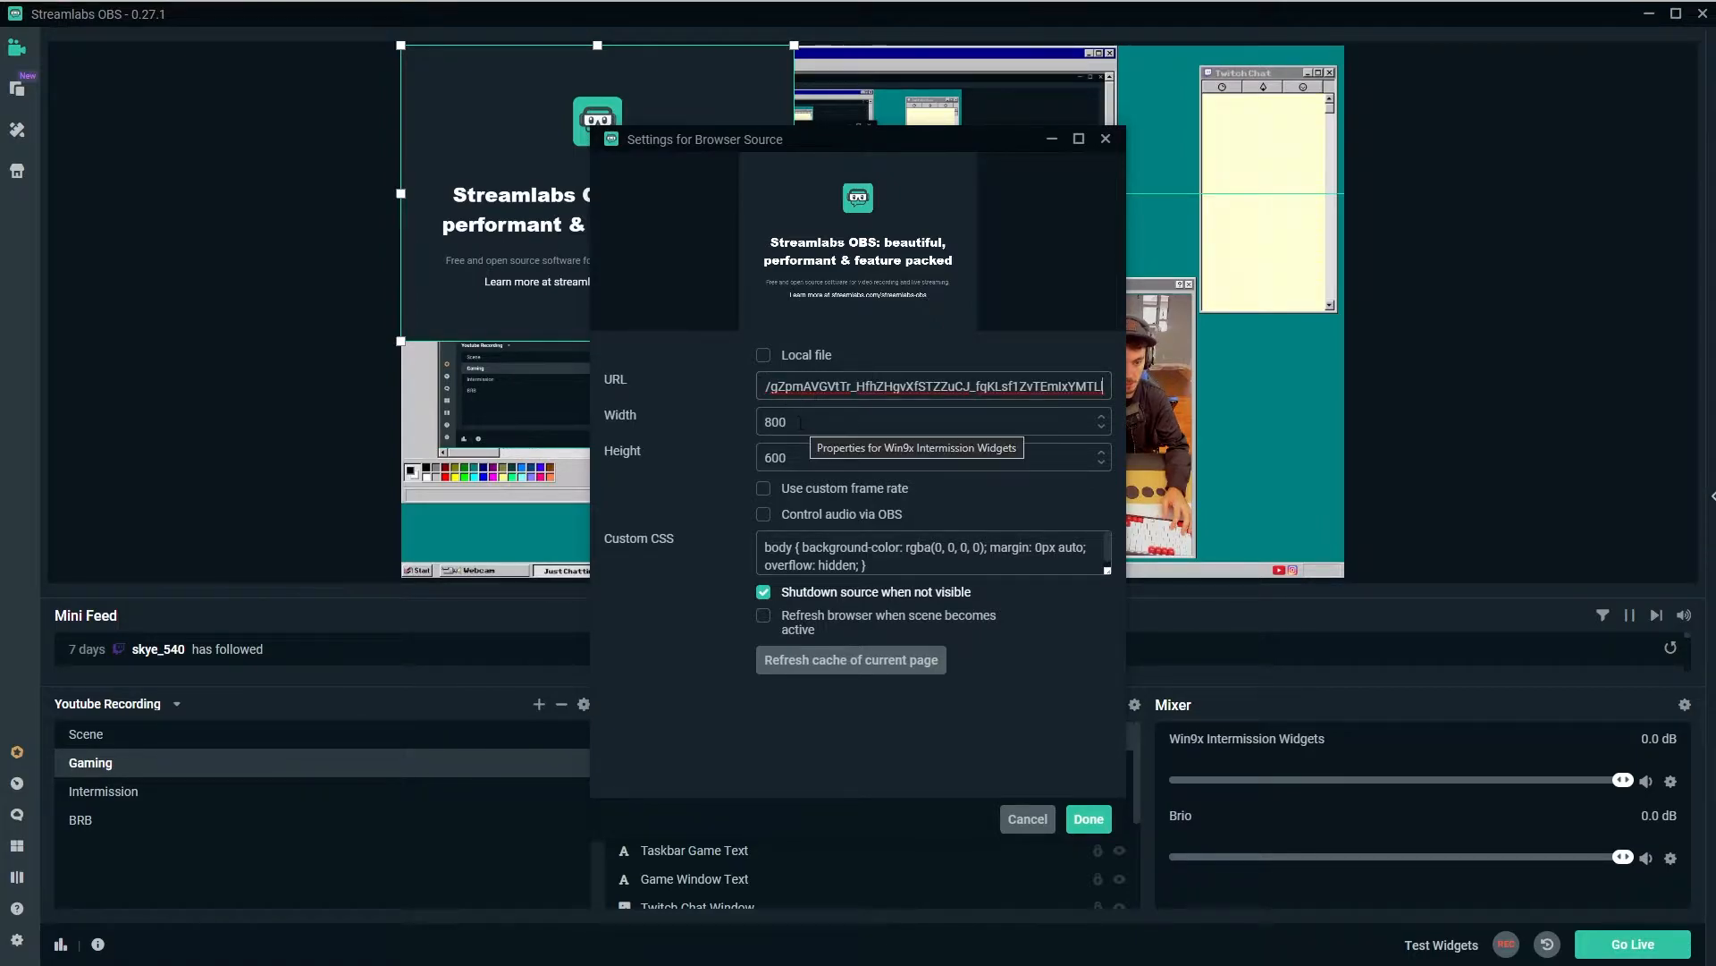
key(Tab)
key(Tab)
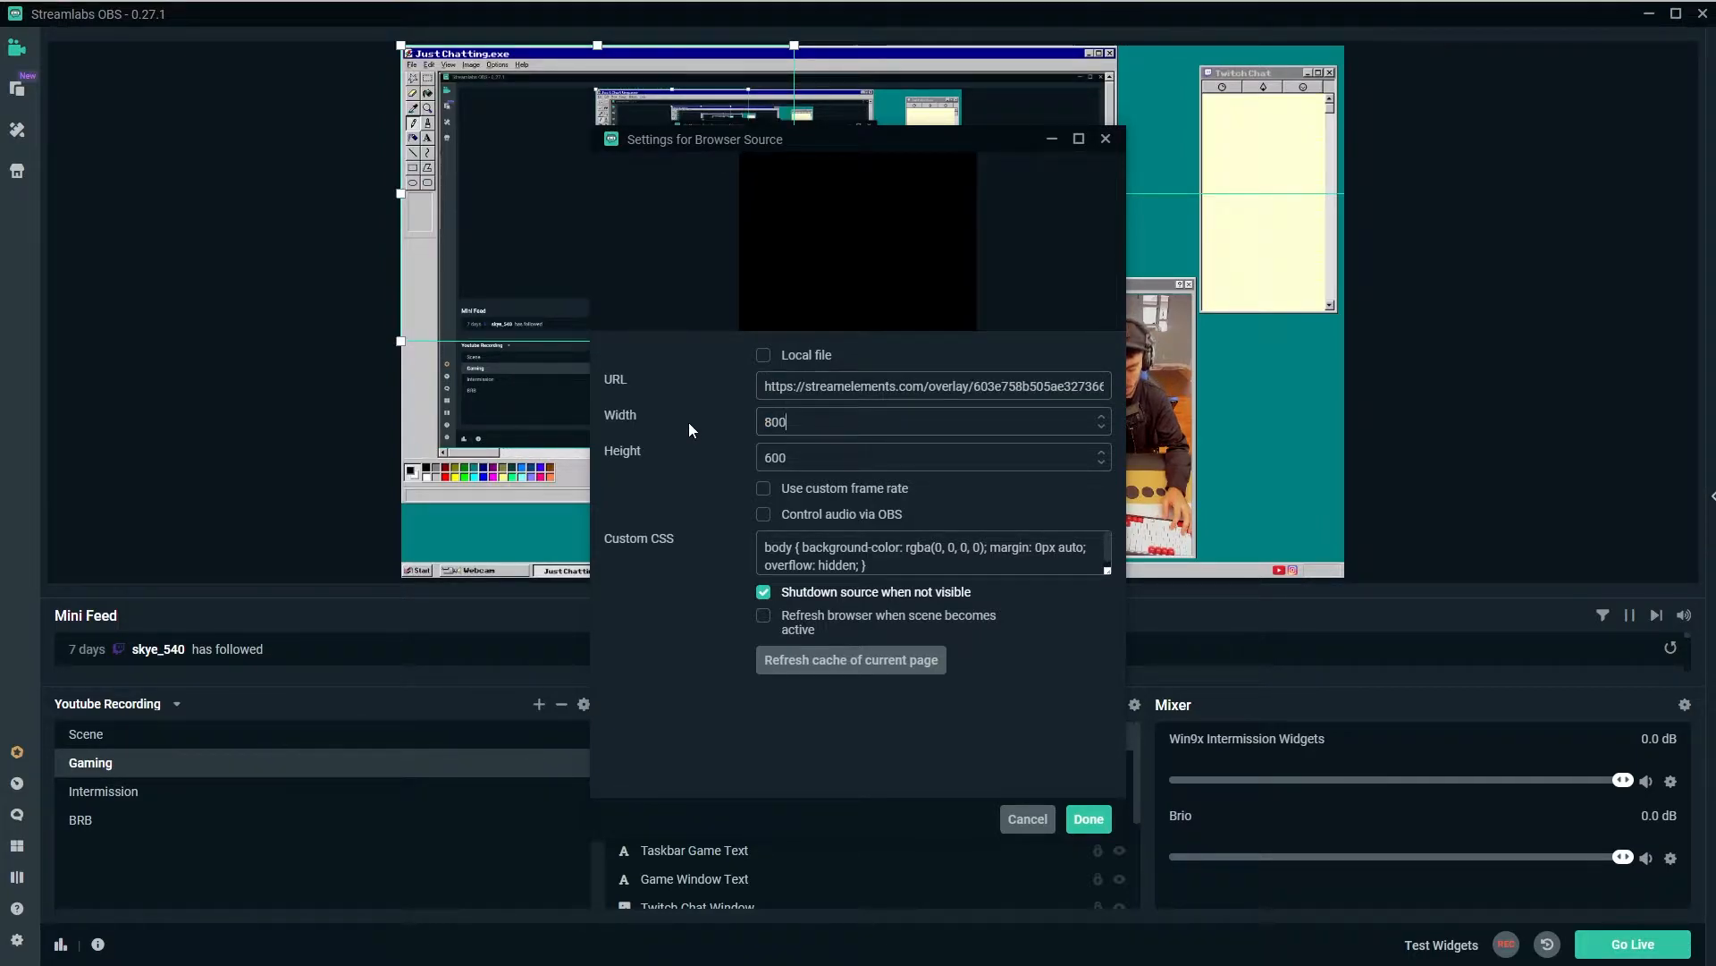
Set the browser source's width to 1920 and its height to 1080
key(Tab)
click(832, 423)
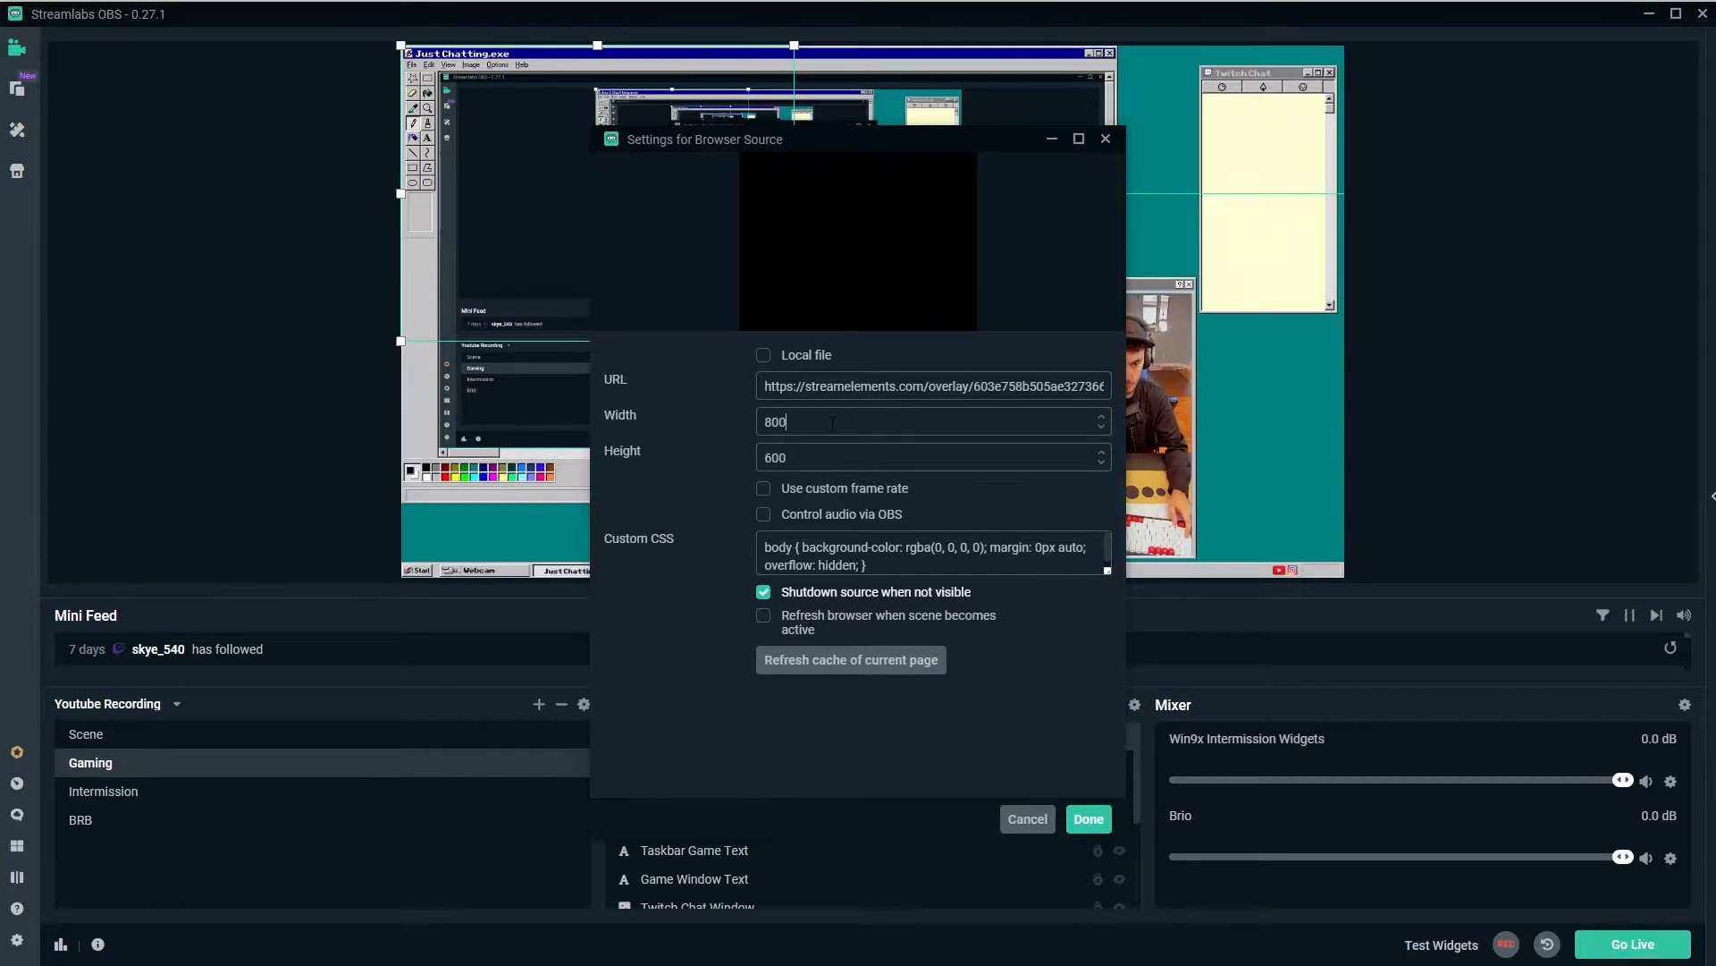
key(BackSpace)
key(BackSpace)
key(BackSpace)
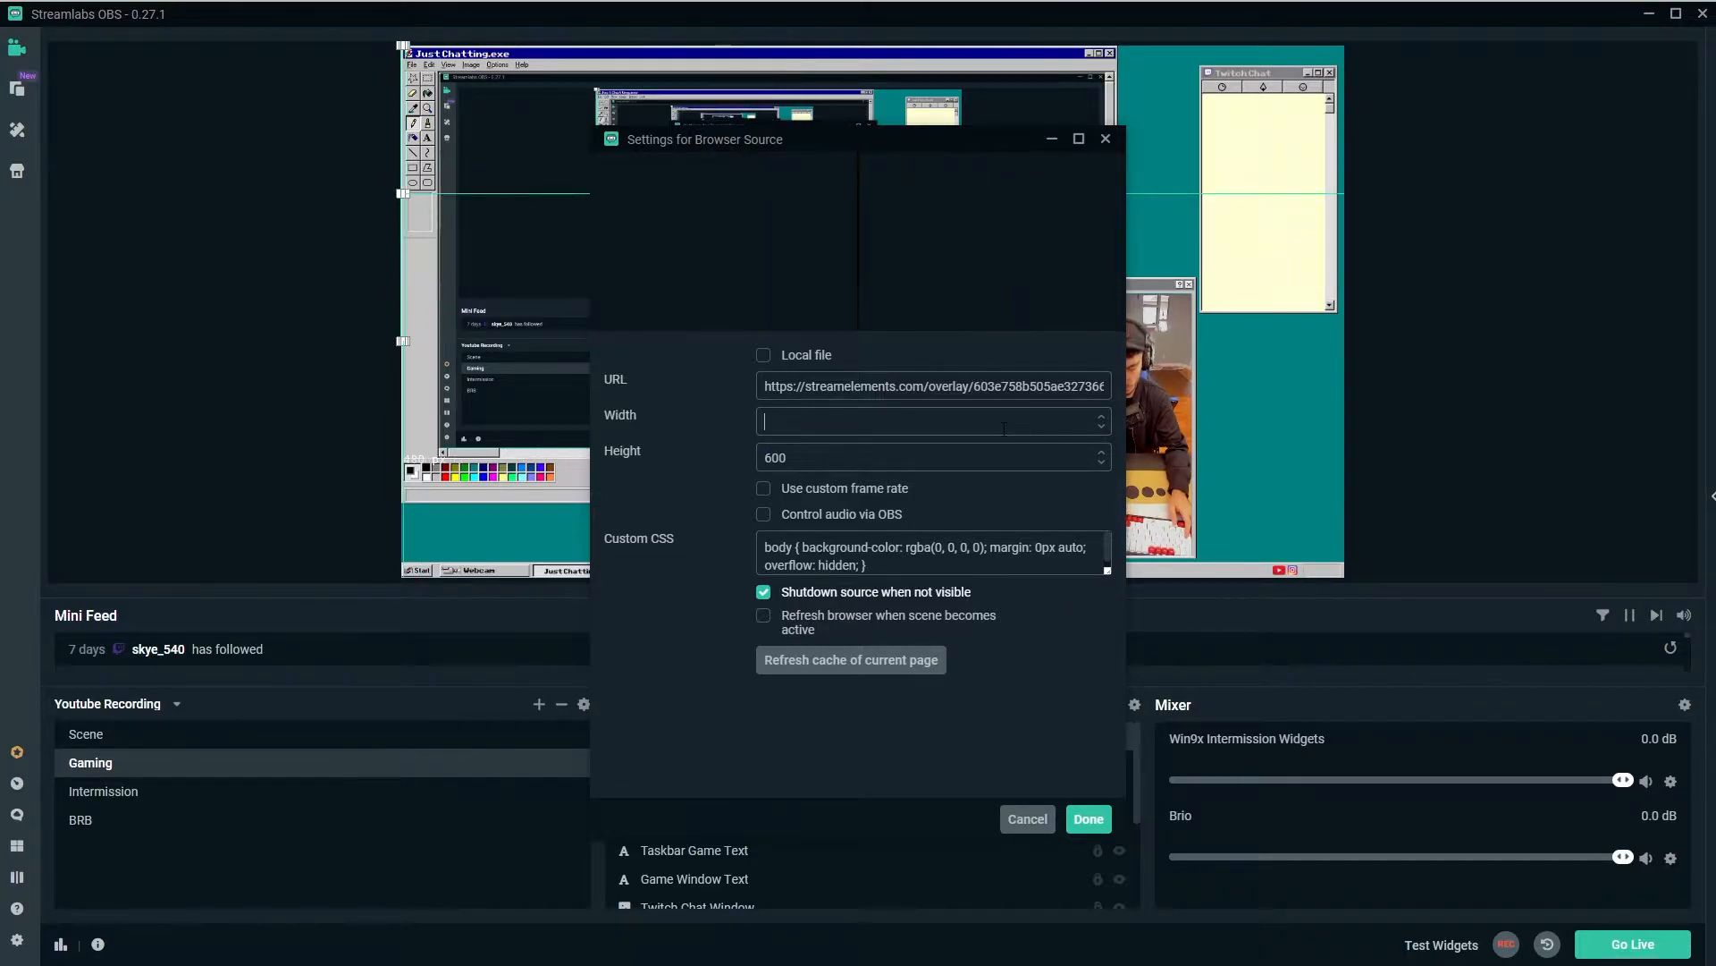
text(1920)
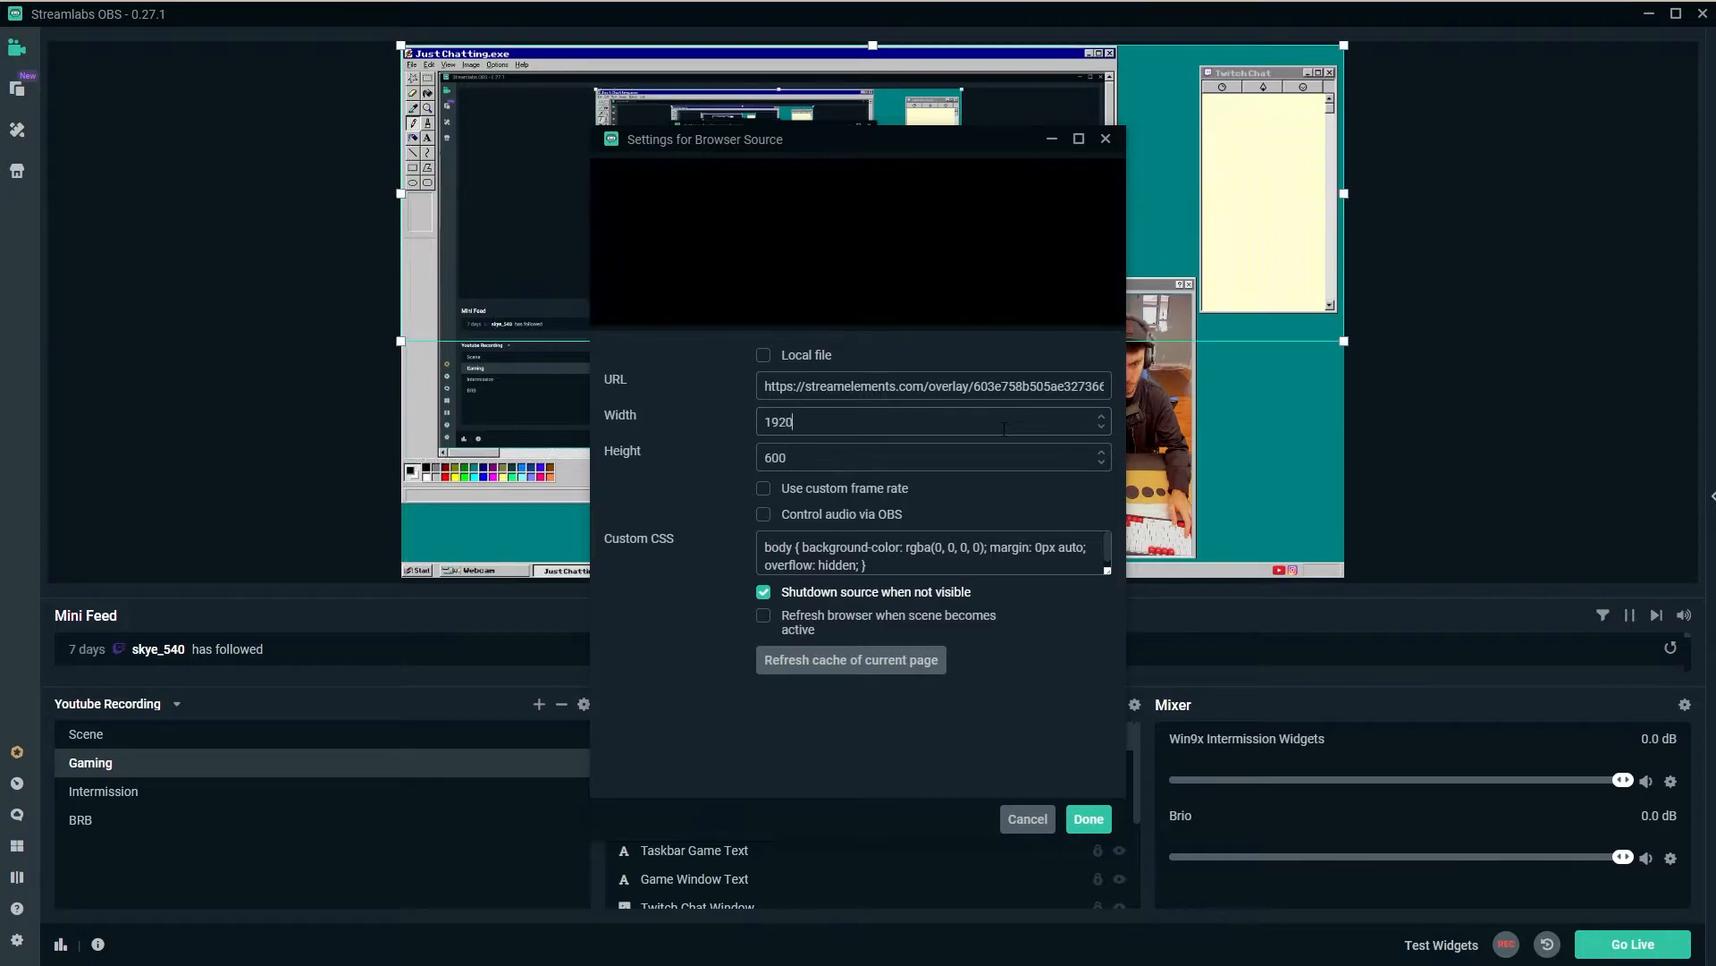
key(ctrl+a)
text(1080)
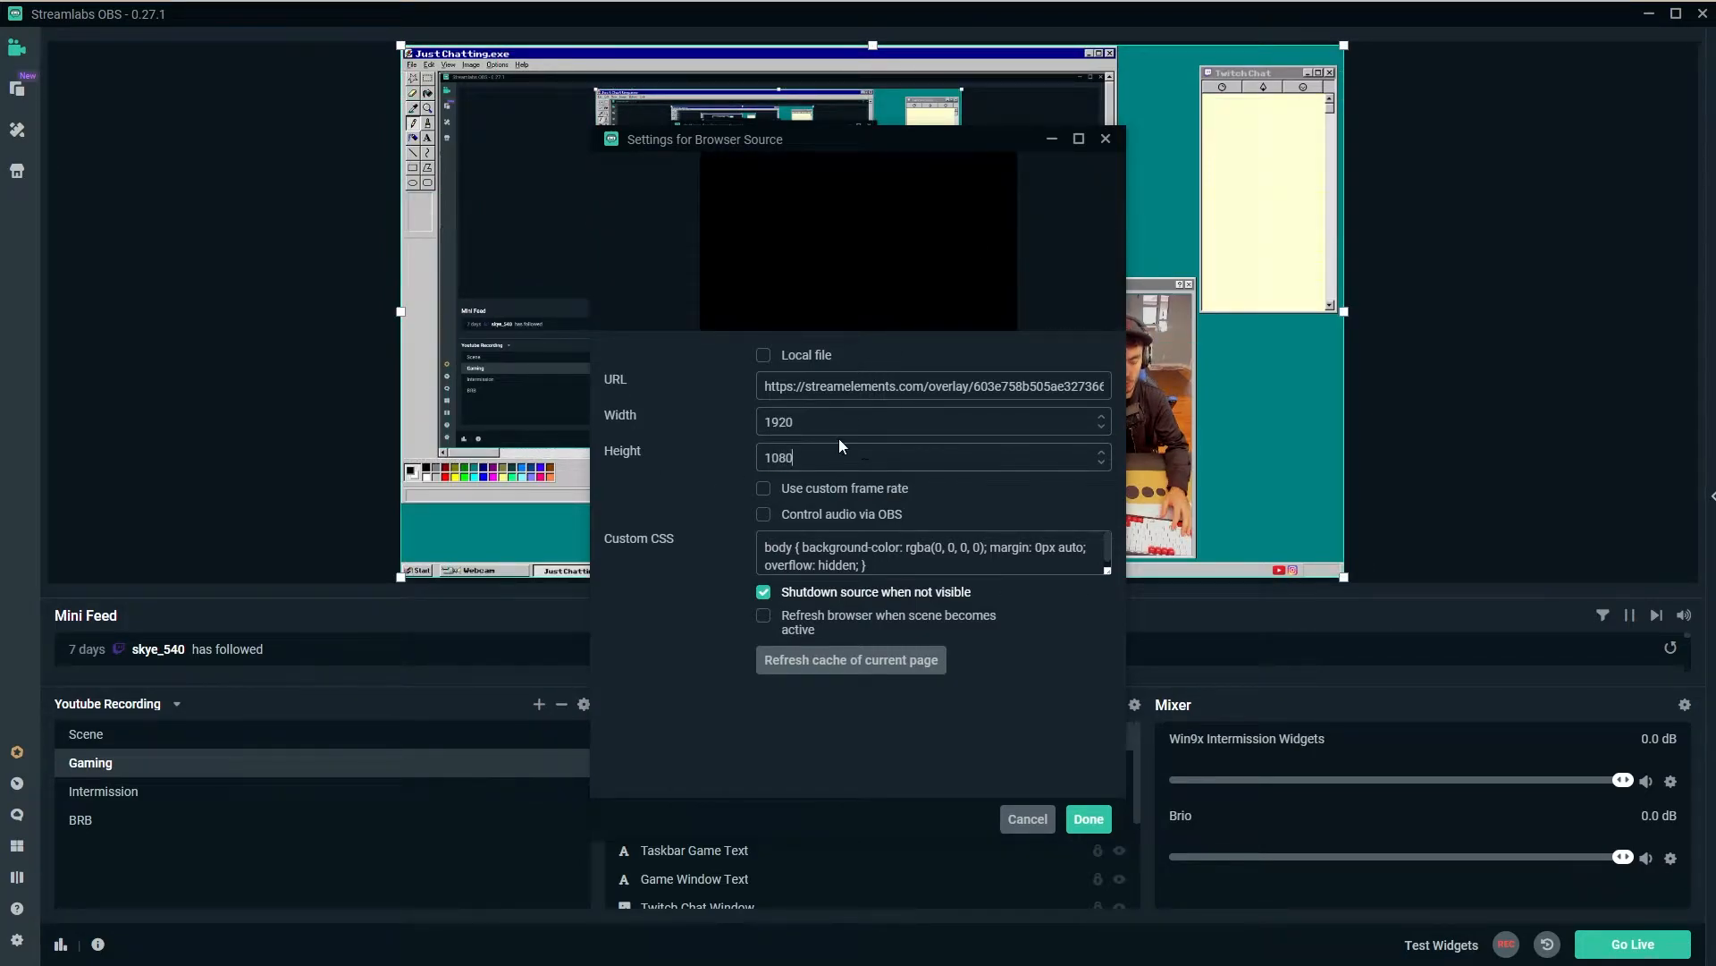
Look at the Win9x Intermission Widgets overlay in the StreamElements editor and return to Streamlabs OBS
mouse_move(587, 0)
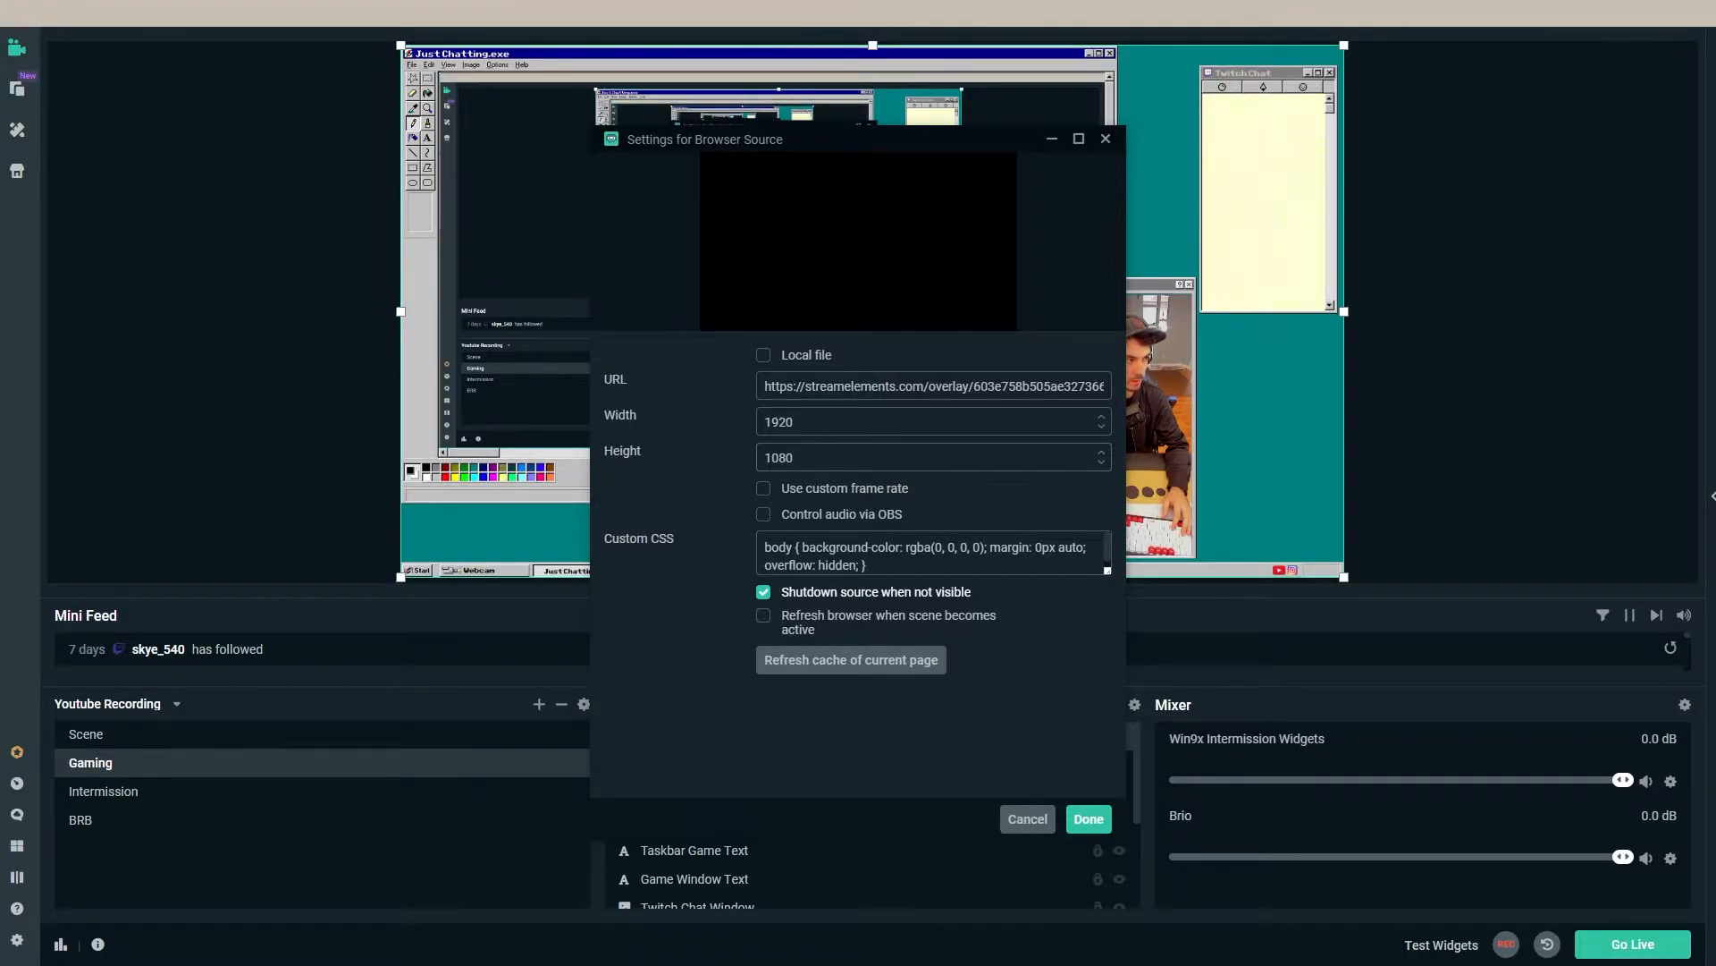
click(587, 13)
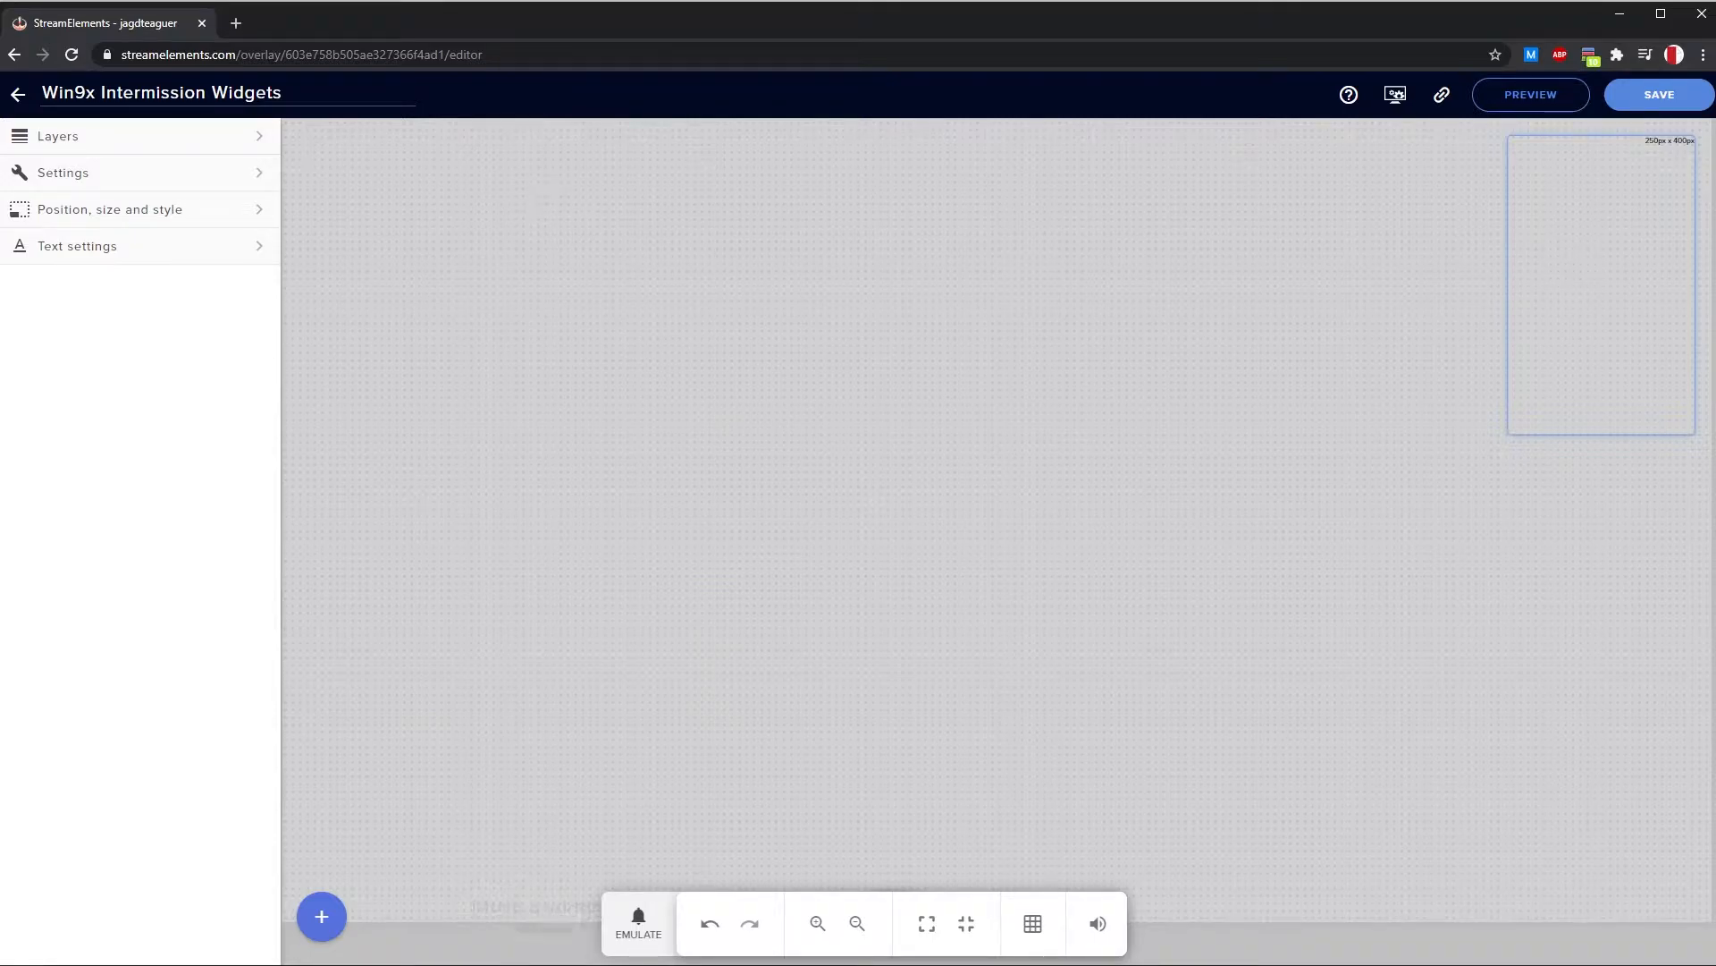
click(715, 12)
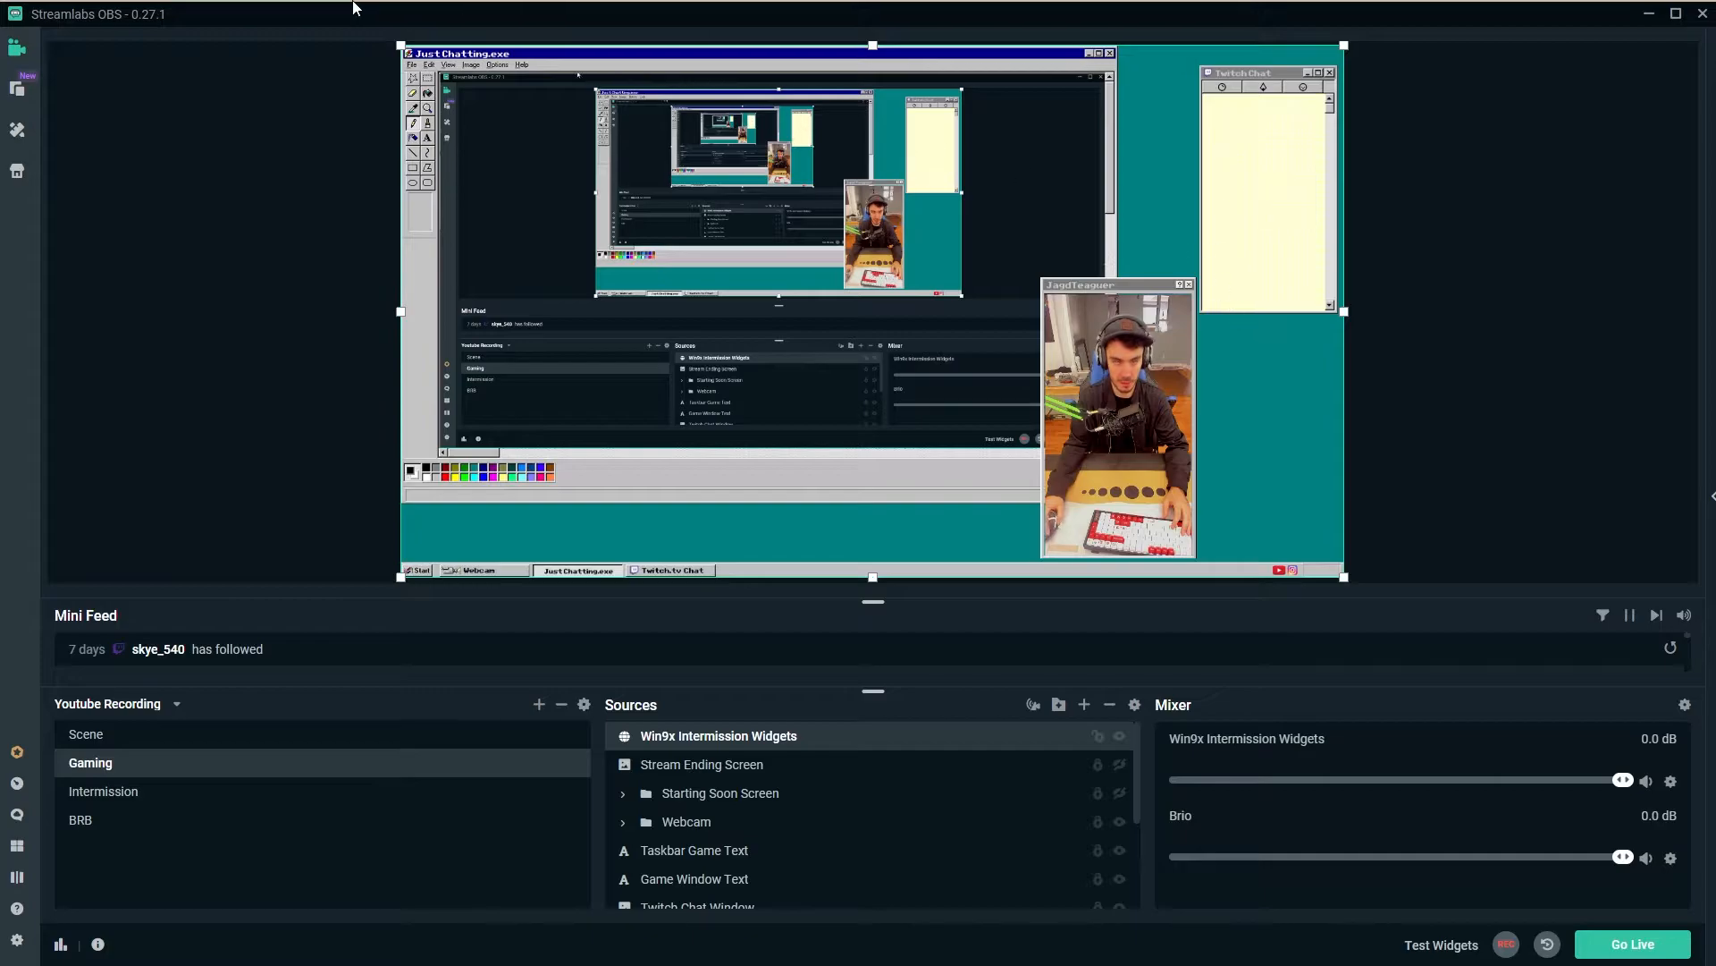
Turn off "Shutdown source when not visible" for the browser source and finish its settings
click(211, 517)
click(831, 13)
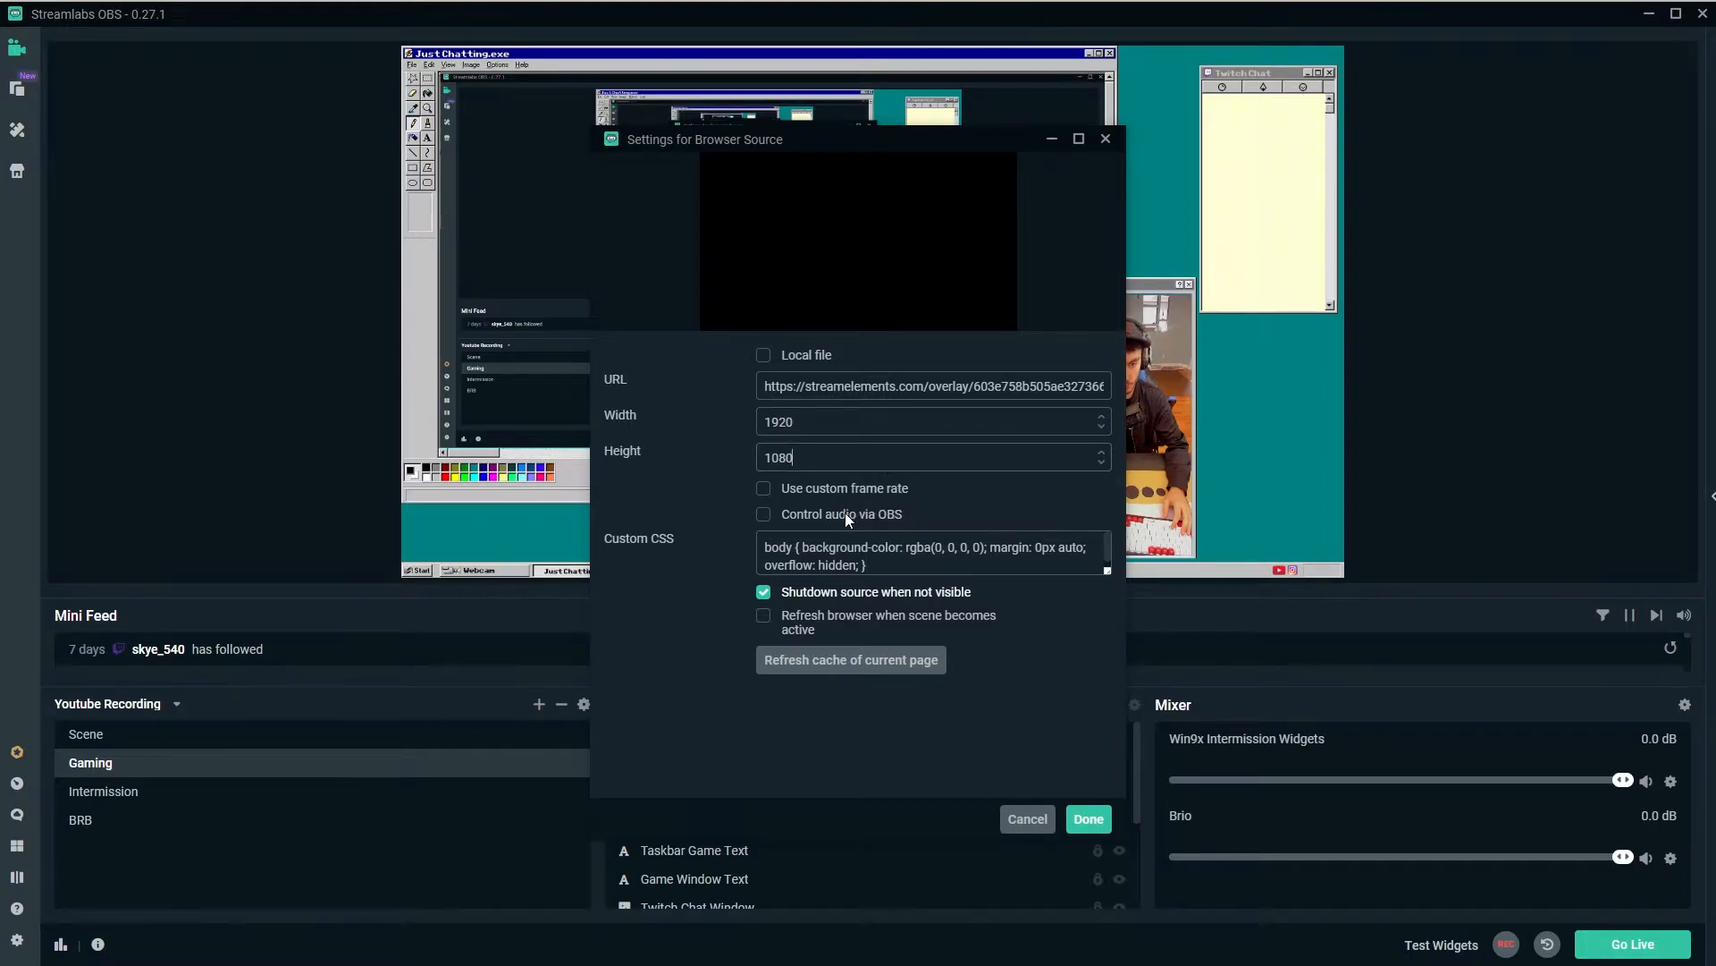
click(887, 593)
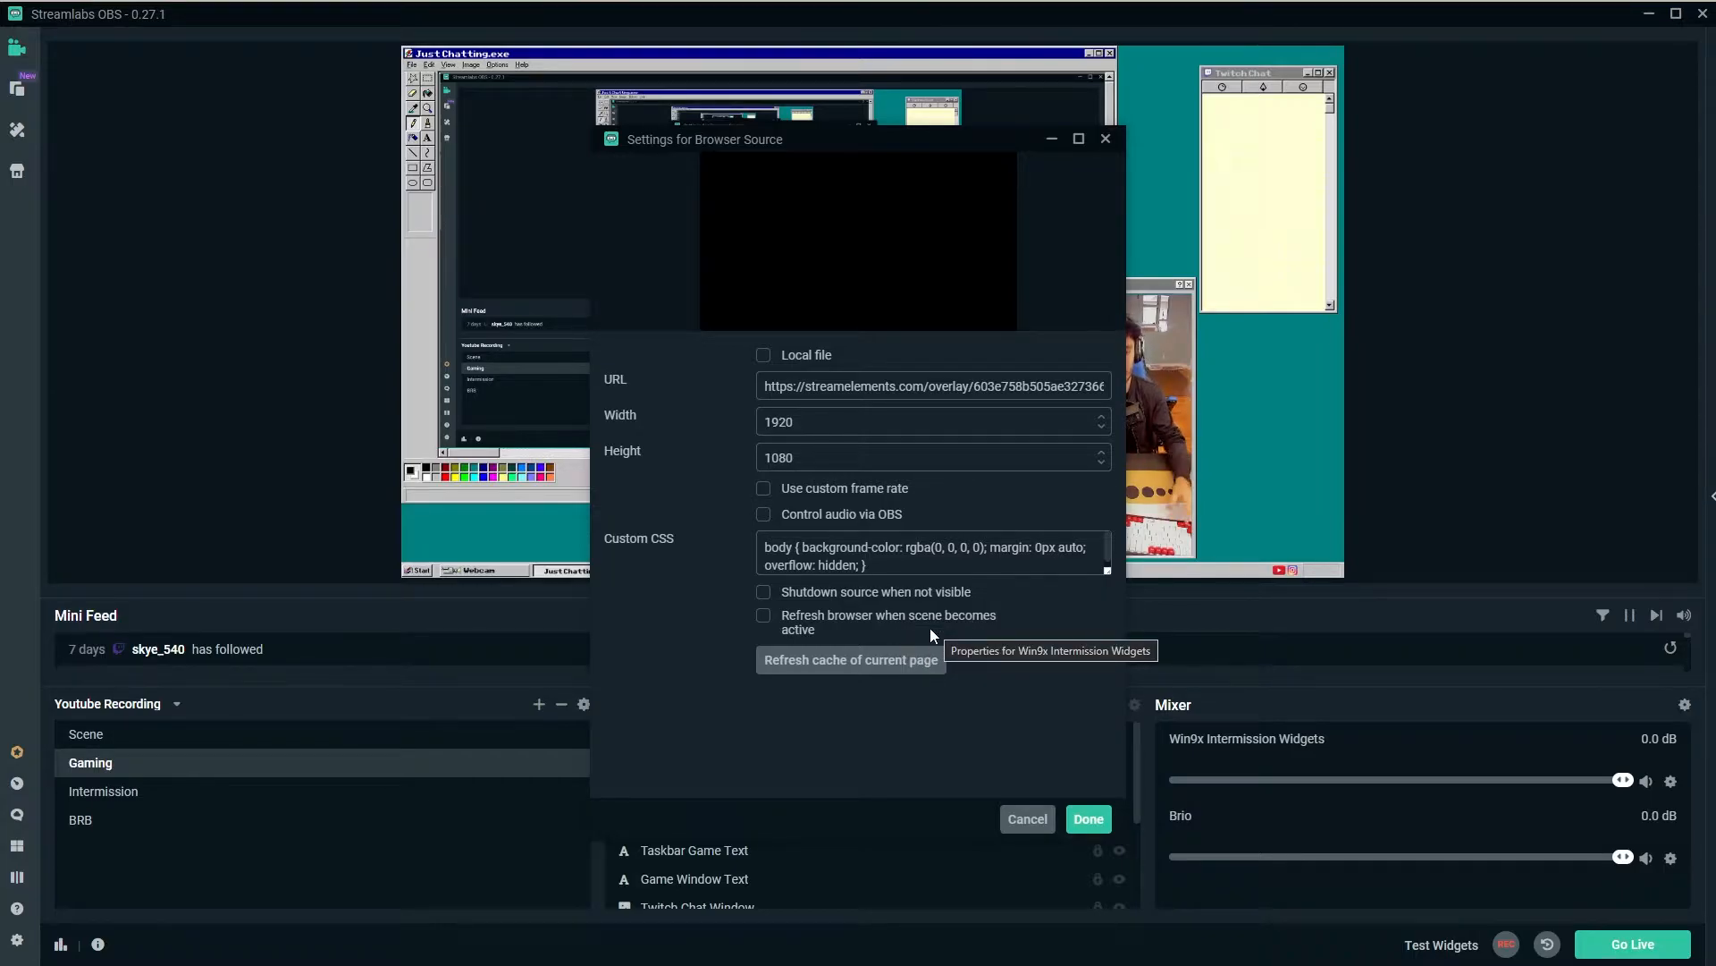
click(1091, 820)
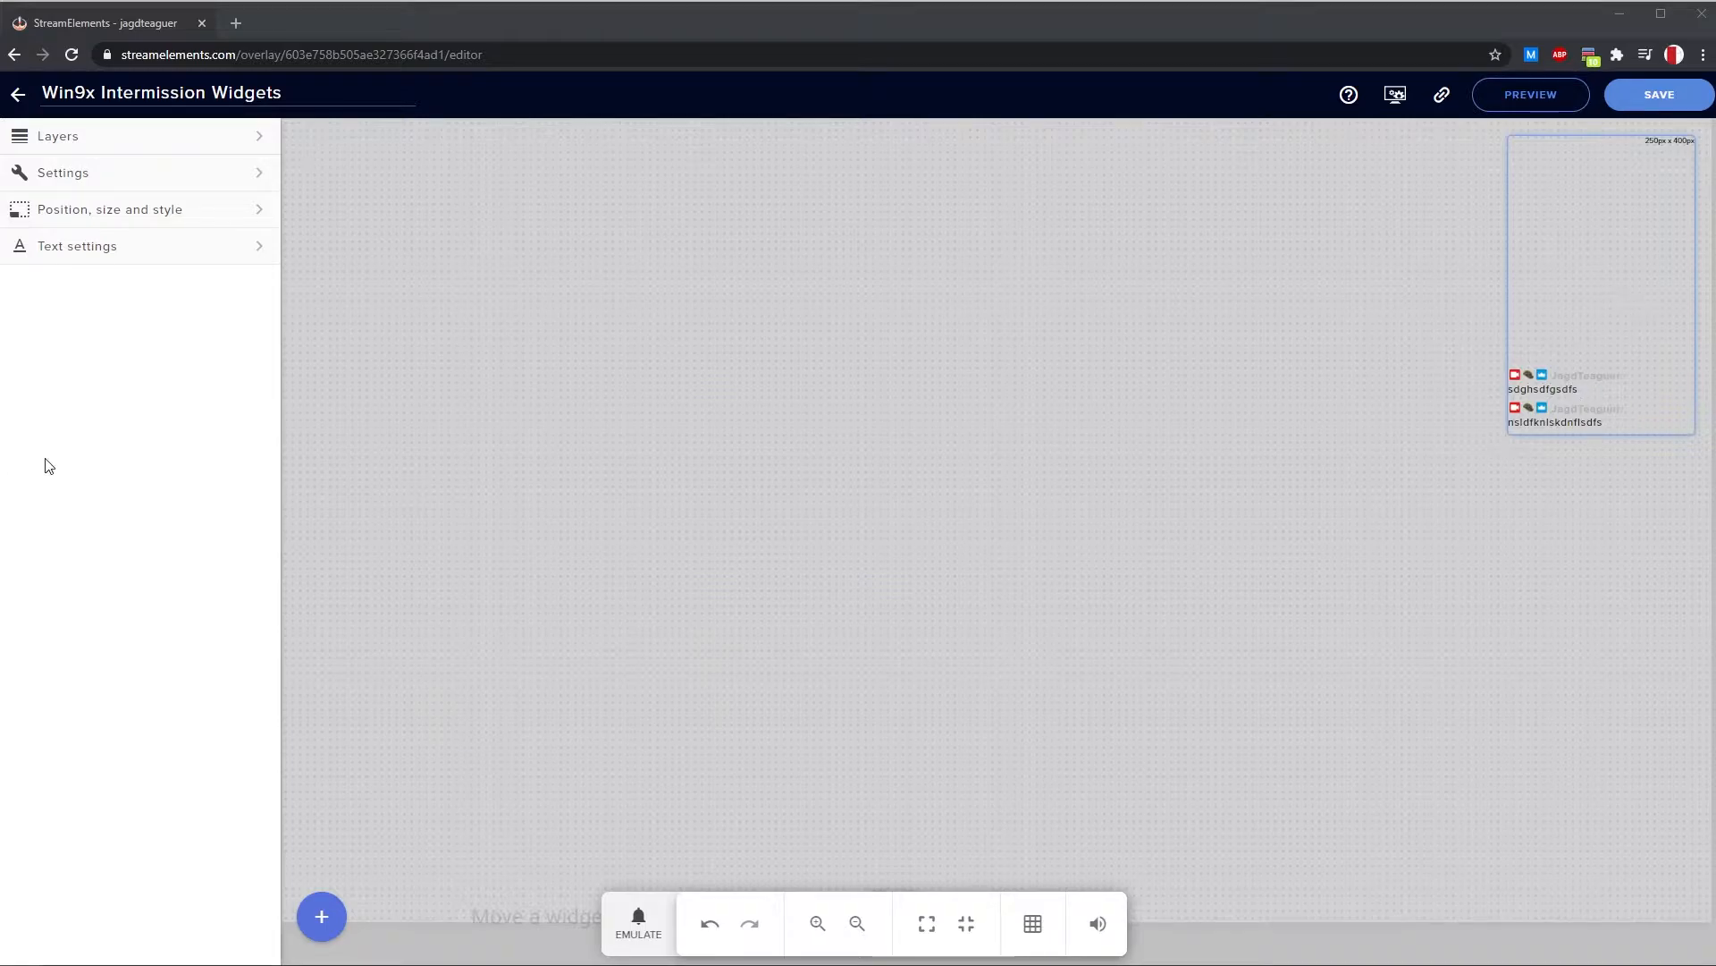
In the StreamElements editor, move the chat widget slightly down and to the left on the canvas and save the overlay
click(429, 12)
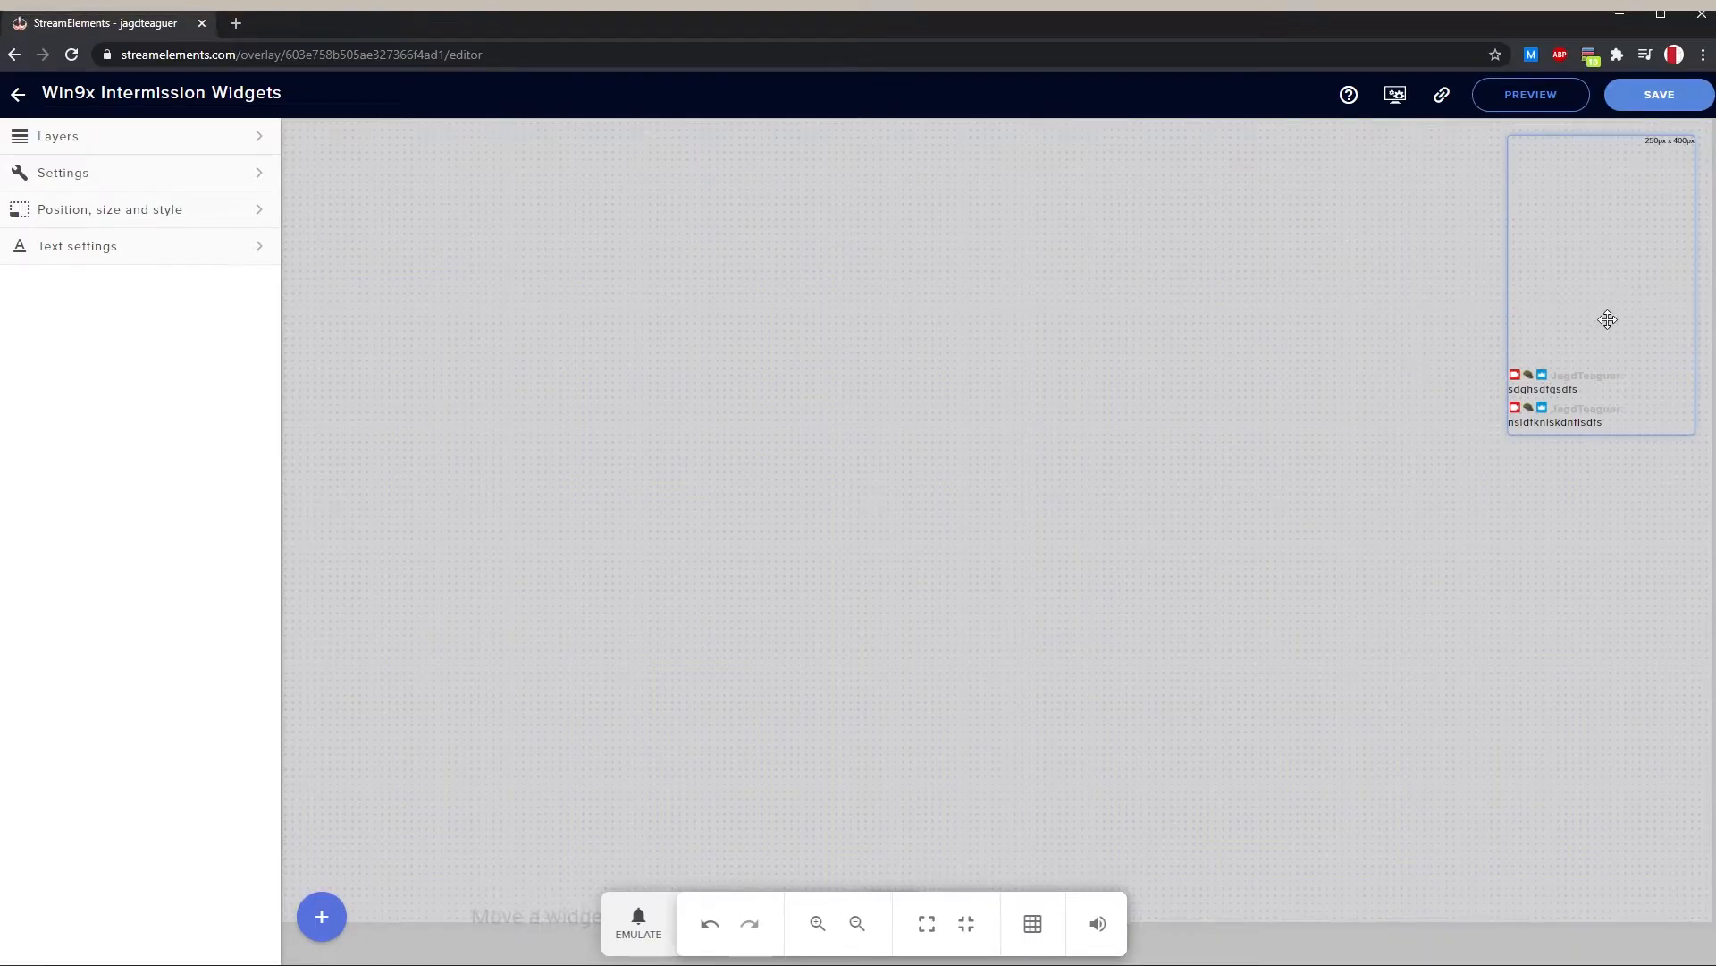
drag(1607, 320, 1573, 410)
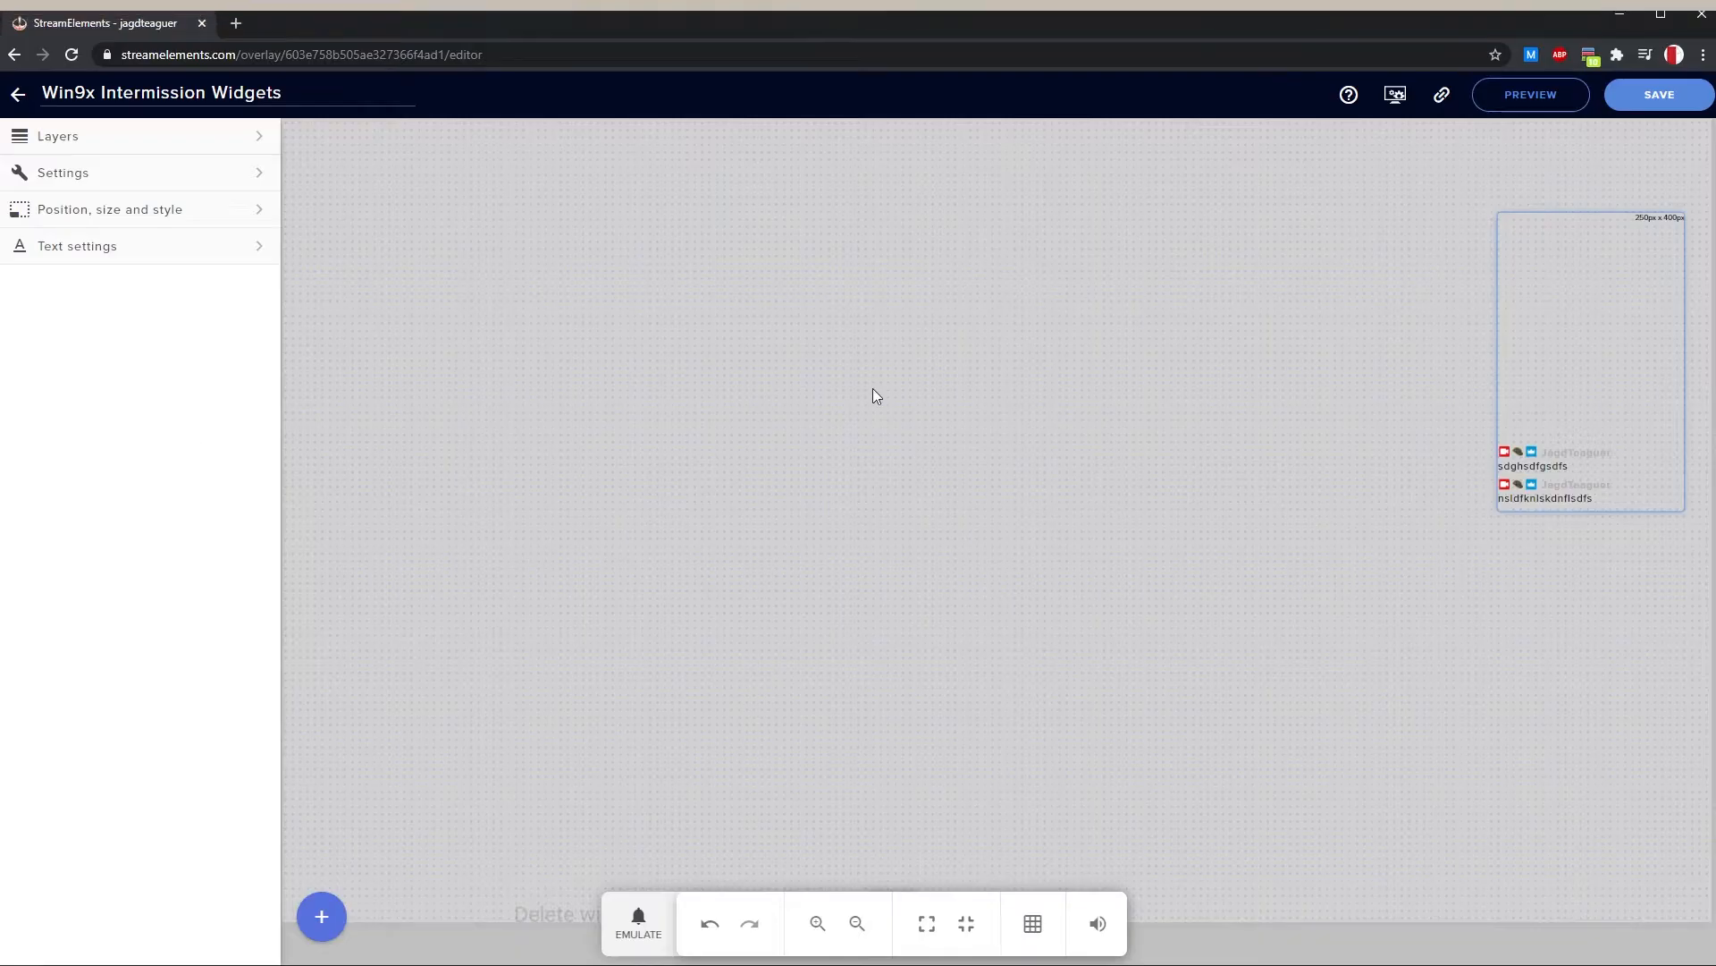
click(1668, 98)
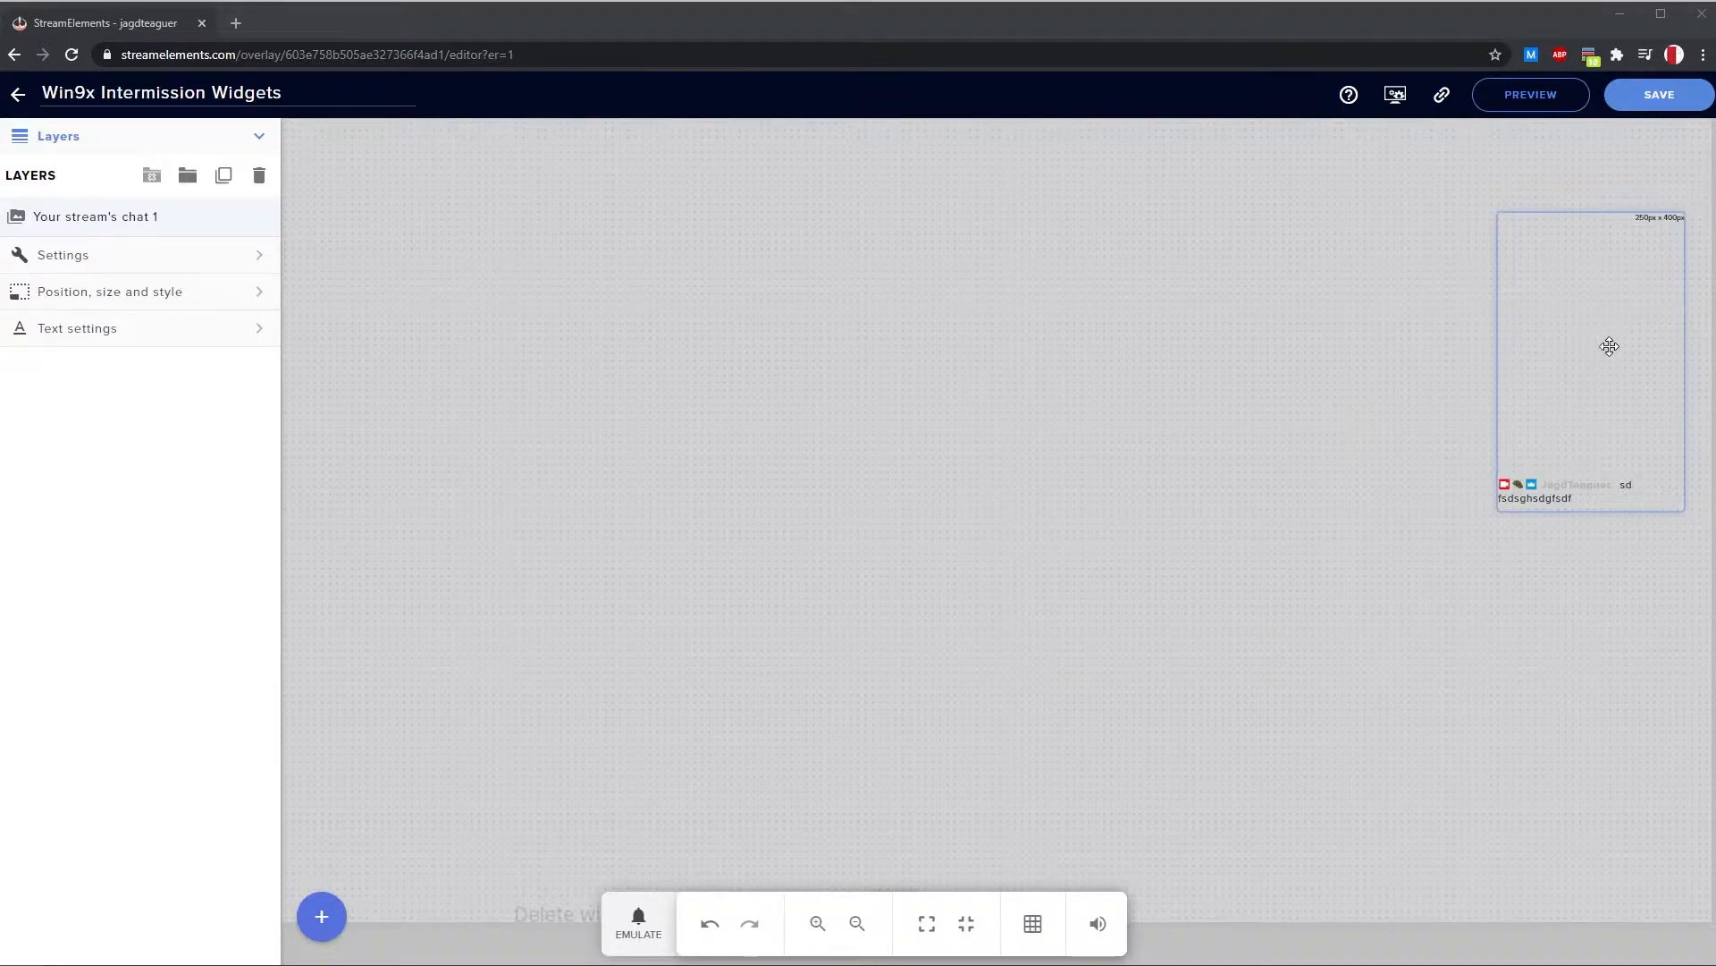
click(1609, 347)
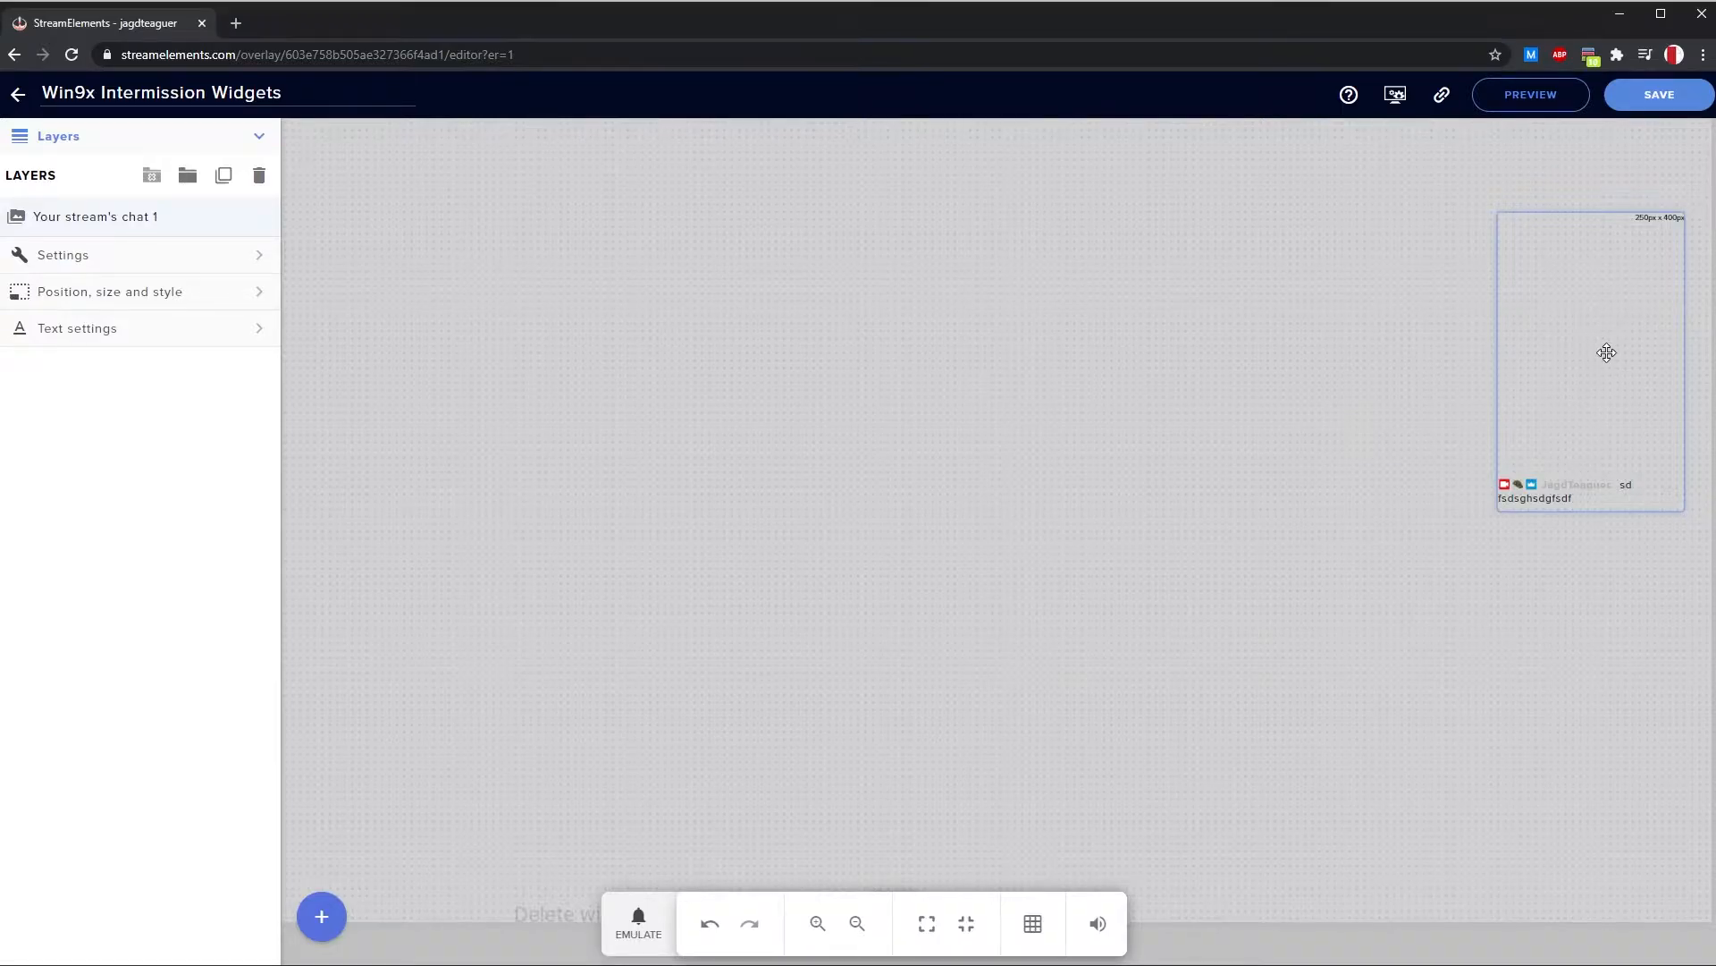
click(223, 175)
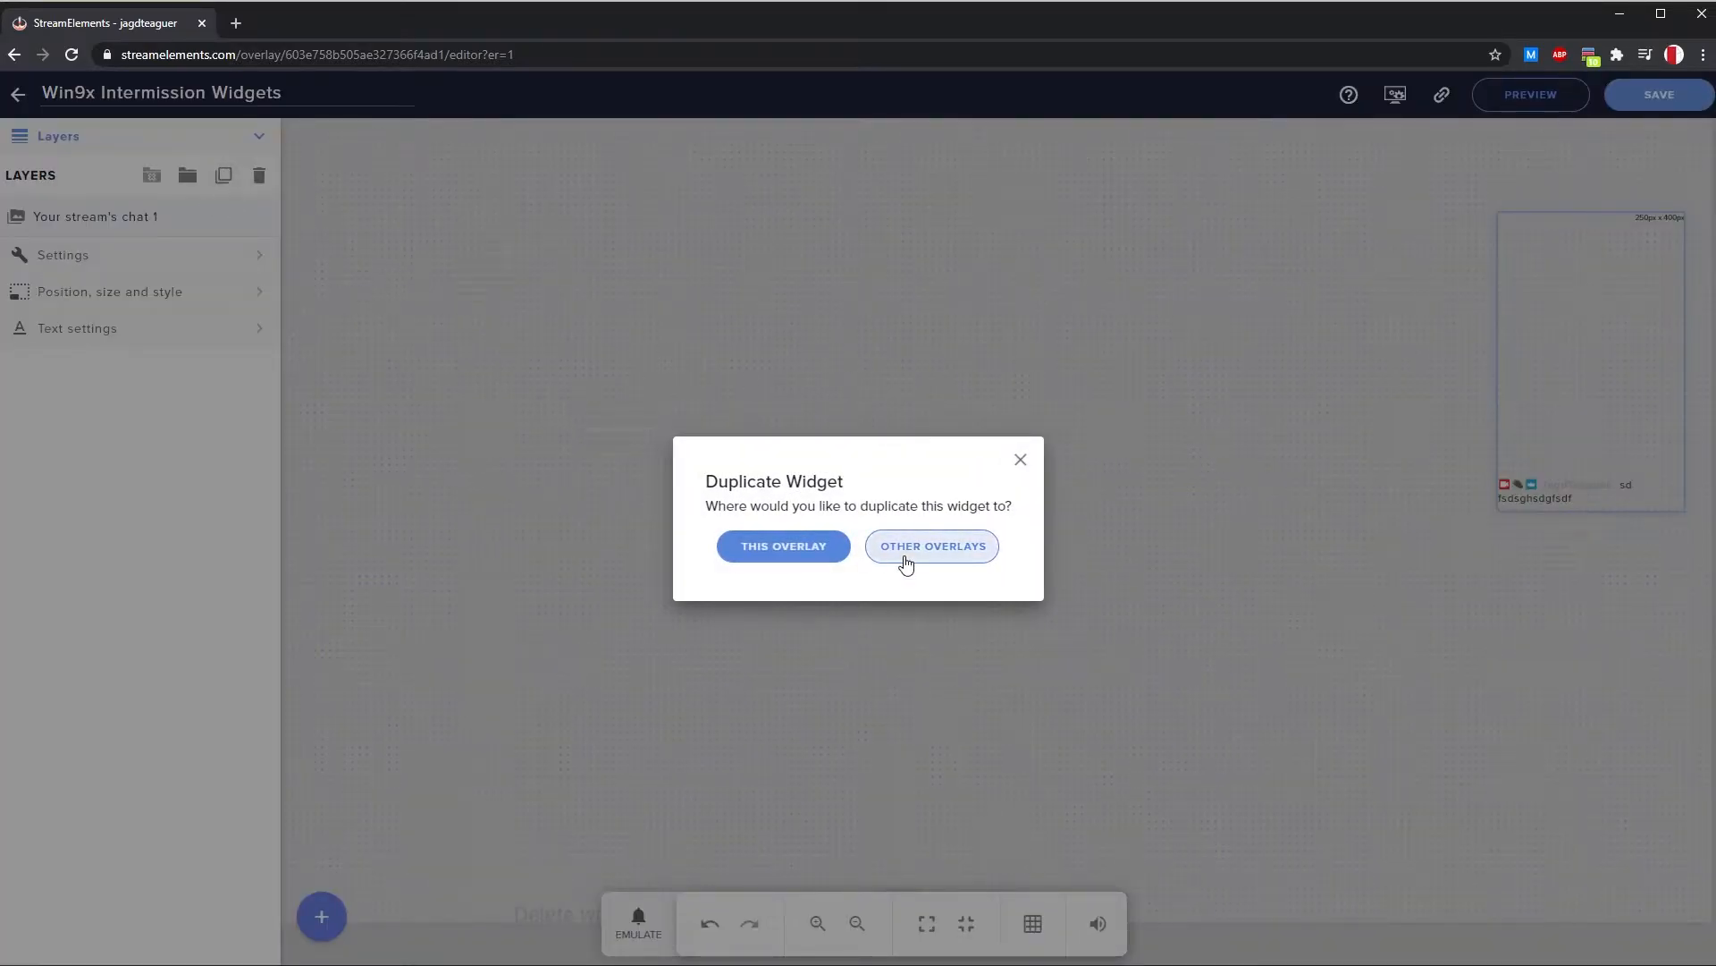
click(903, 554)
scroll(674, 460, down, 2)
scroll(594, 308, up, 4)
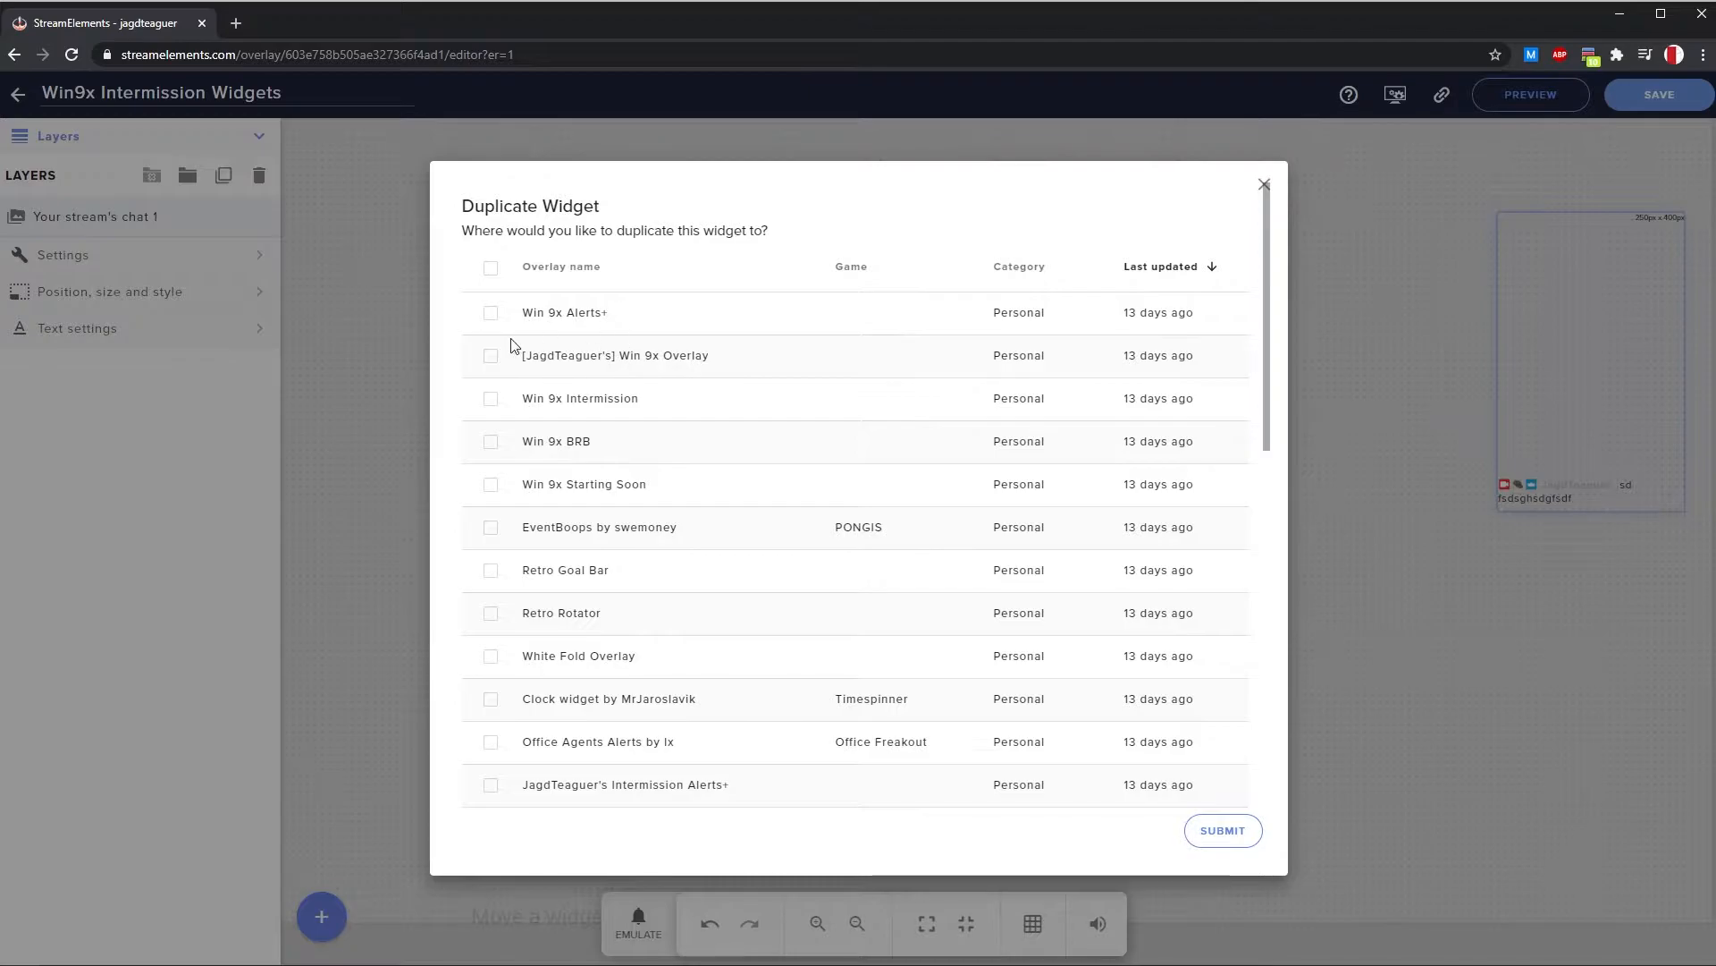
click(490, 356)
click(491, 398)
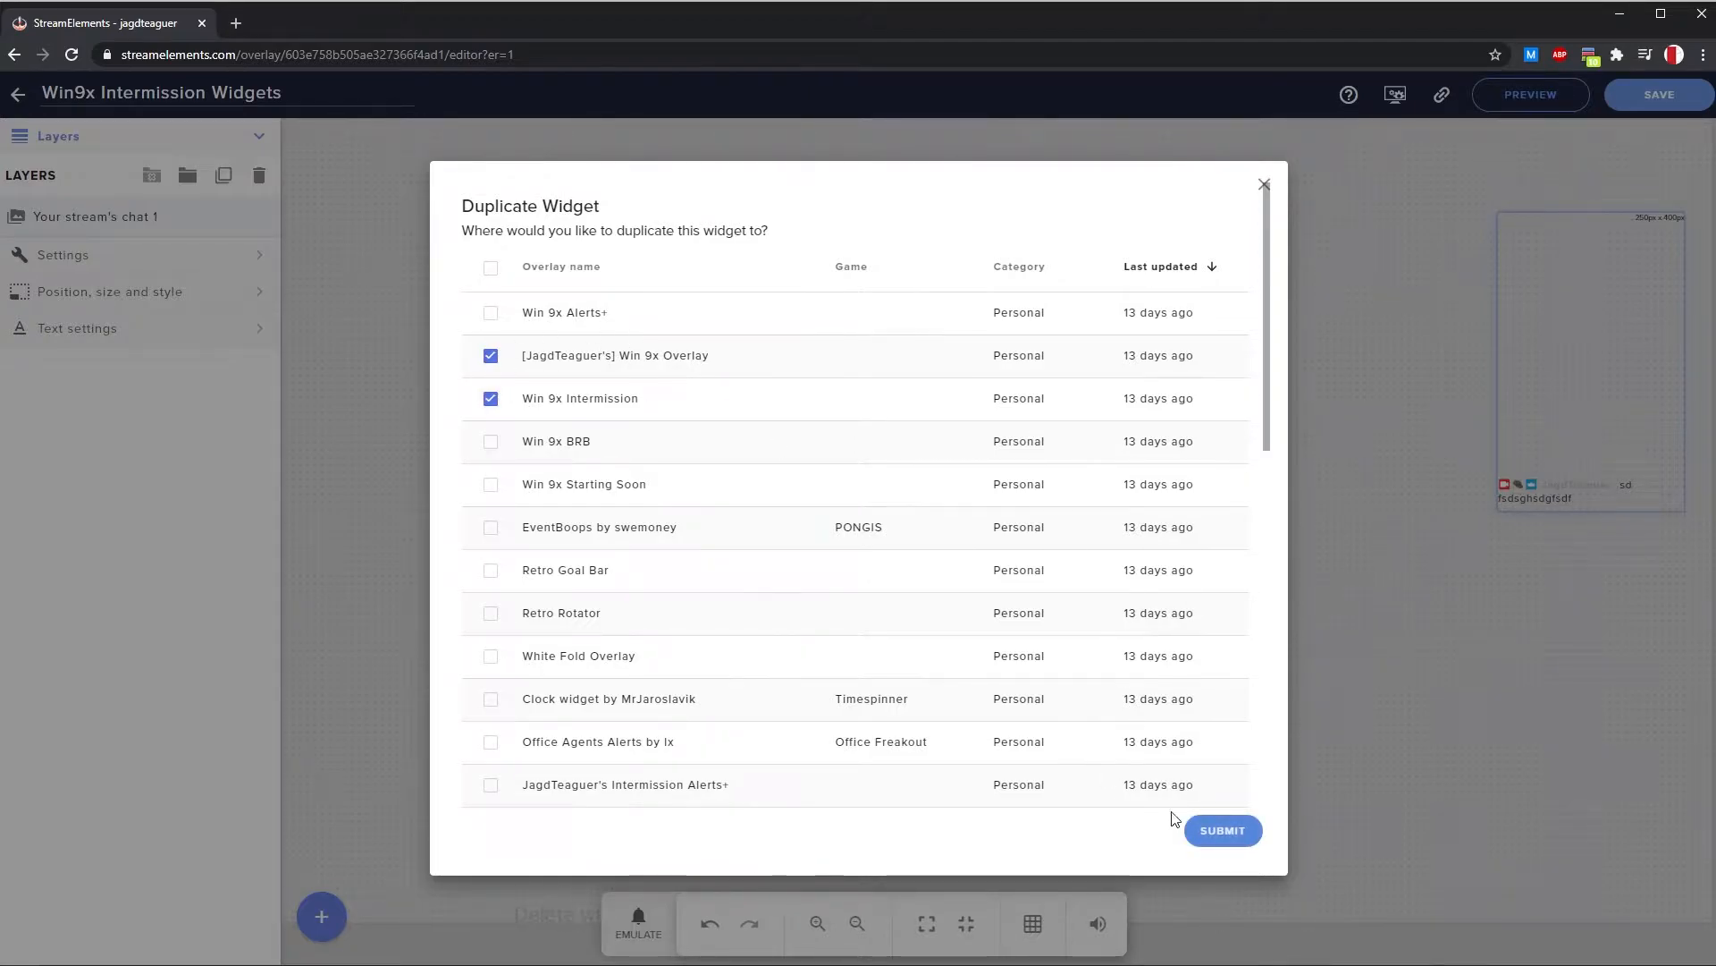
click(1266, 185)
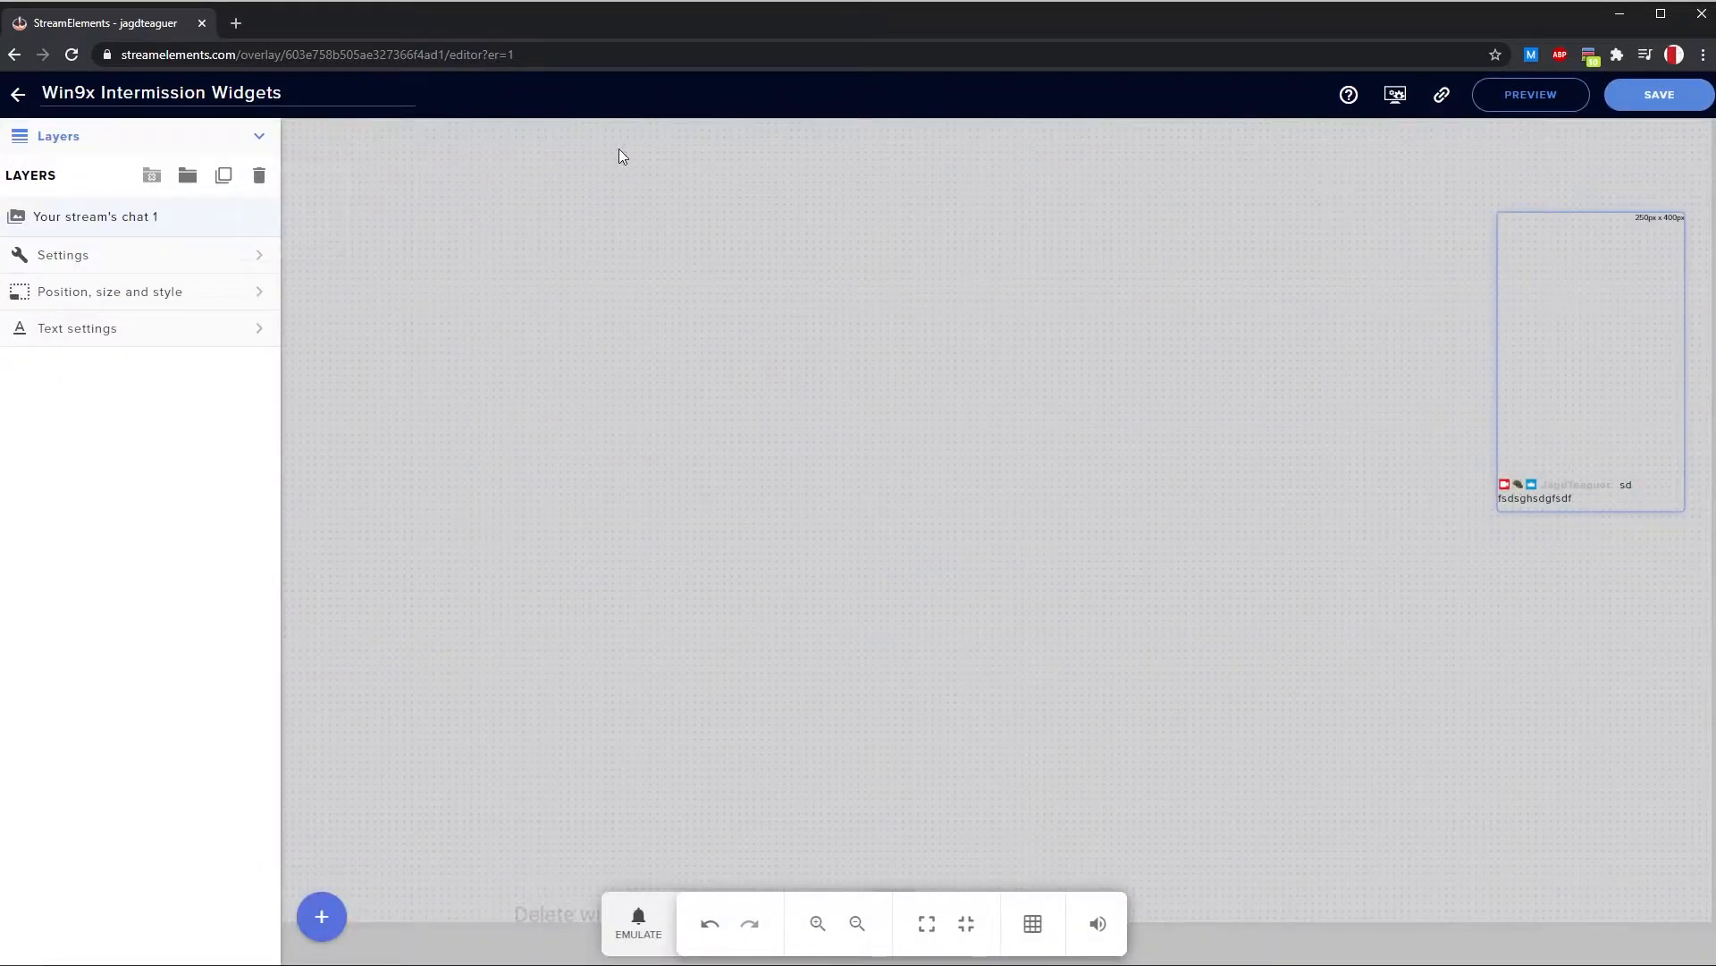
Leave the overlay editor for the list of personal overlays and accept the cookie notice
click(17, 93)
click(942, 157)
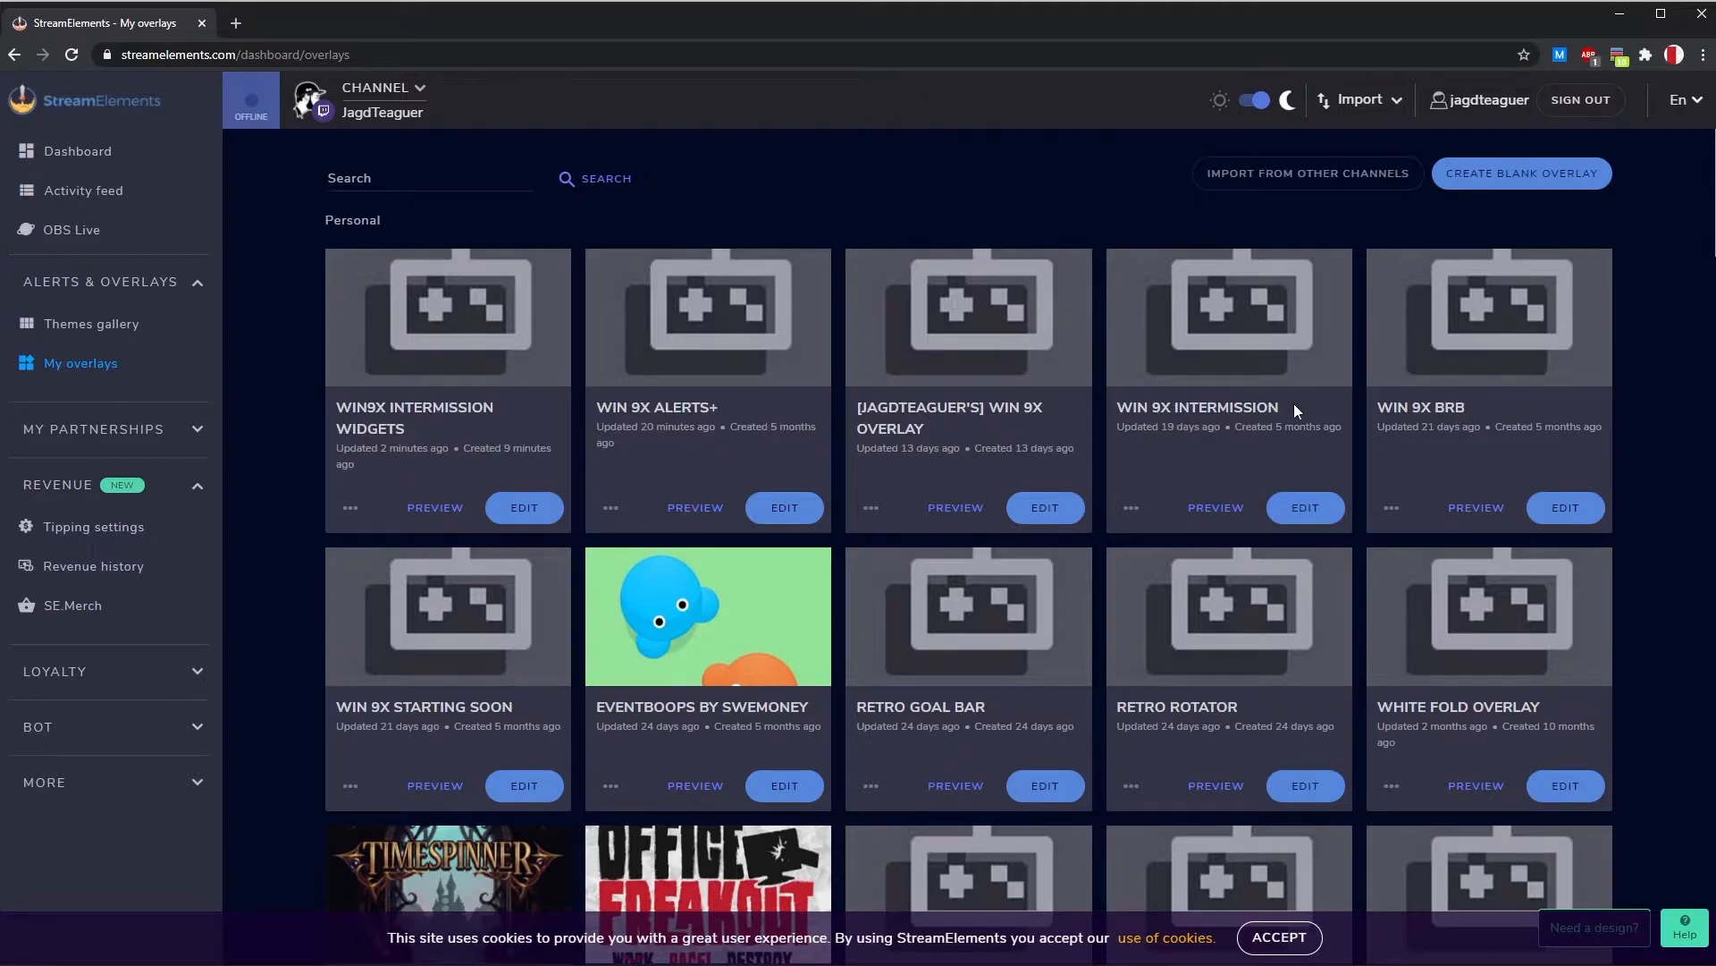
click(1281, 939)
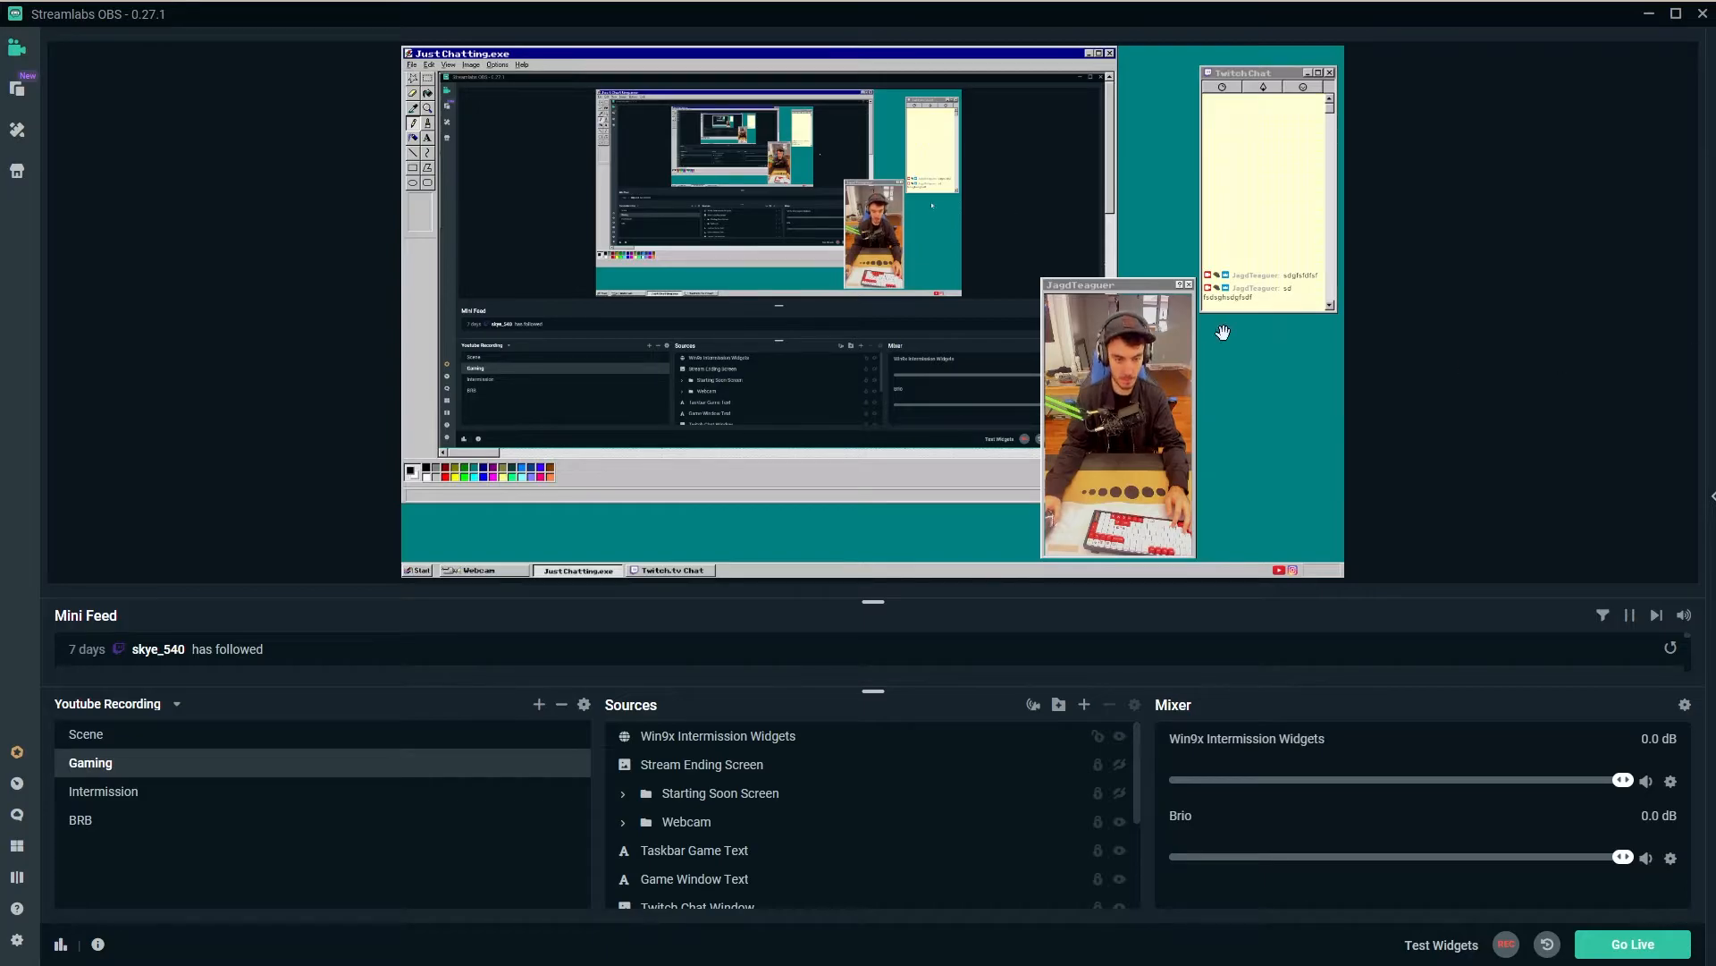
Copy the strms.net/office_agents_alerts_by_lx link from the "Links + Info" text file in Notepad
drag(632, 2, 632, 237)
double_click(632, 237)
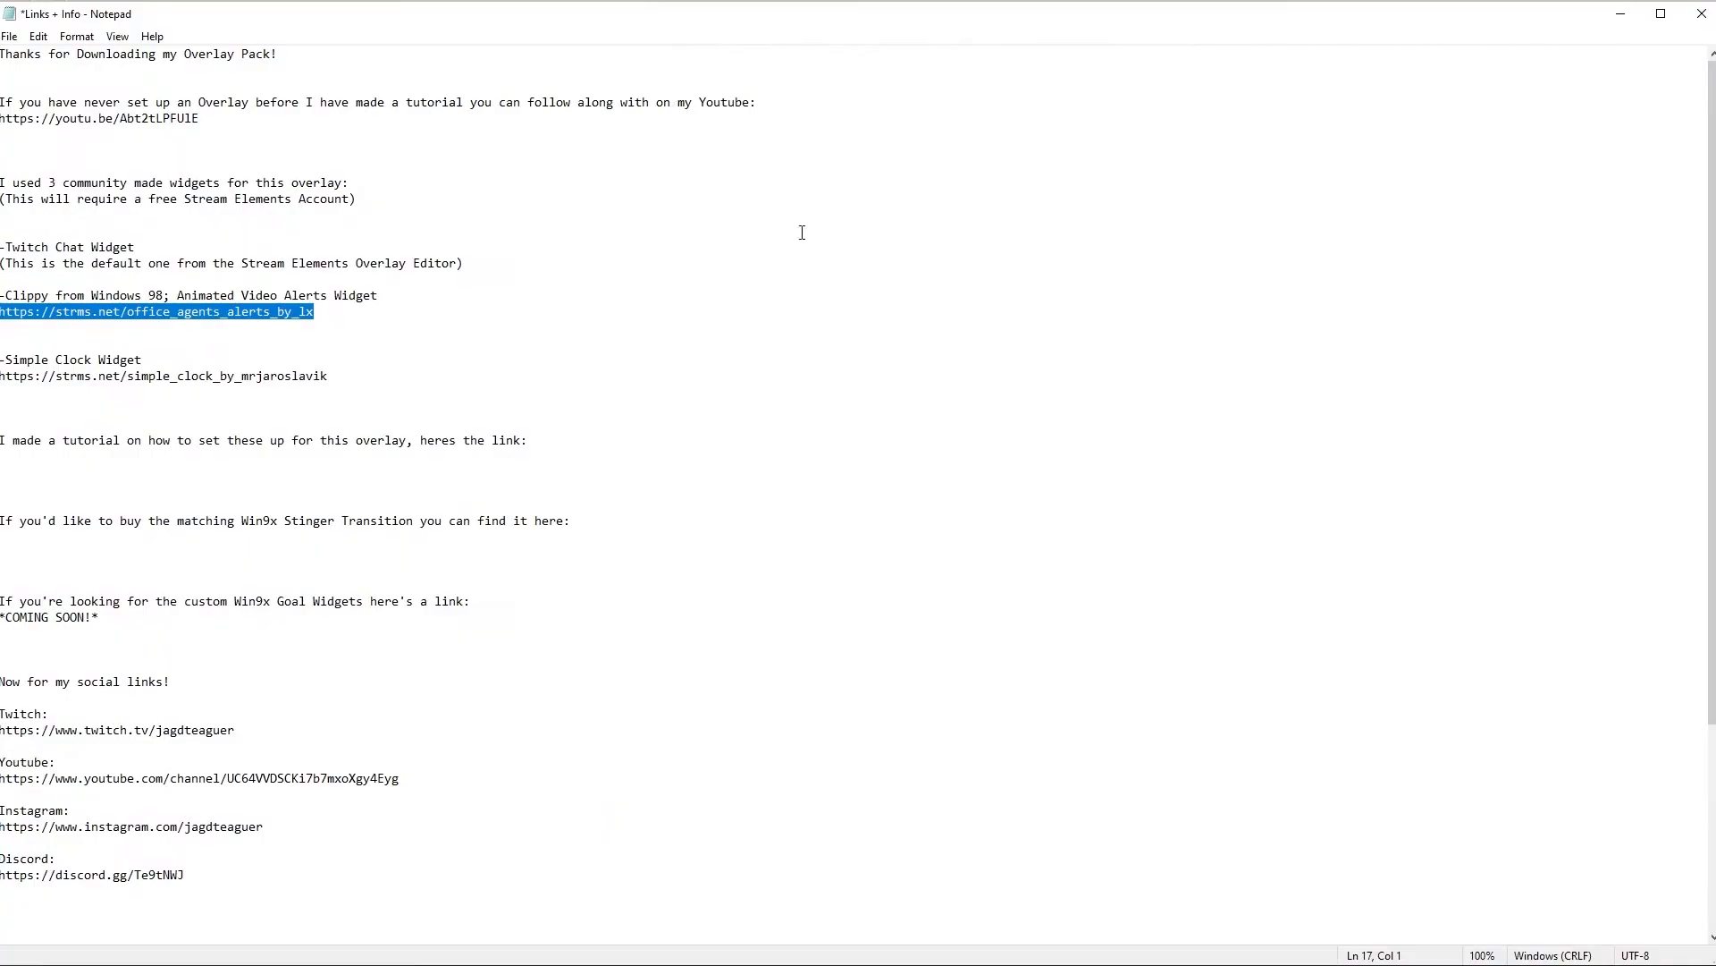
drag(320, 311, 33, 311)
drag(1553, 23, 1341, 1)
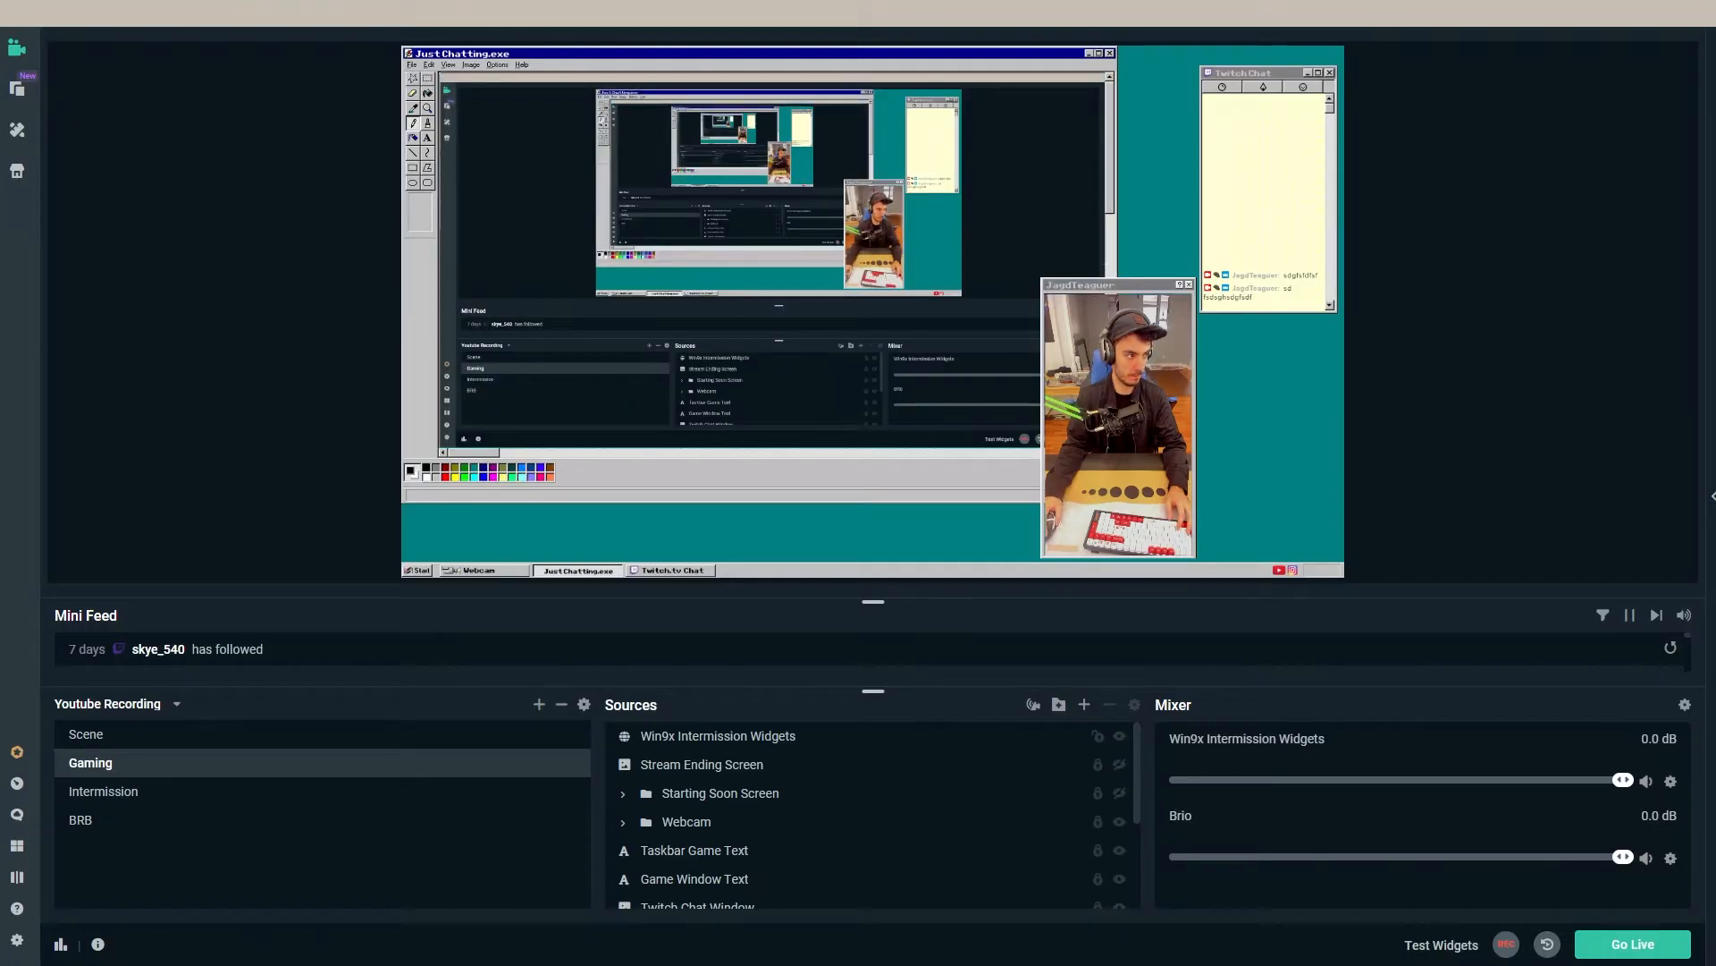
key(alt+Tab)
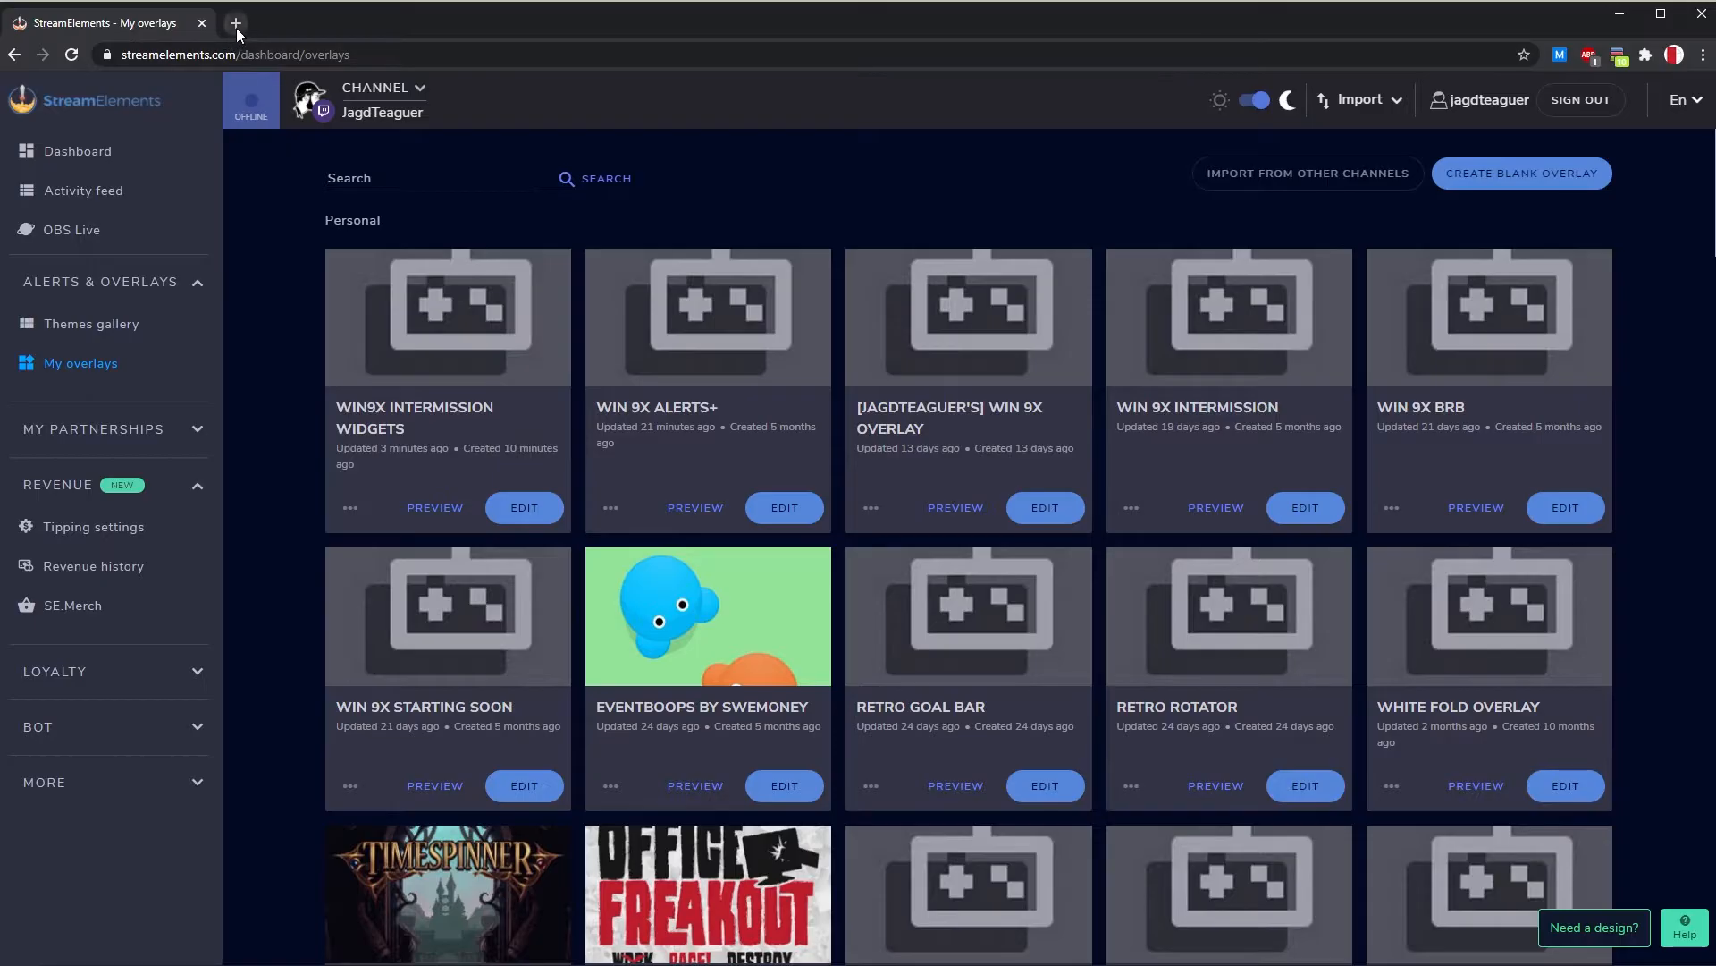
click(236, 29)
text(https://strms.net/office_agents_alerts_by_lx)
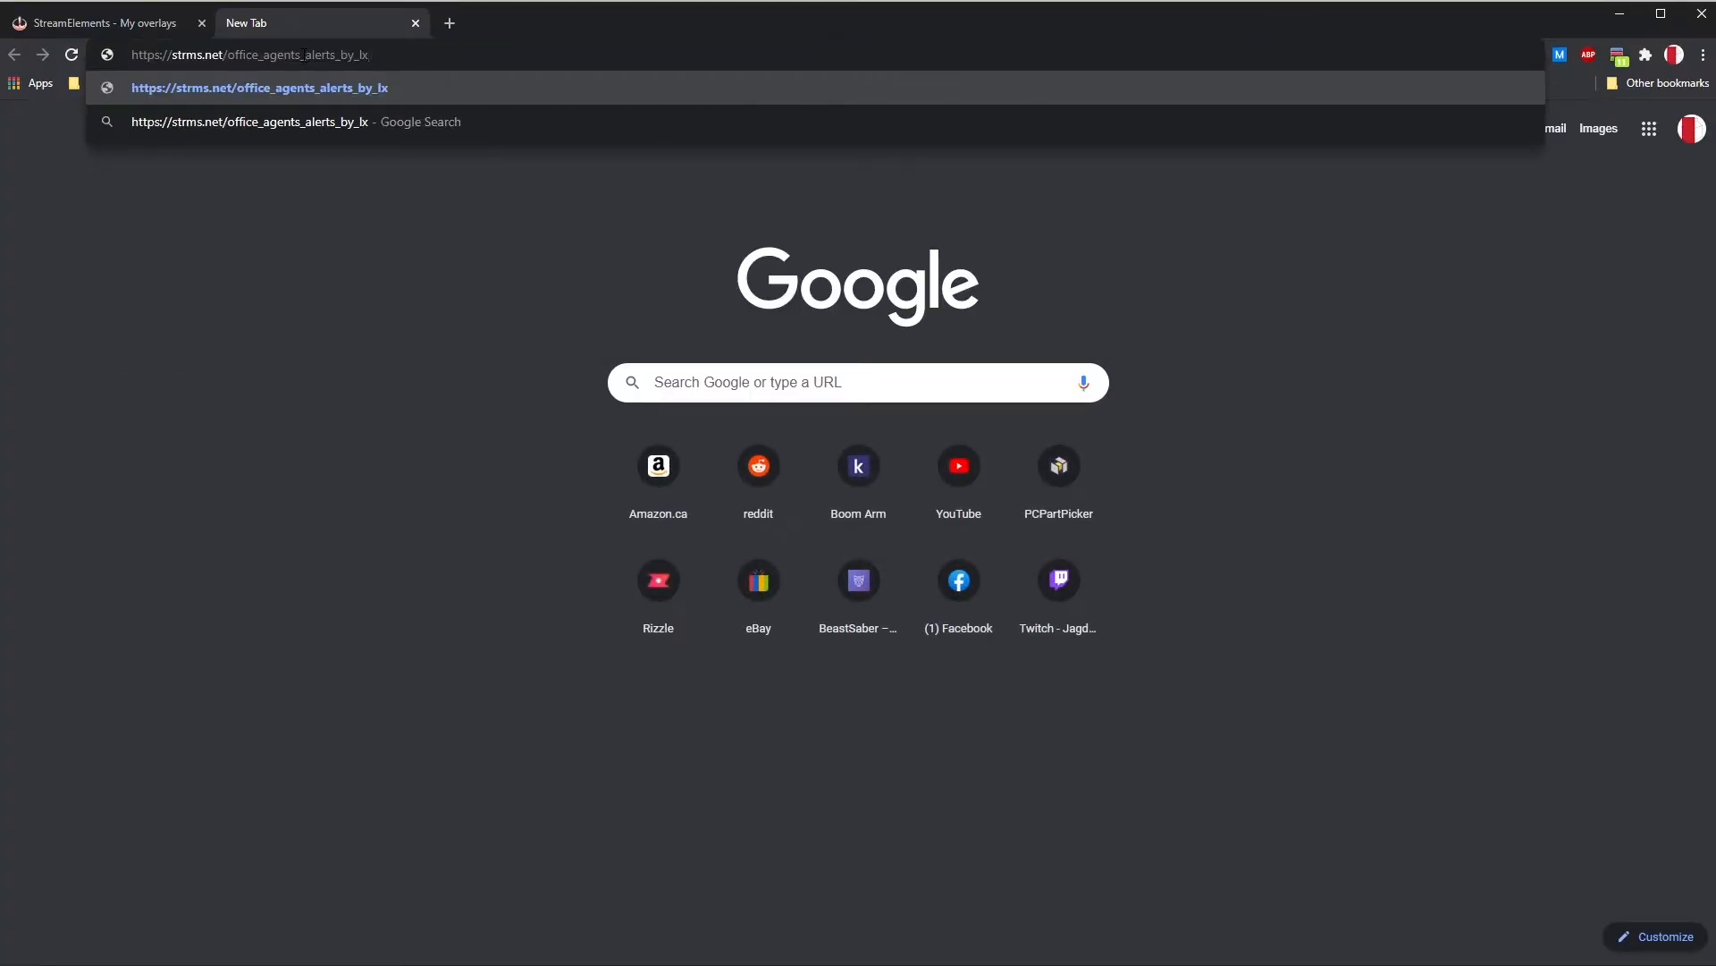
key(Return)
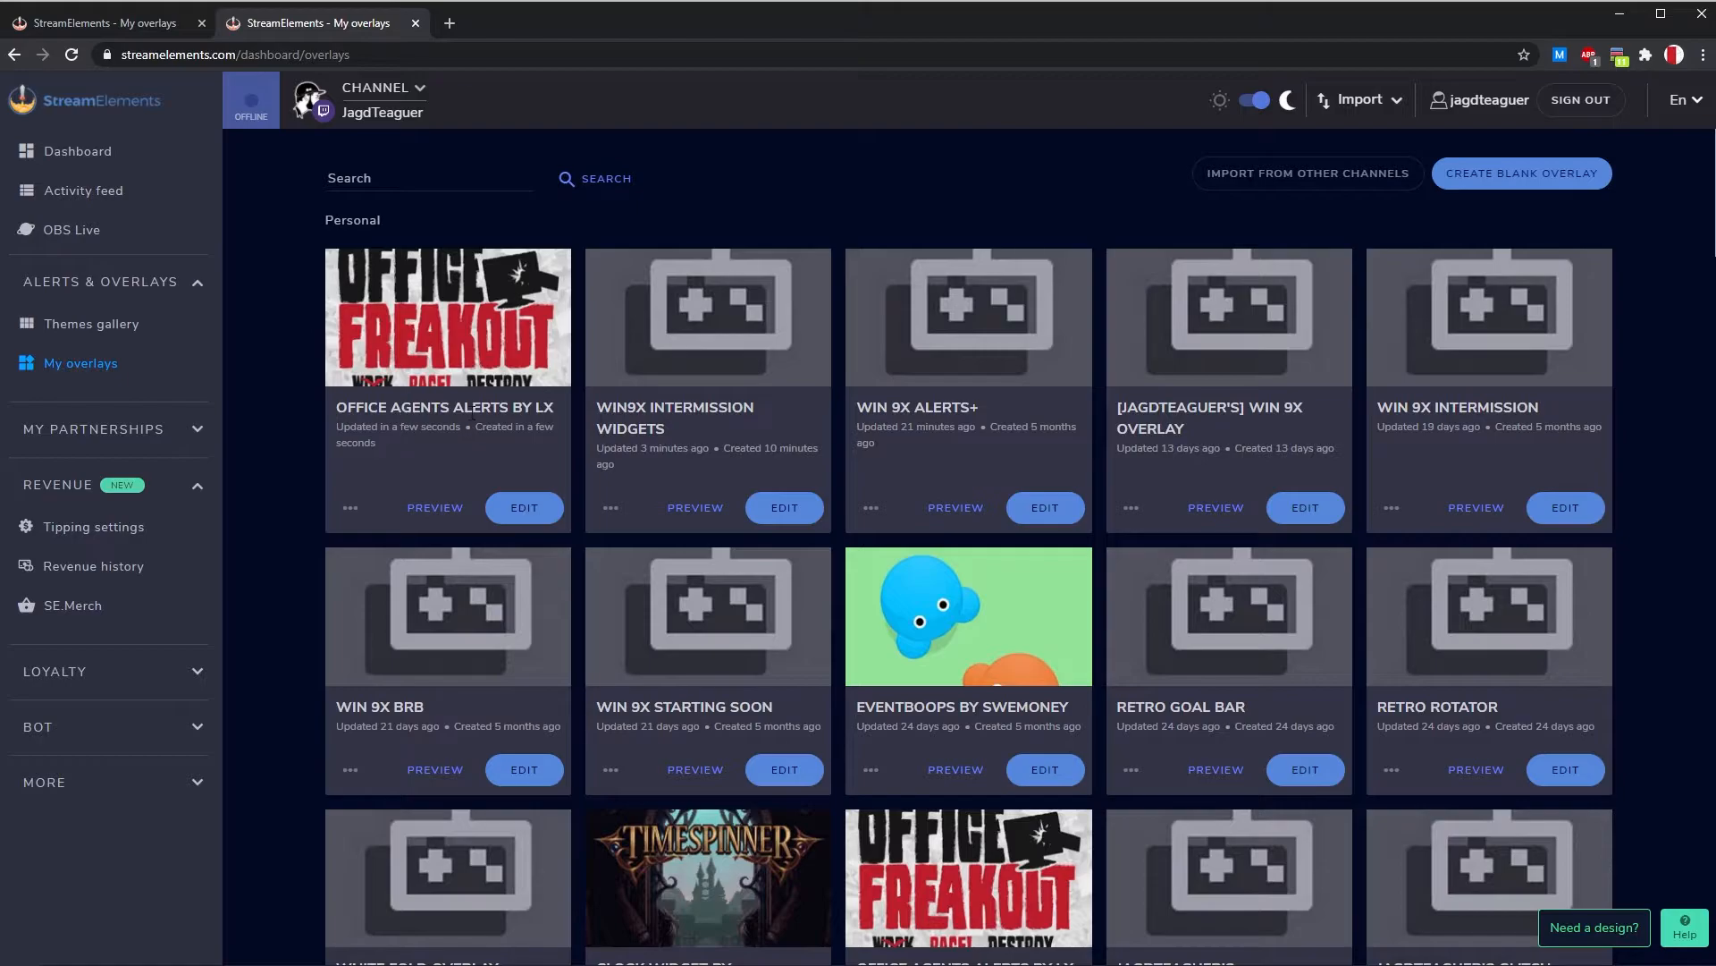
Open the new Office Agents Alerts by lx overlay for editing, select AlertBox 1 and emulate a follower event
click(524, 506)
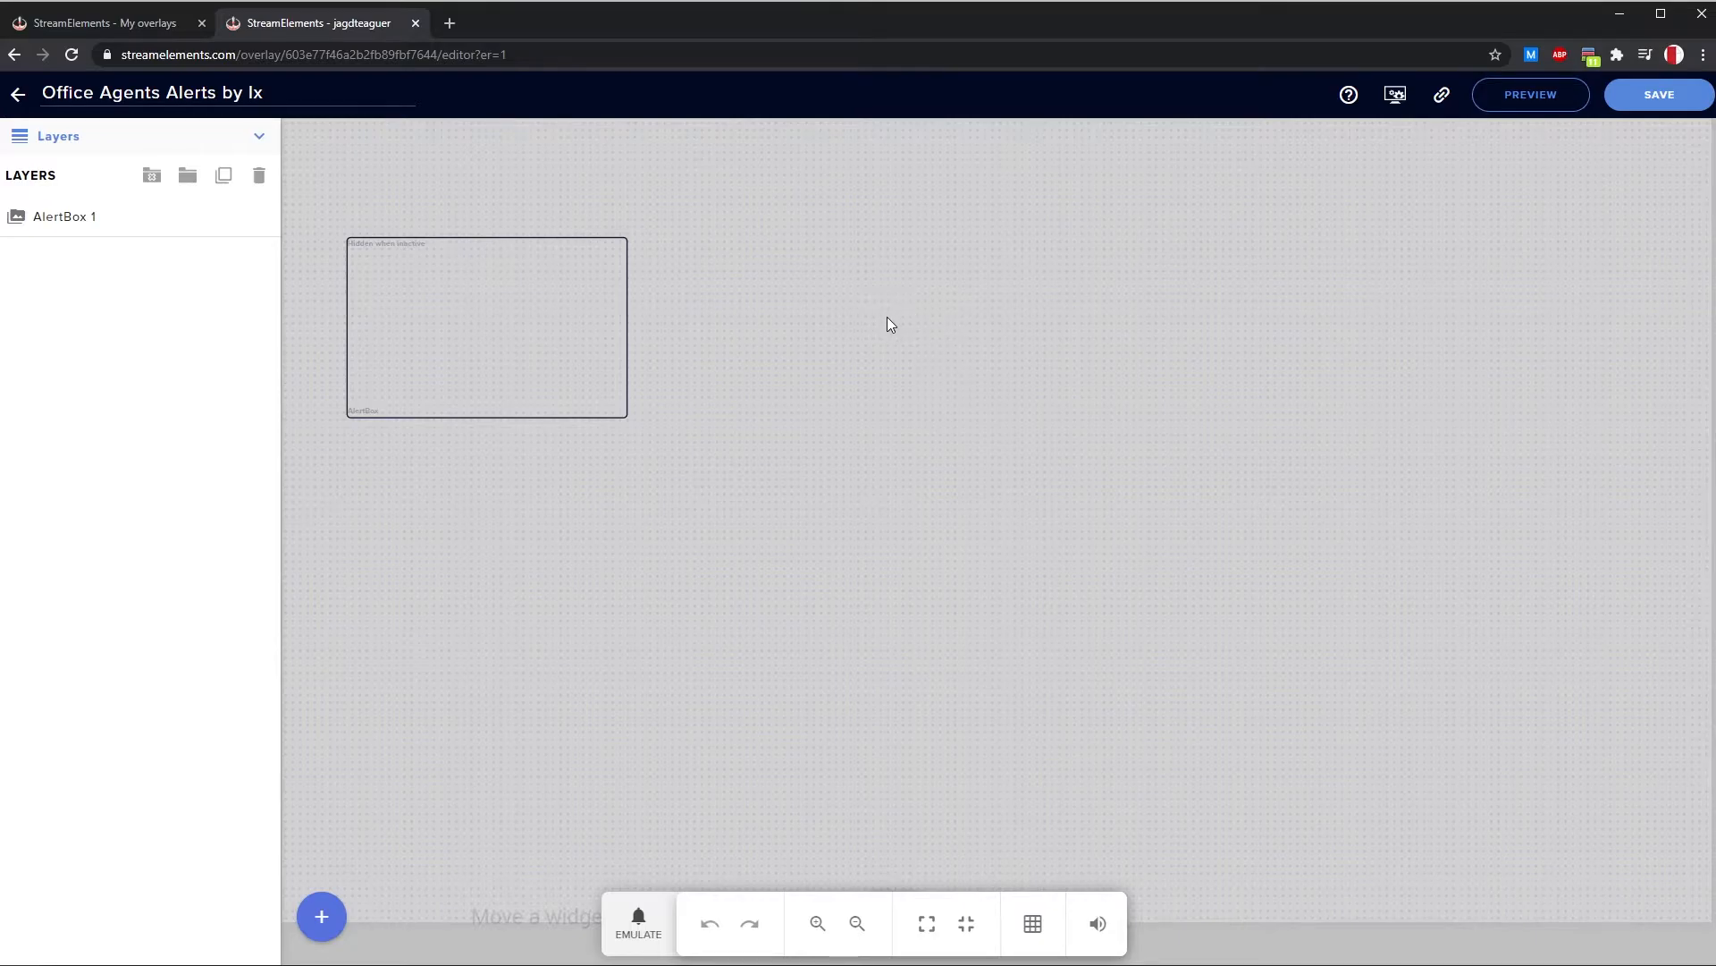
click(126, 217)
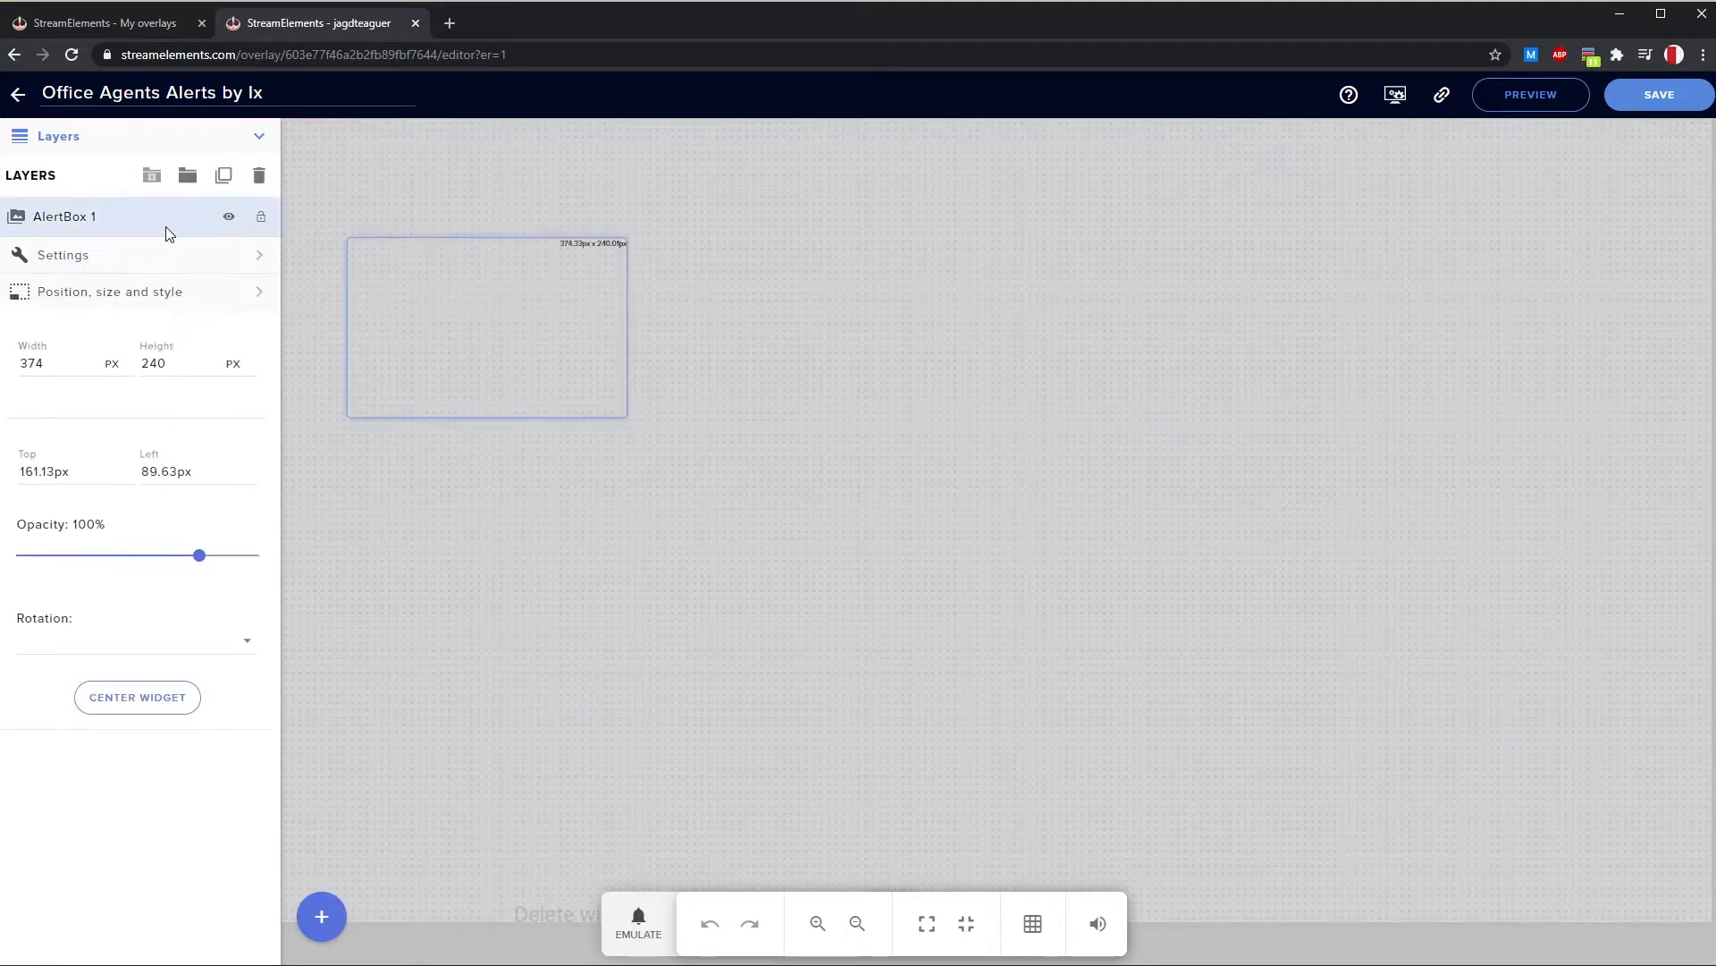
click(639, 923)
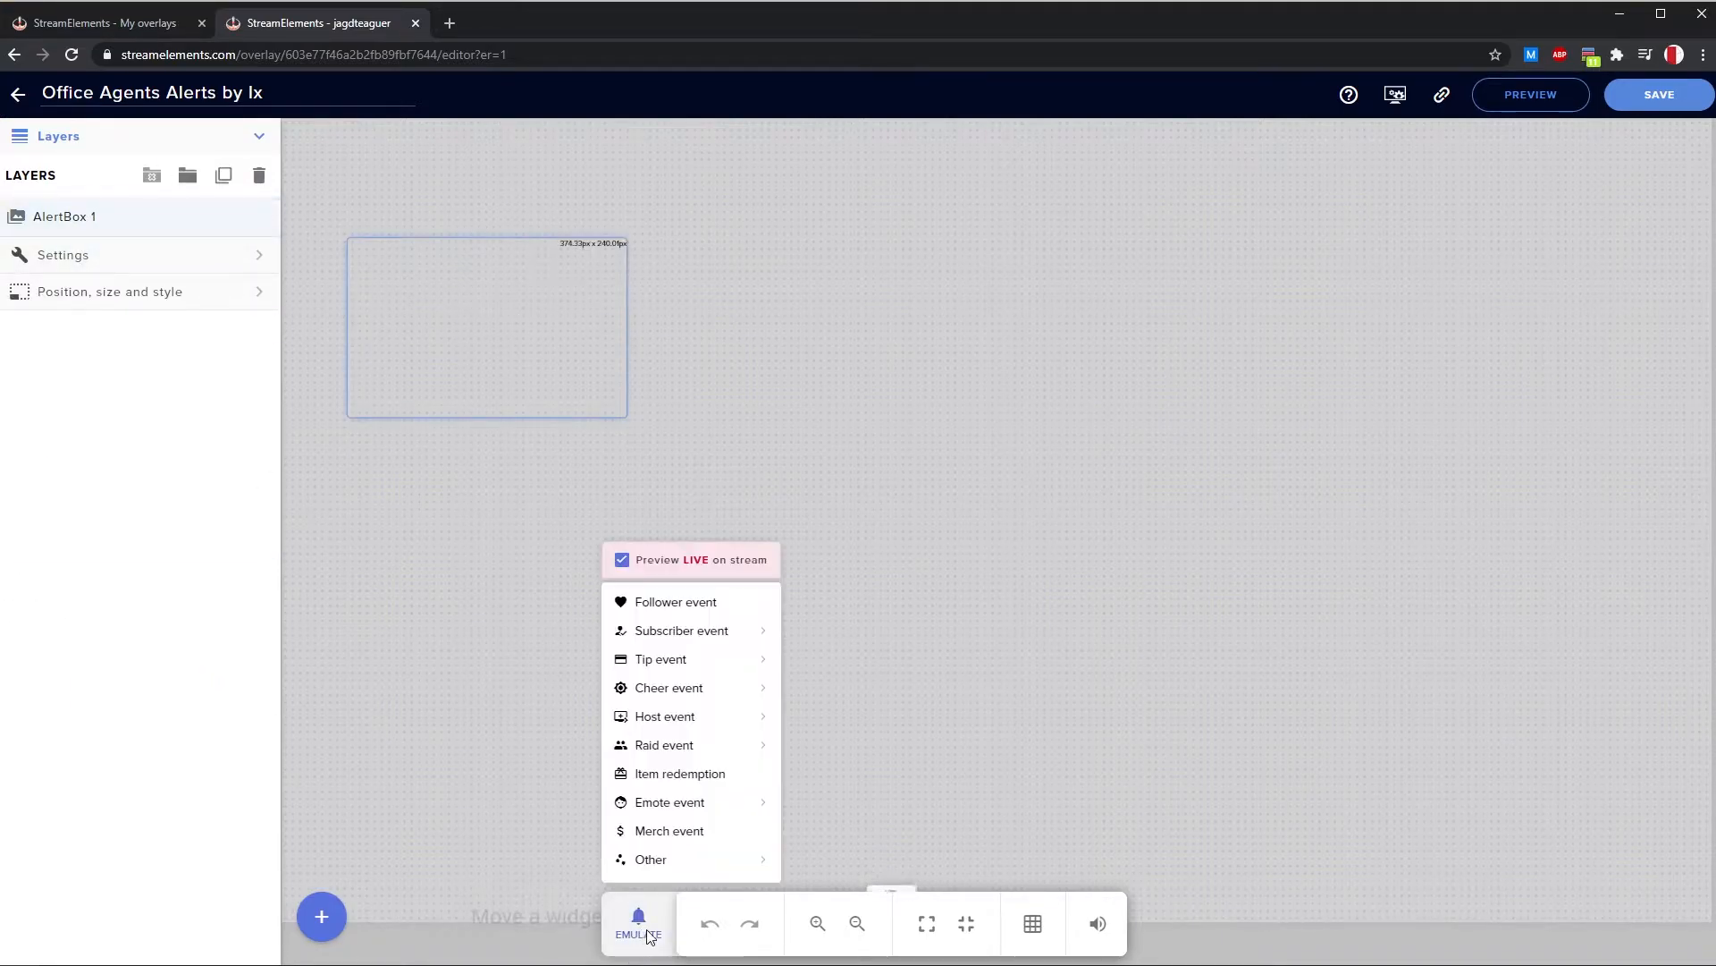
click(712, 605)
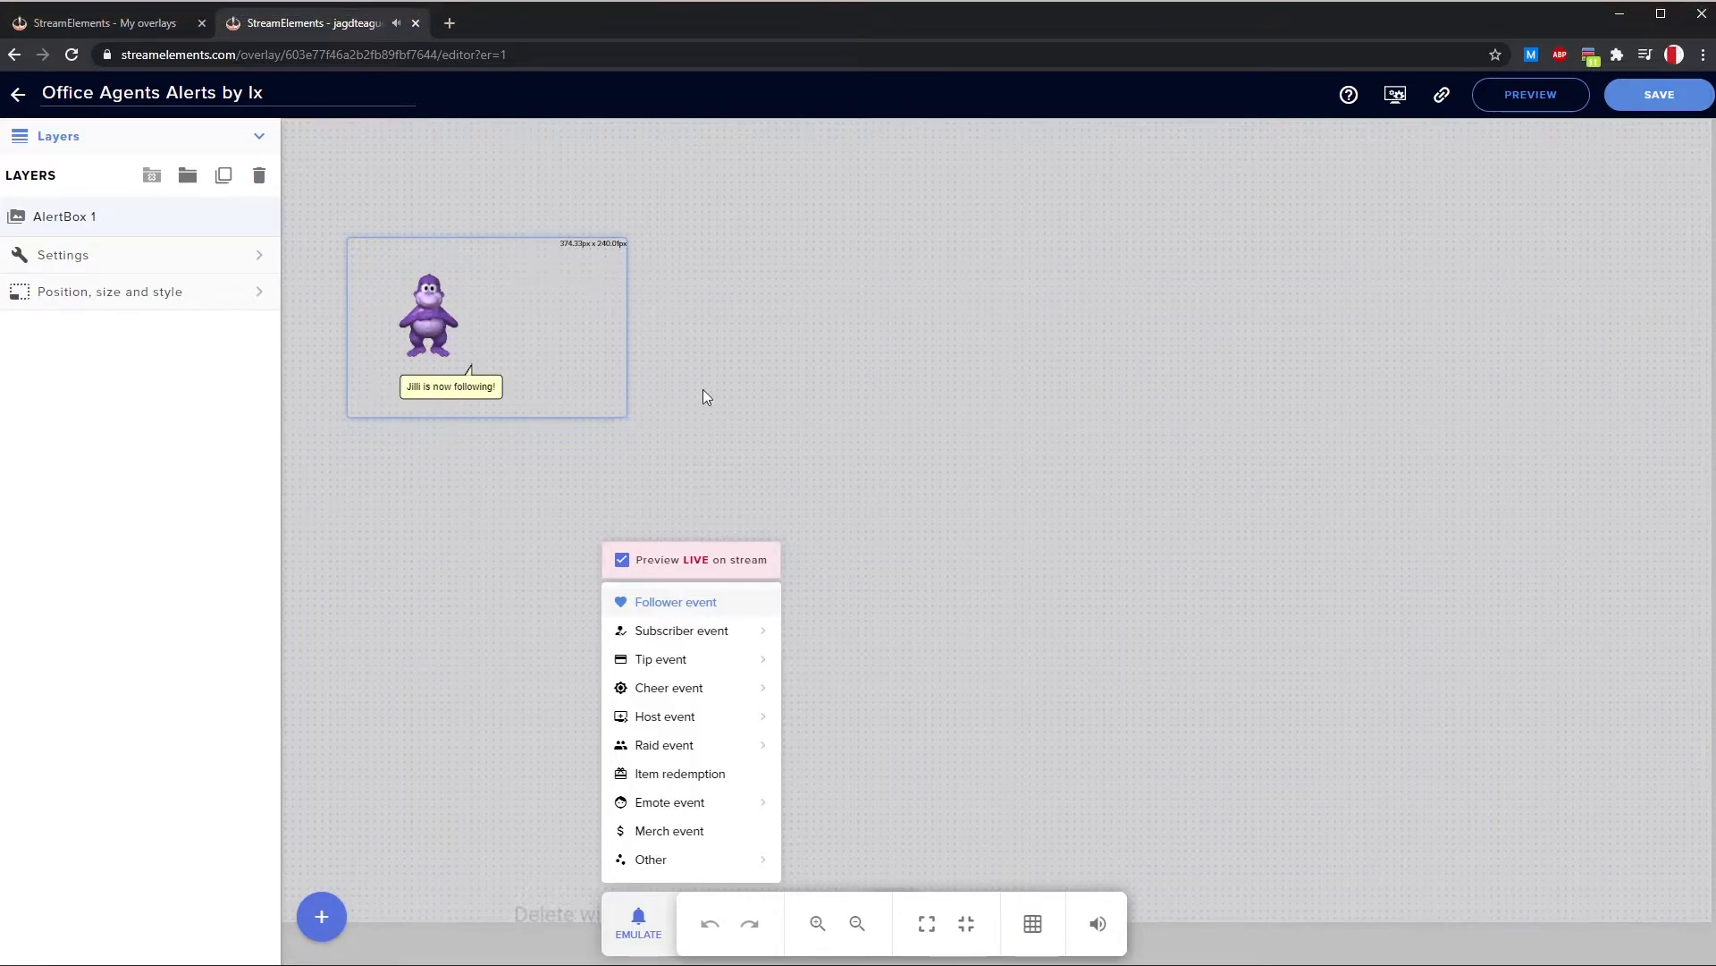
Open the advanced settings of AlertBox 1's follower alert and review its media, message, duration and agent options
click(143, 217)
click(134, 217)
click(134, 258)
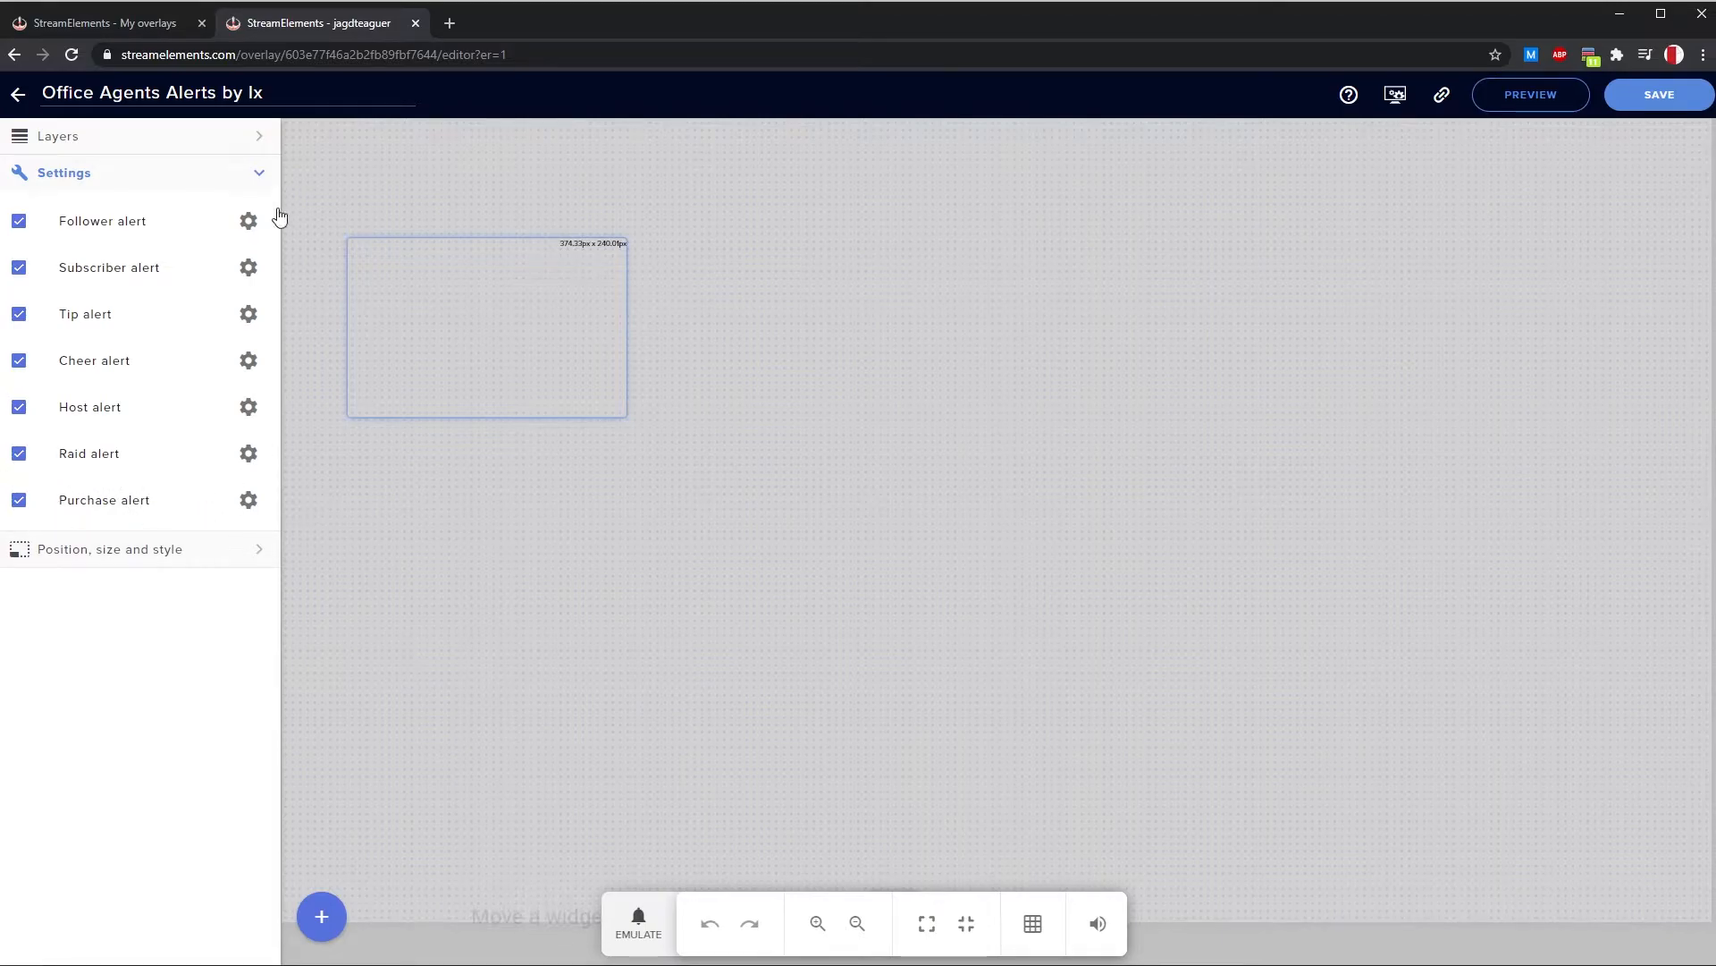
click(252, 224)
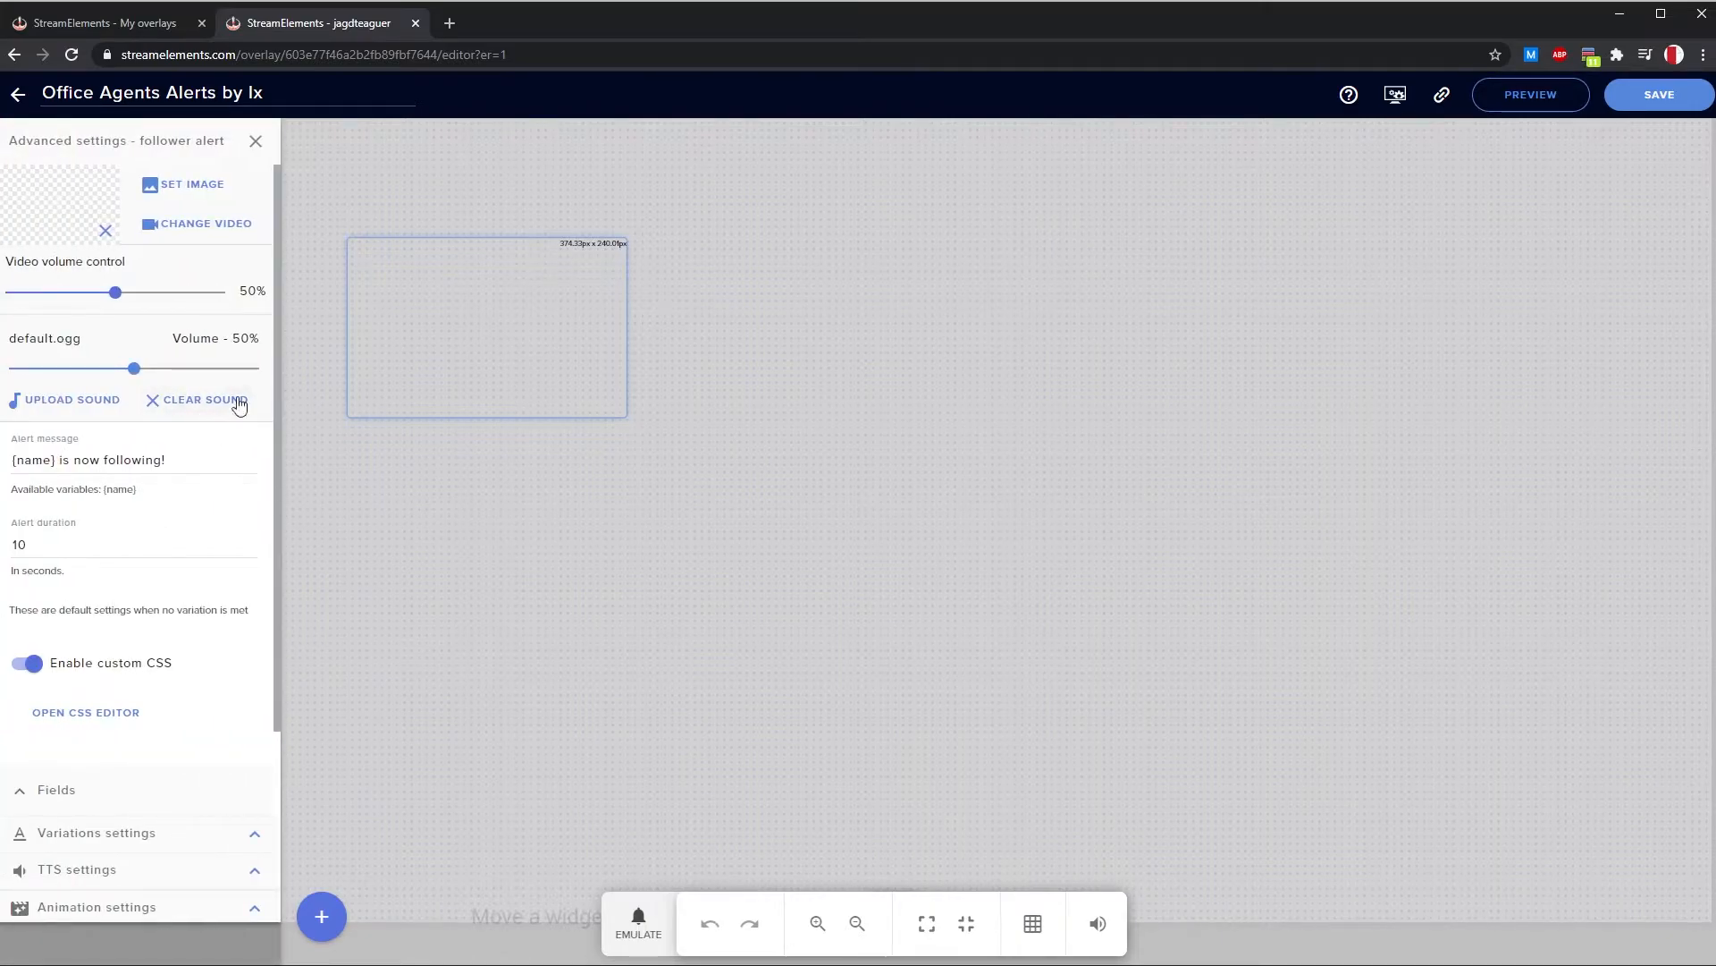
scroll(183, 475, down, 1)
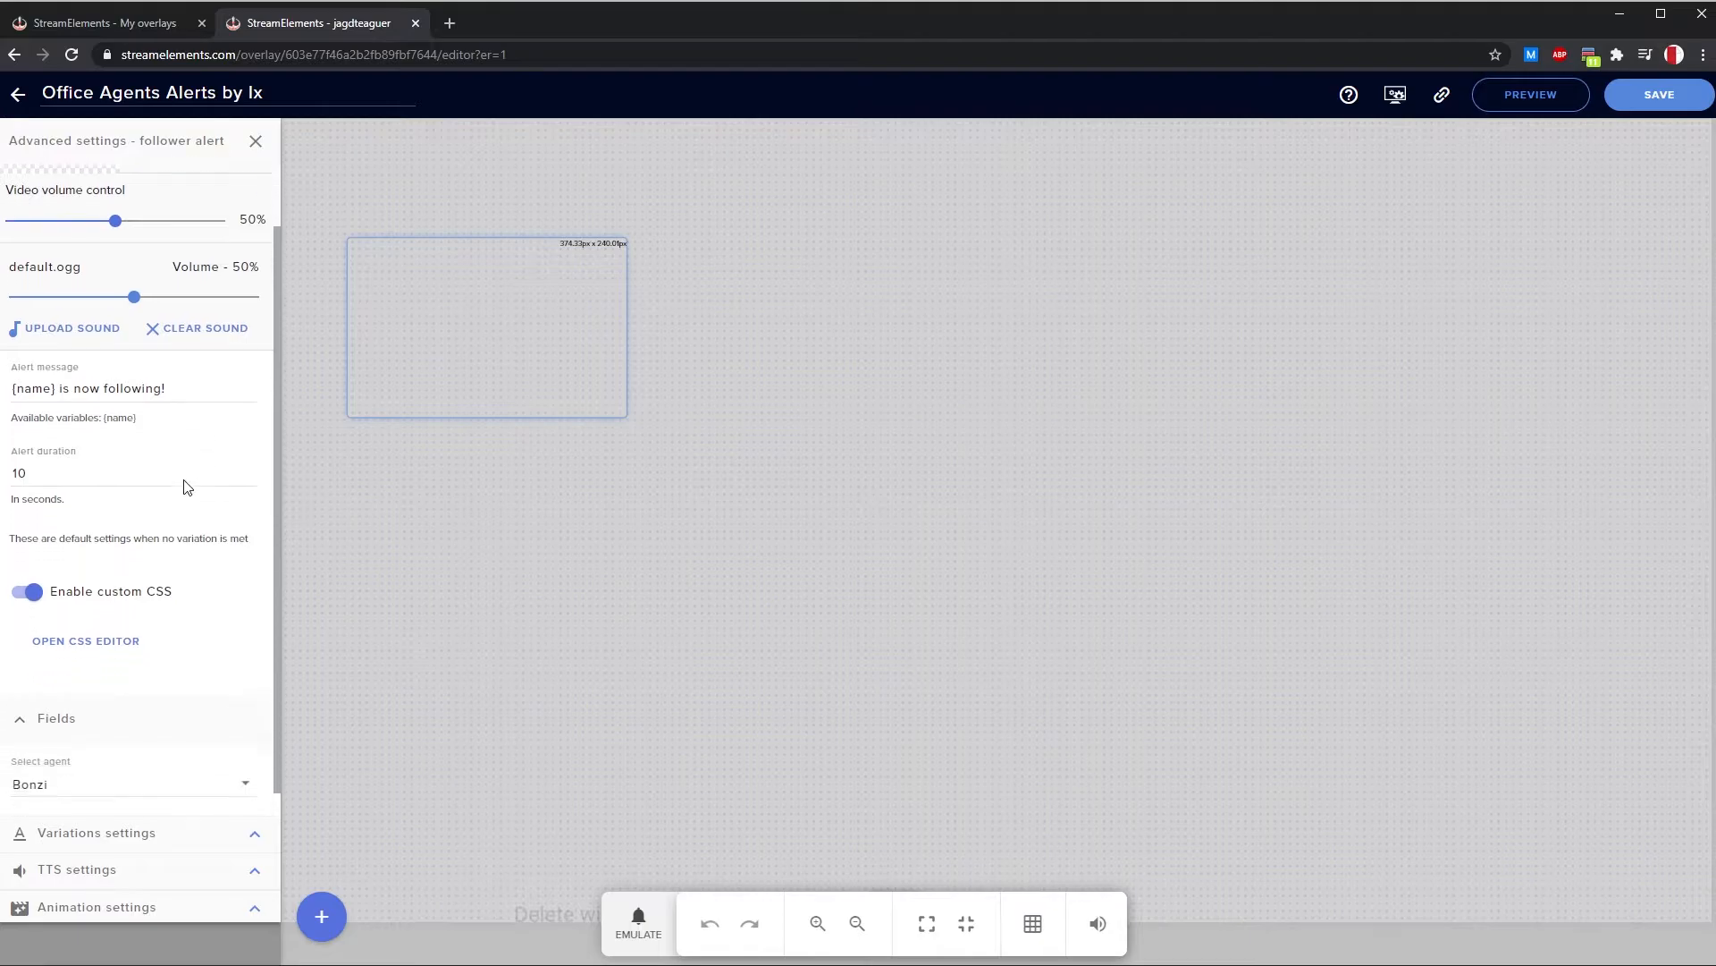
scroll(171, 268, up, 1)
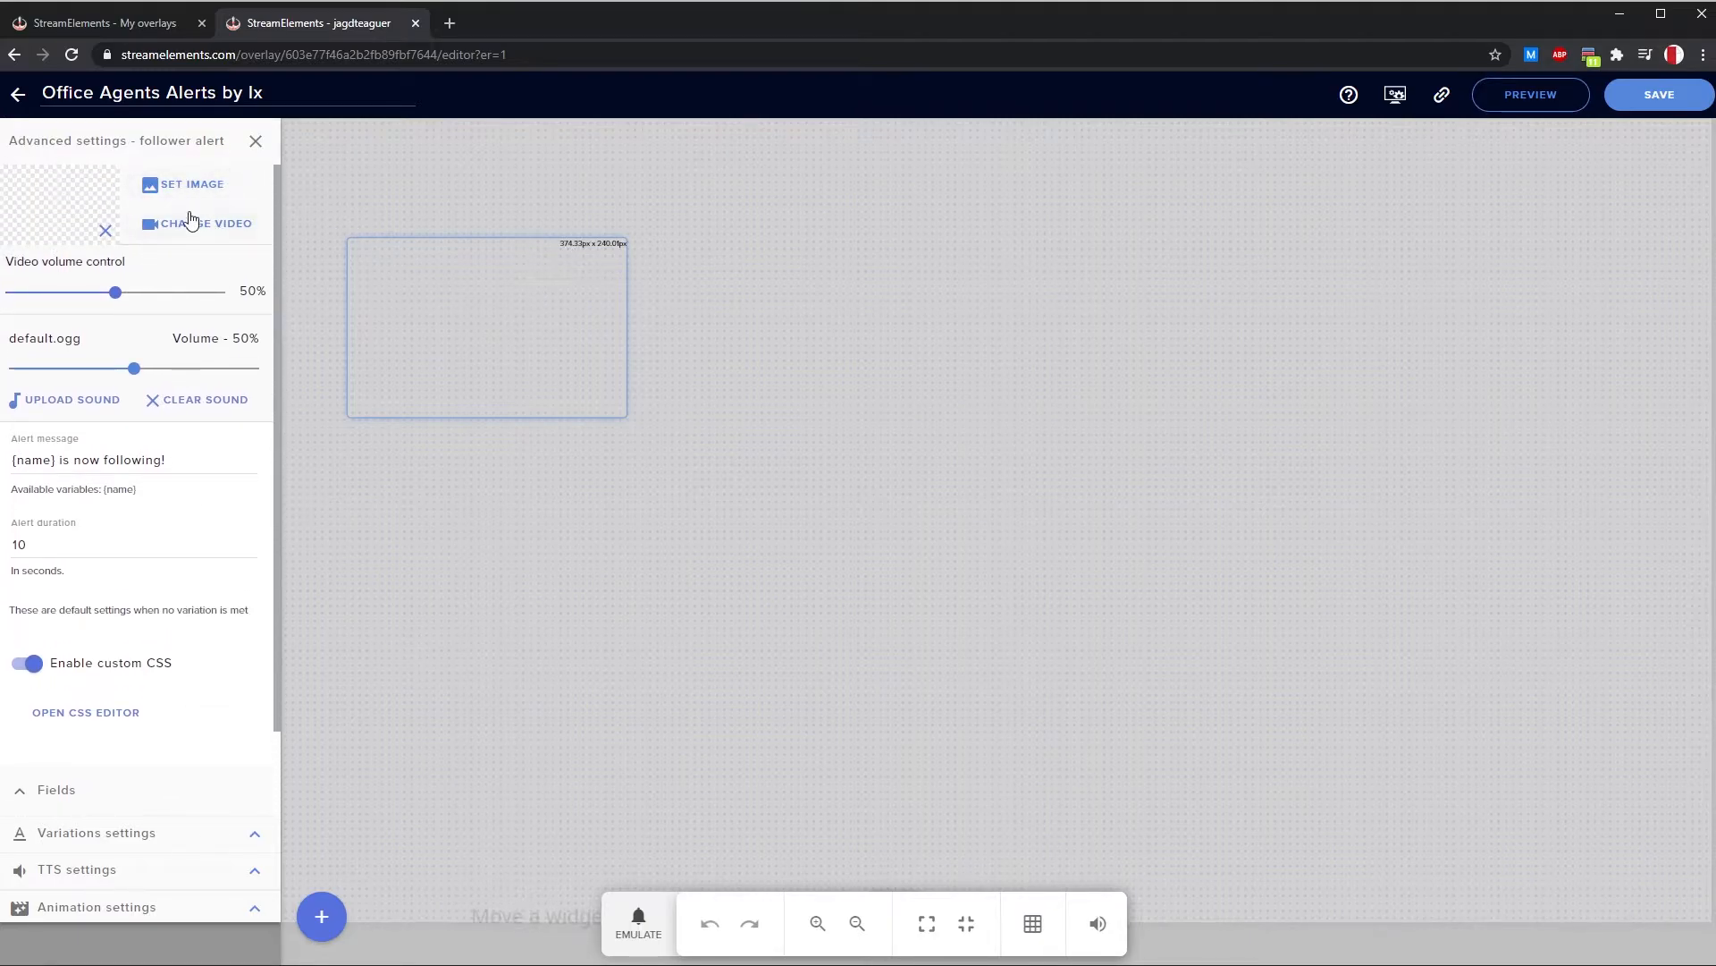
scroll(176, 540, down, 1)
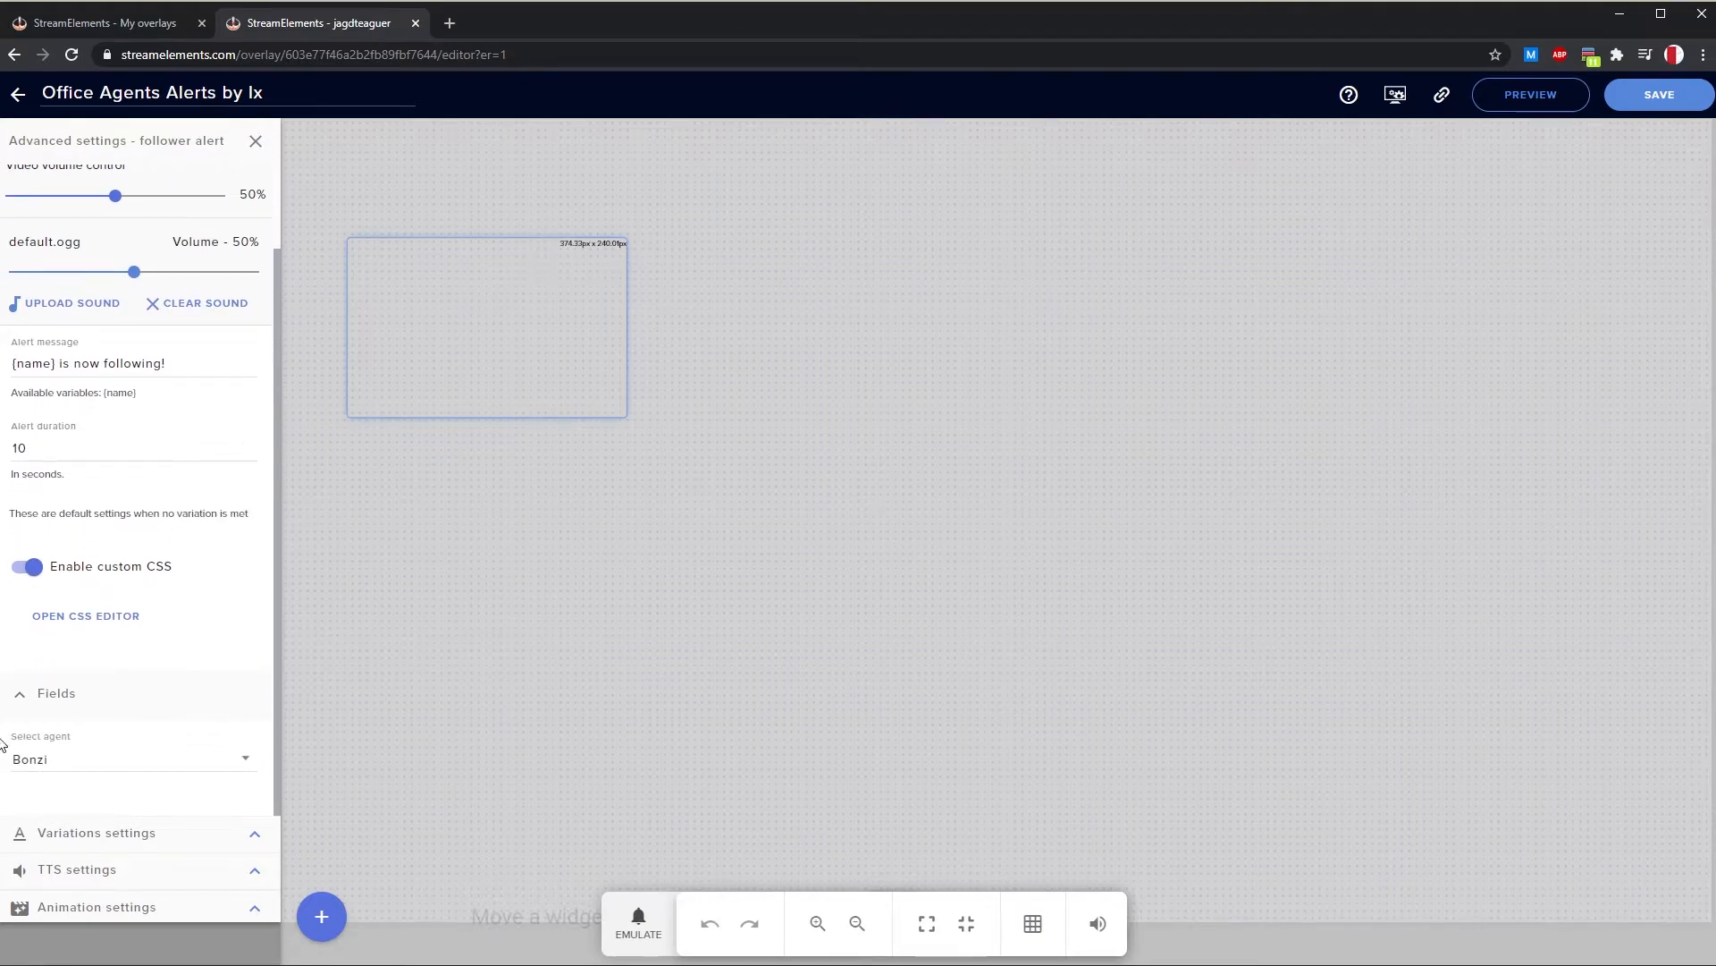
Set the follower alert's agent to Clippy
click(89, 762)
scroll(90, 786, down, 2)
scroll(100, 812, down, 1)
scroll(99, 858, up, 3)
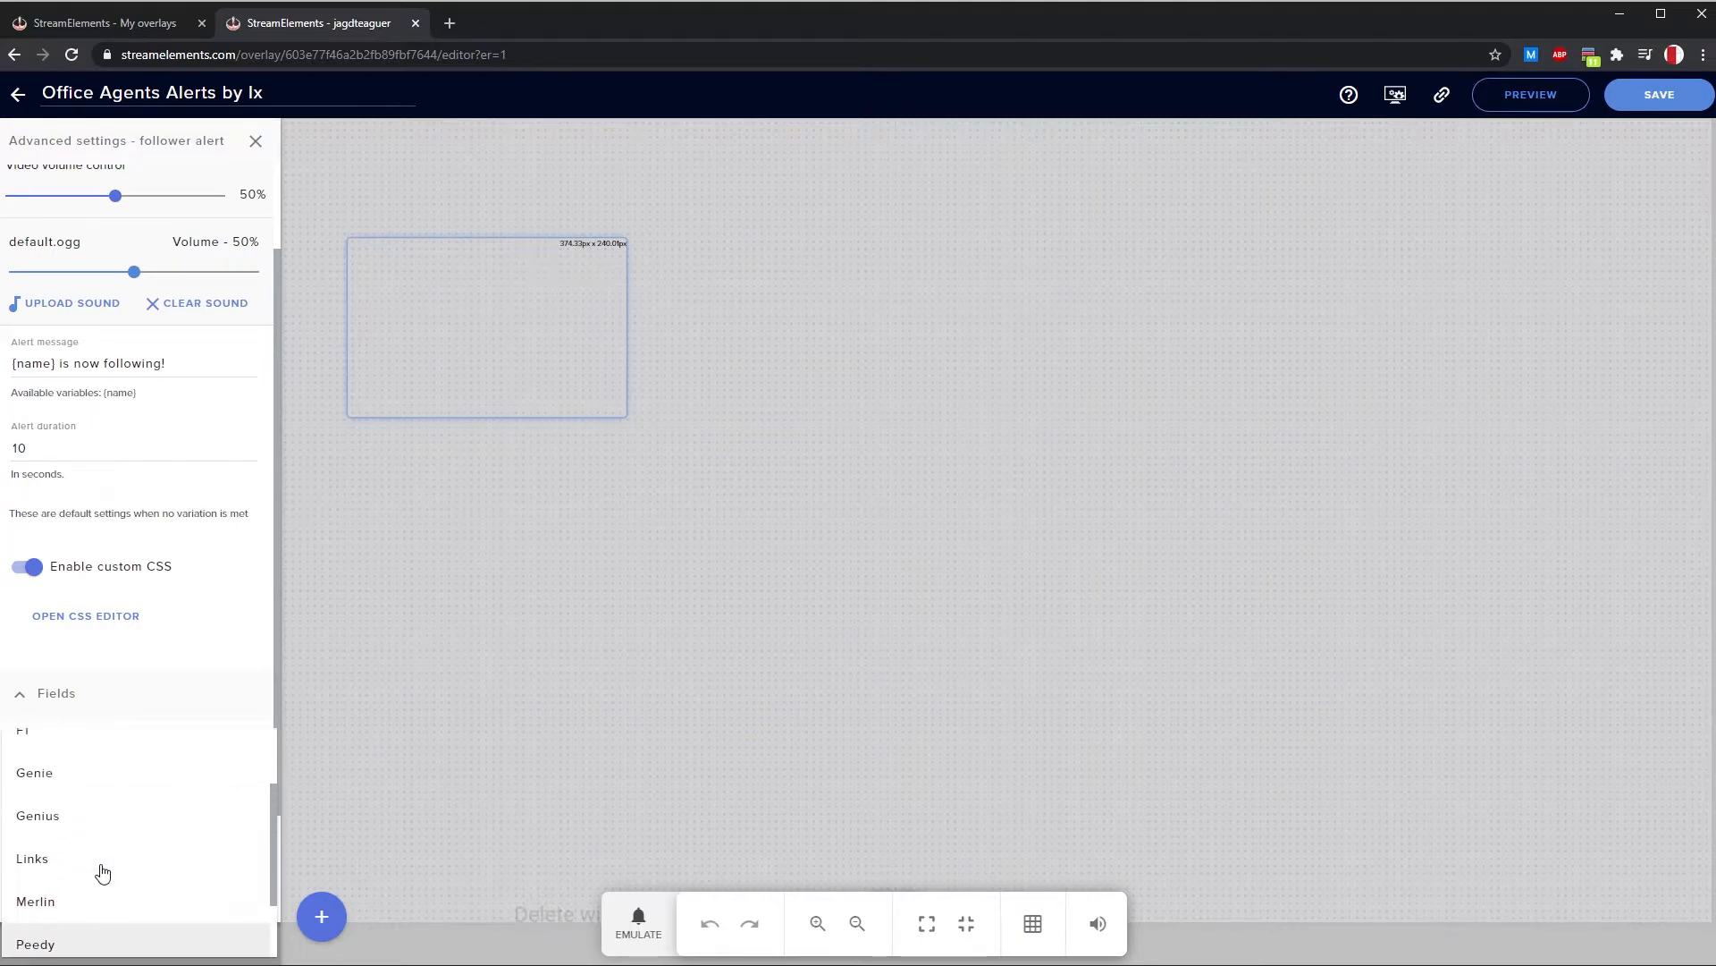
click(77, 802)
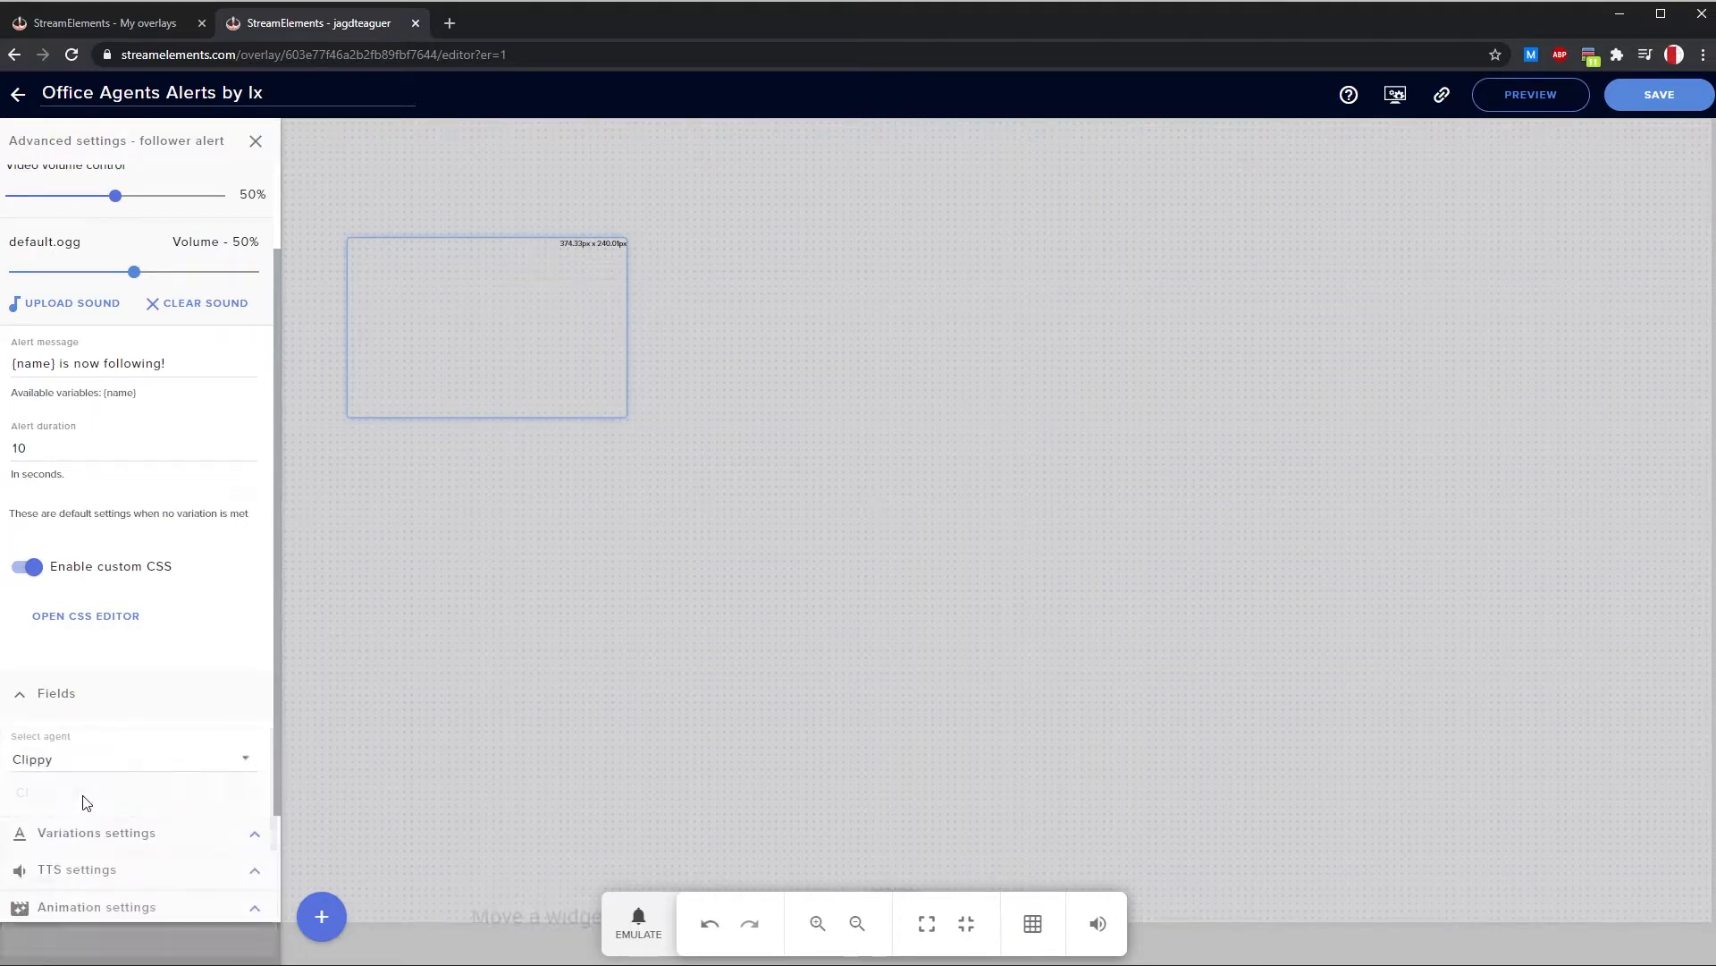
Save the Office Agents Alerts by lx overlay and emulate a follower event with the new agent
click(639, 921)
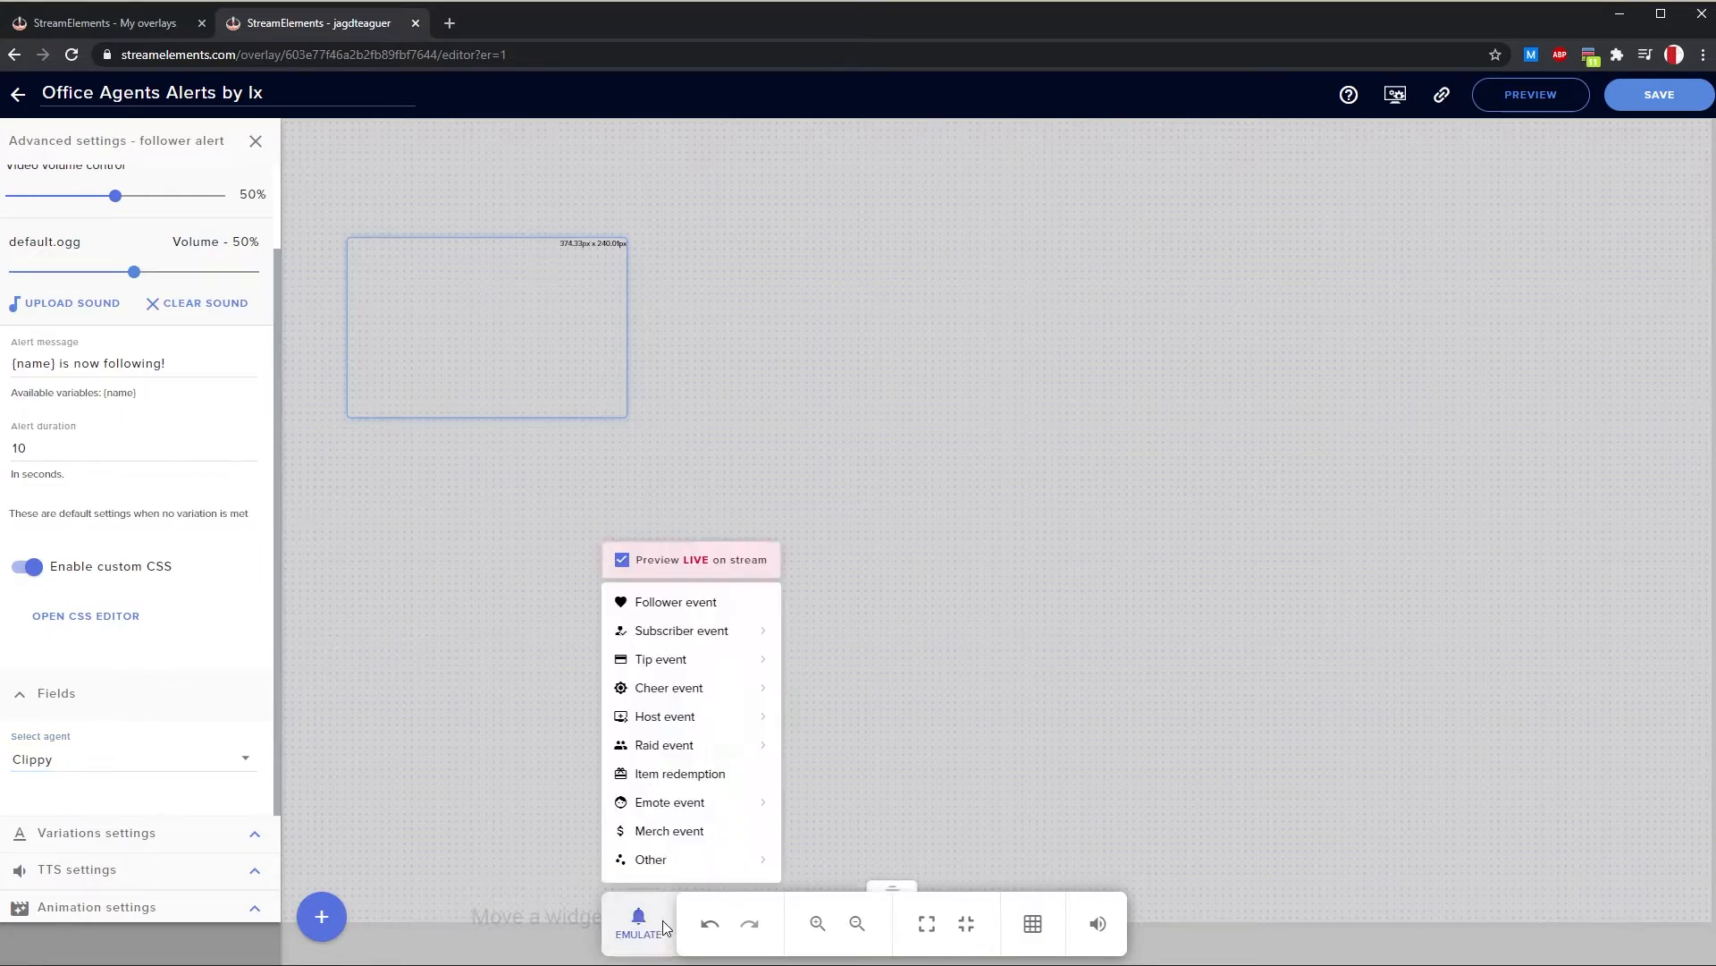
click(1660, 97)
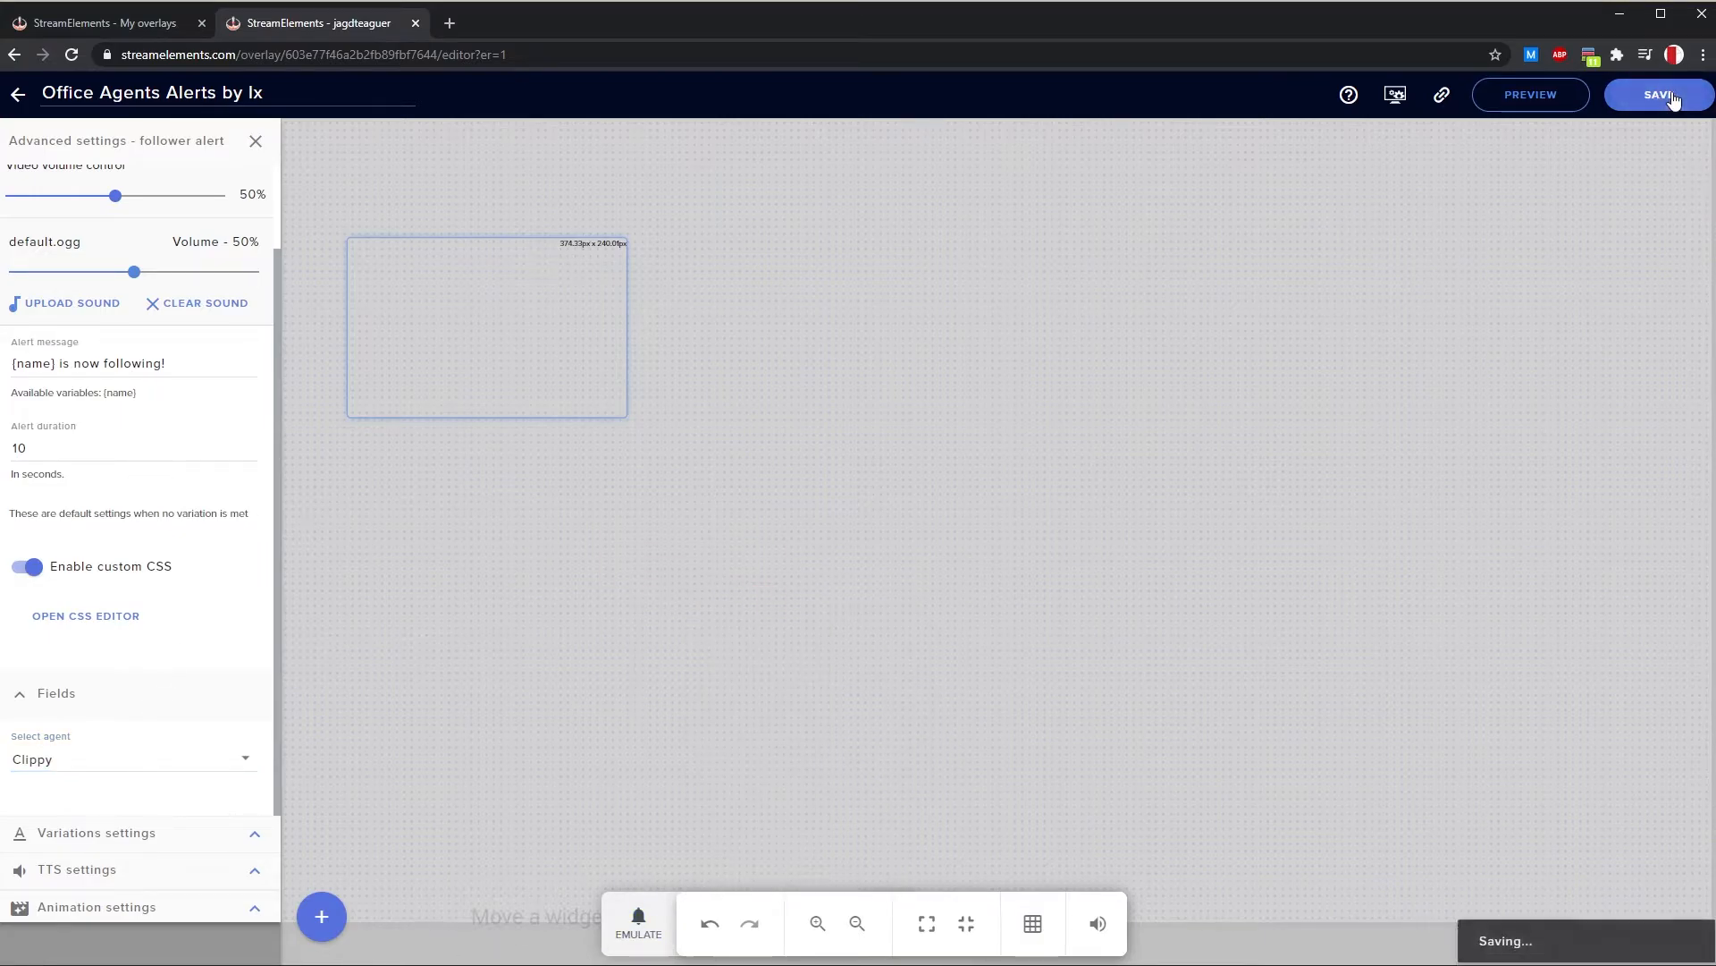
click(655, 918)
click(672, 602)
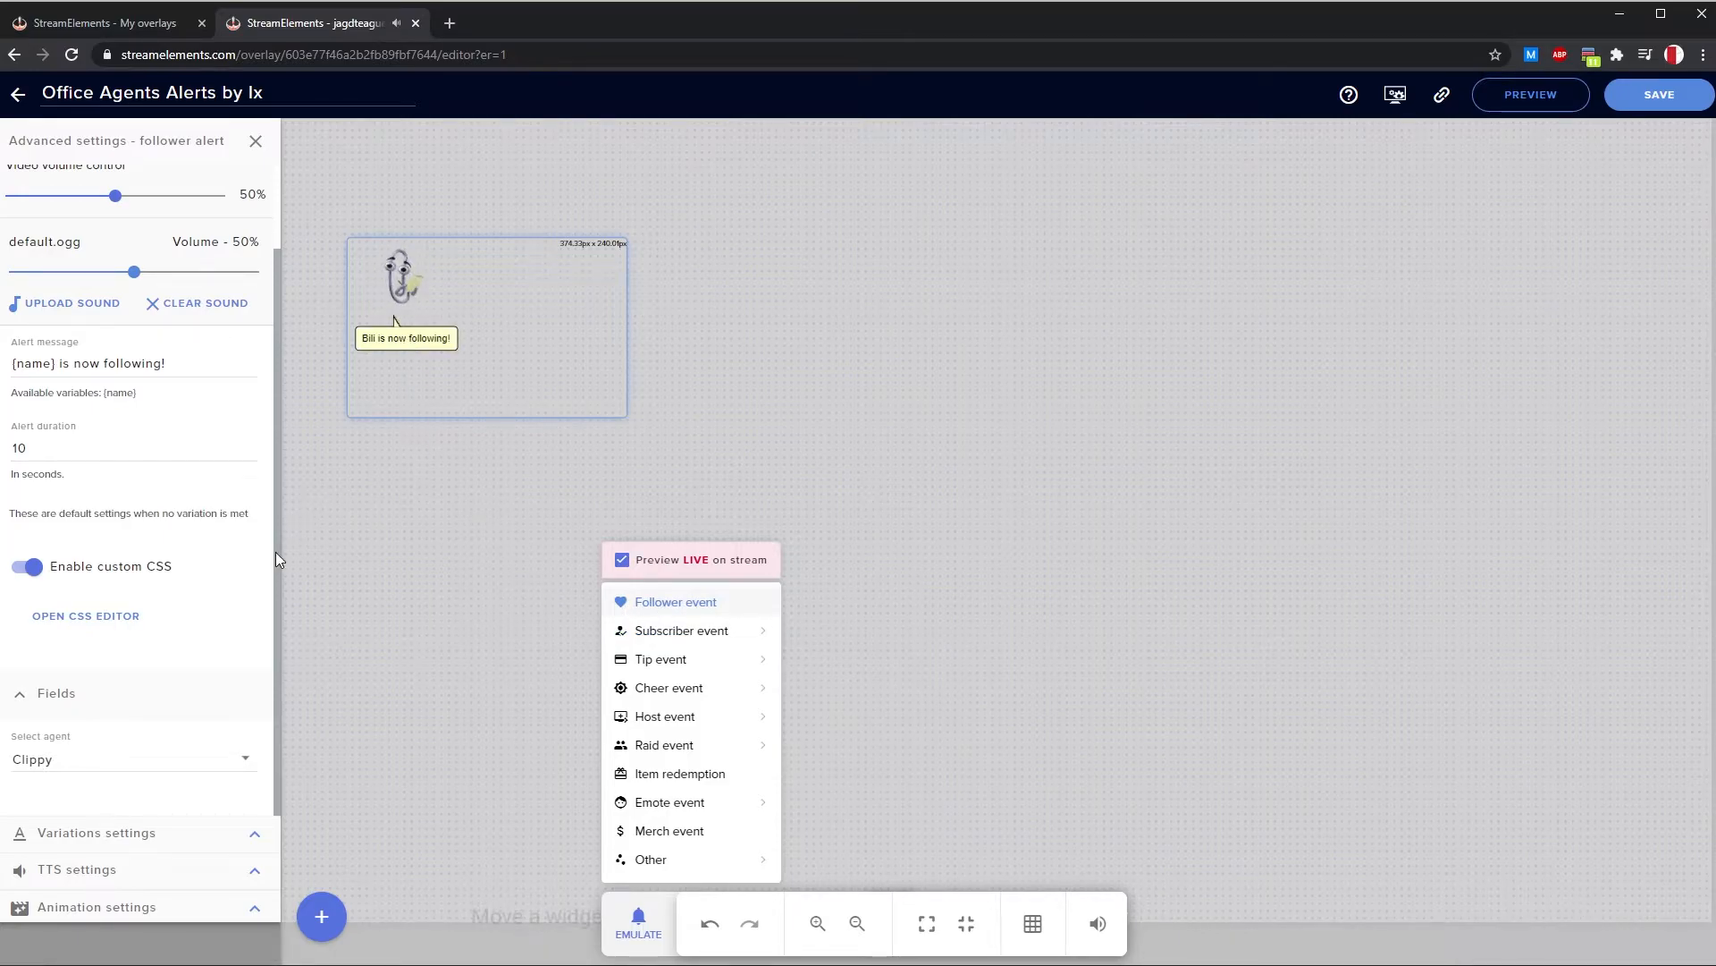
Set the follower alert's duration to 15 seconds
click(76, 448)
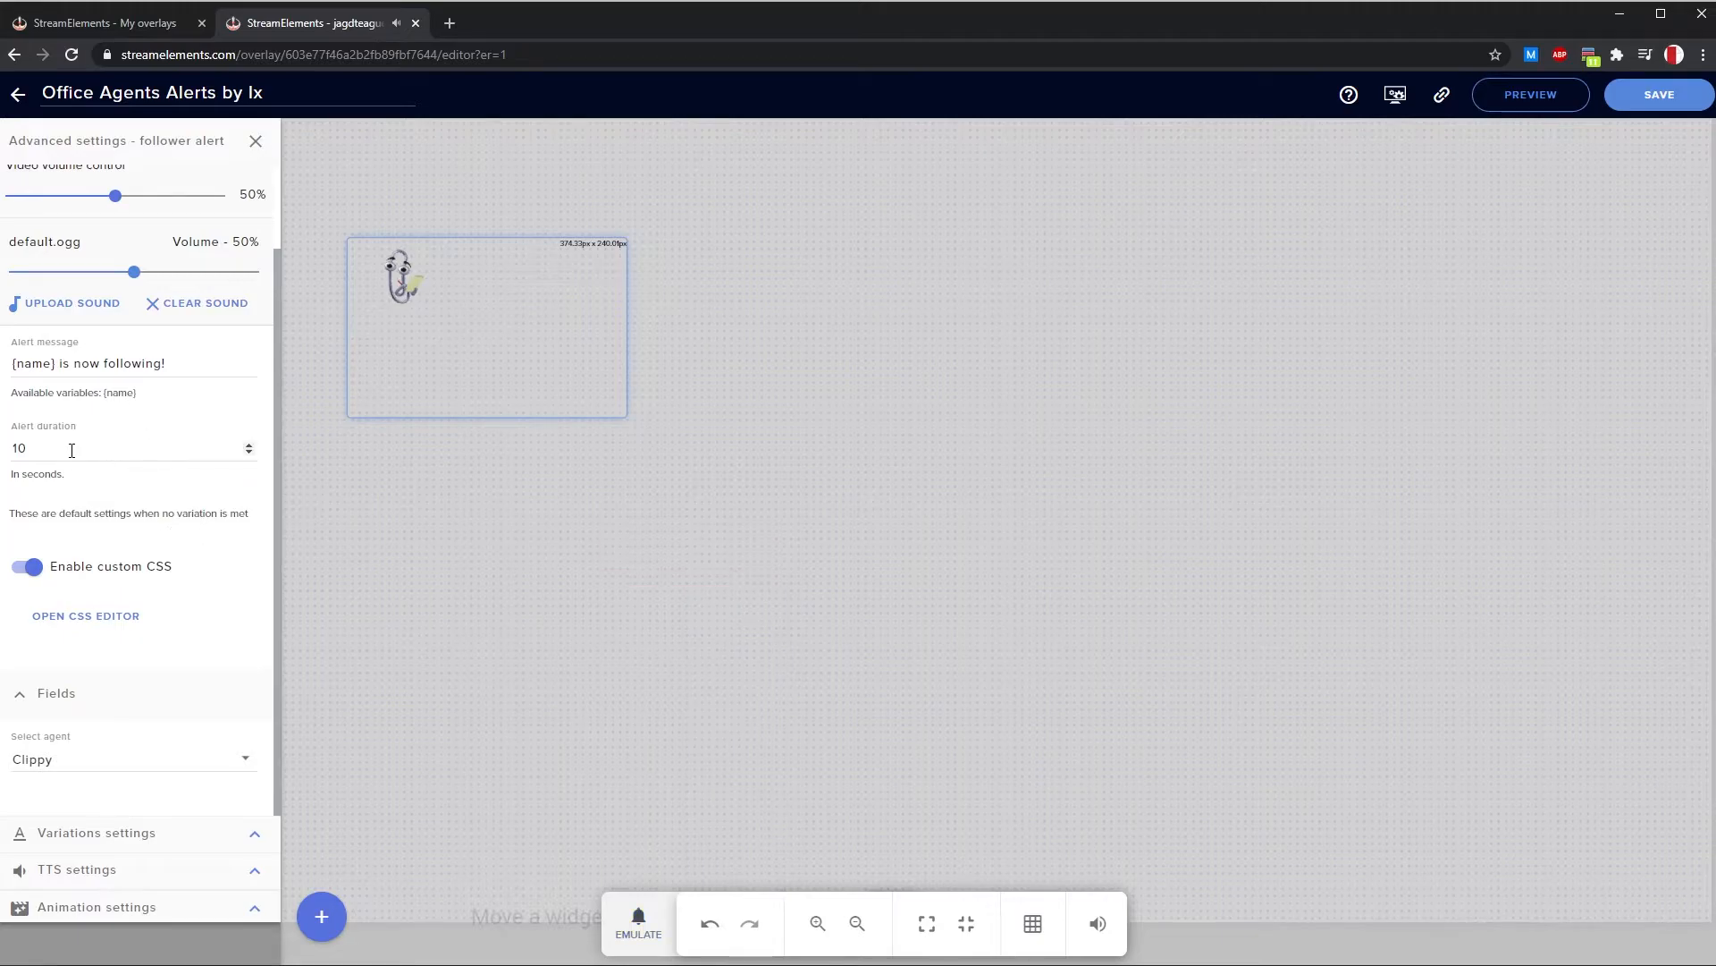
key(BackSpace)
text(5)
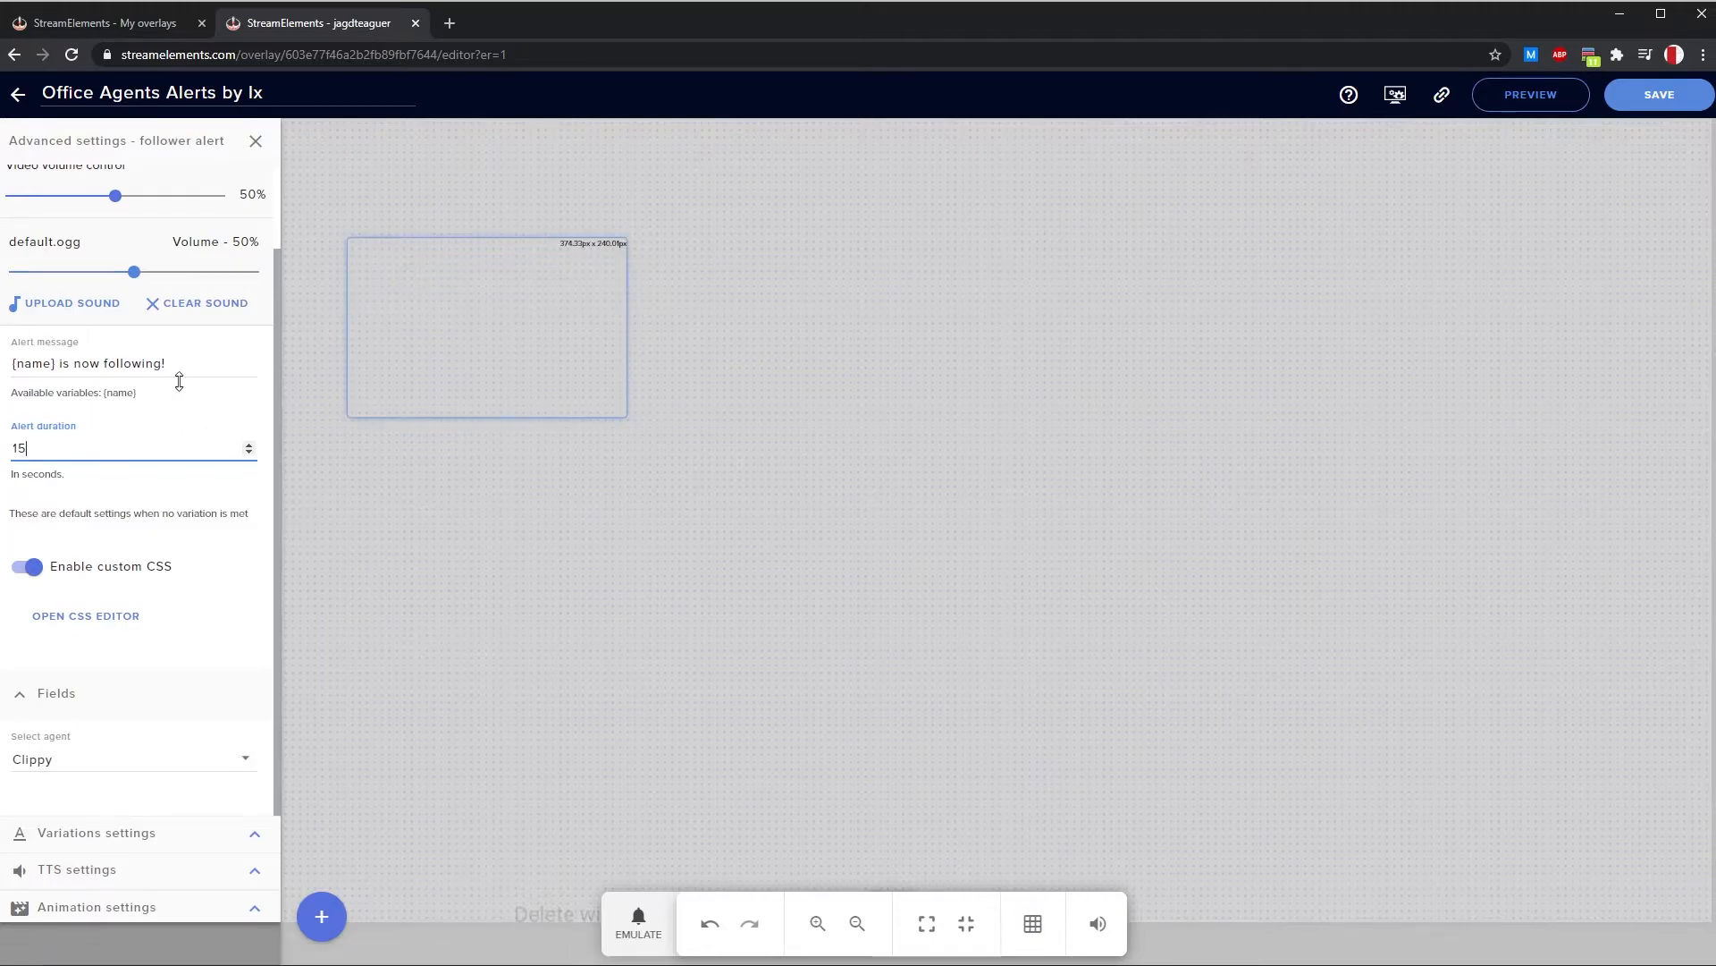
Set the follower alert's exit animation to Slide Out Right and return to its advanced settings
click(149, 906)
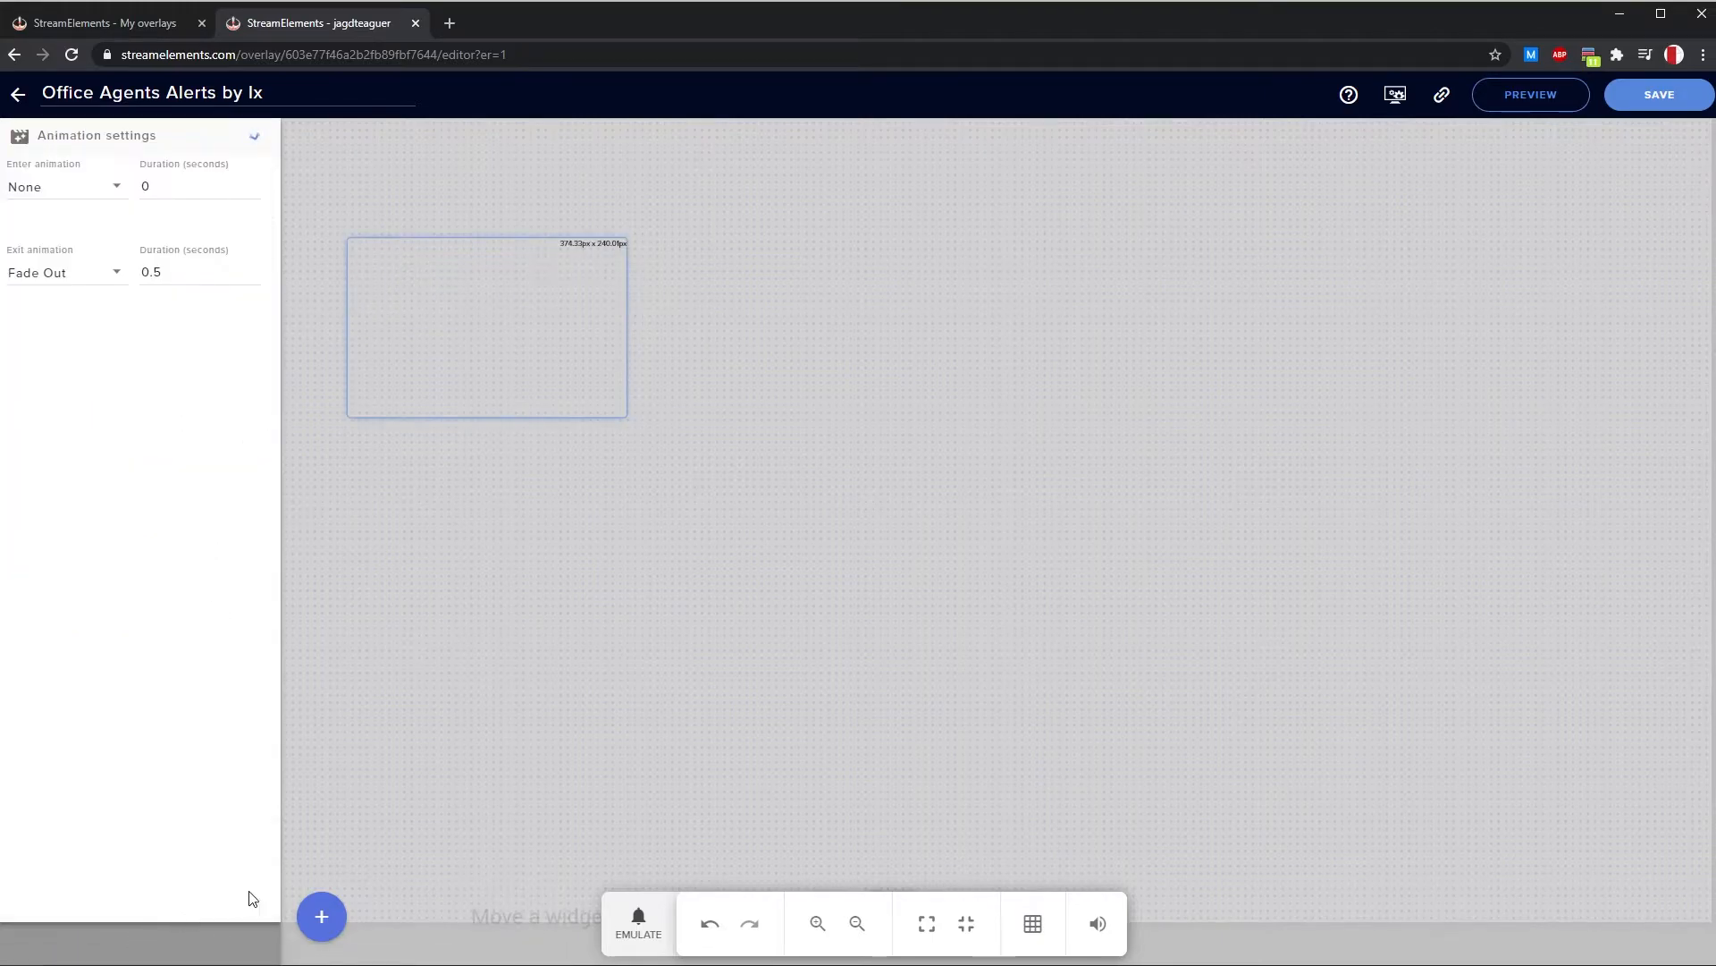
click(84, 286)
scroll(91, 288, up, 2)
scroll(85, 289, down, 9)
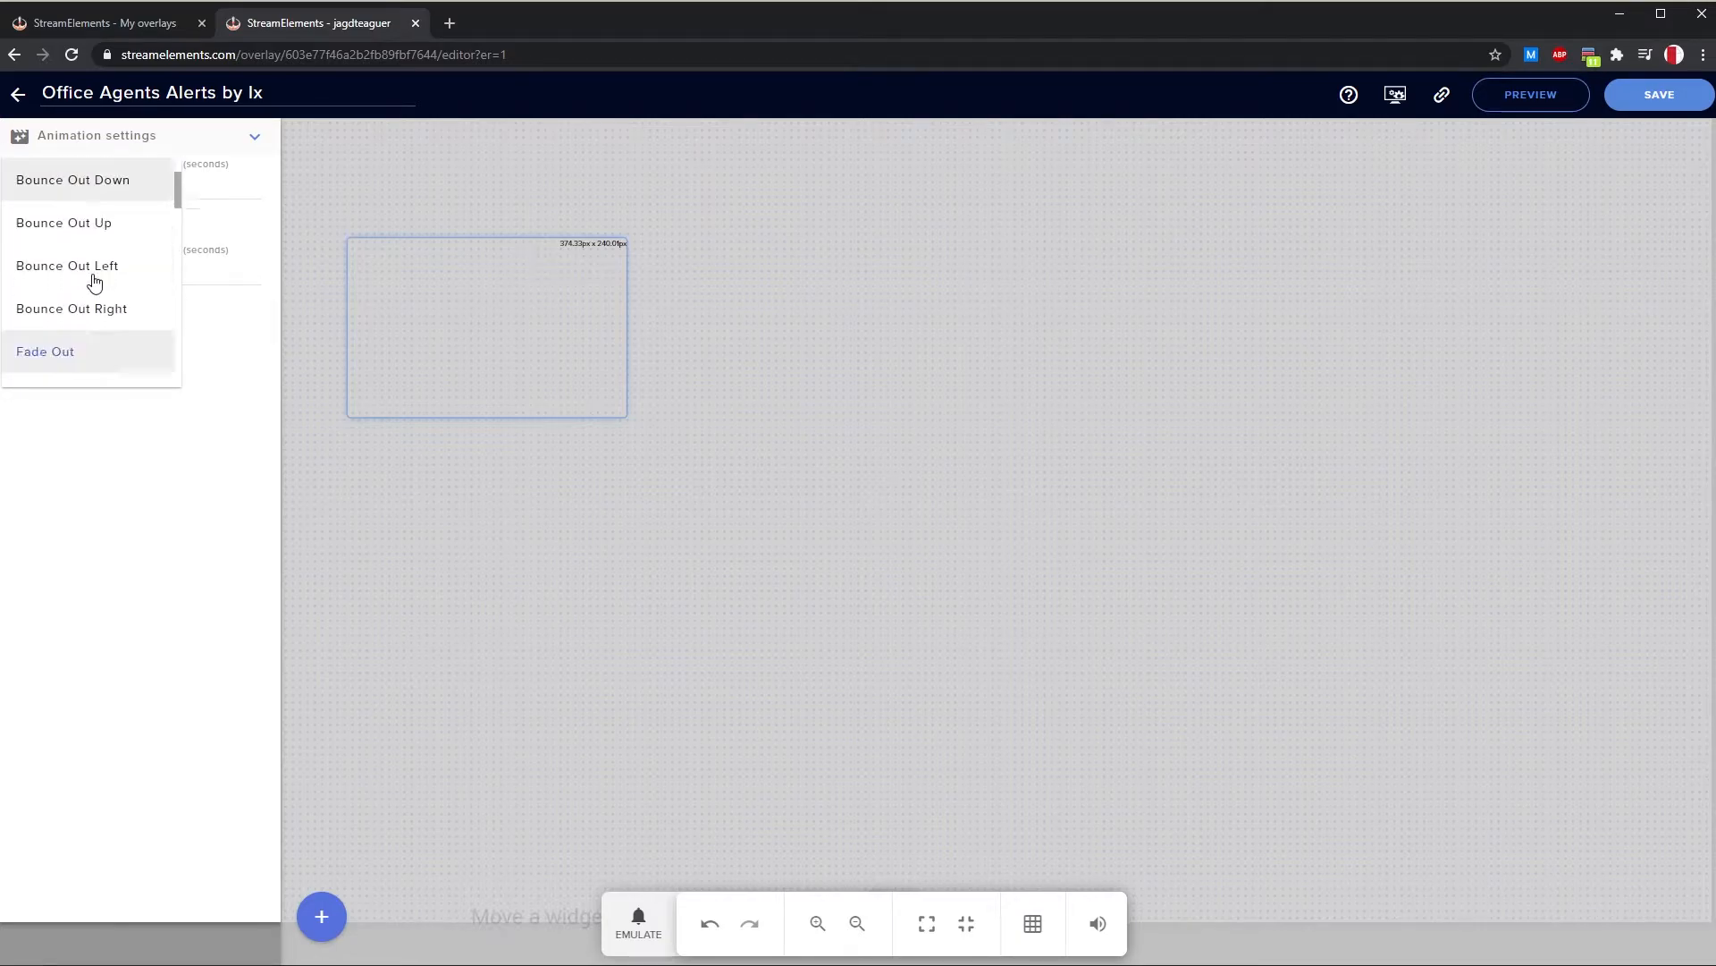
scroll(82, 289, down, 5)
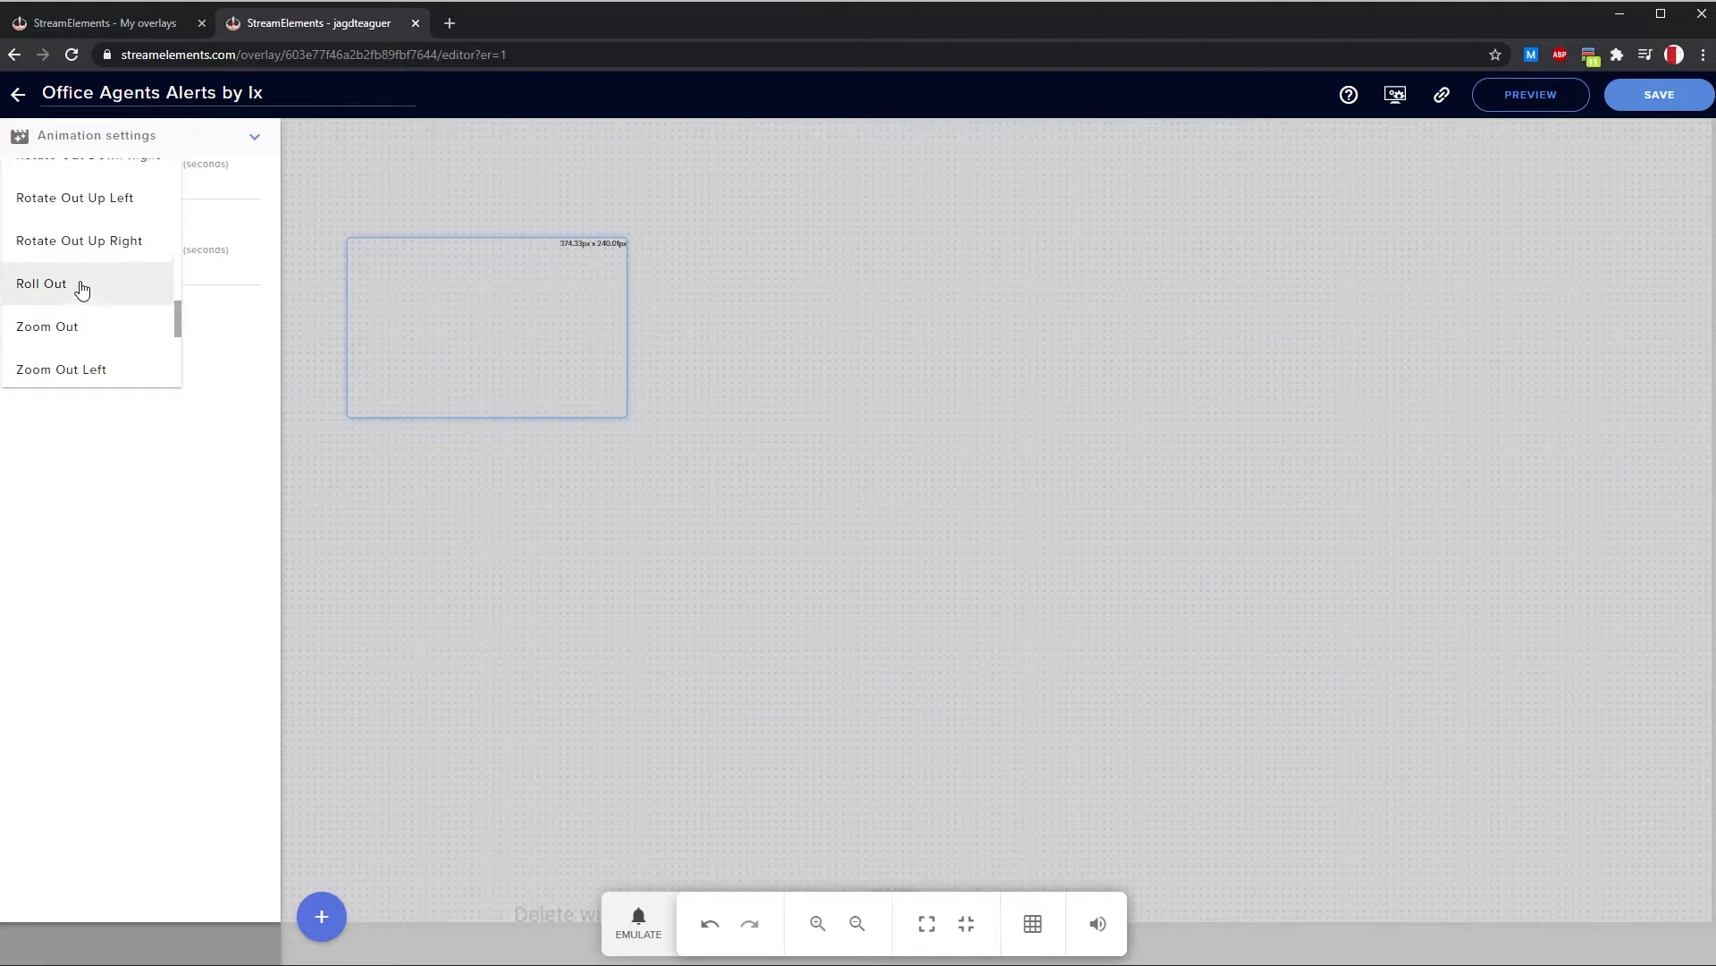
scroll(78, 284, down, 2)
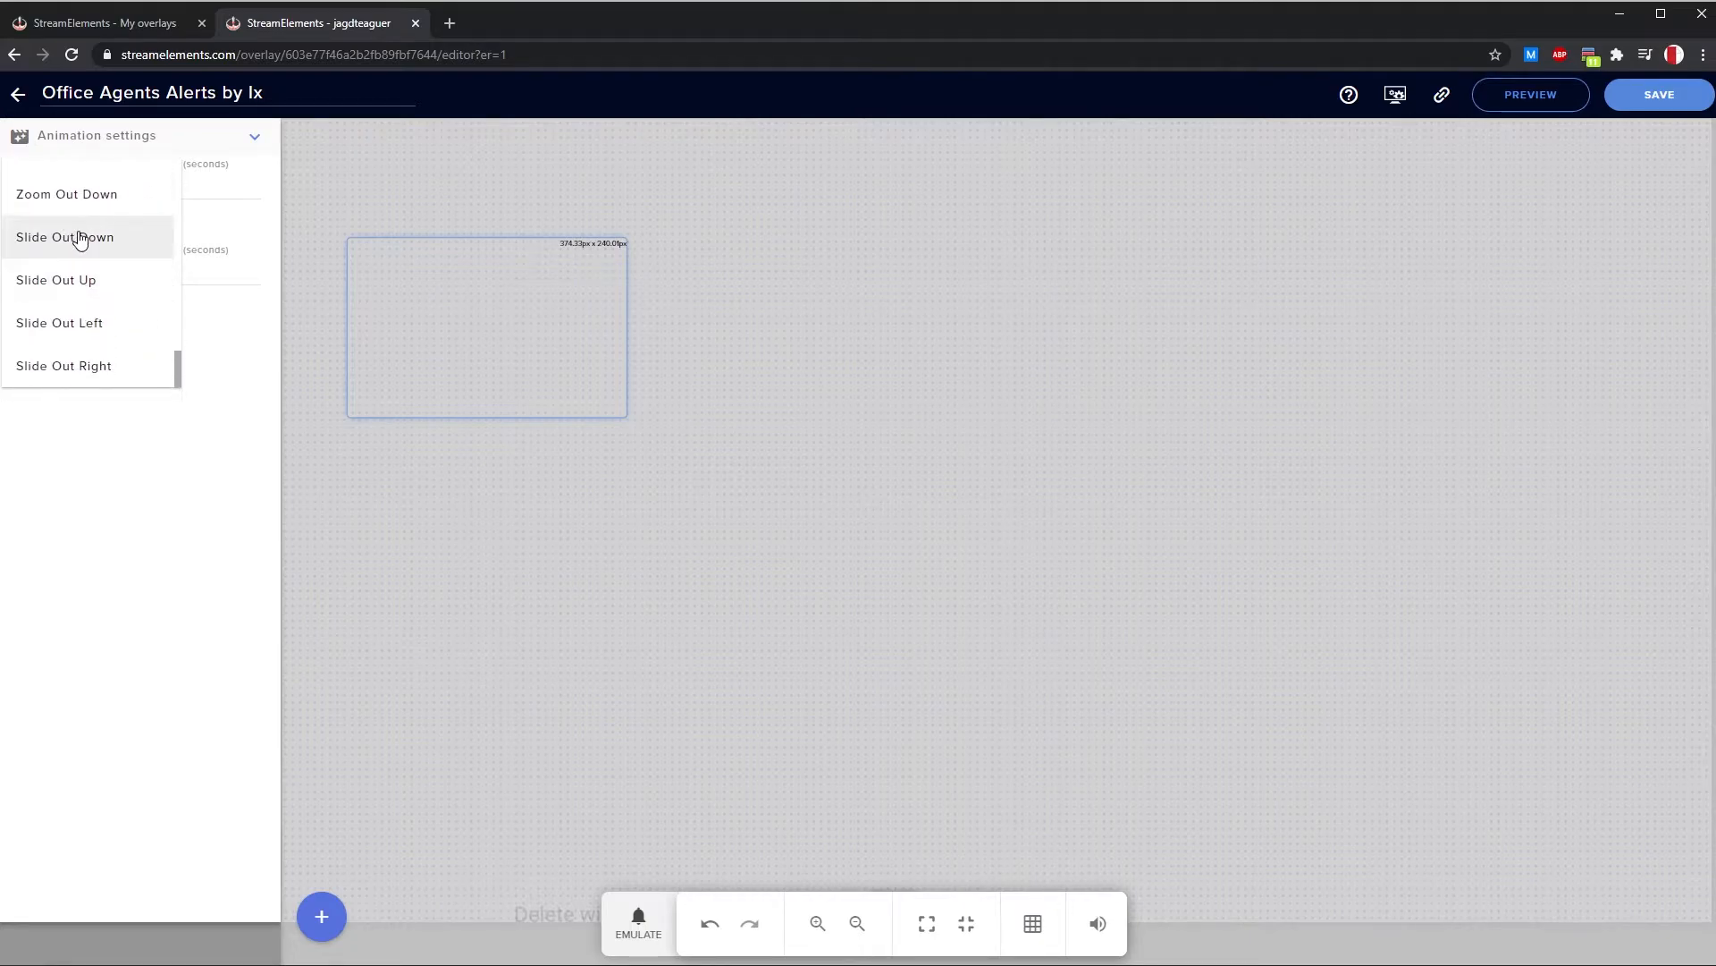
click(90, 369)
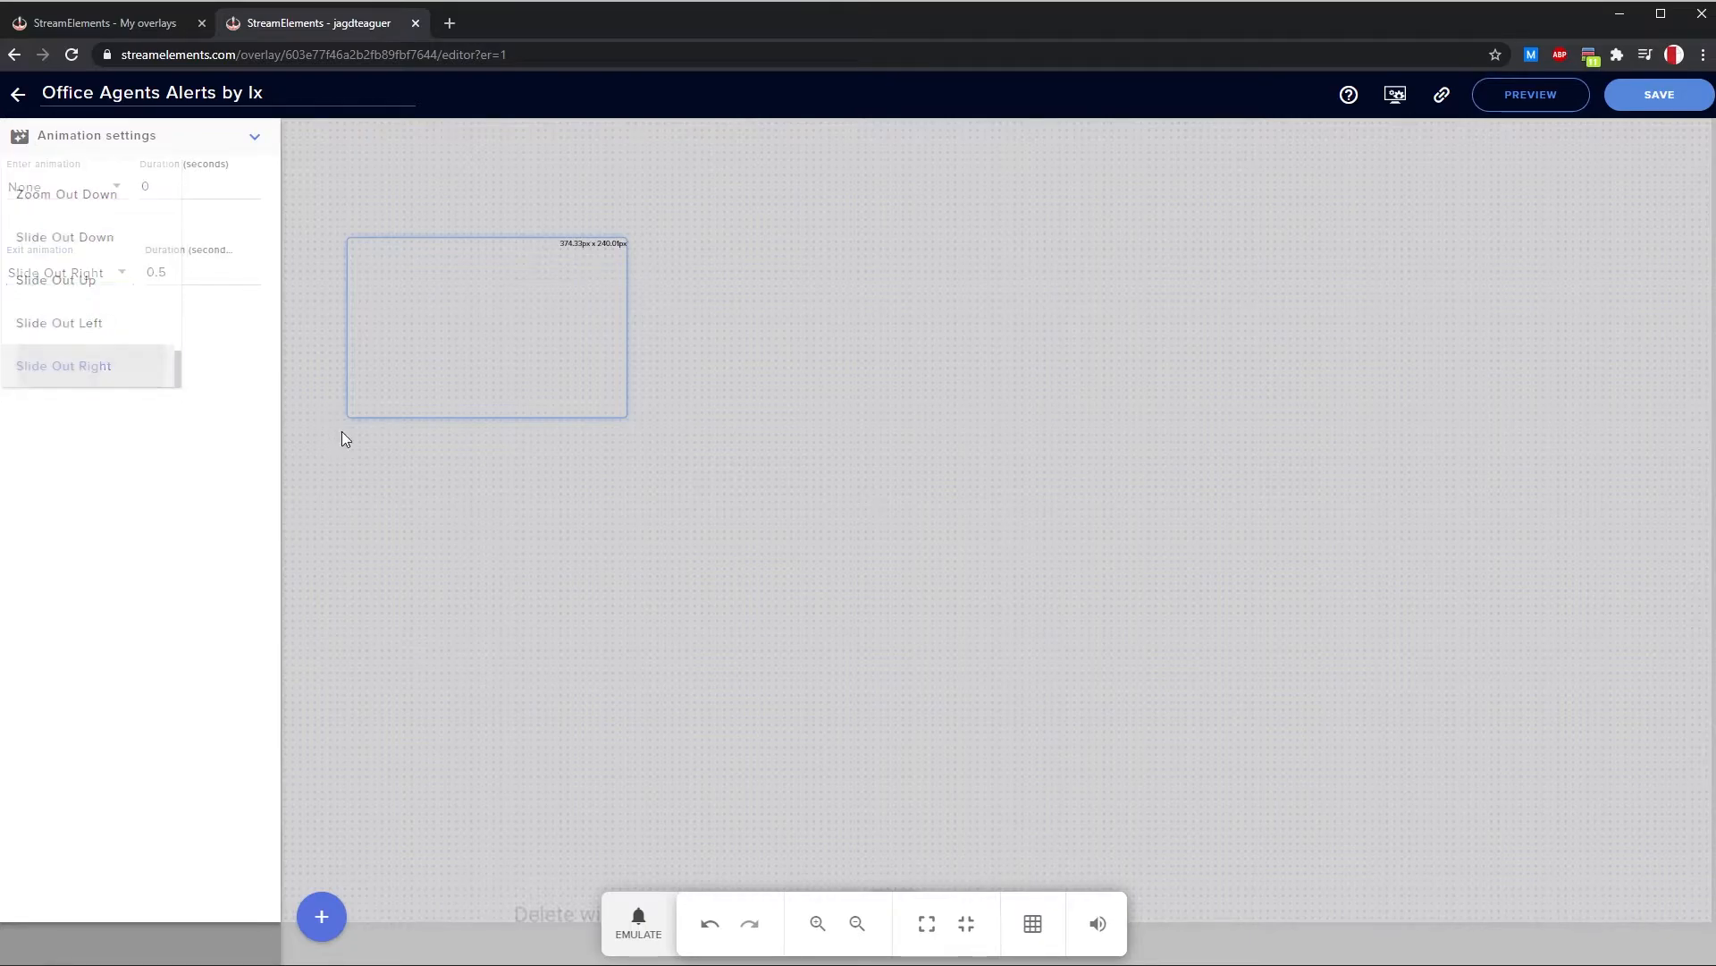
click(254, 140)
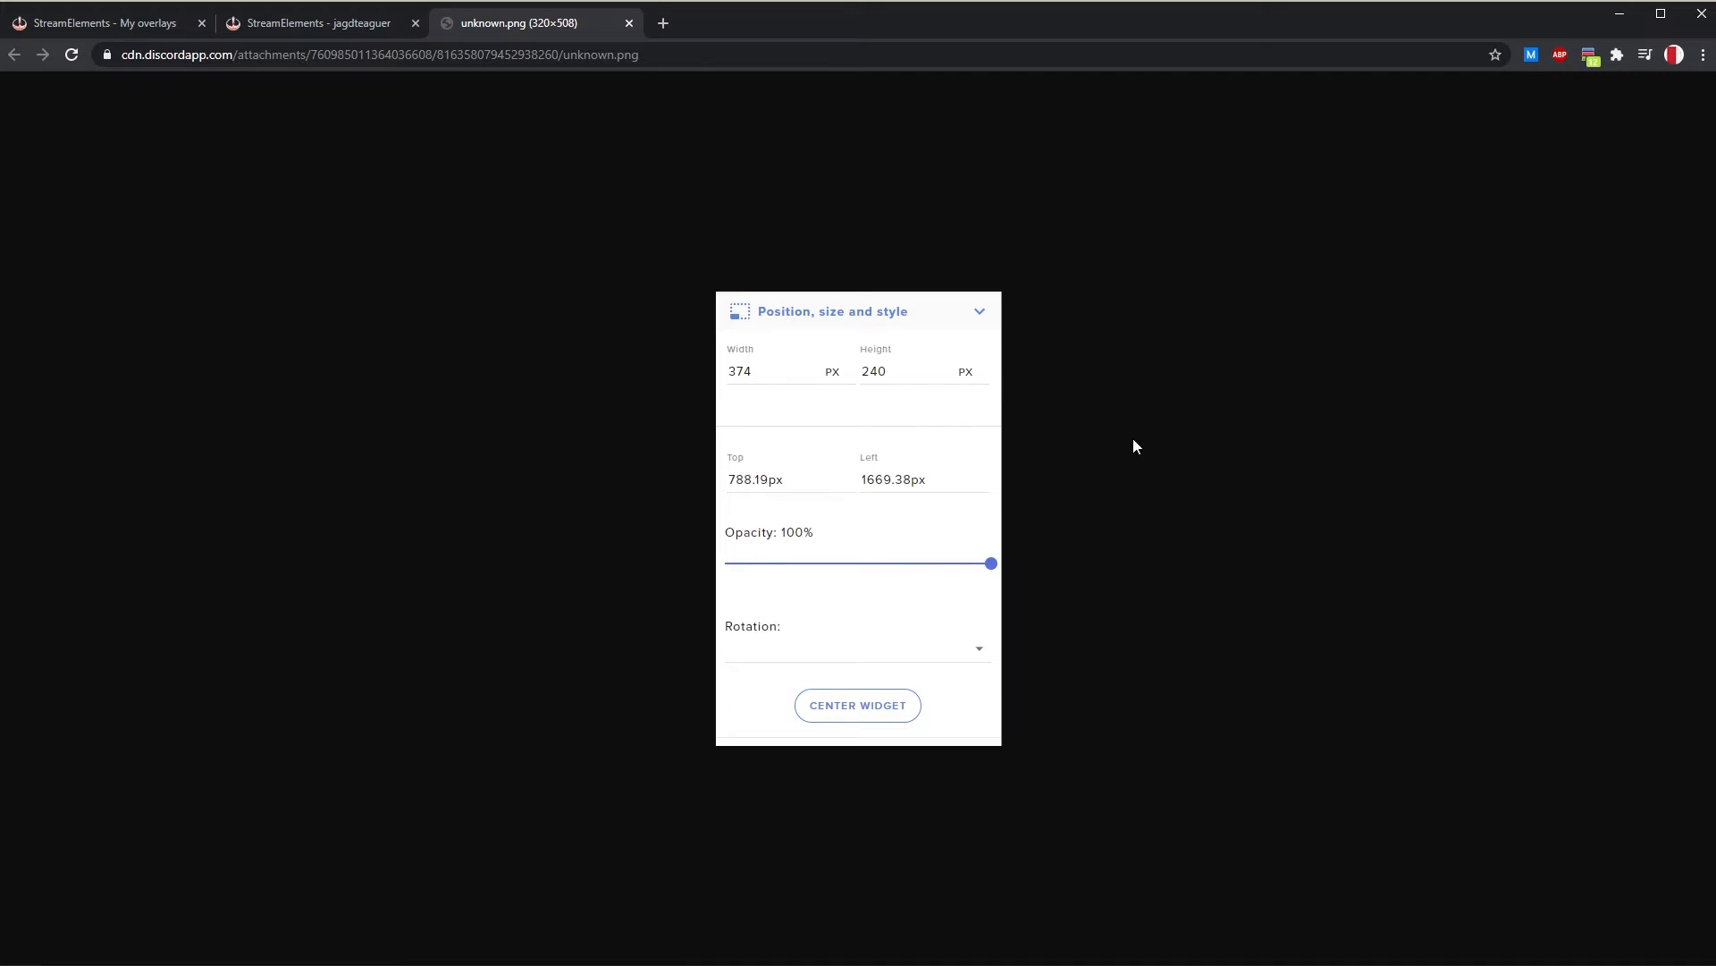
Close the reference image unknown.png and move the alert box to the lower-right corner of the overlay canvas
click(628, 24)
drag(474, 349, 1552, 775)
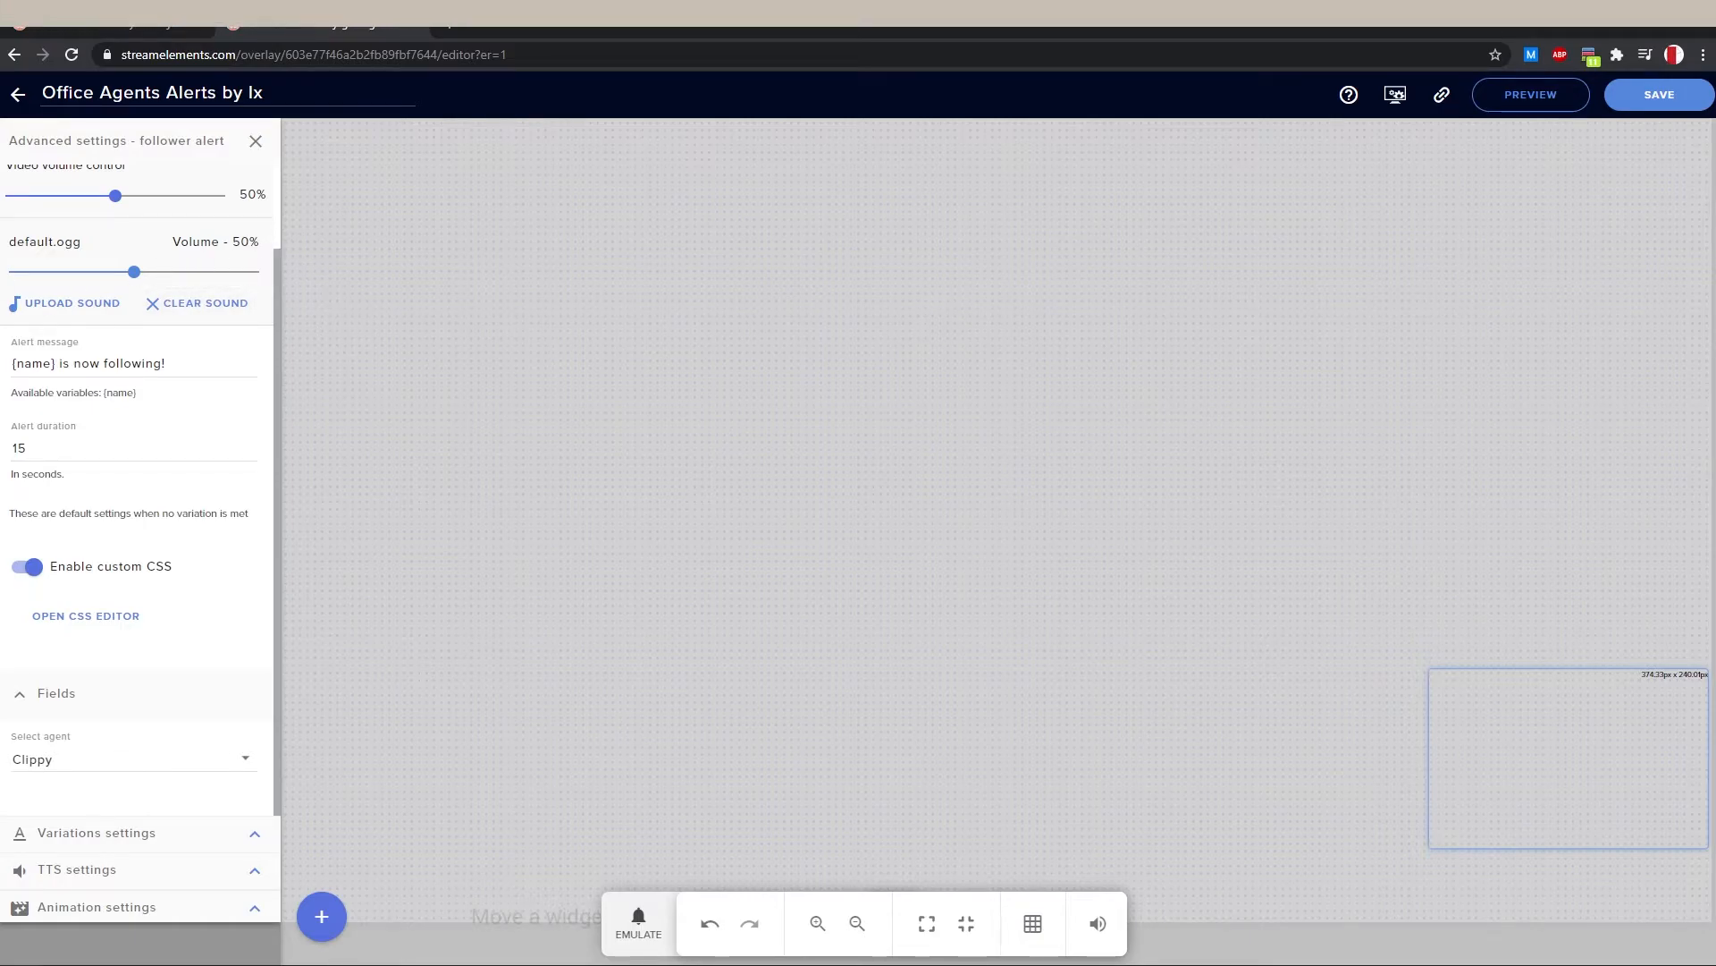
Look through the alert sound files in the Sounds folder in File Explorer, then minimize the window
drag(1715, 242, 979, 256)
double_click(700, 356)
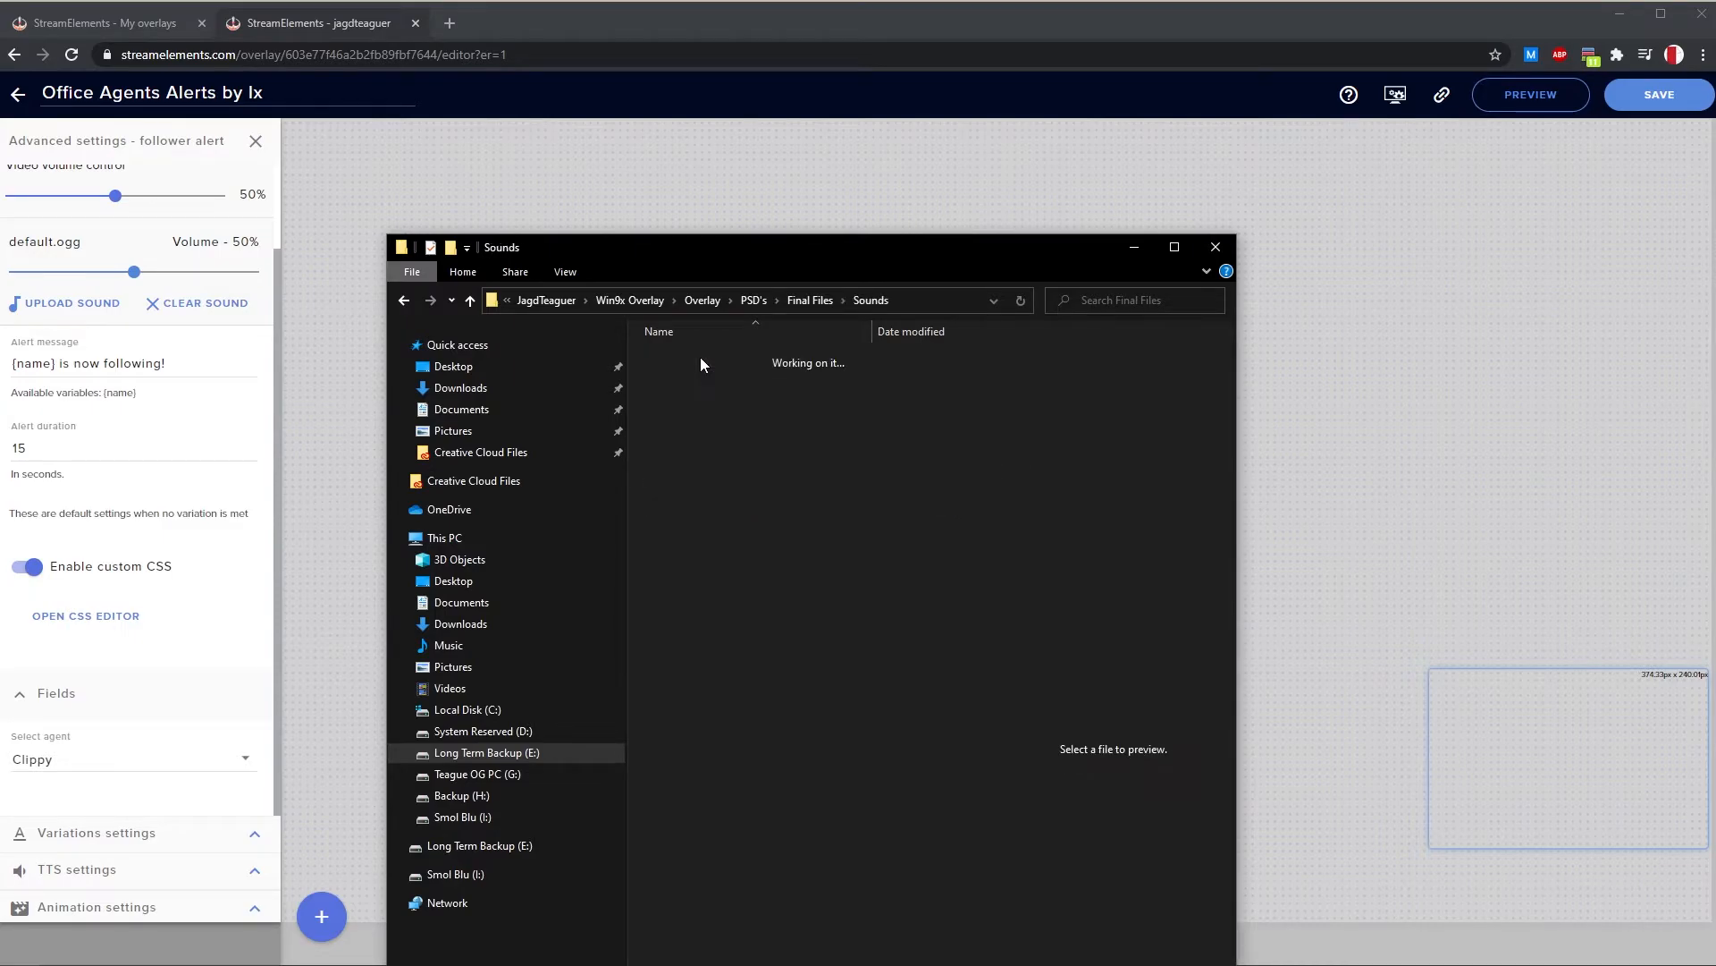
click(690, 394)
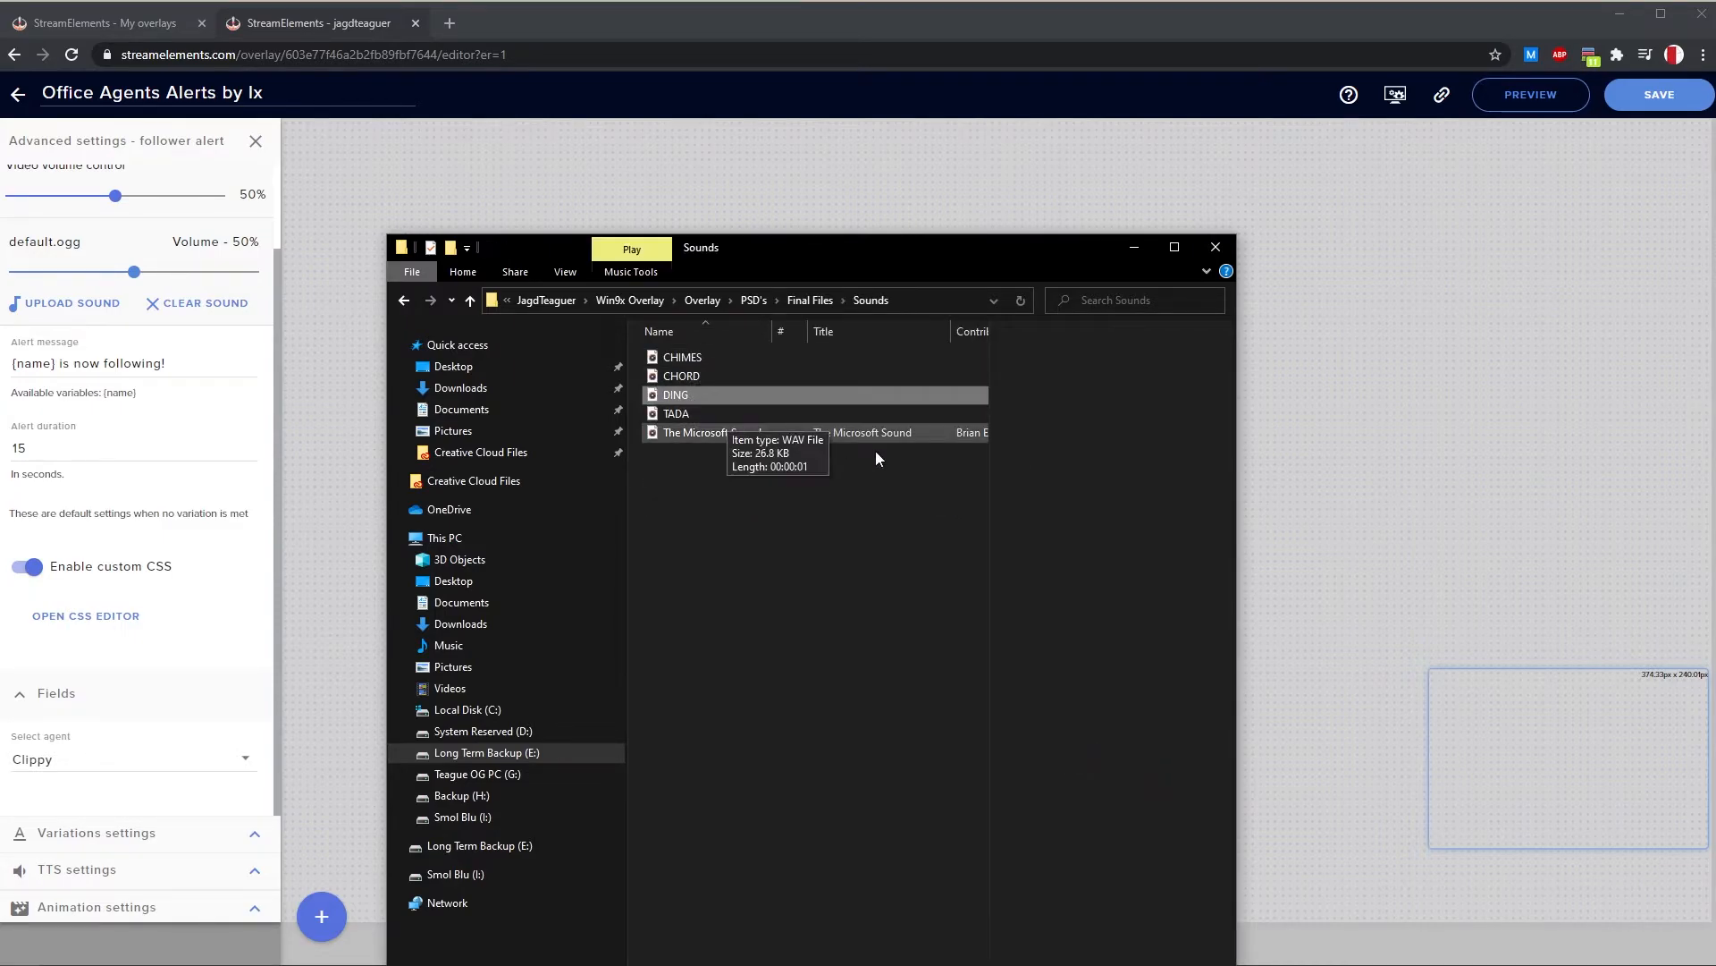
click(1135, 248)
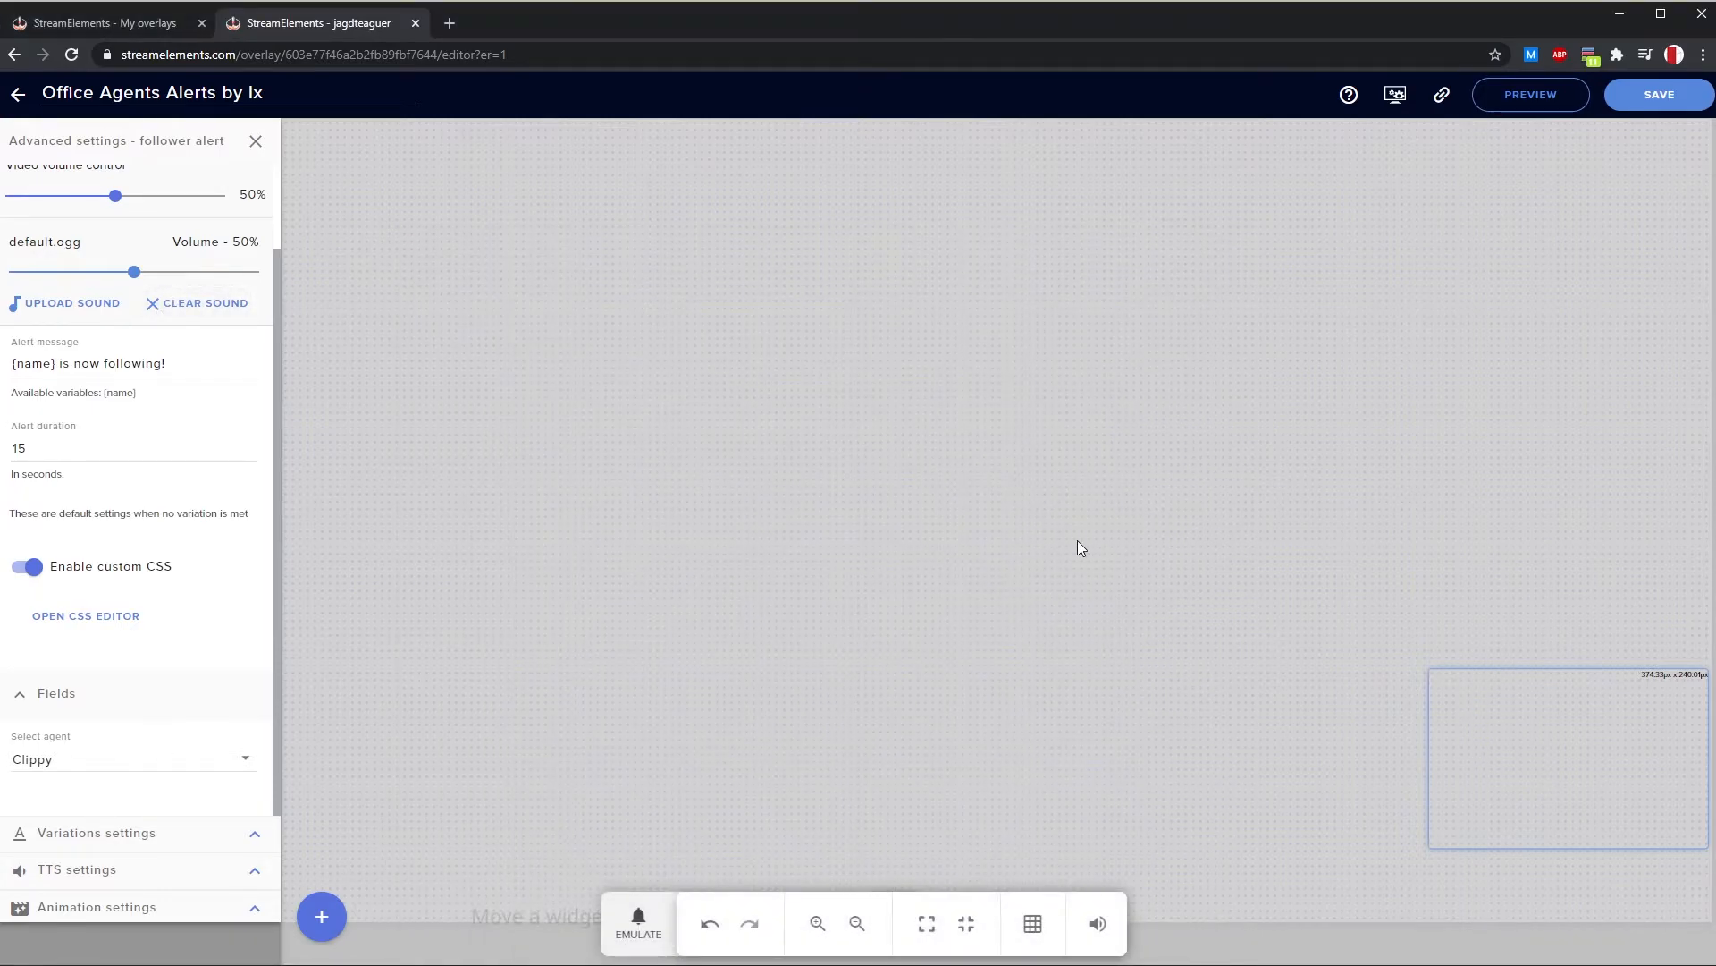
Replace the follower alert's sound with CHORD.WAV from the uploaded sounds
click(54, 315)
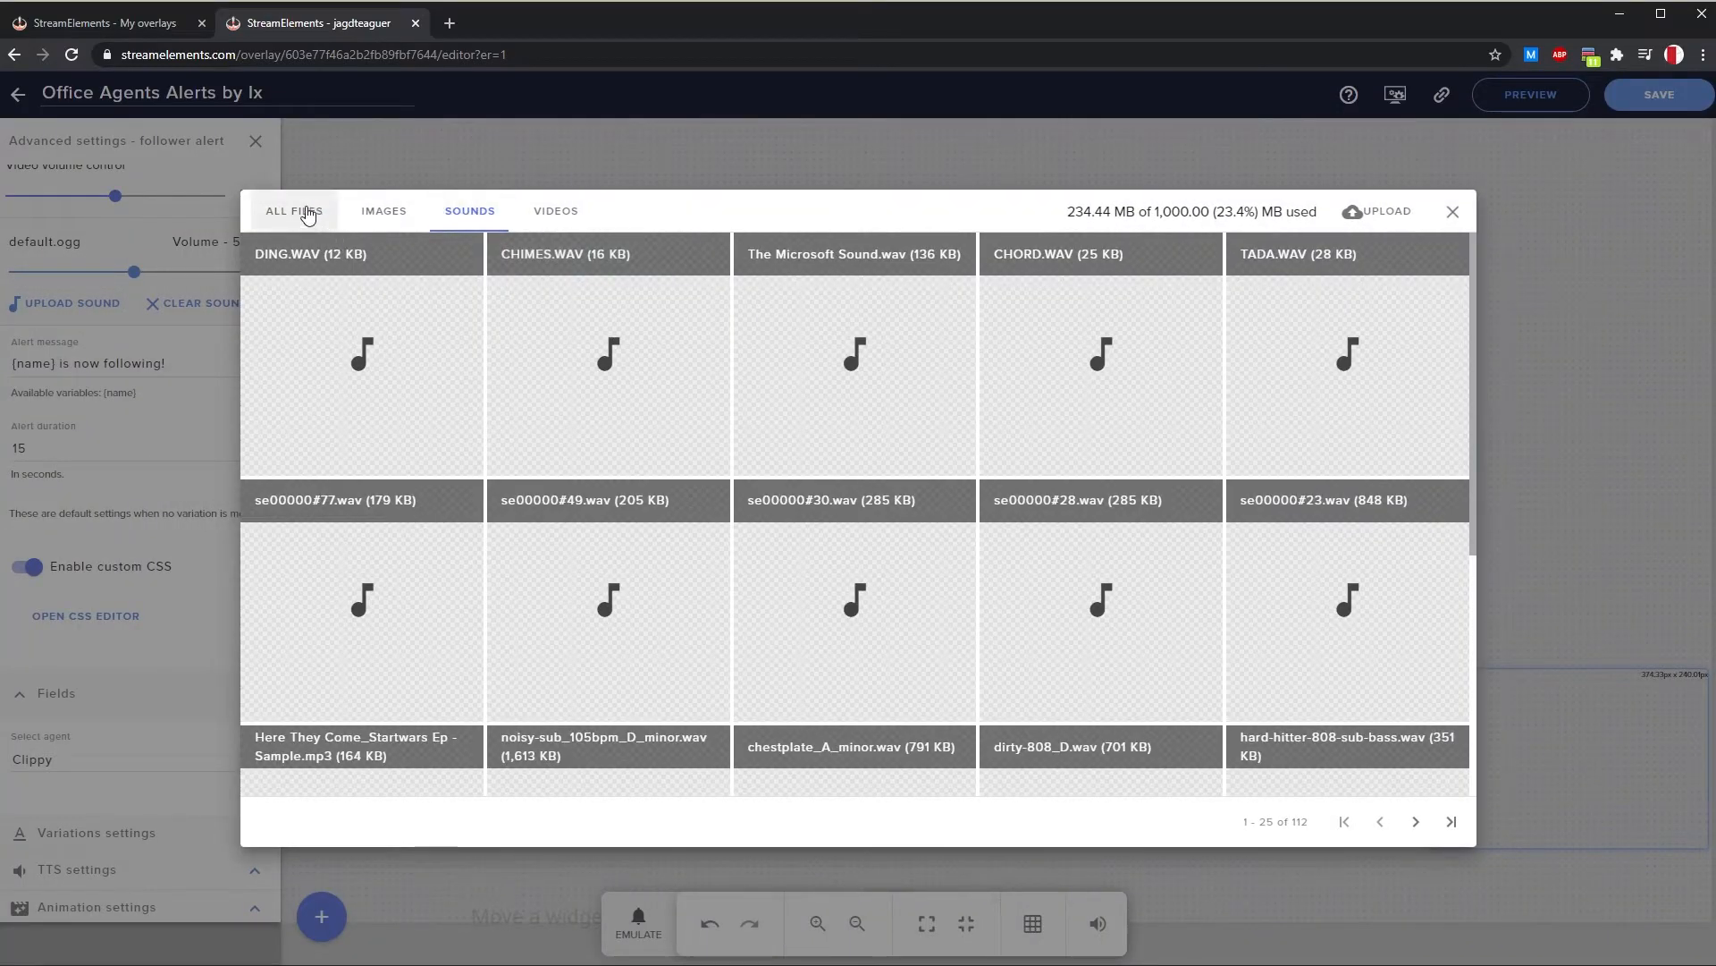
click(1382, 211)
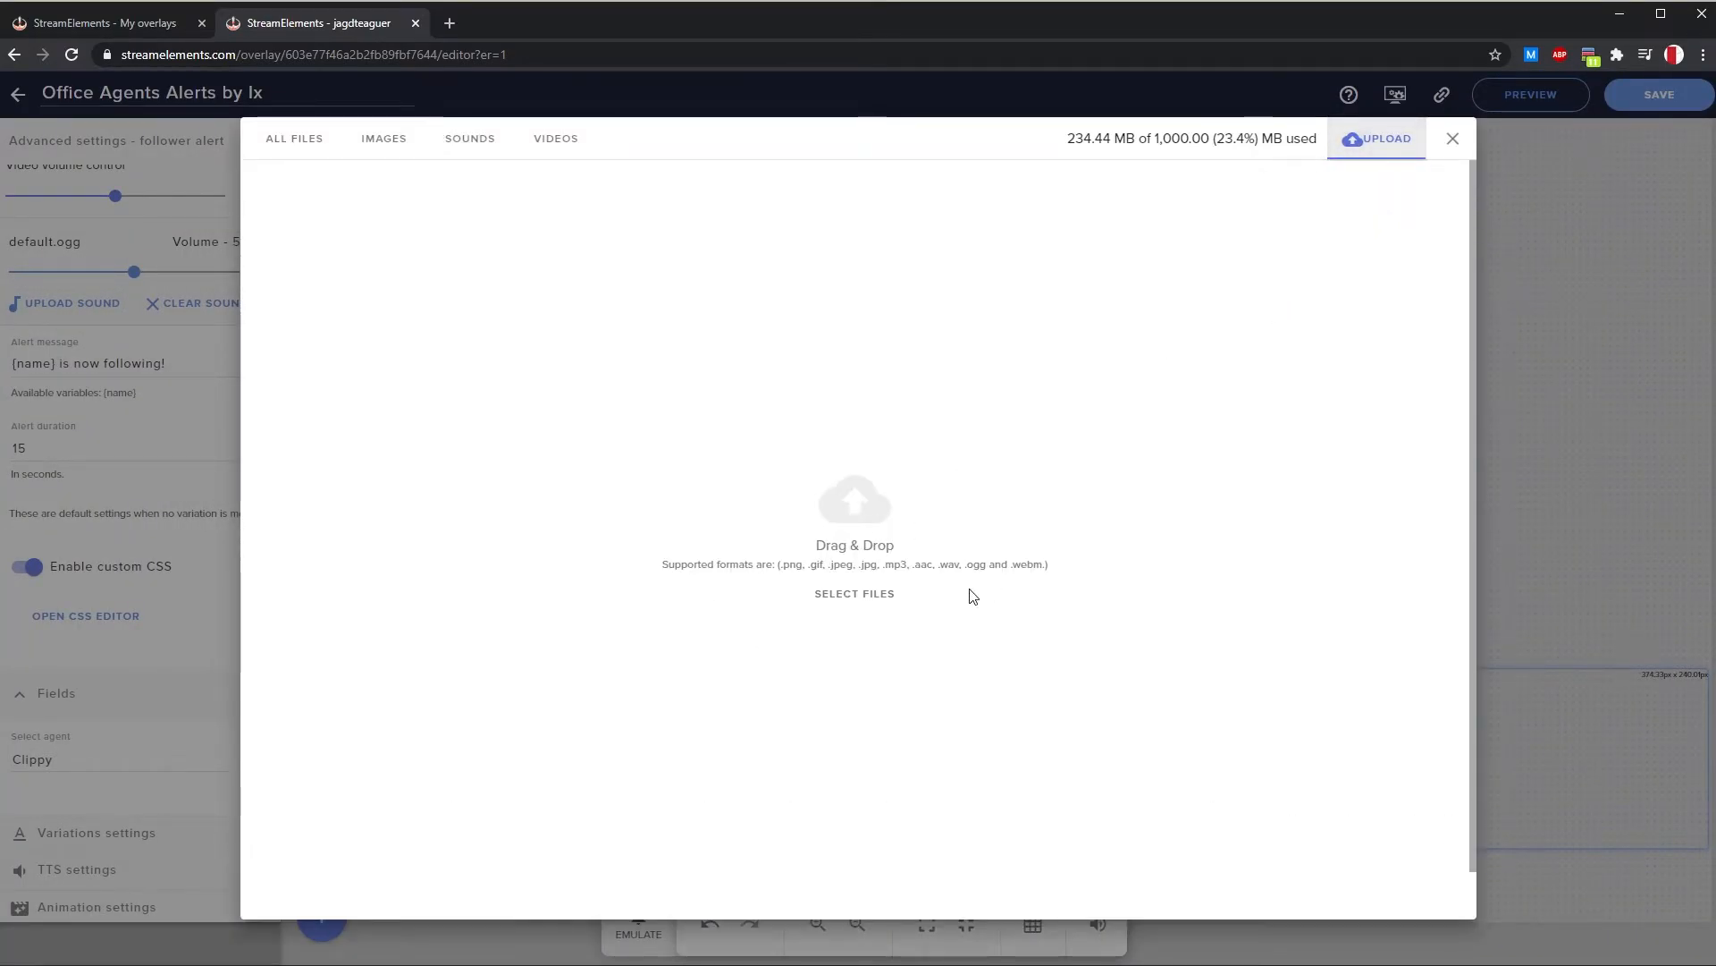
click(480, 143)
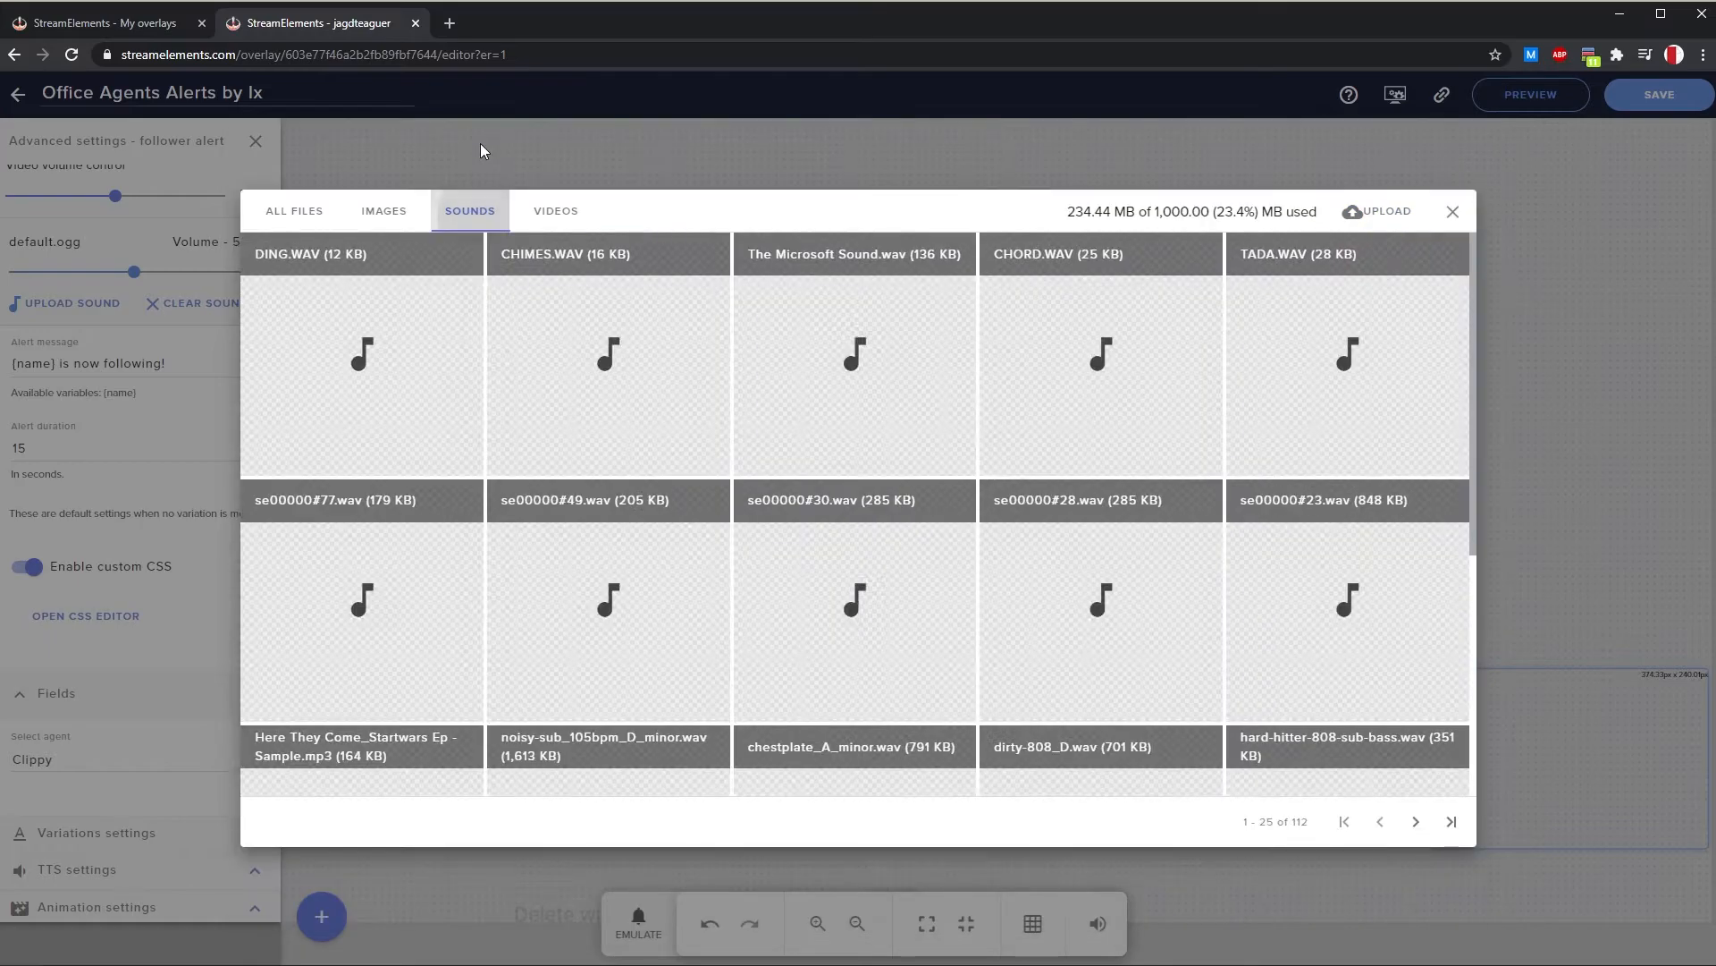
click(274, 215)
click(470, 211)
mouse_move(416, 337)
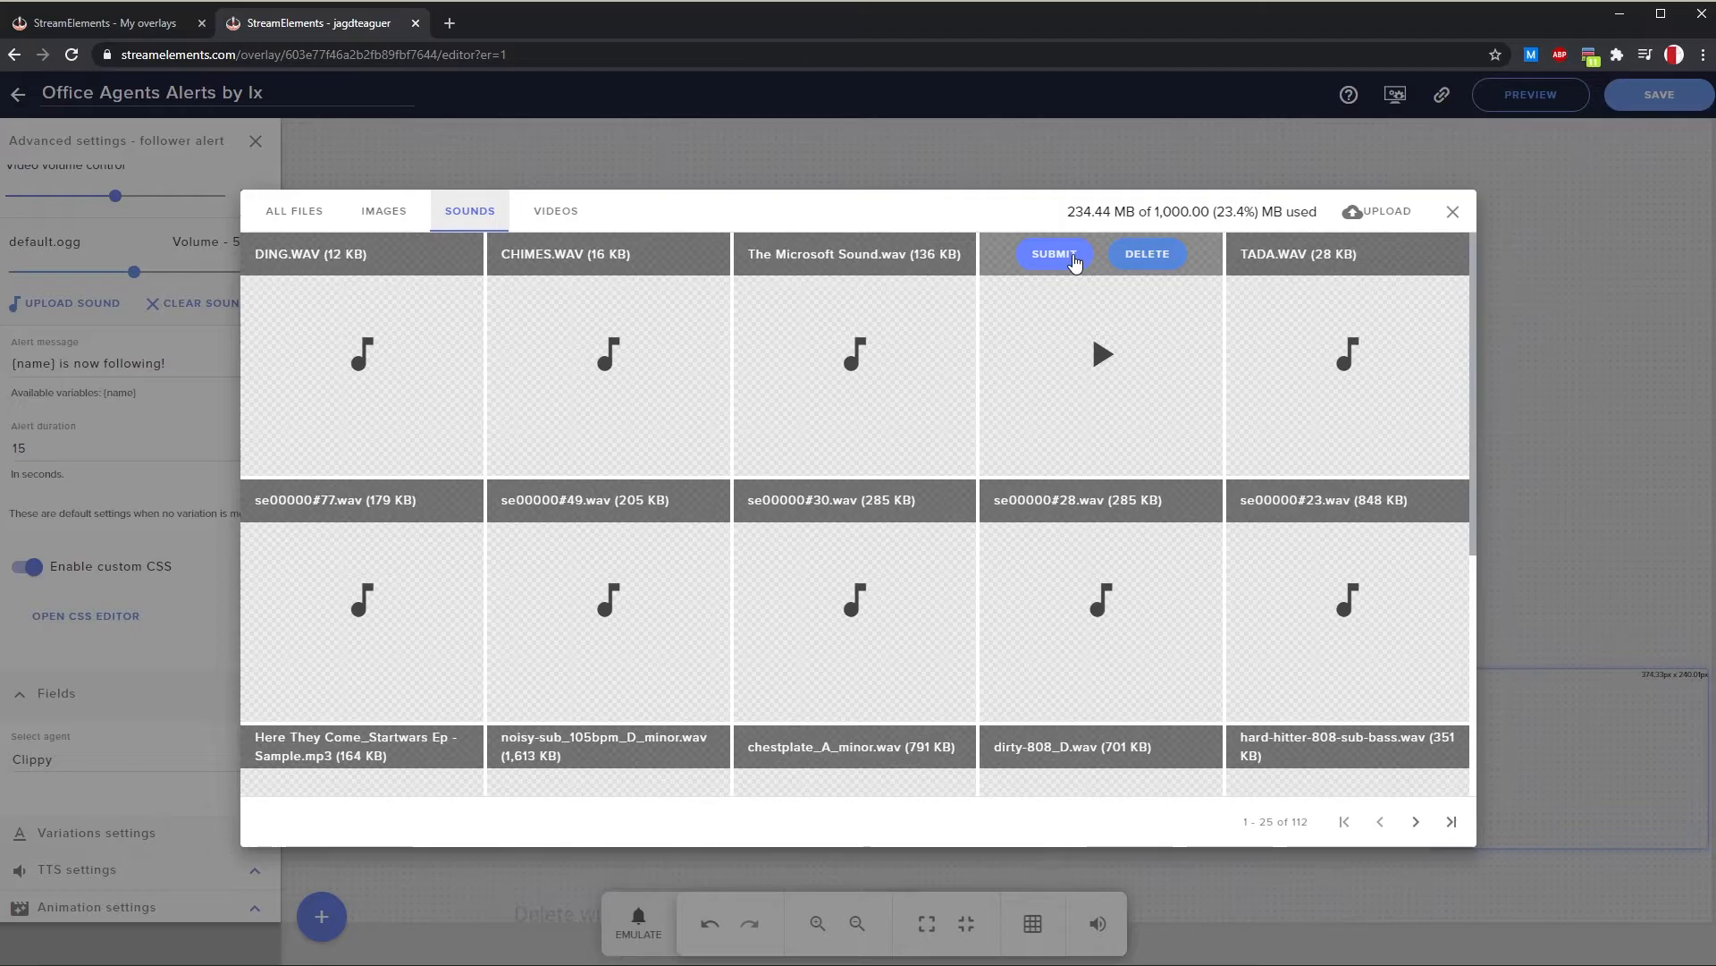
click(1073, 258)
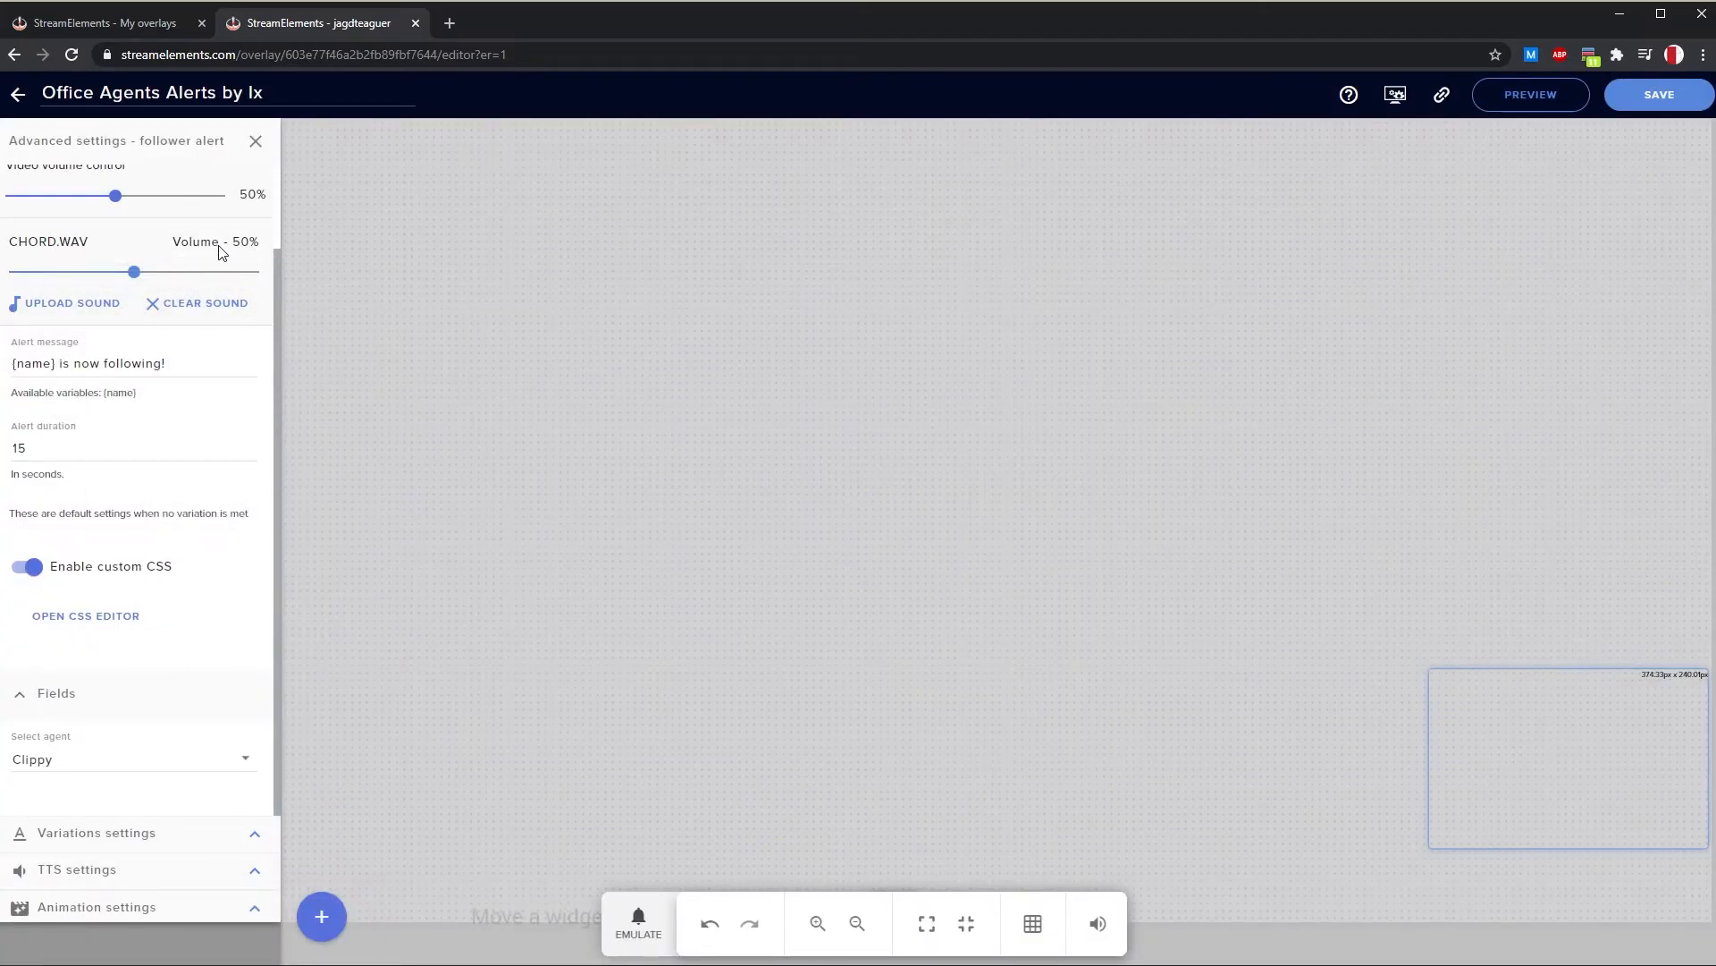
Emulate a follower event to test the alert with its new sound, duration and position
scroll(220, 261, up, 2)
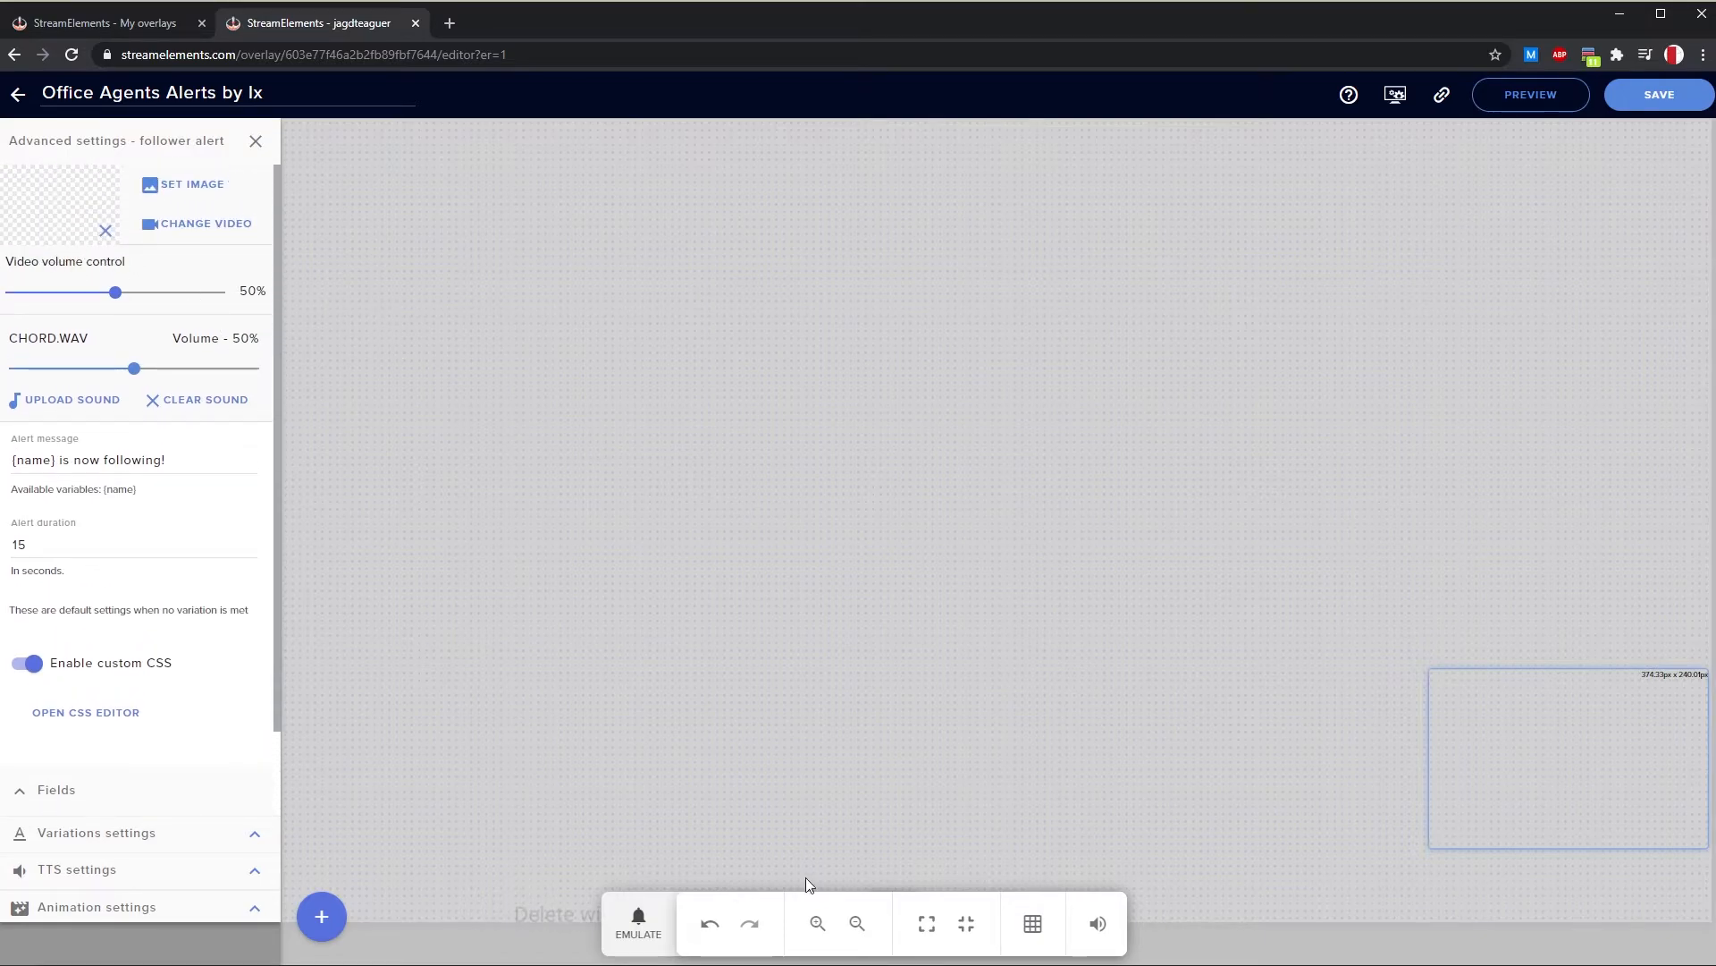
click(638, 925)
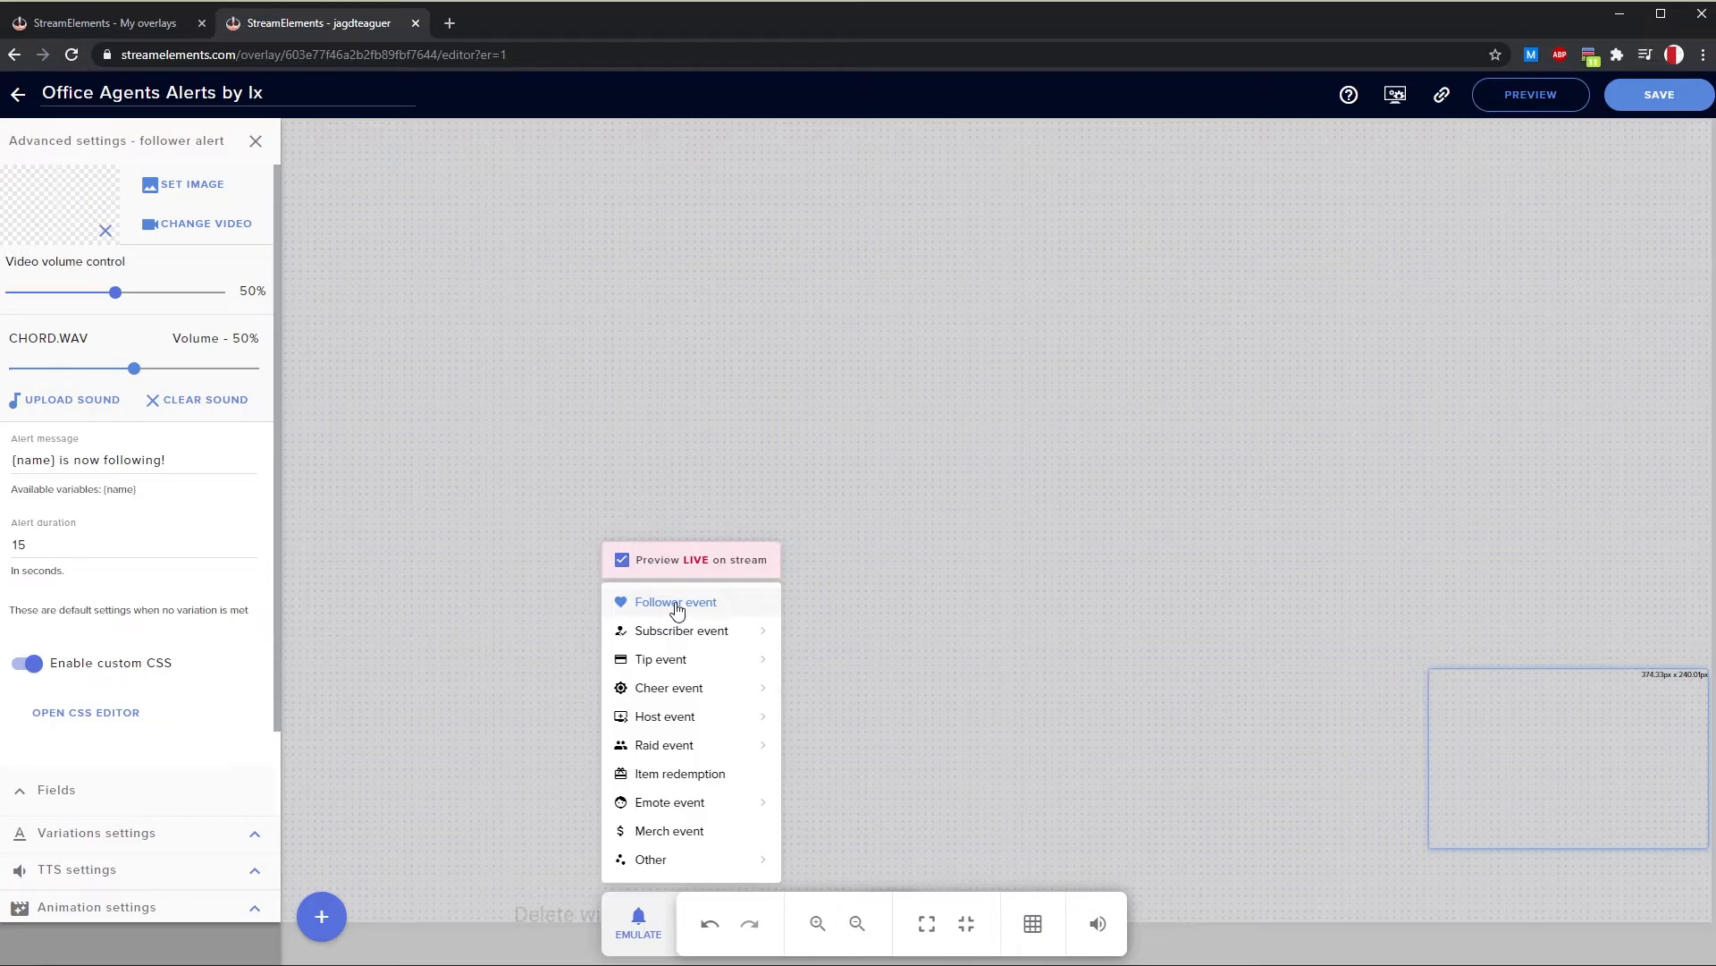
click(676, 611)
click(442, 425)
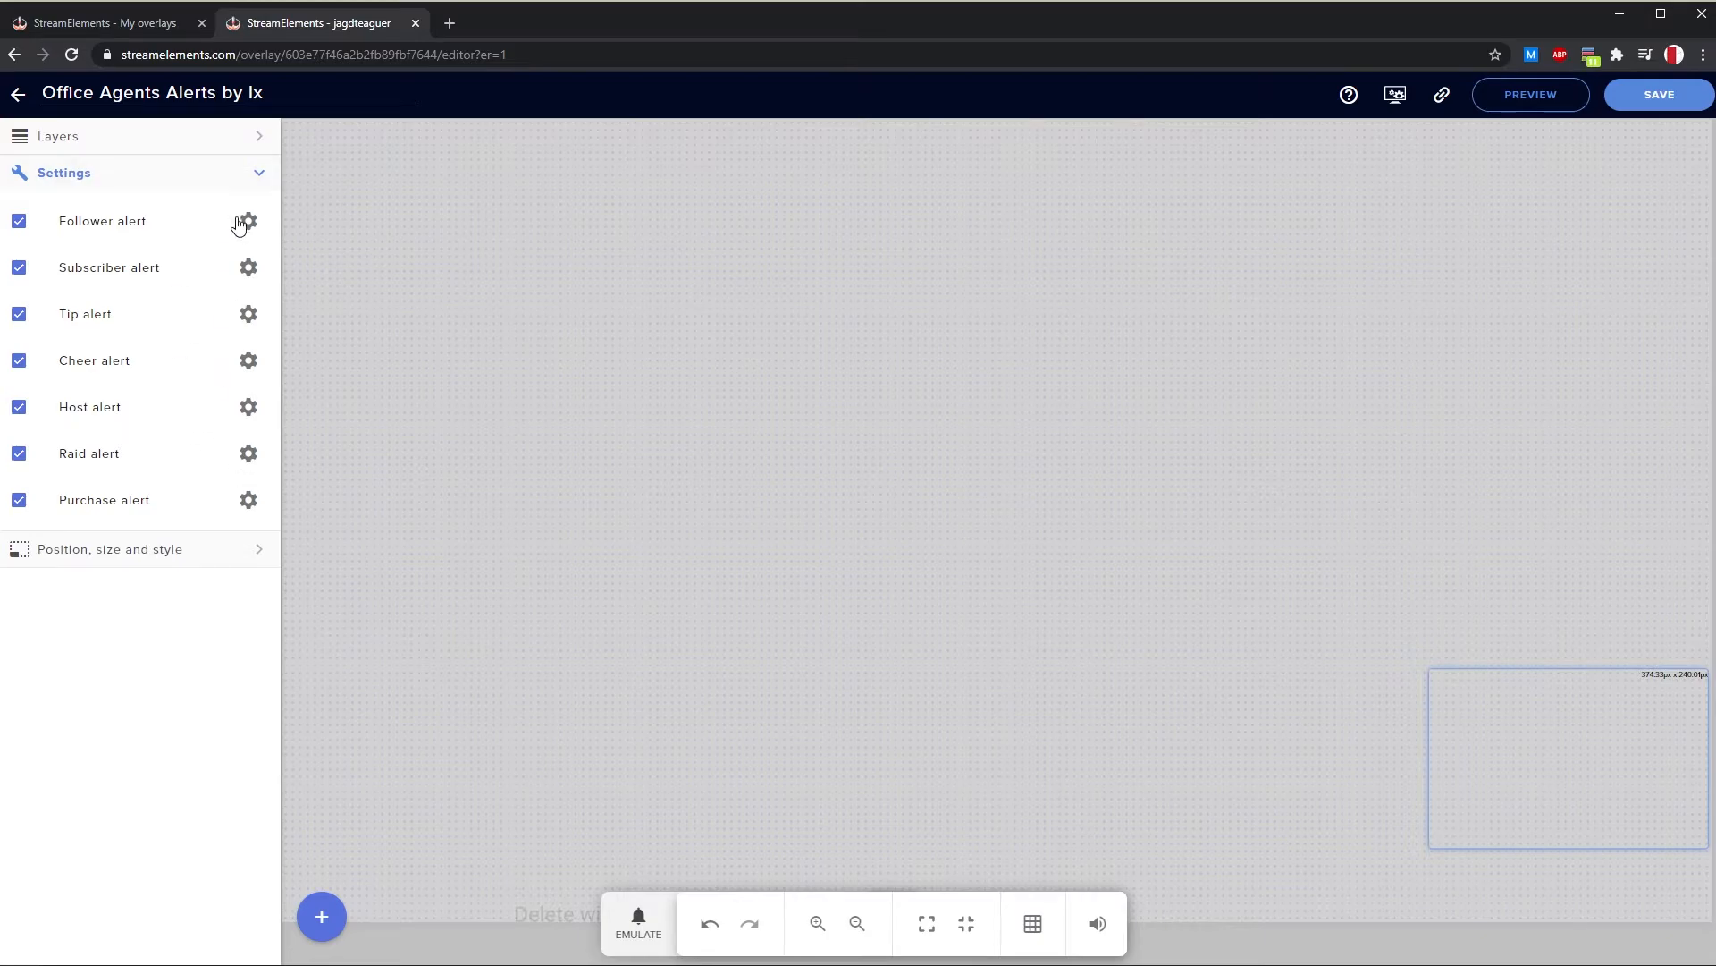
Reopen the follower alert's advanced settings, review its sound, message, duration and agent options, and close them
click(247, 221)
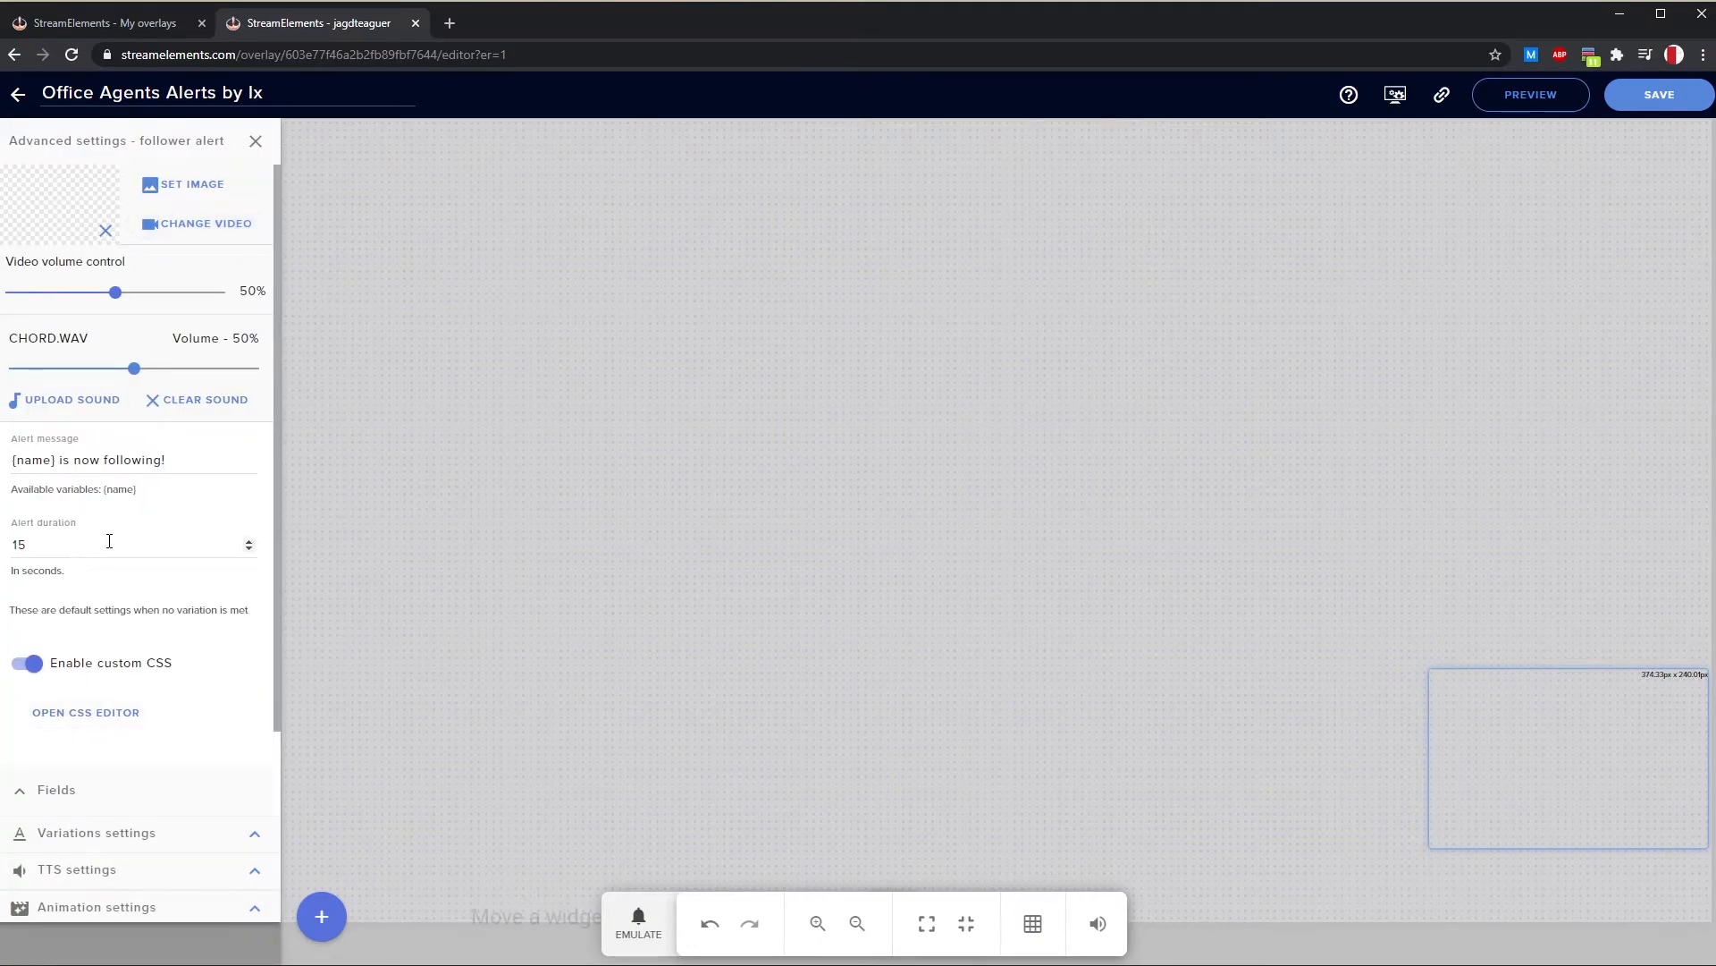
scroll(117, 545, down, 1)
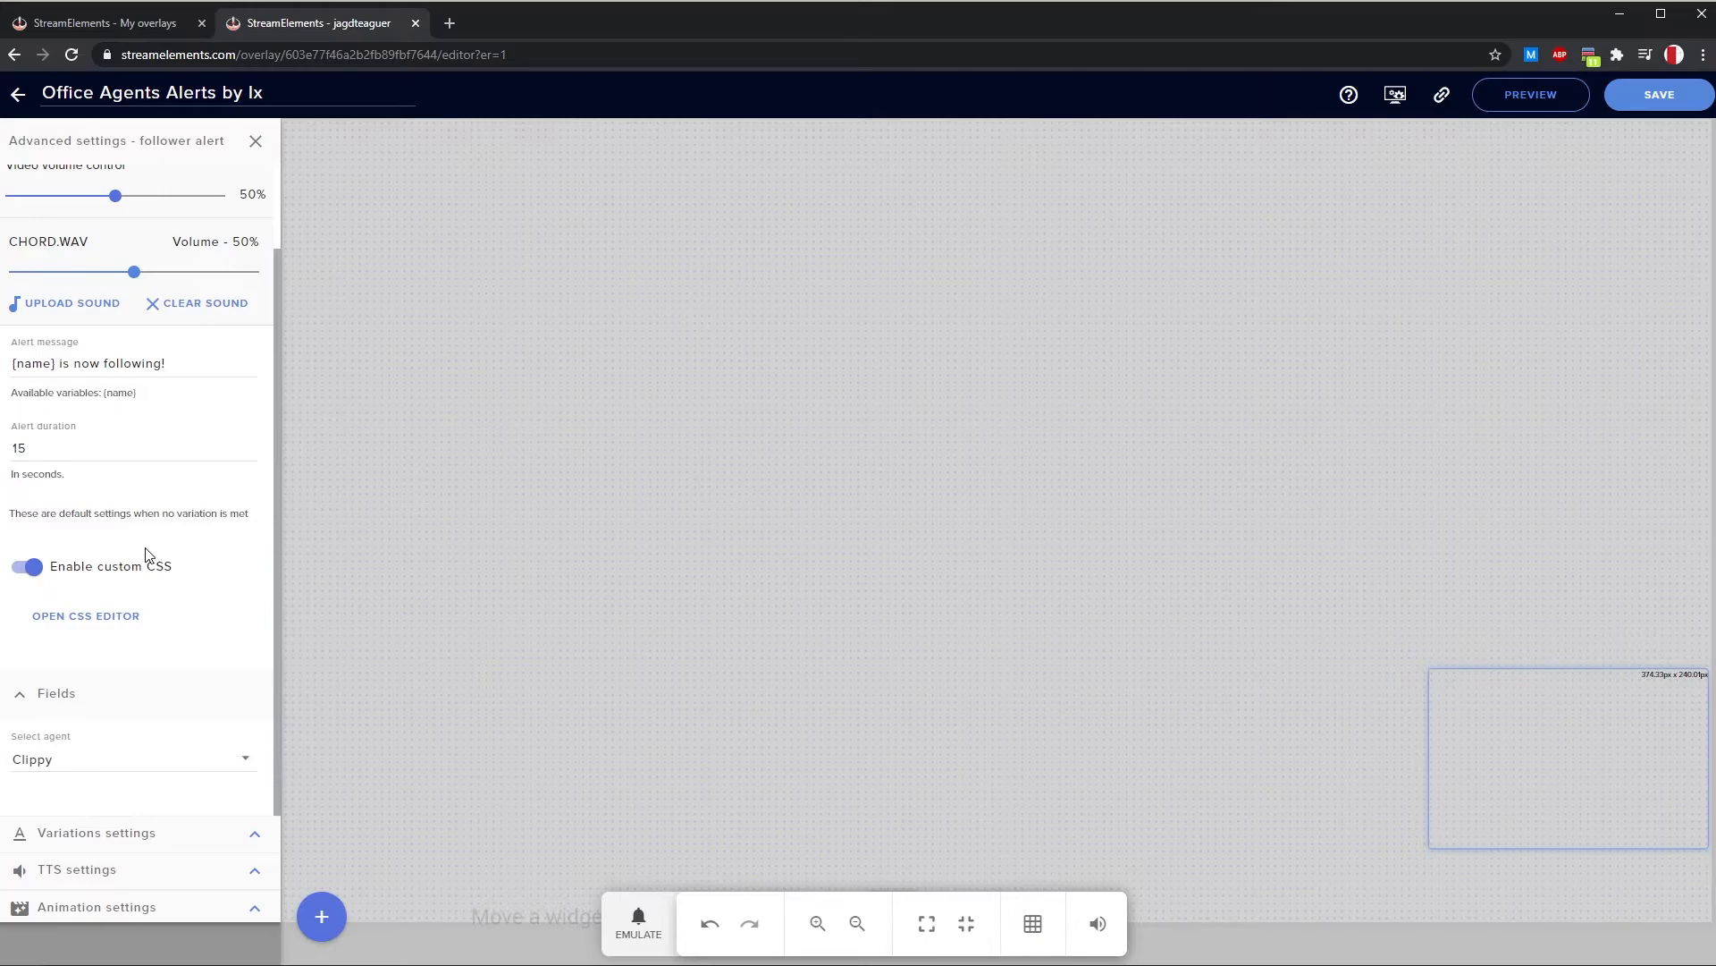
scroll(154, 355, up, 1)
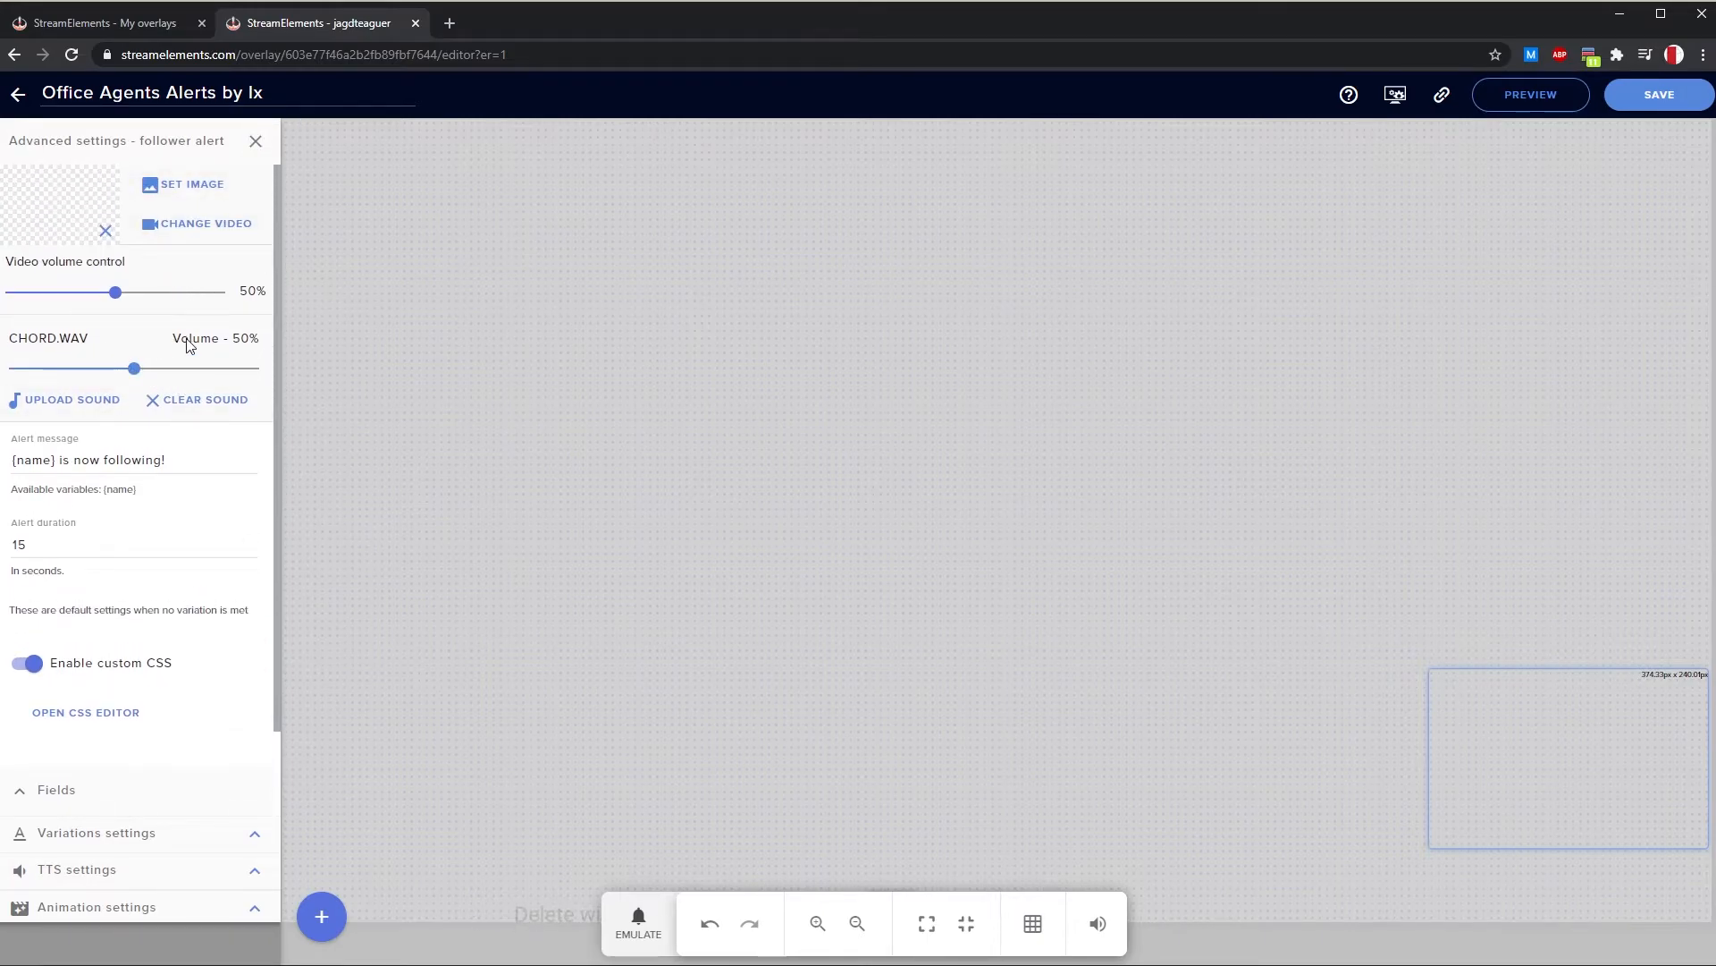
click(255, 140)
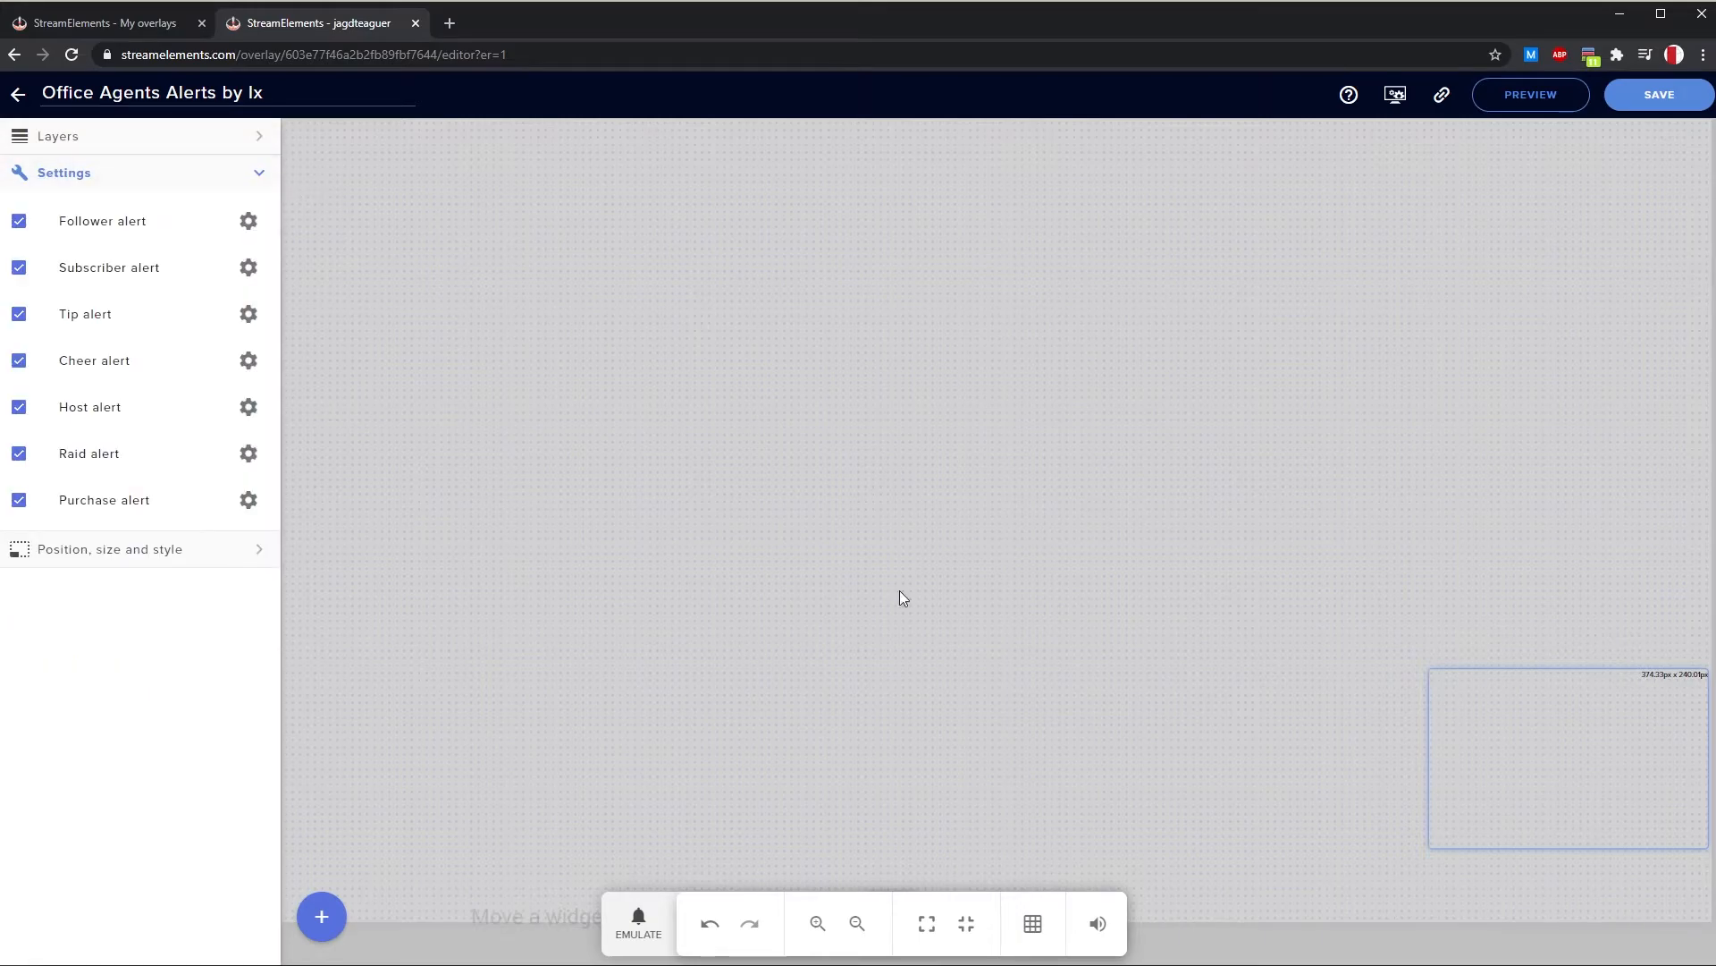
click(255, 138)
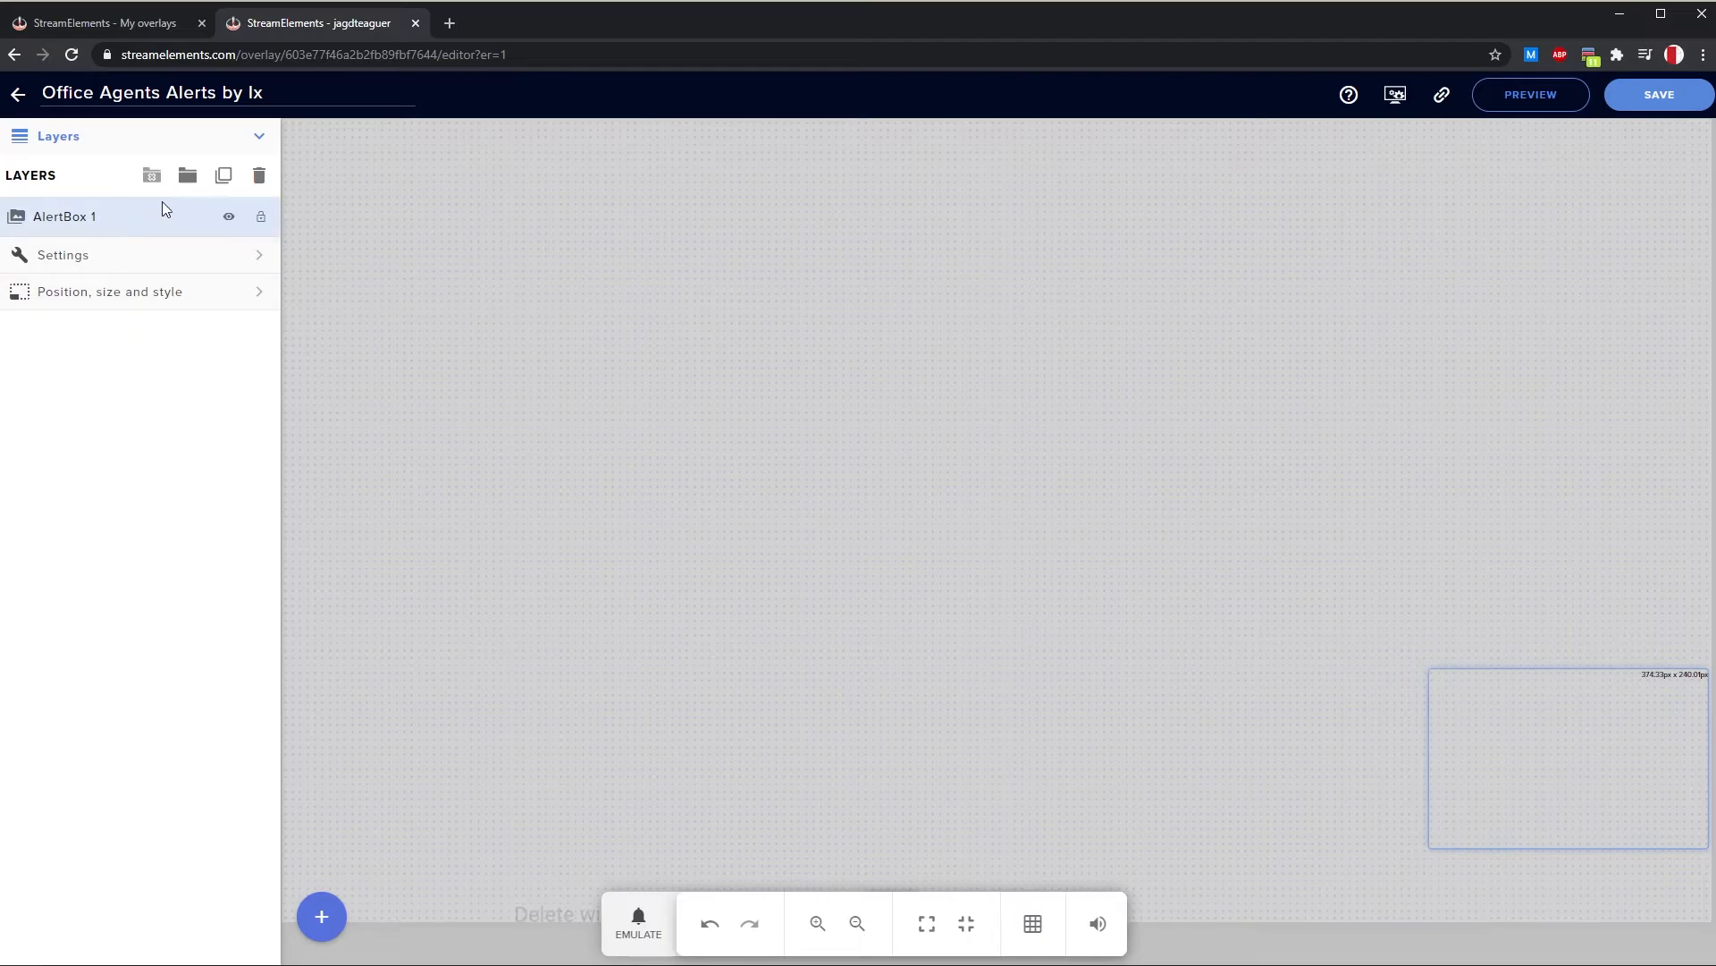
click(225, 181)
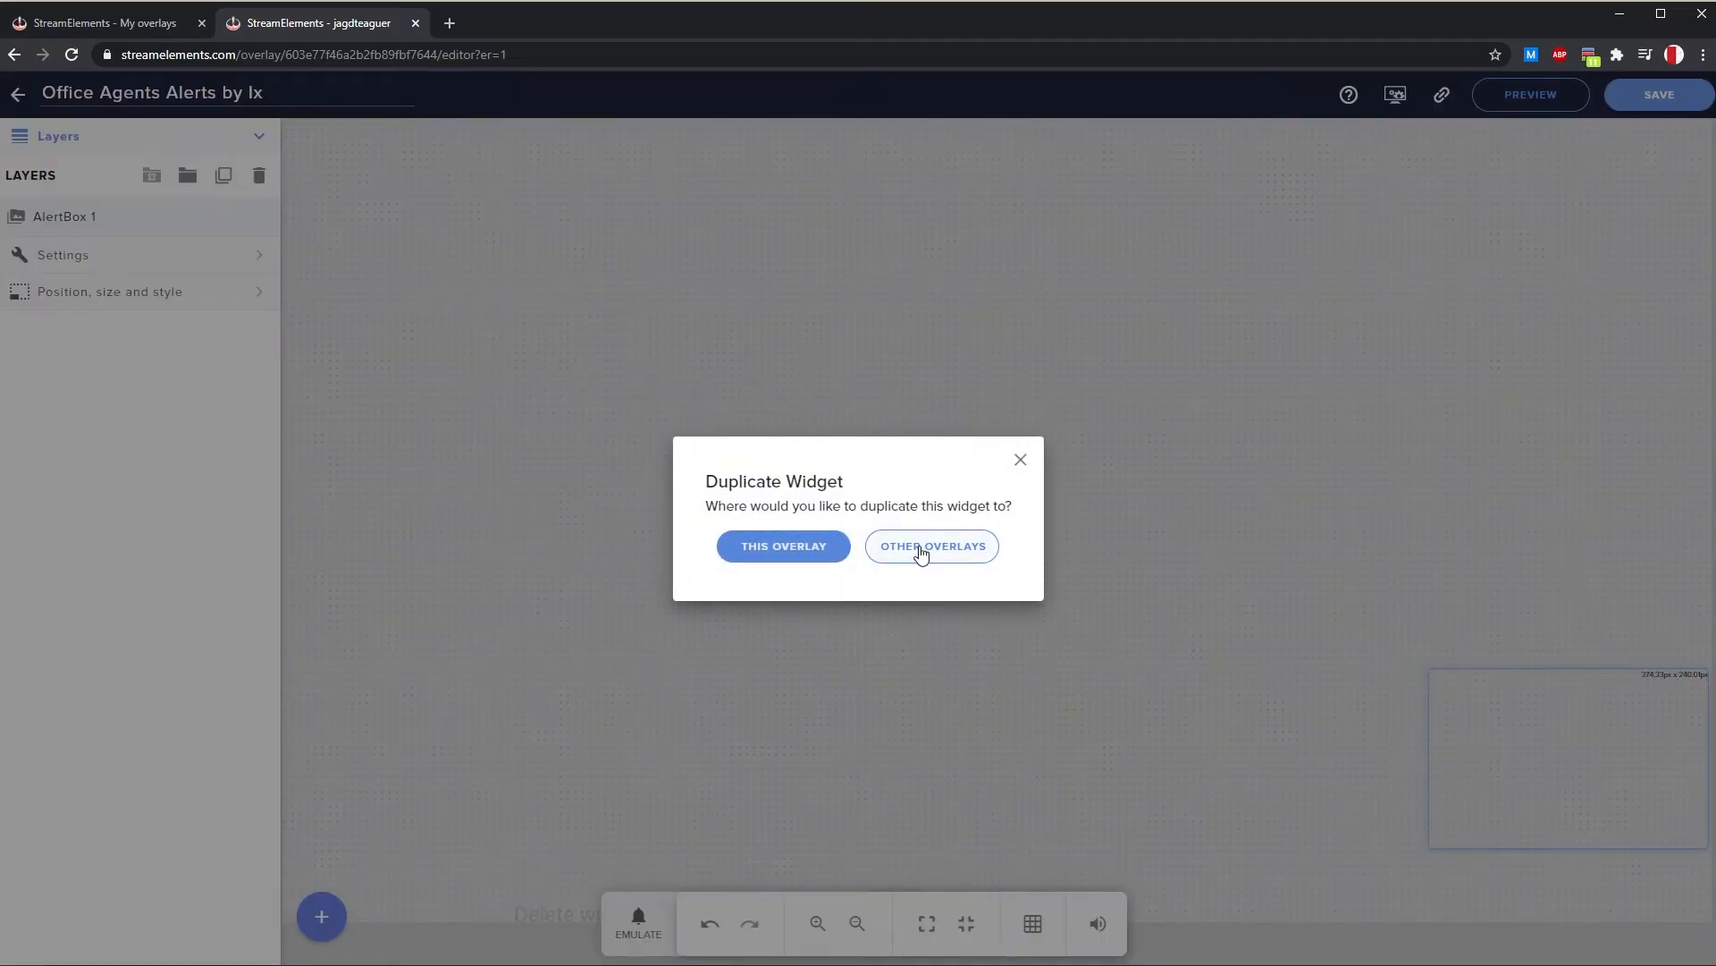
click(921, 554)
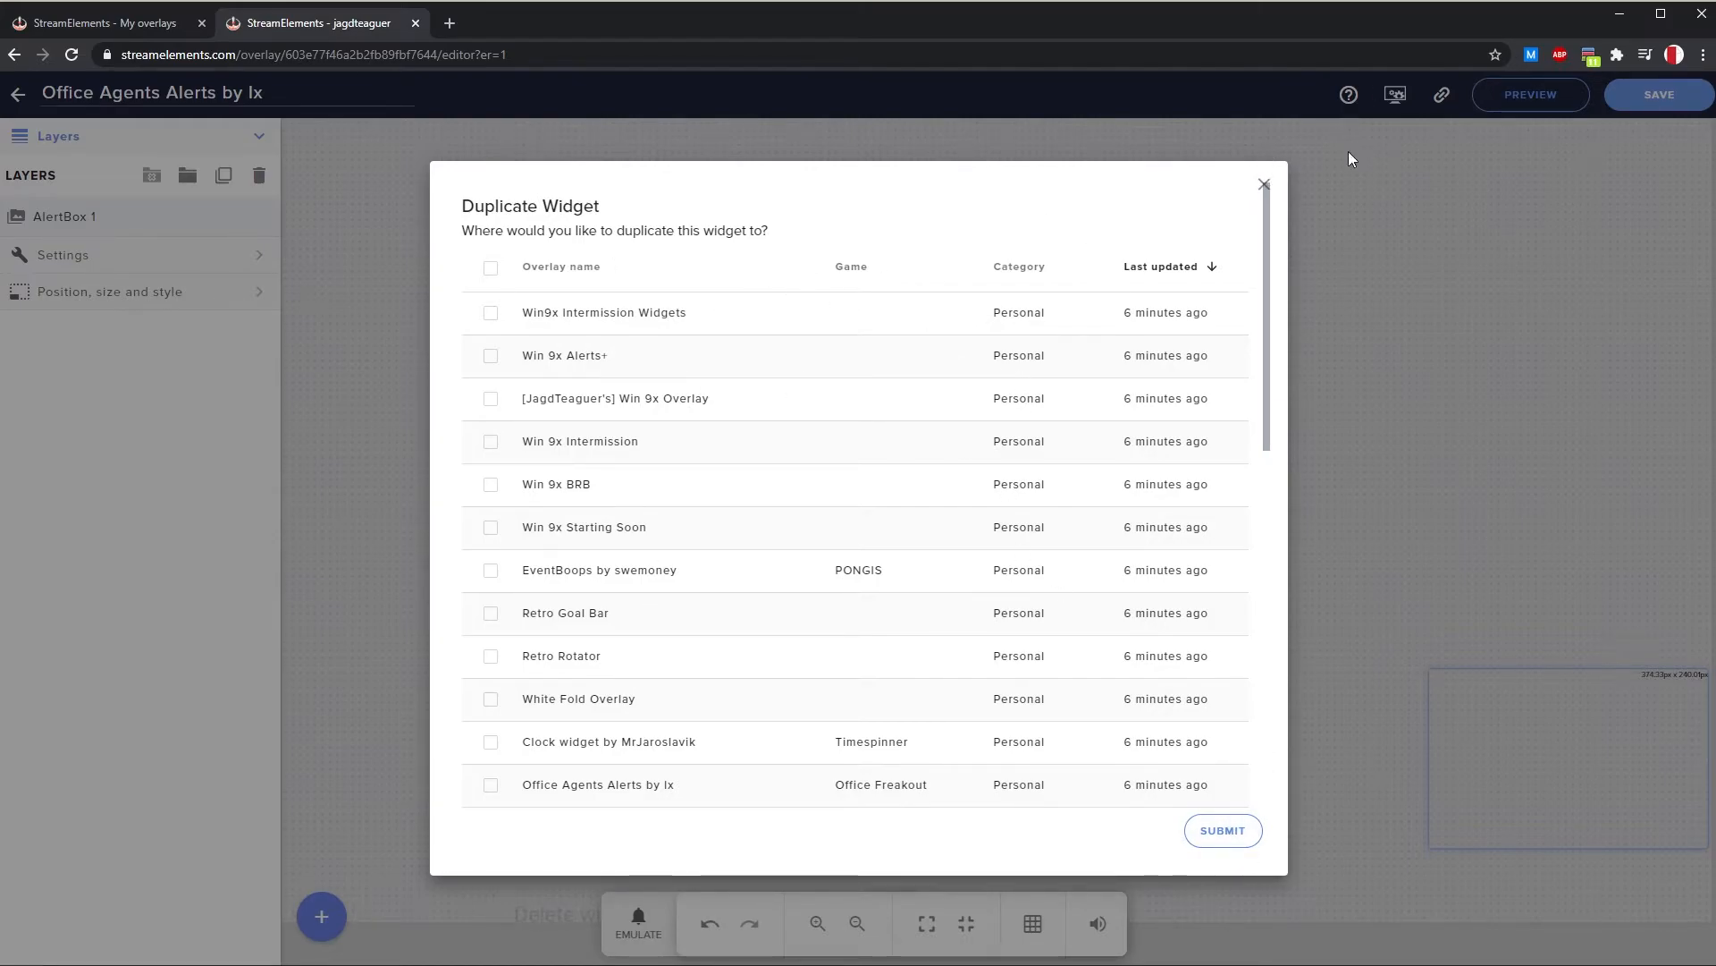
click(1264, 184)
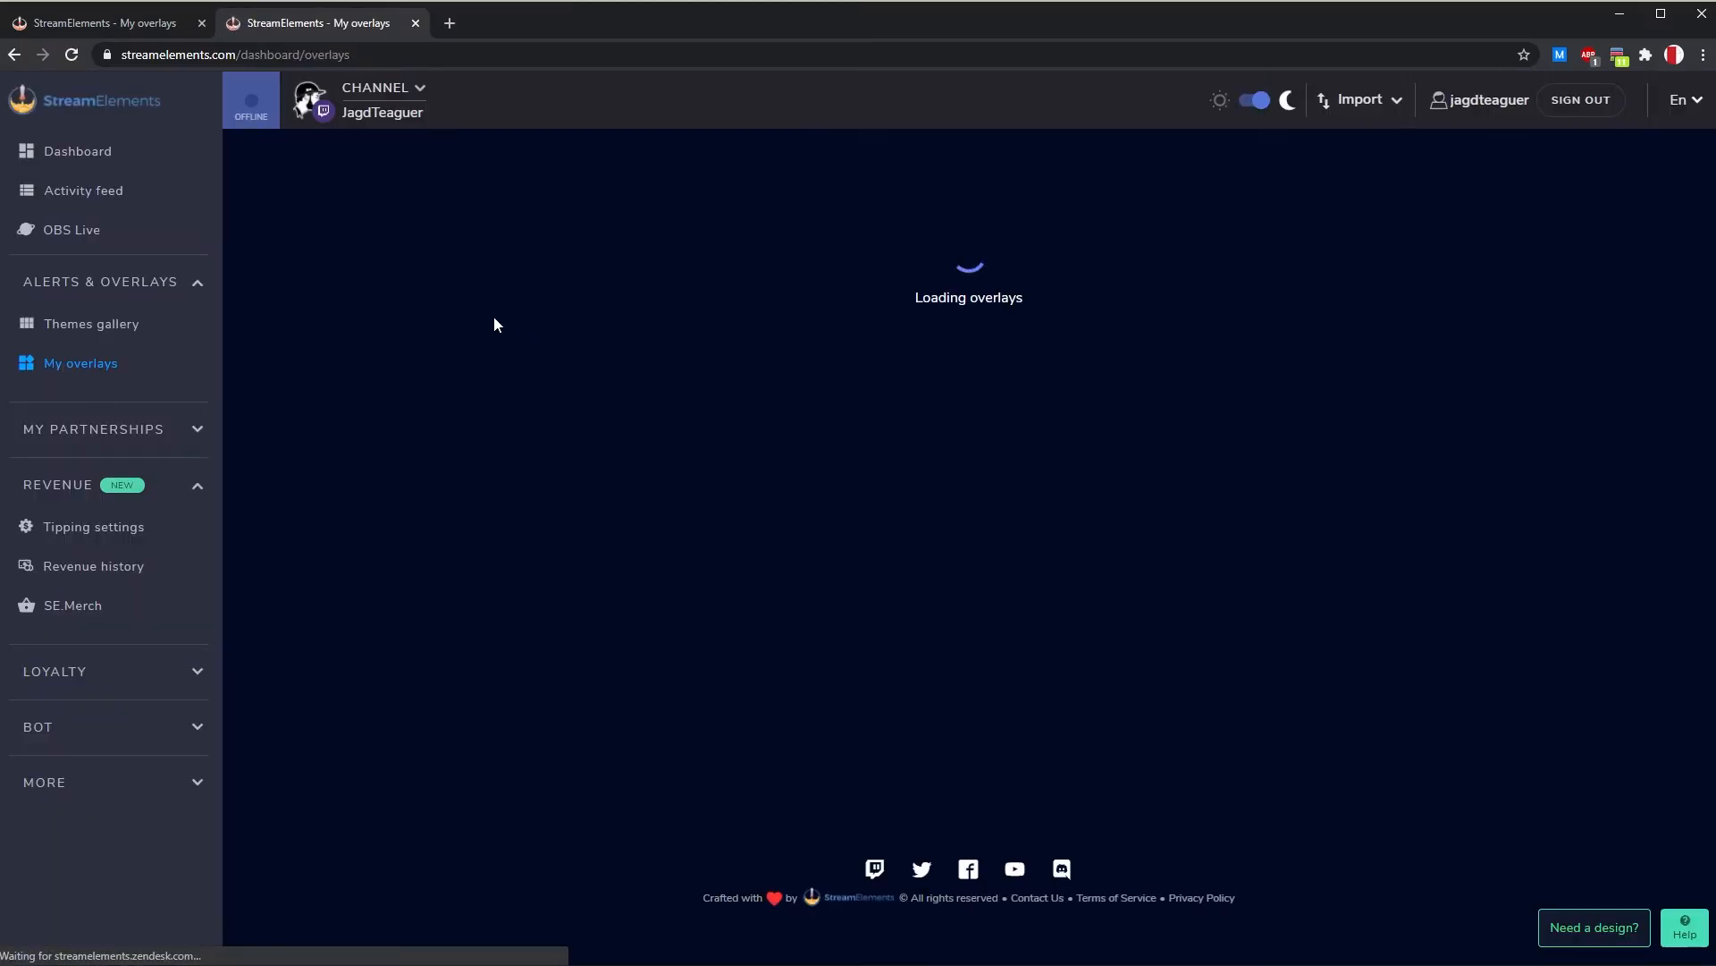
Open the Win9x Intermission Widgets overlay from My overlays for editing
drag(693, 433, 624, 404)
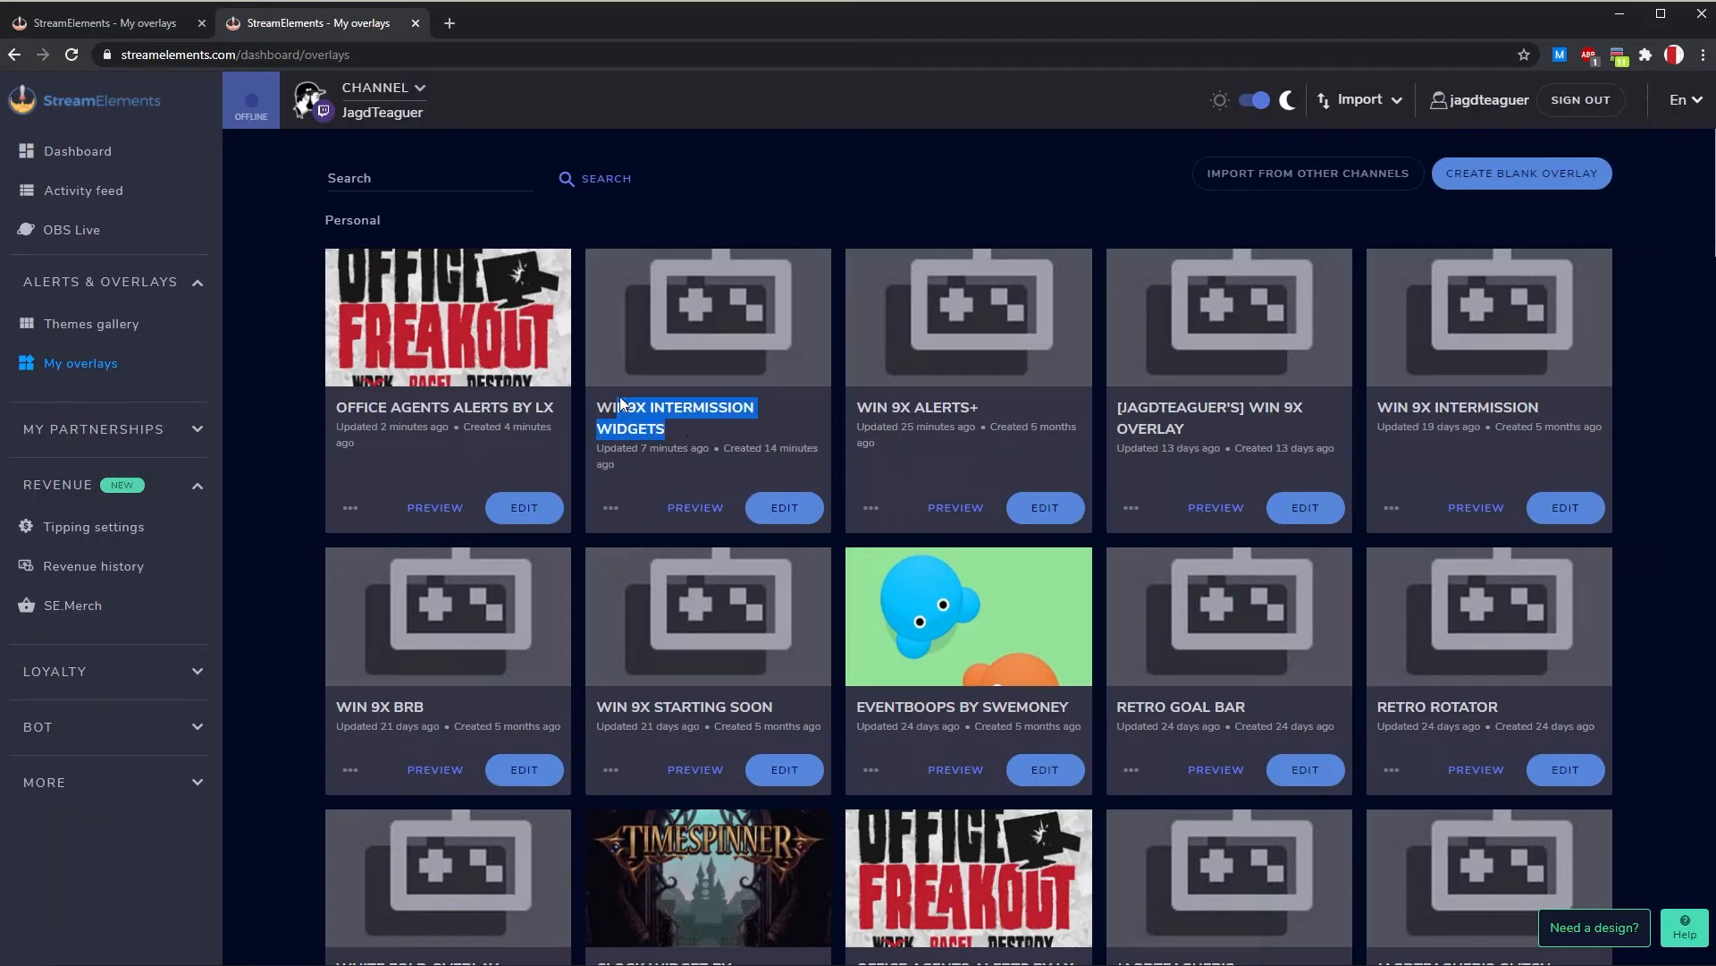
click(791, 506)
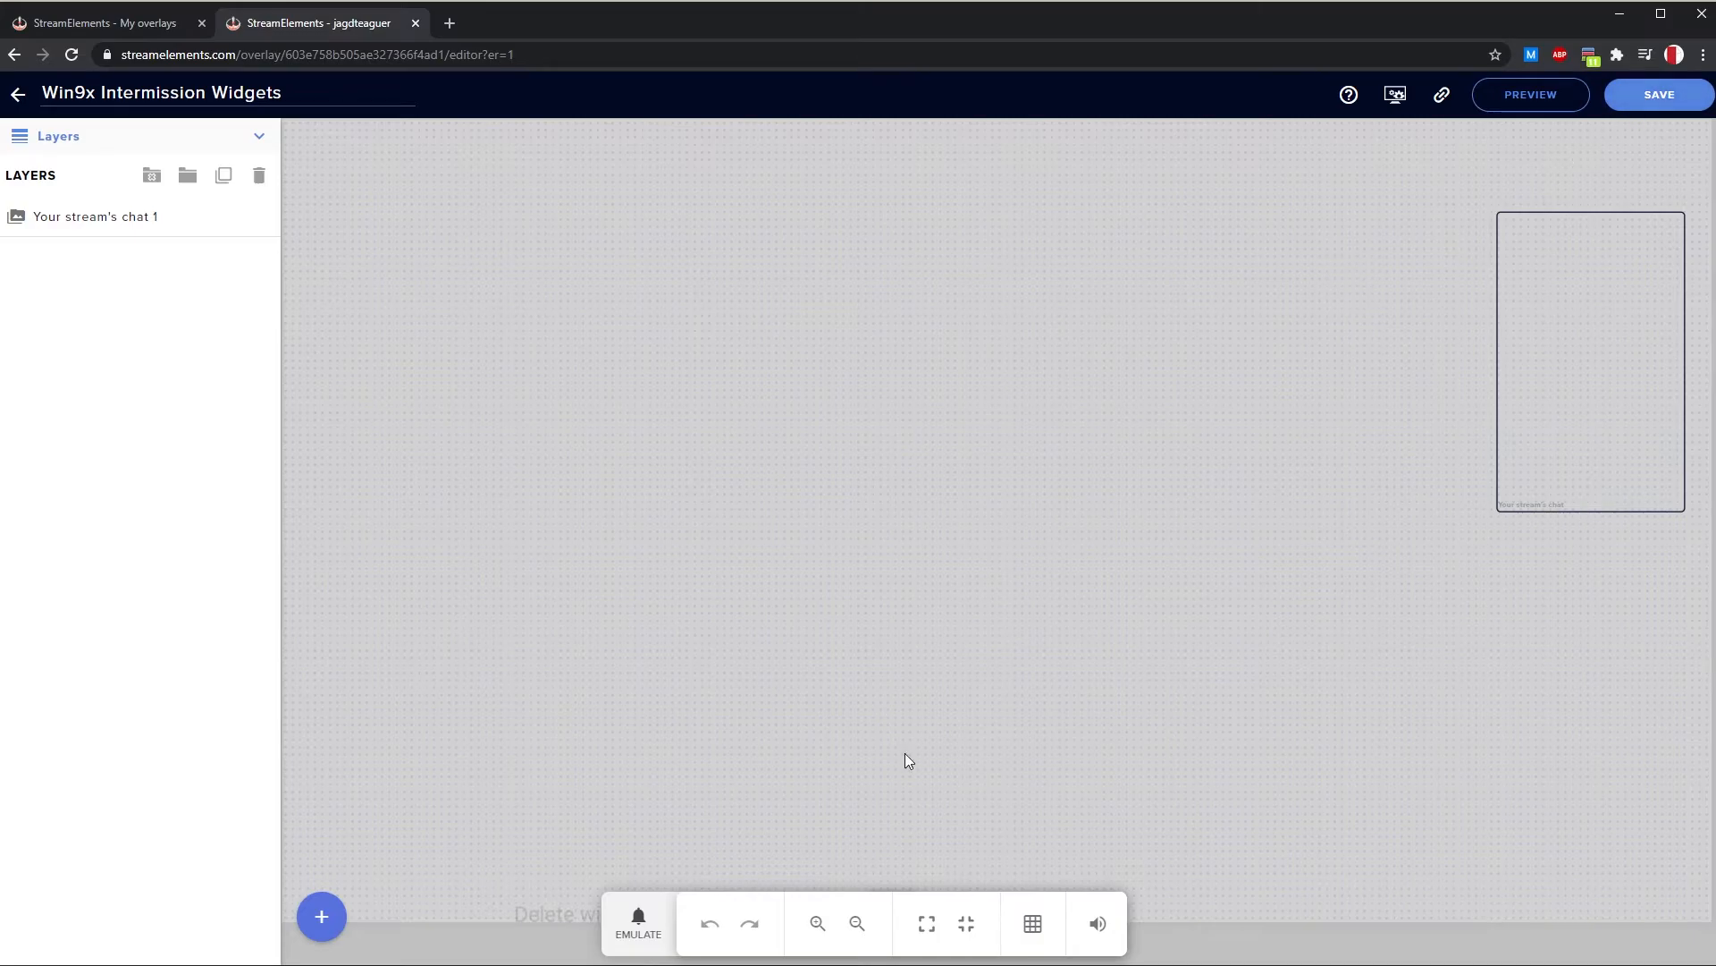
Copy the Simple Clock Widget link from the Links + Info notes, load it in a new browser tab, and open the imported overlay for editing
click(179, 13)
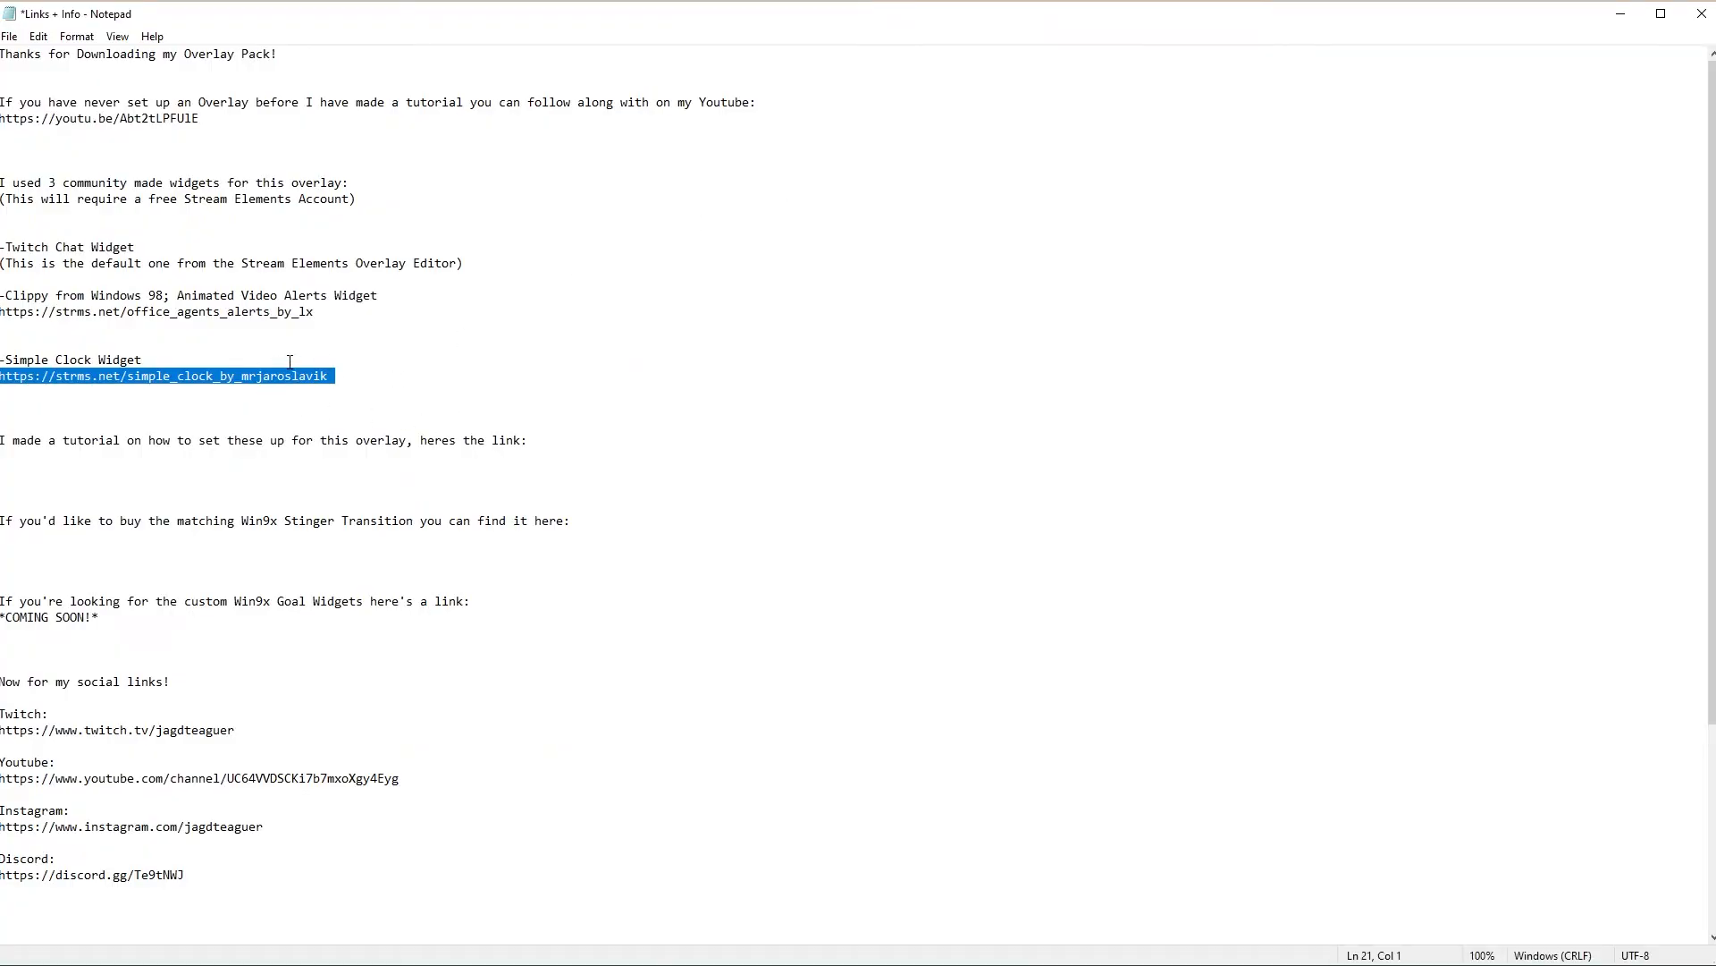
drag(336, 376, 5, 376)
drag(1229, 2, 1466, 97)
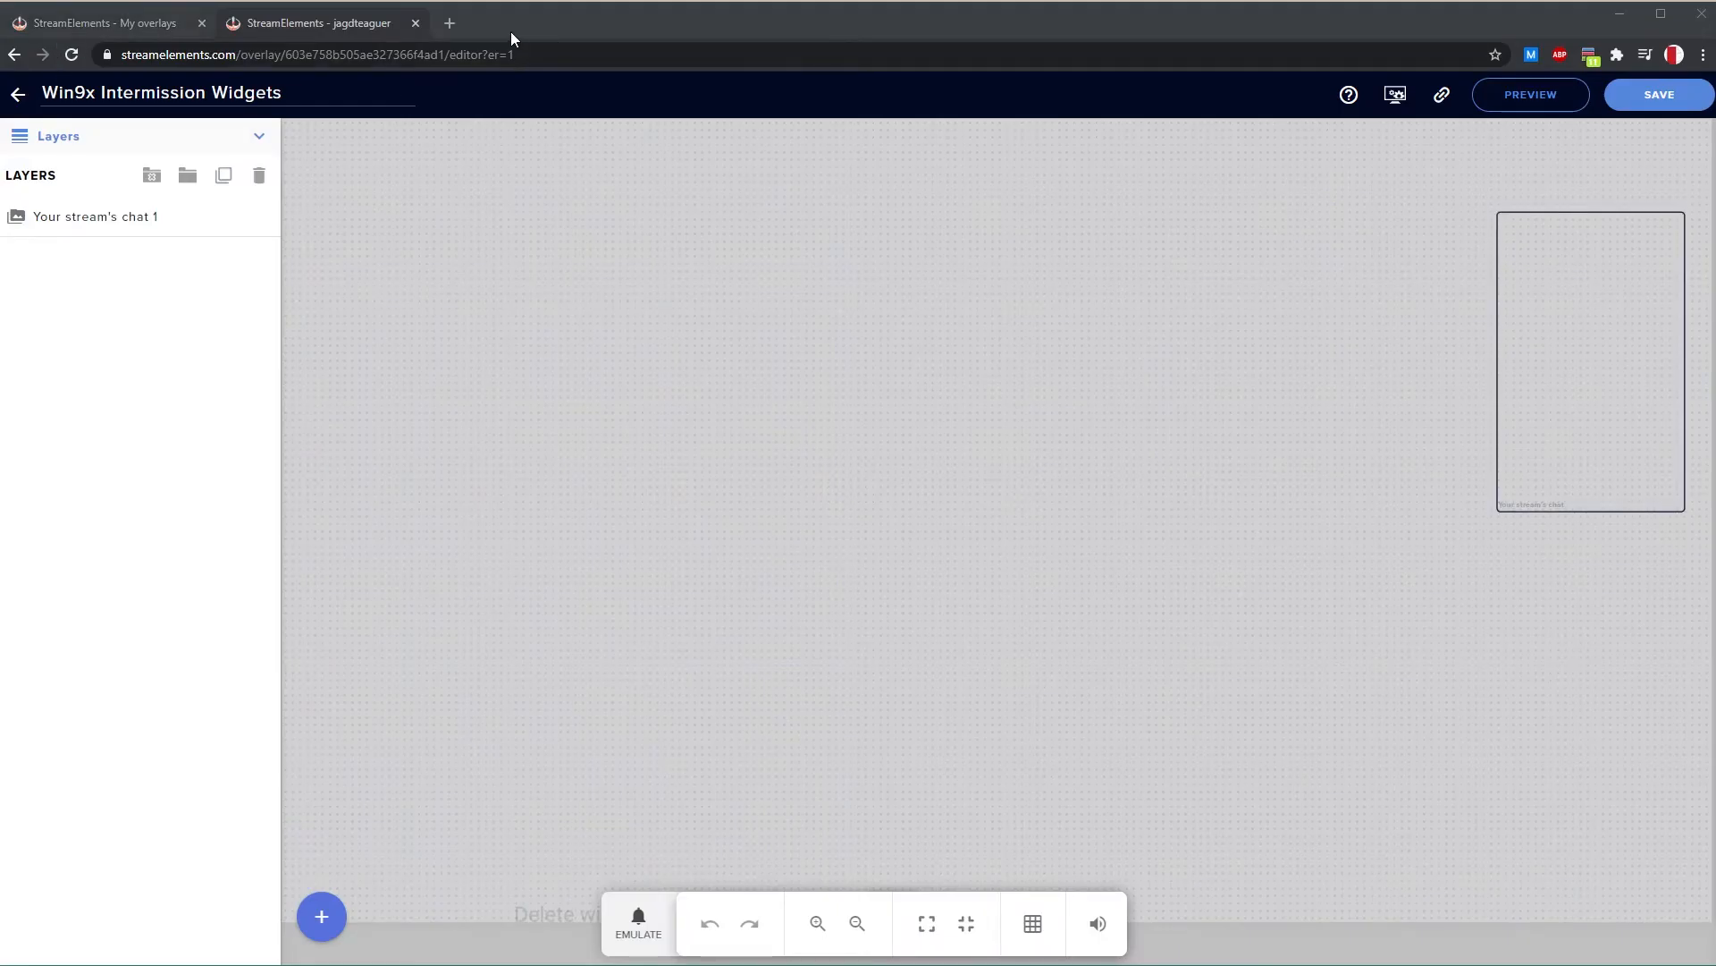
click(446, 29)
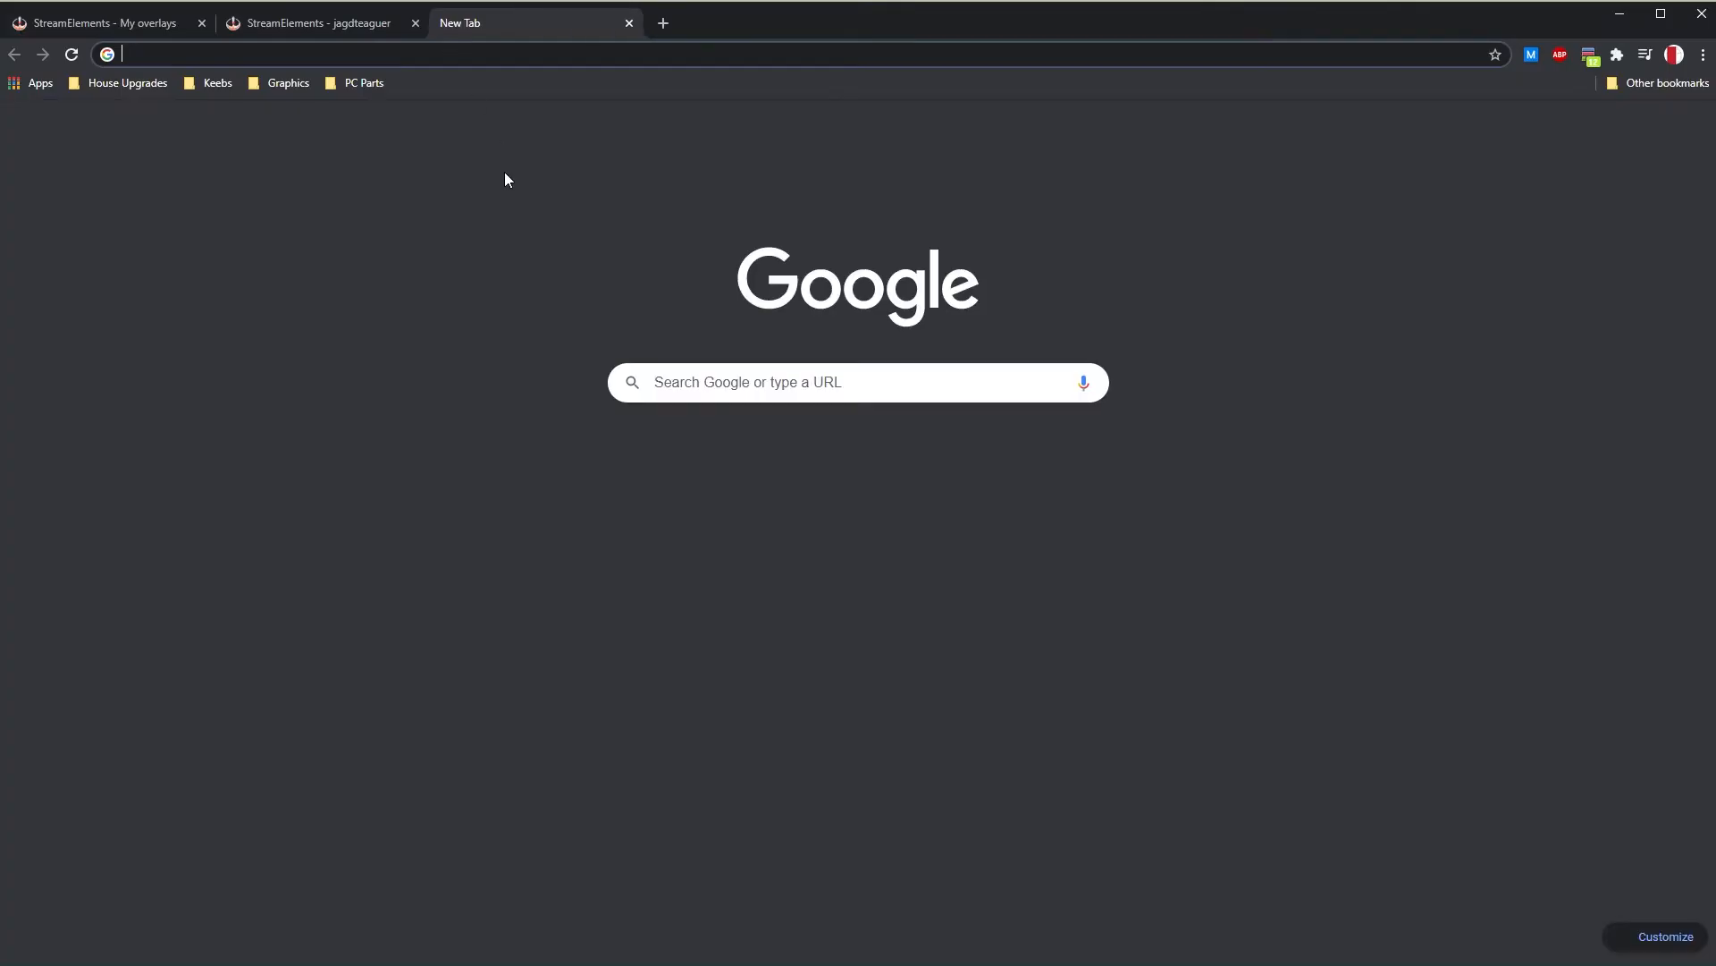
text(https://streamelements.com/dashboard/overlays/share/5f3b9ccf80b8c9a54548087e)
key(Return)
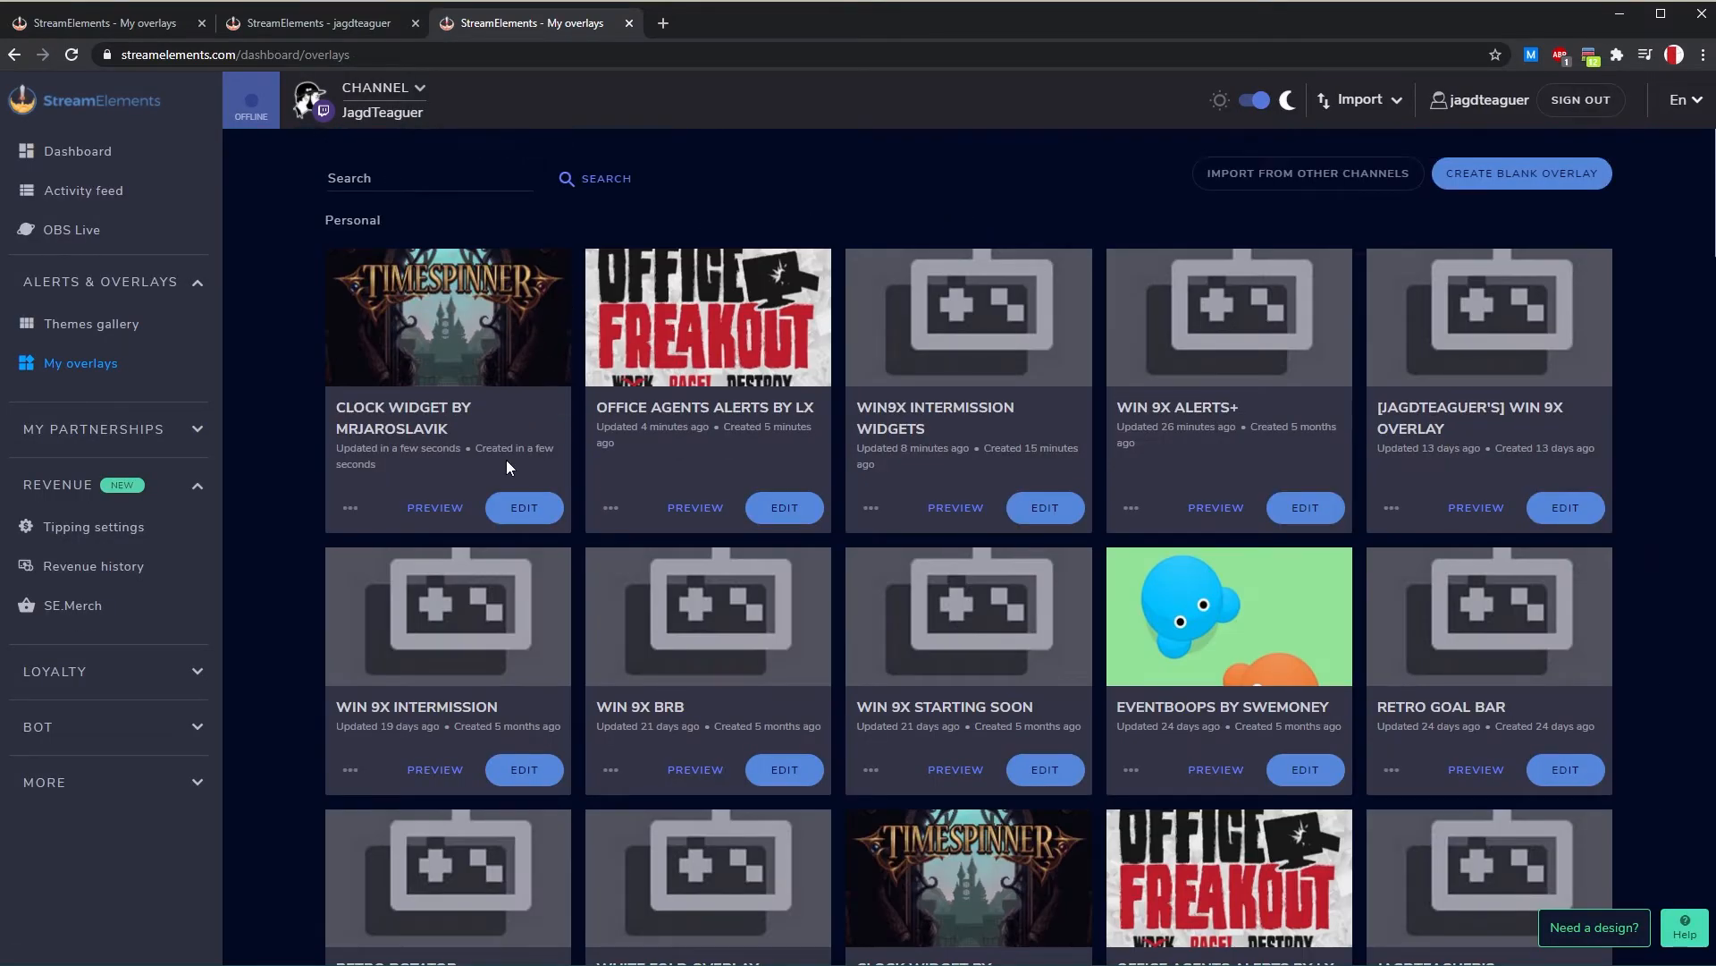
click(538, 516)
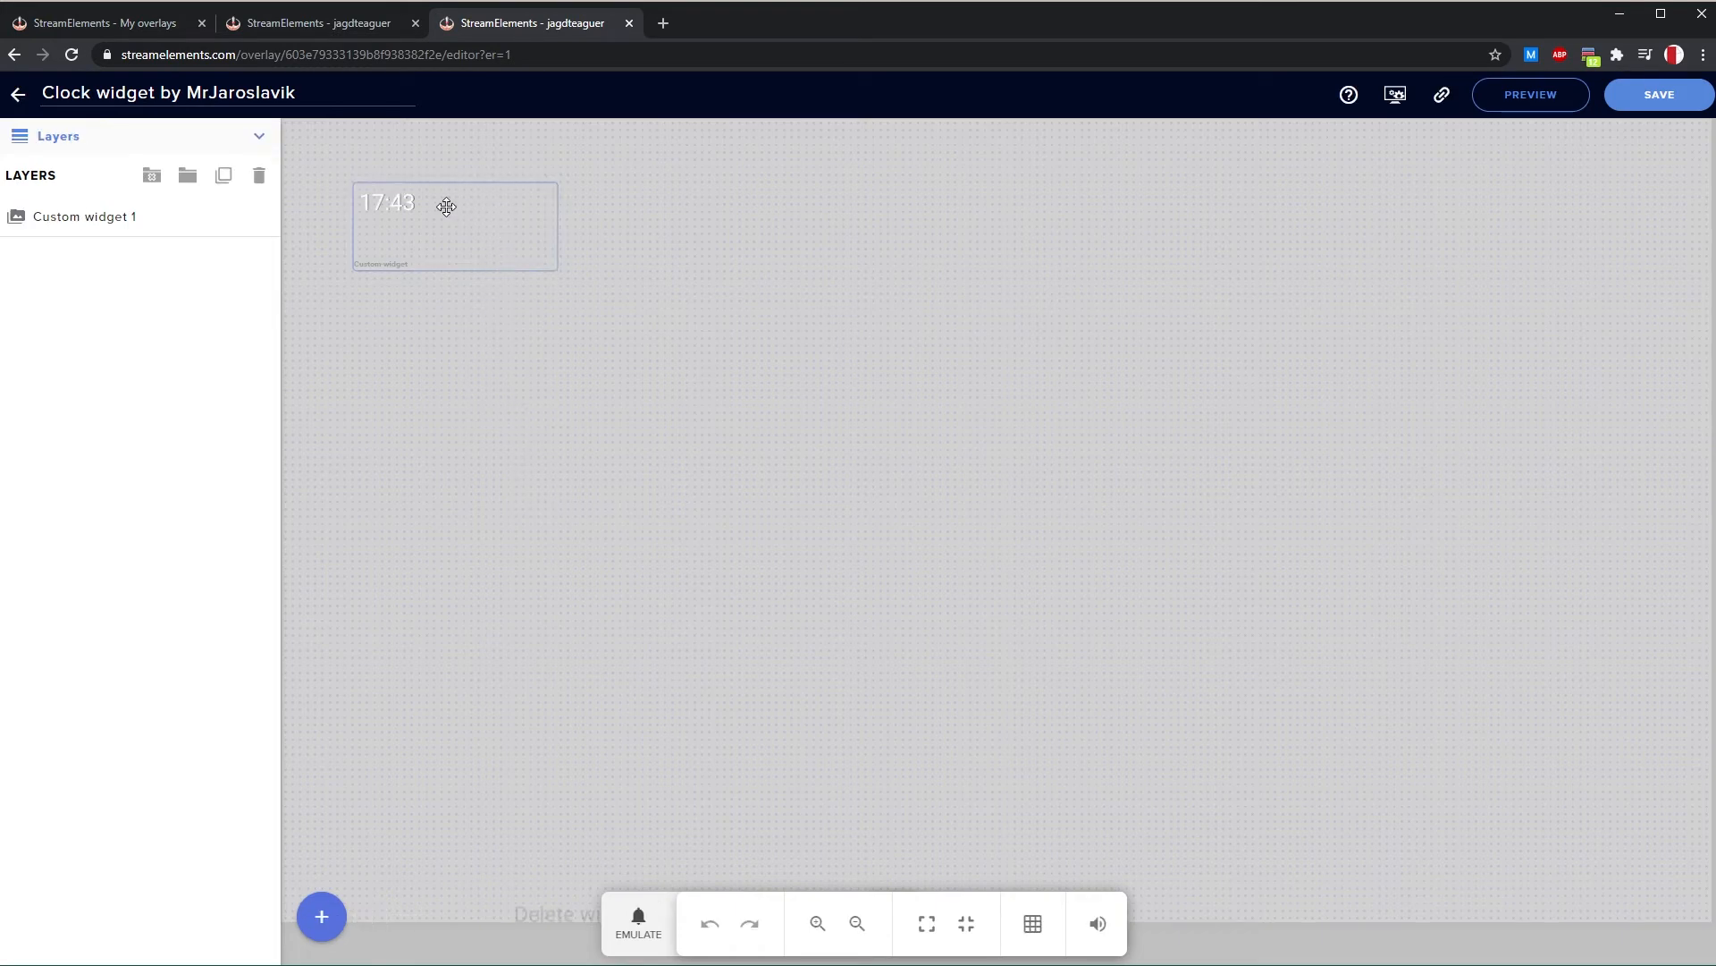
Set the clock widget's timezone to Etc/GMT-7 and its format to 12 hours
click(126, 226)
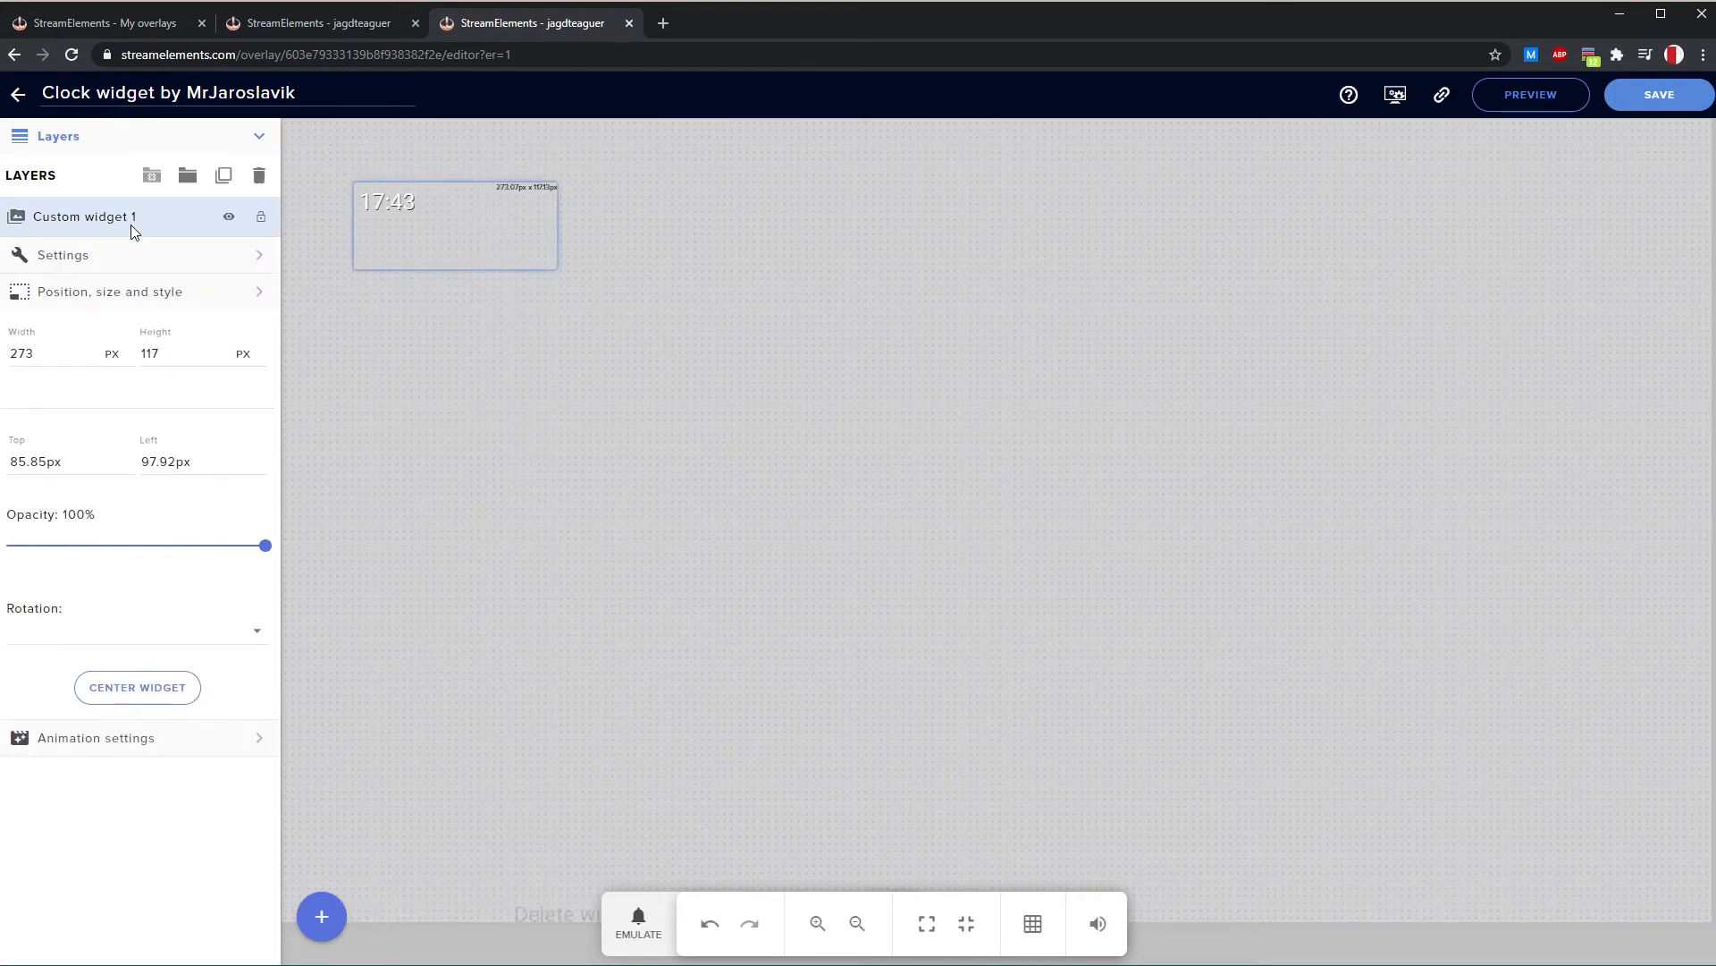
click(170, 255)
click(176, 322)
scroll(179, 345, down, 5)
scroll(150, 363, down, 5)
click(93, 368)
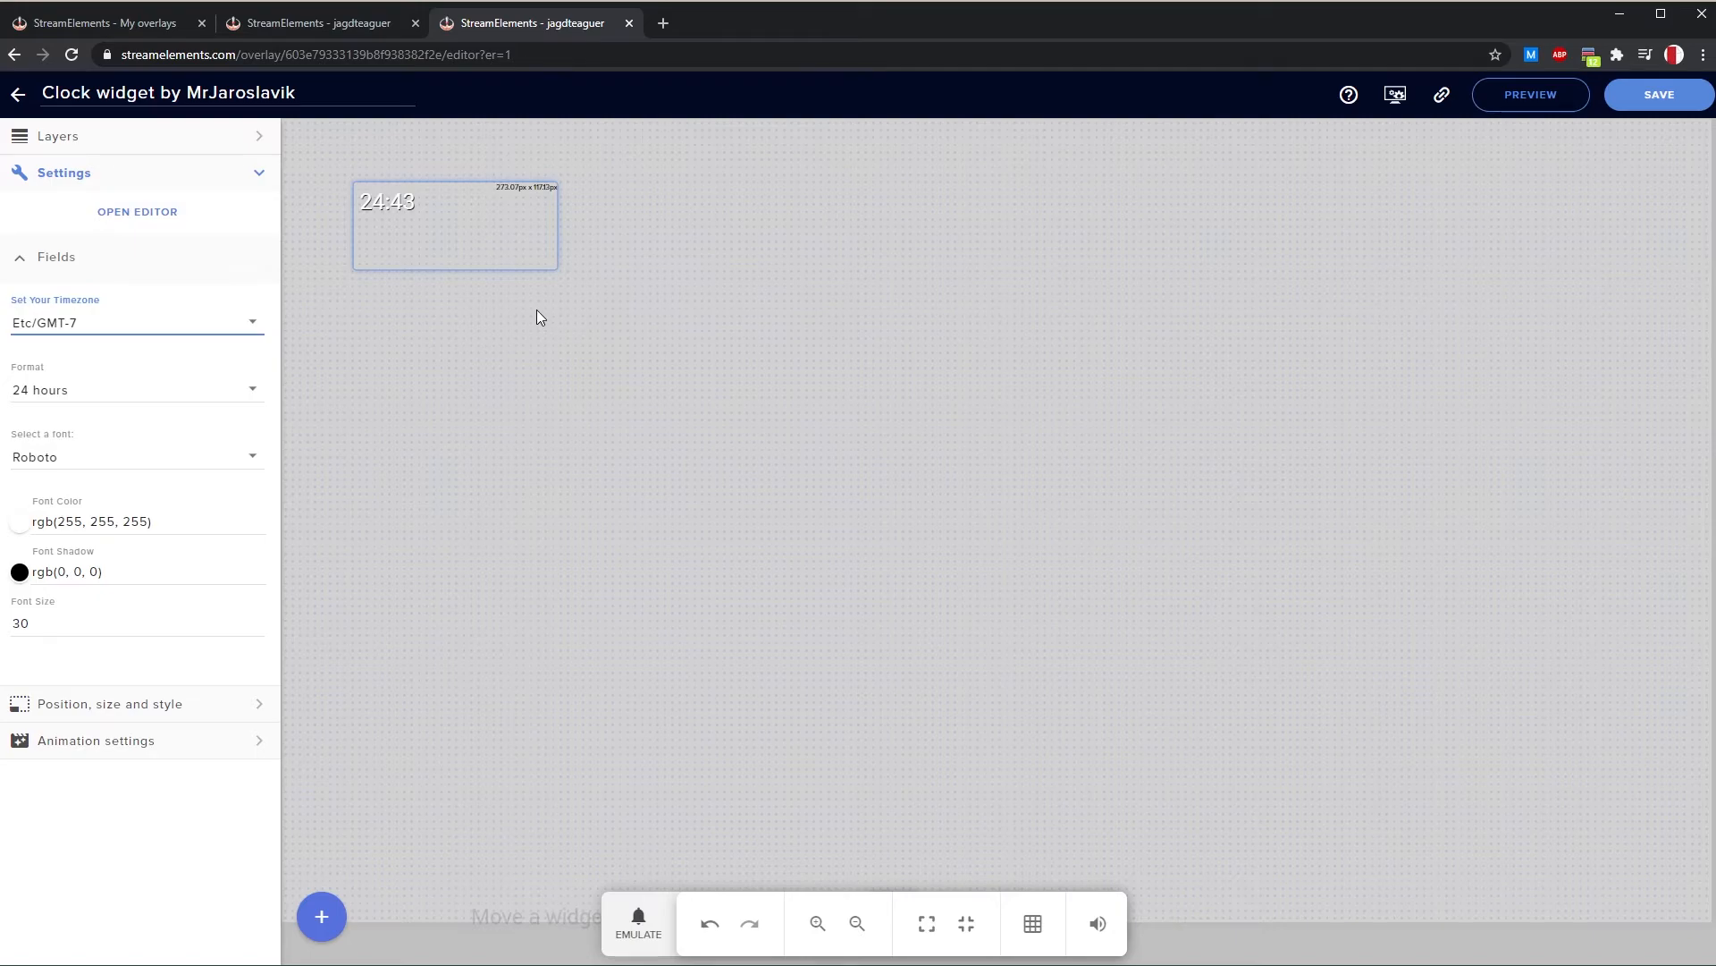
click(157, 395)
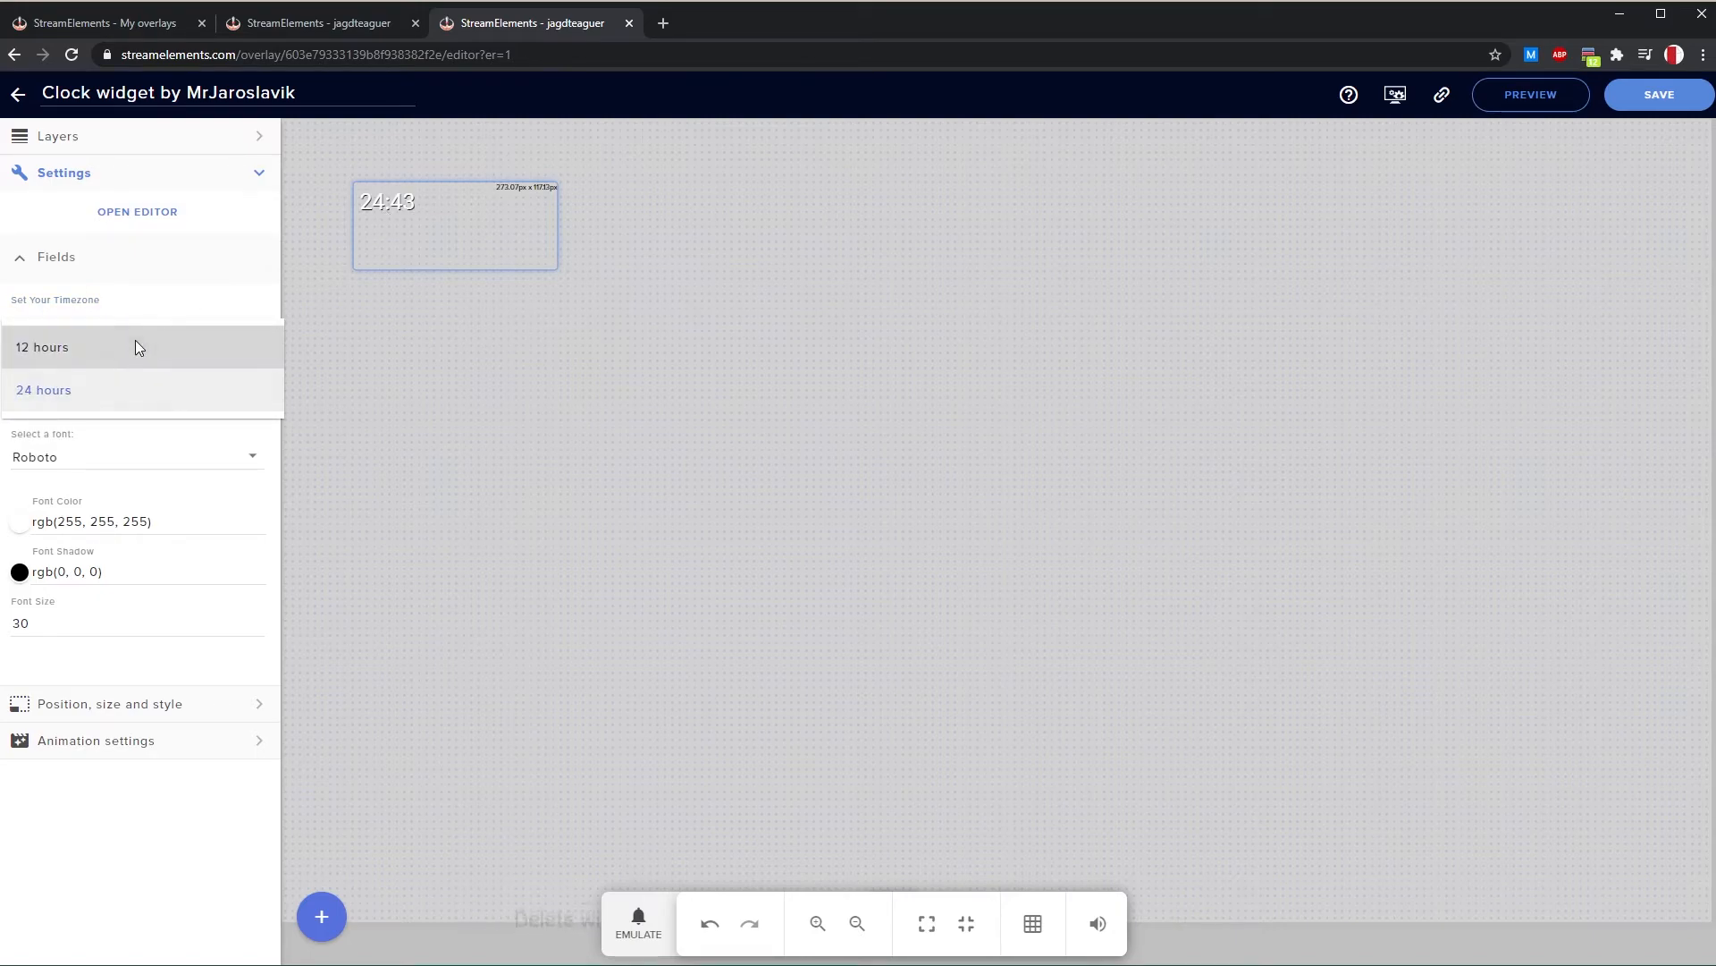
click(137, 347)
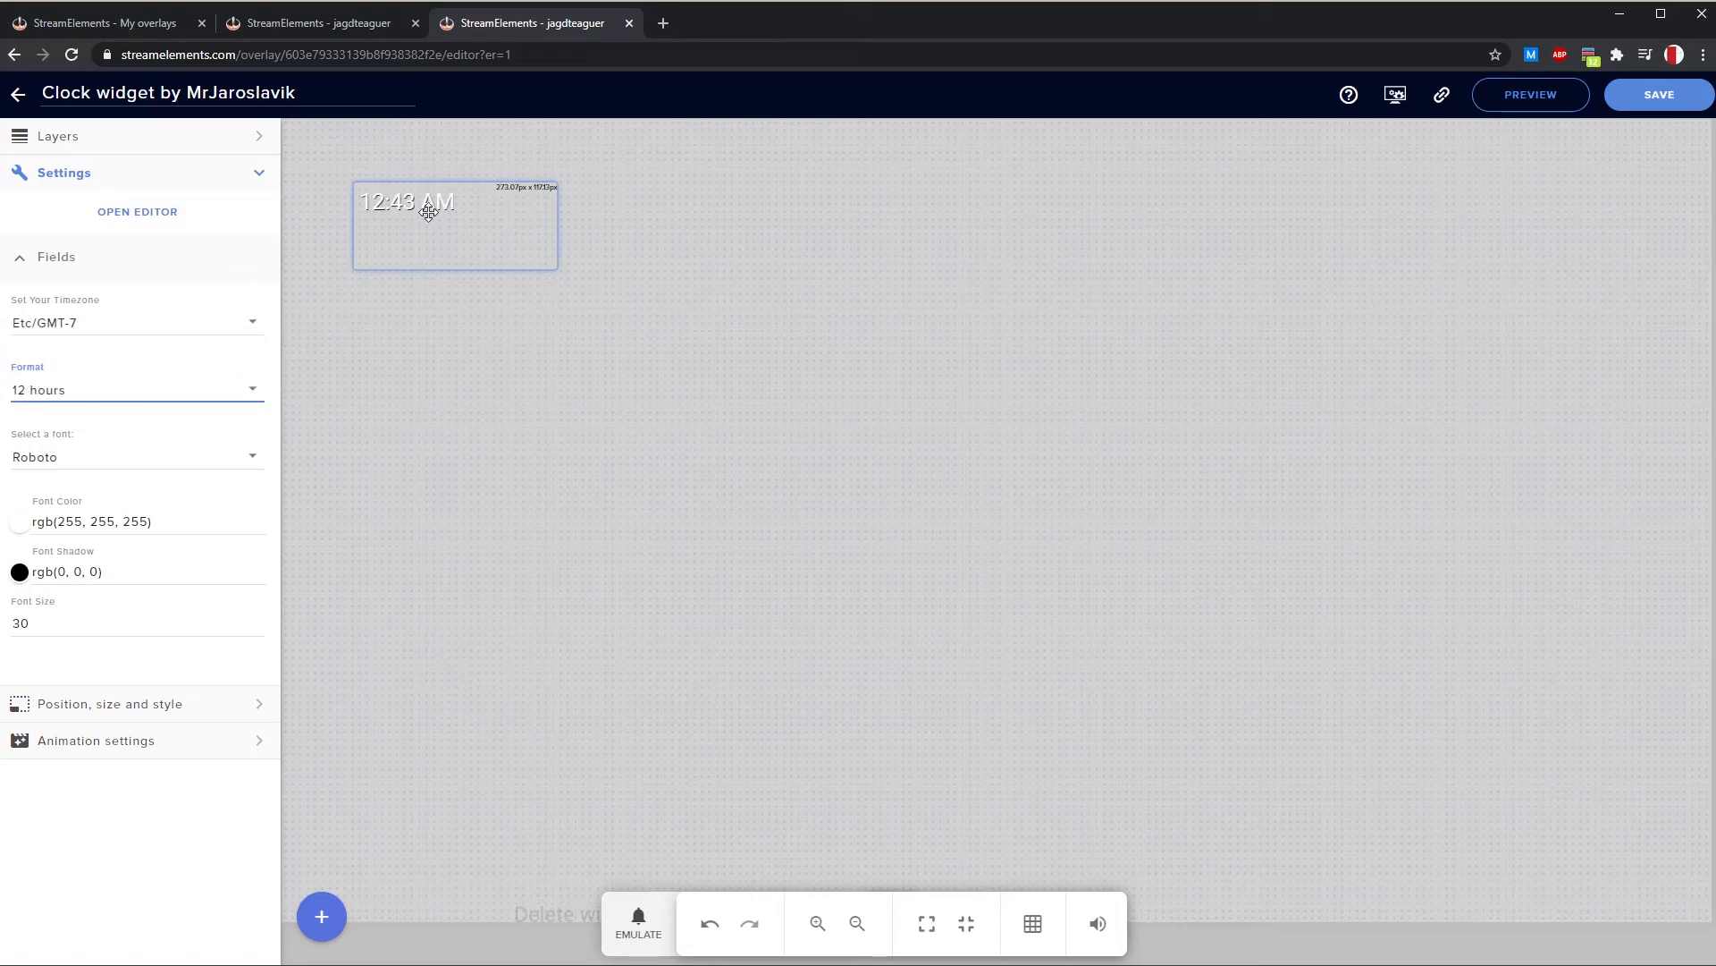
Set the clock widget's font to DM Sans
click(129, 461)
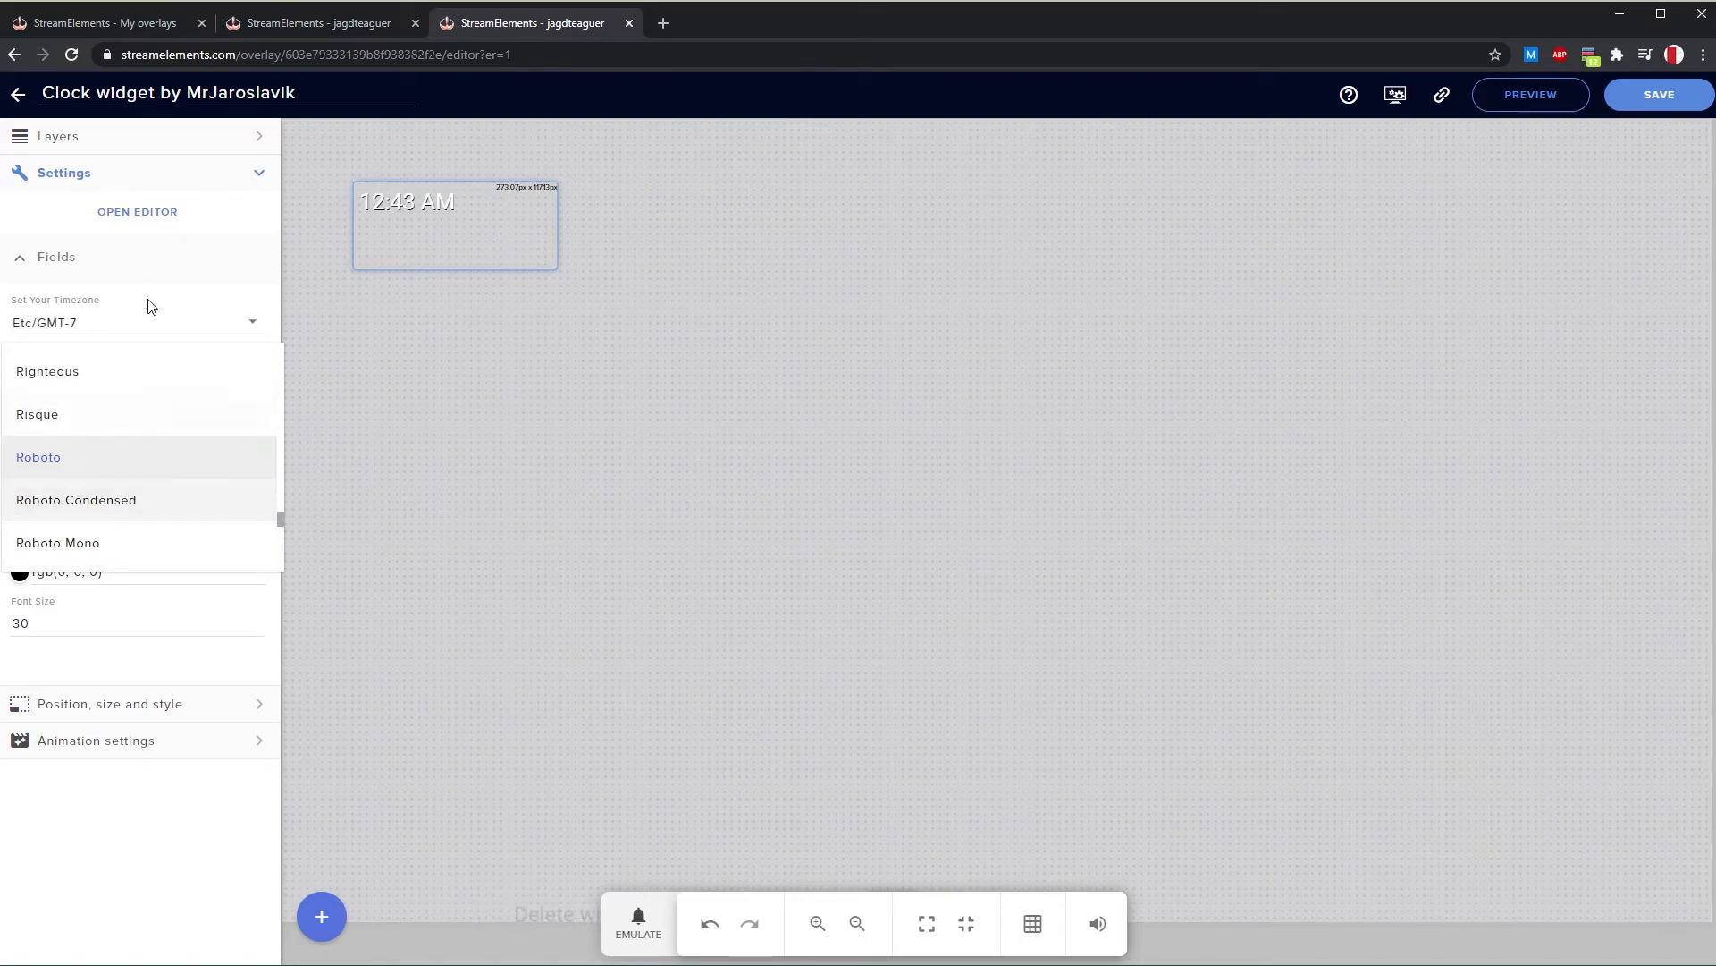
click(152, 451)
click(135, 463)
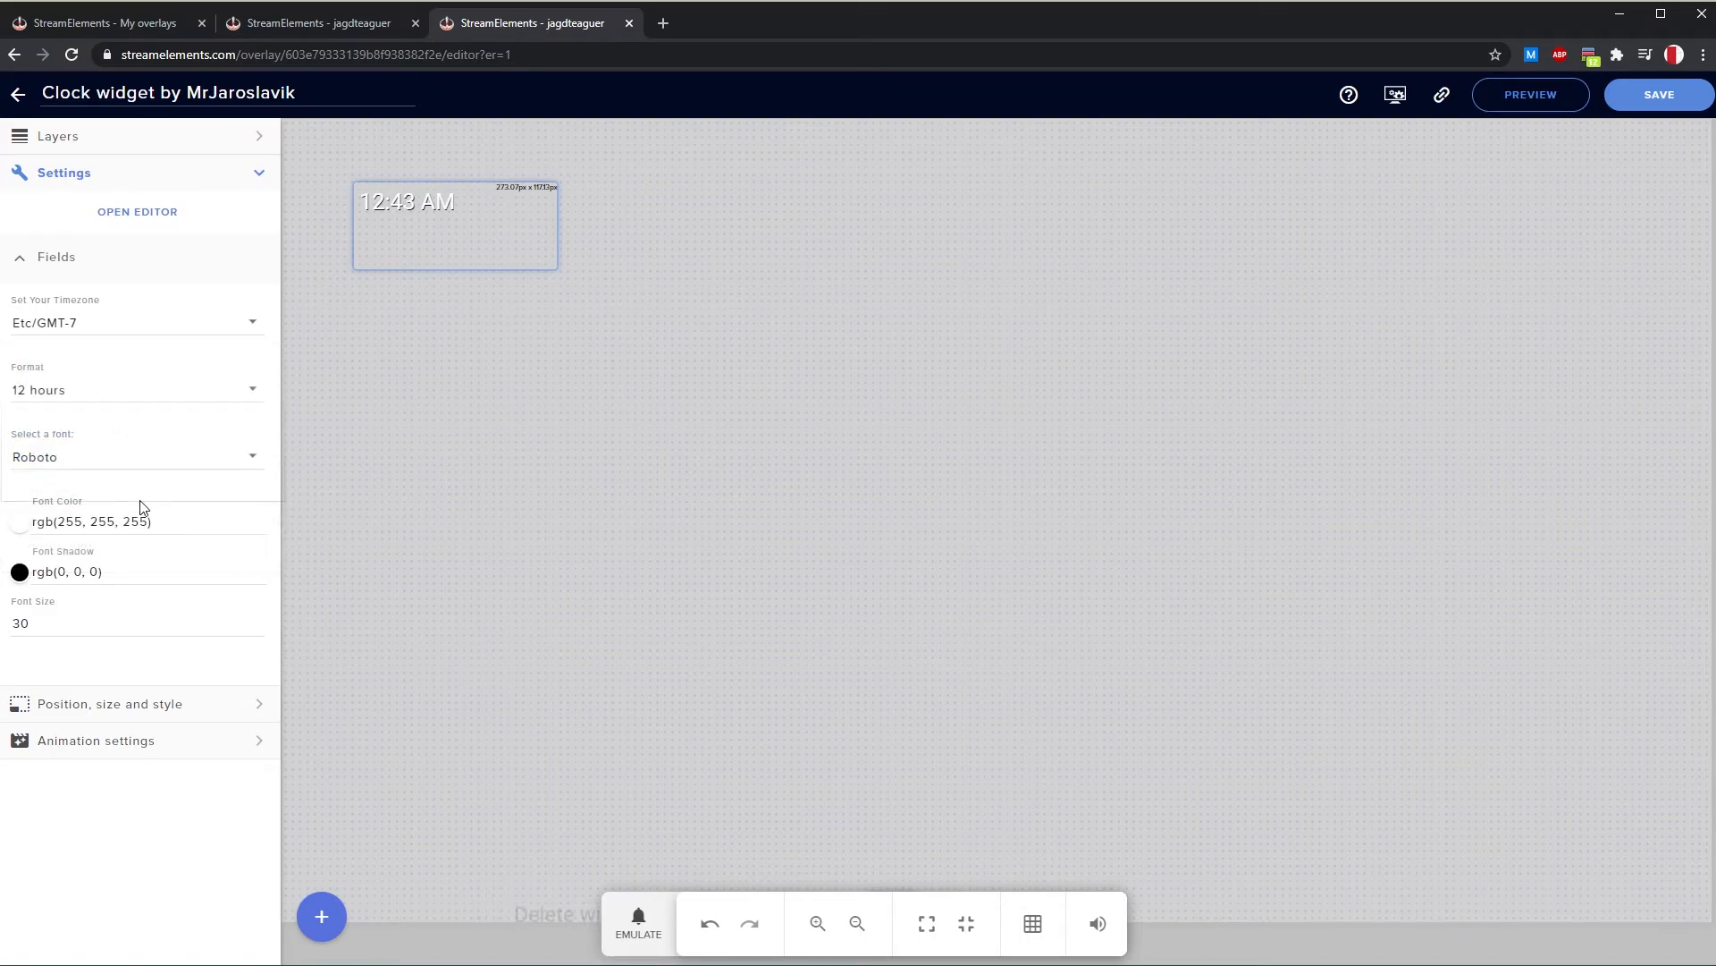
scroll(126, 509, down, 4)
scroll(125, 507, up, 20)
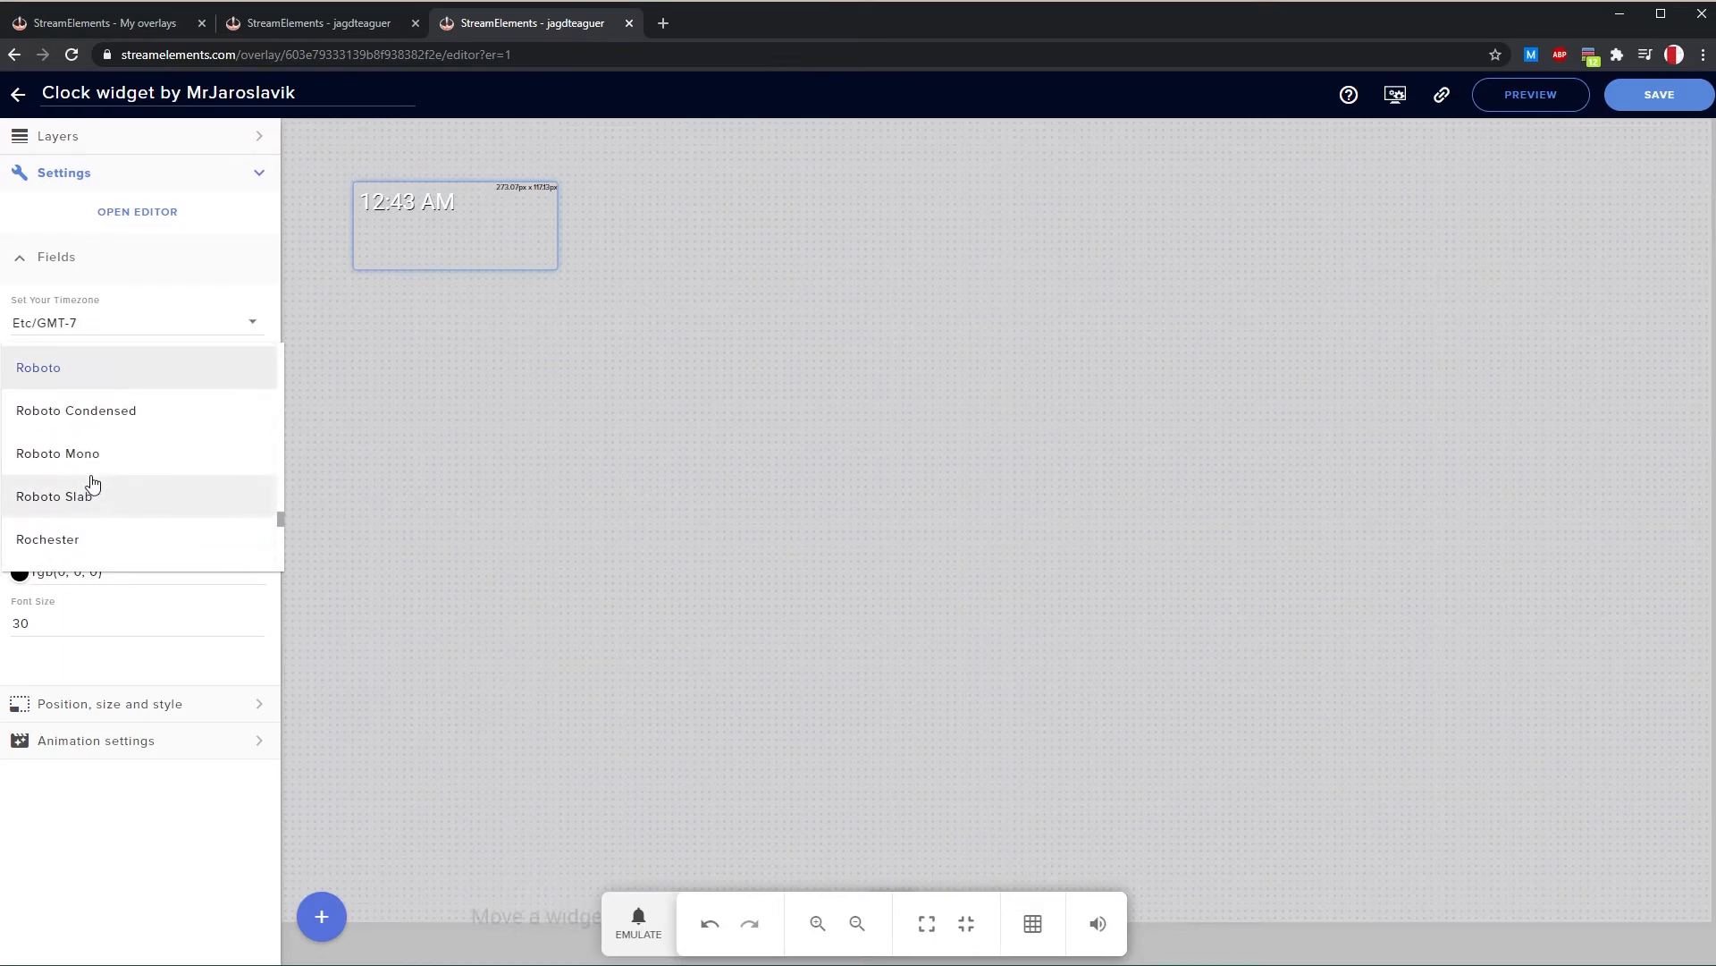
scroll(91, 464, up, 20)
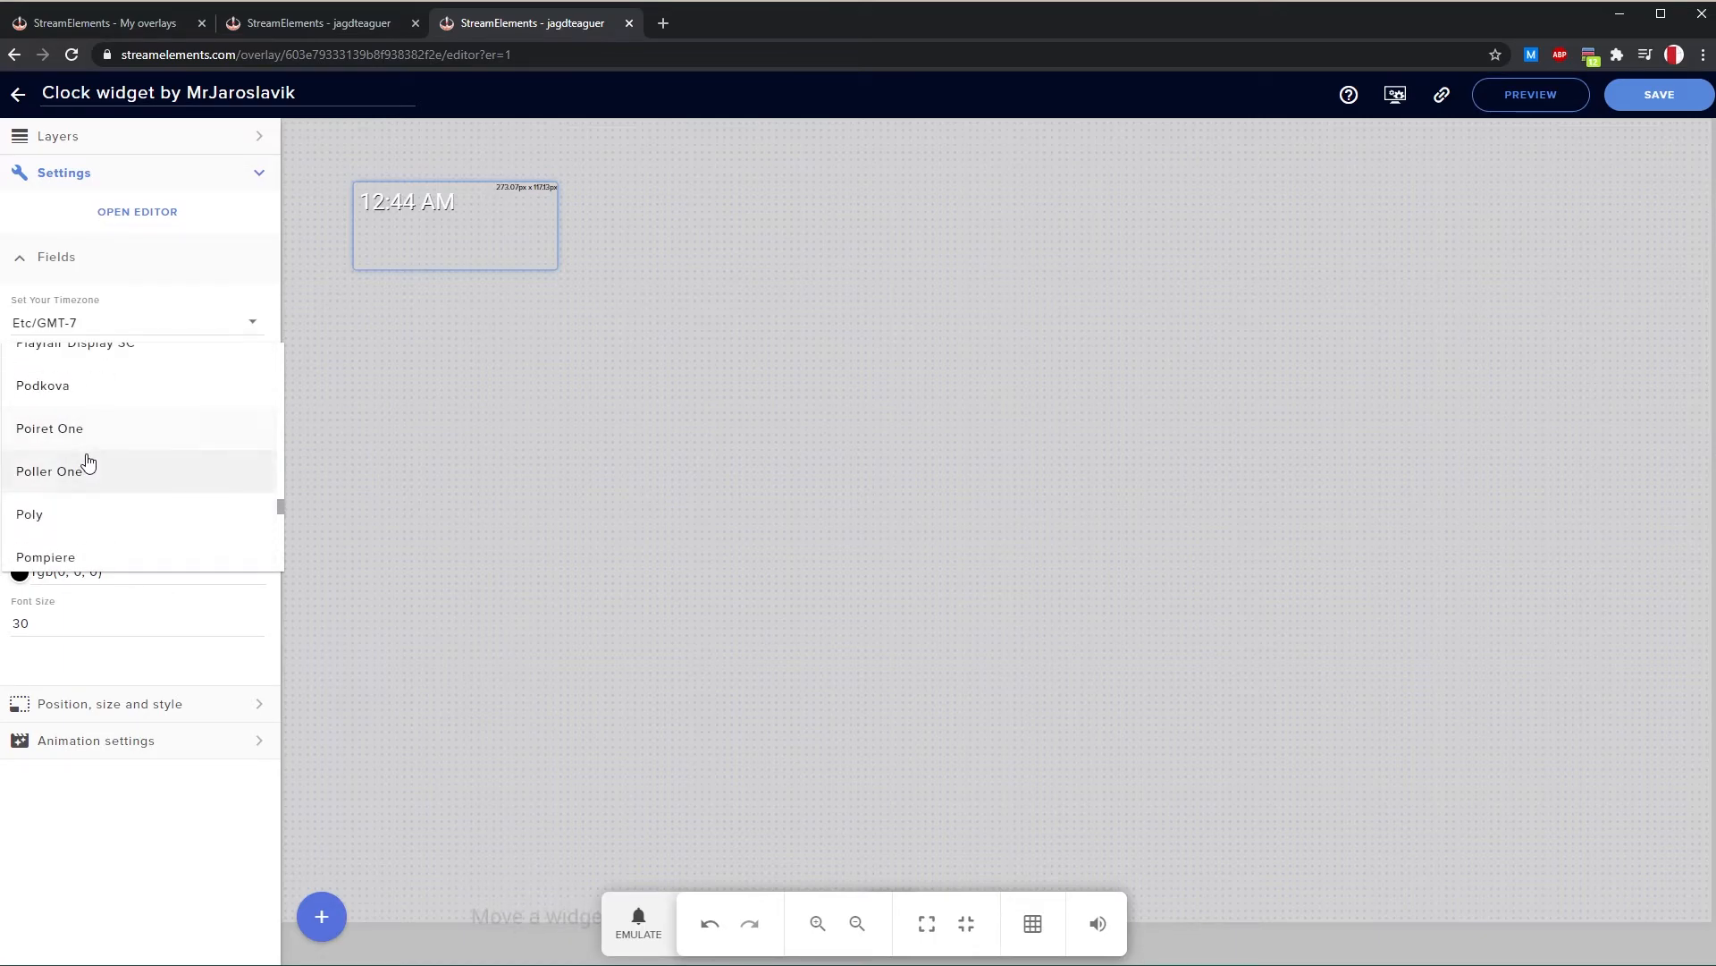
scroll(65, 459, up, 20)
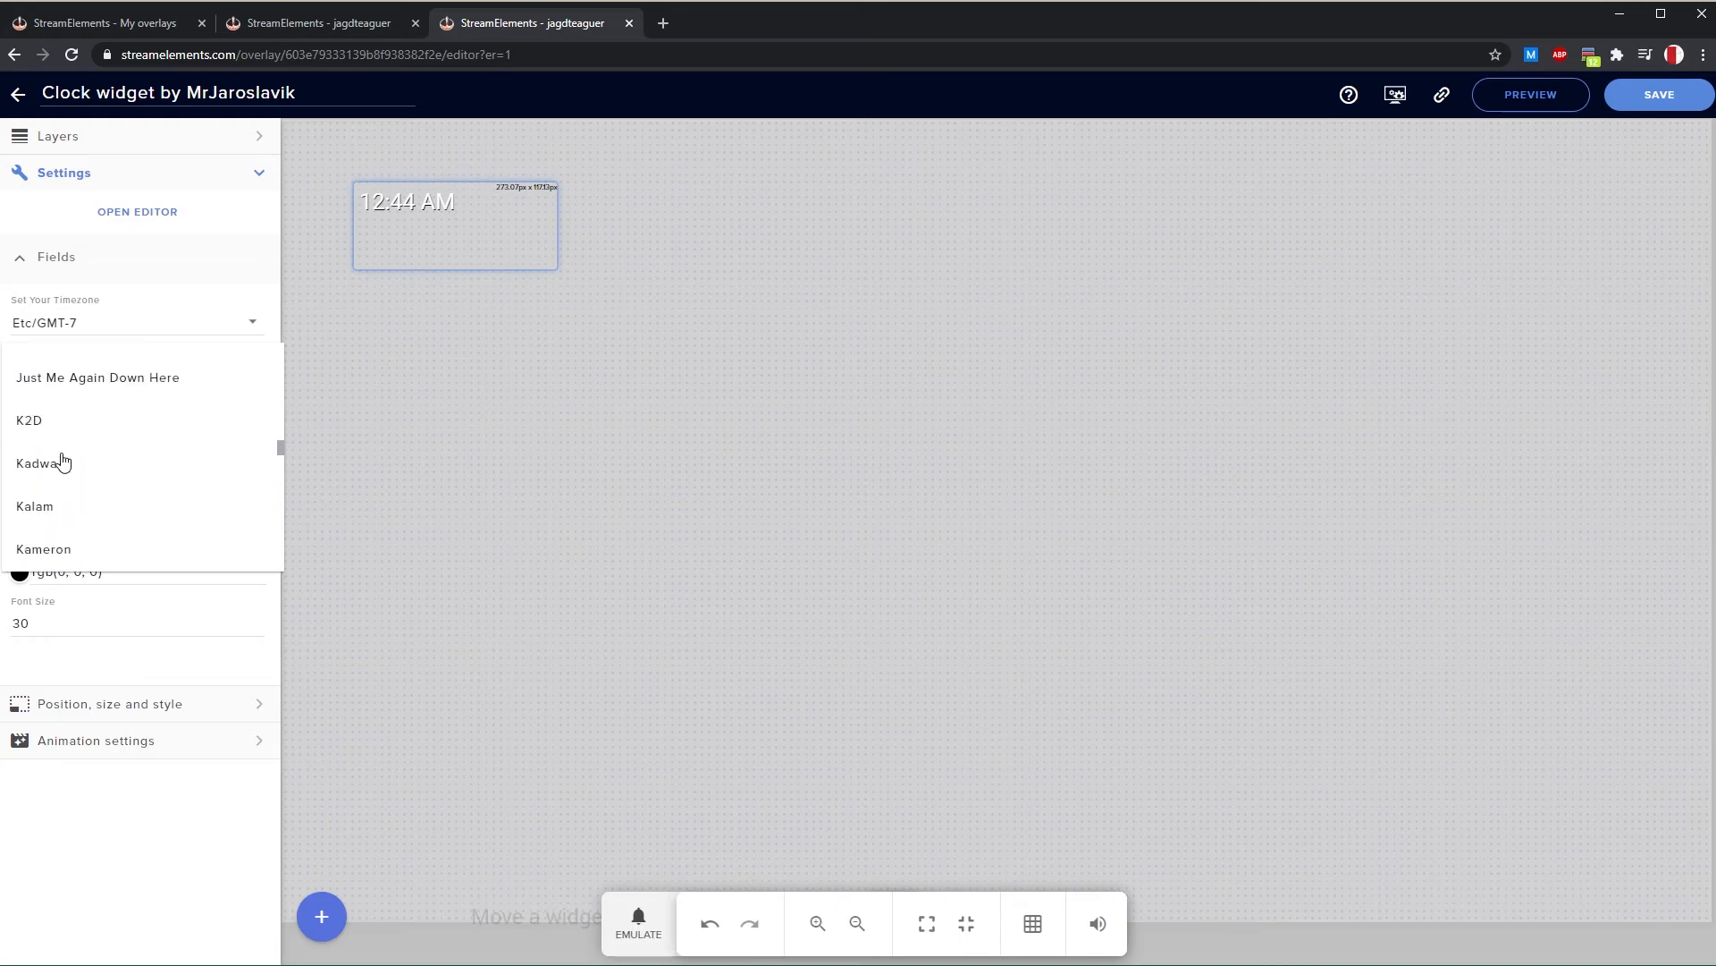
scroll(67, 456, up, 20)
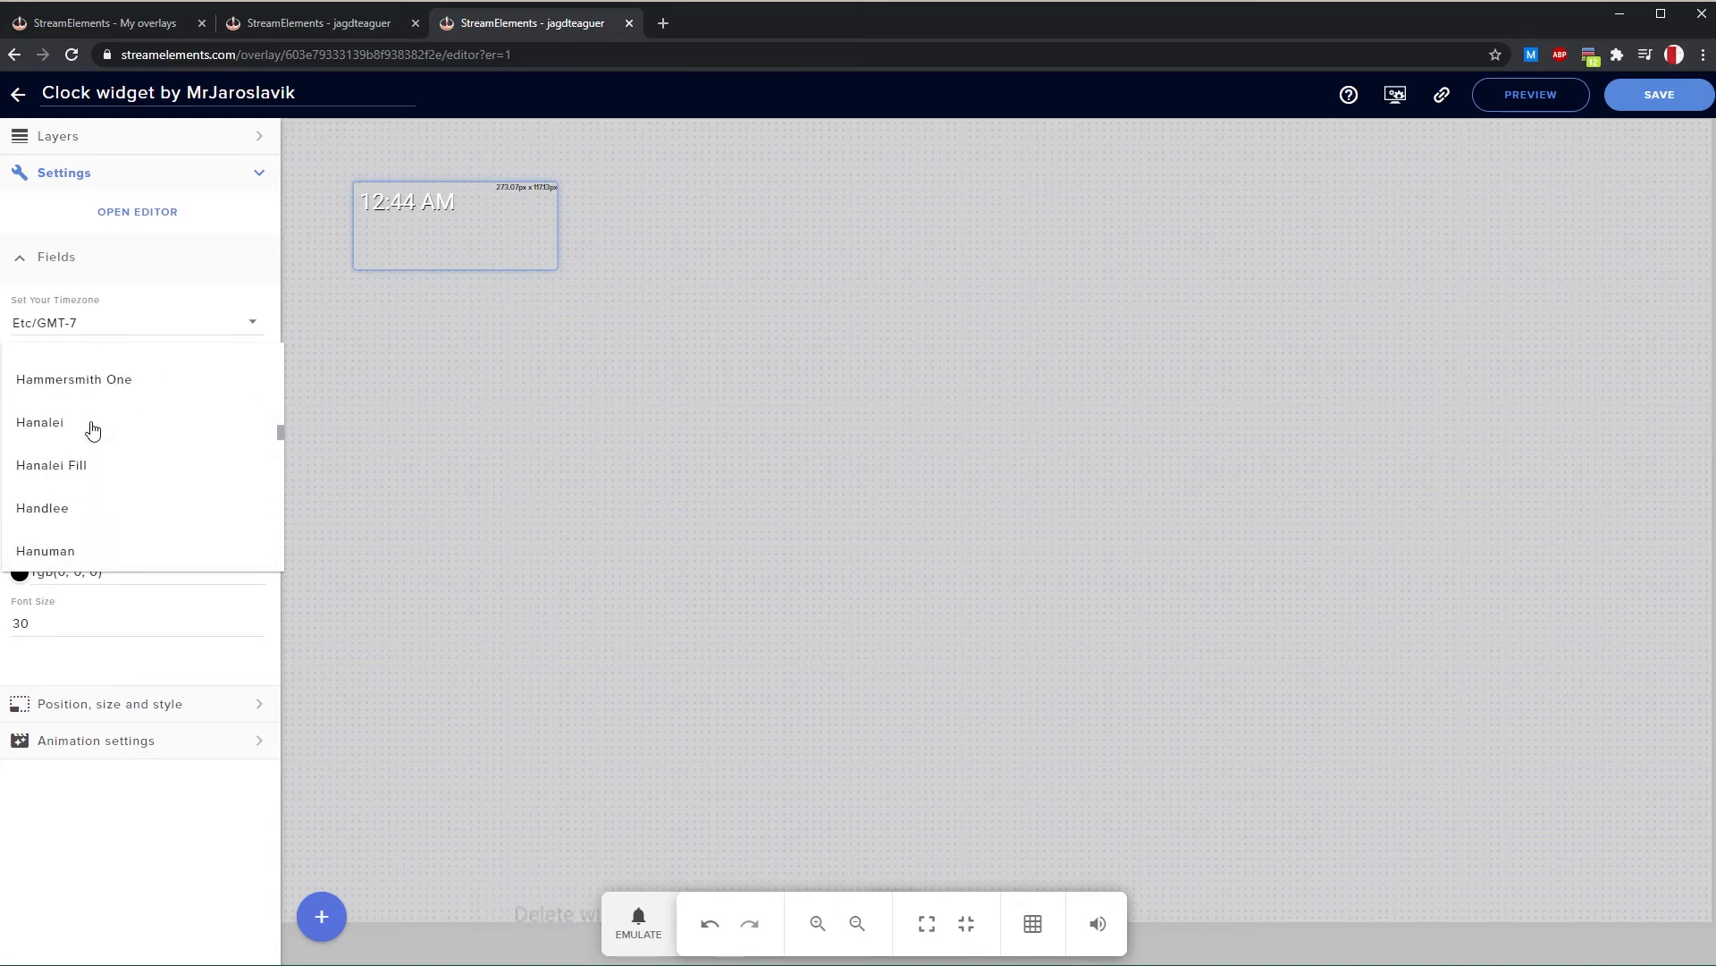
scroll(92, 477, down, 7)
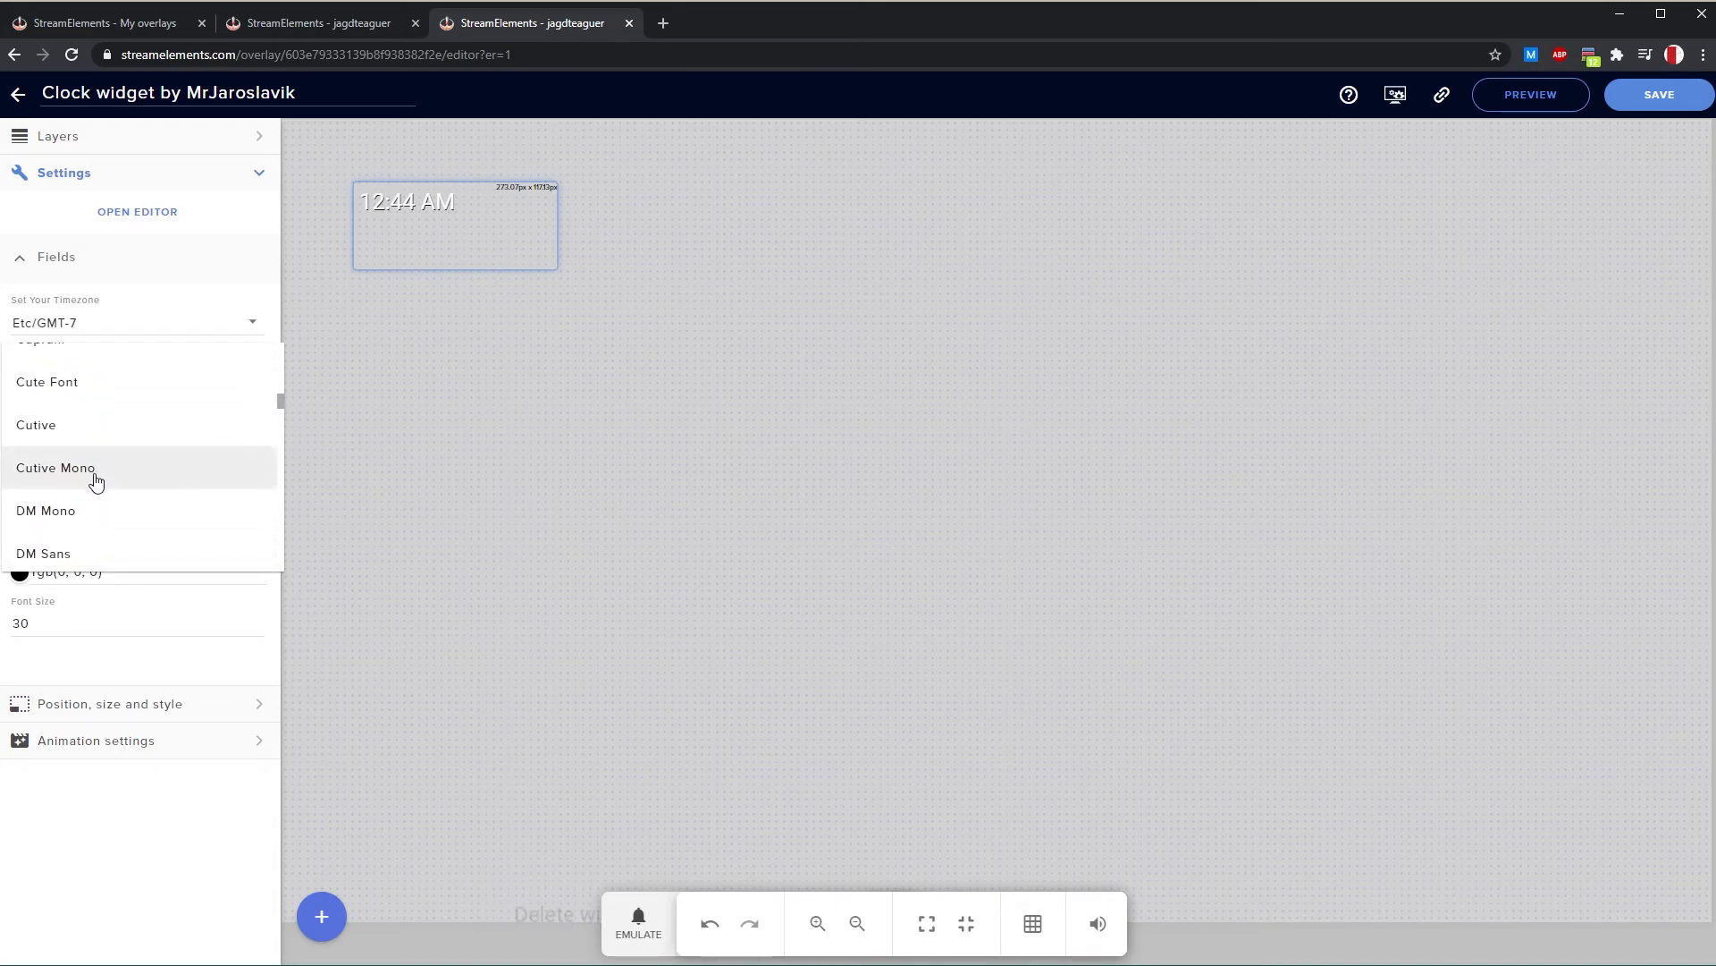
scroll(96, 471, up, 2)
scroll(98, 413, up, 2)
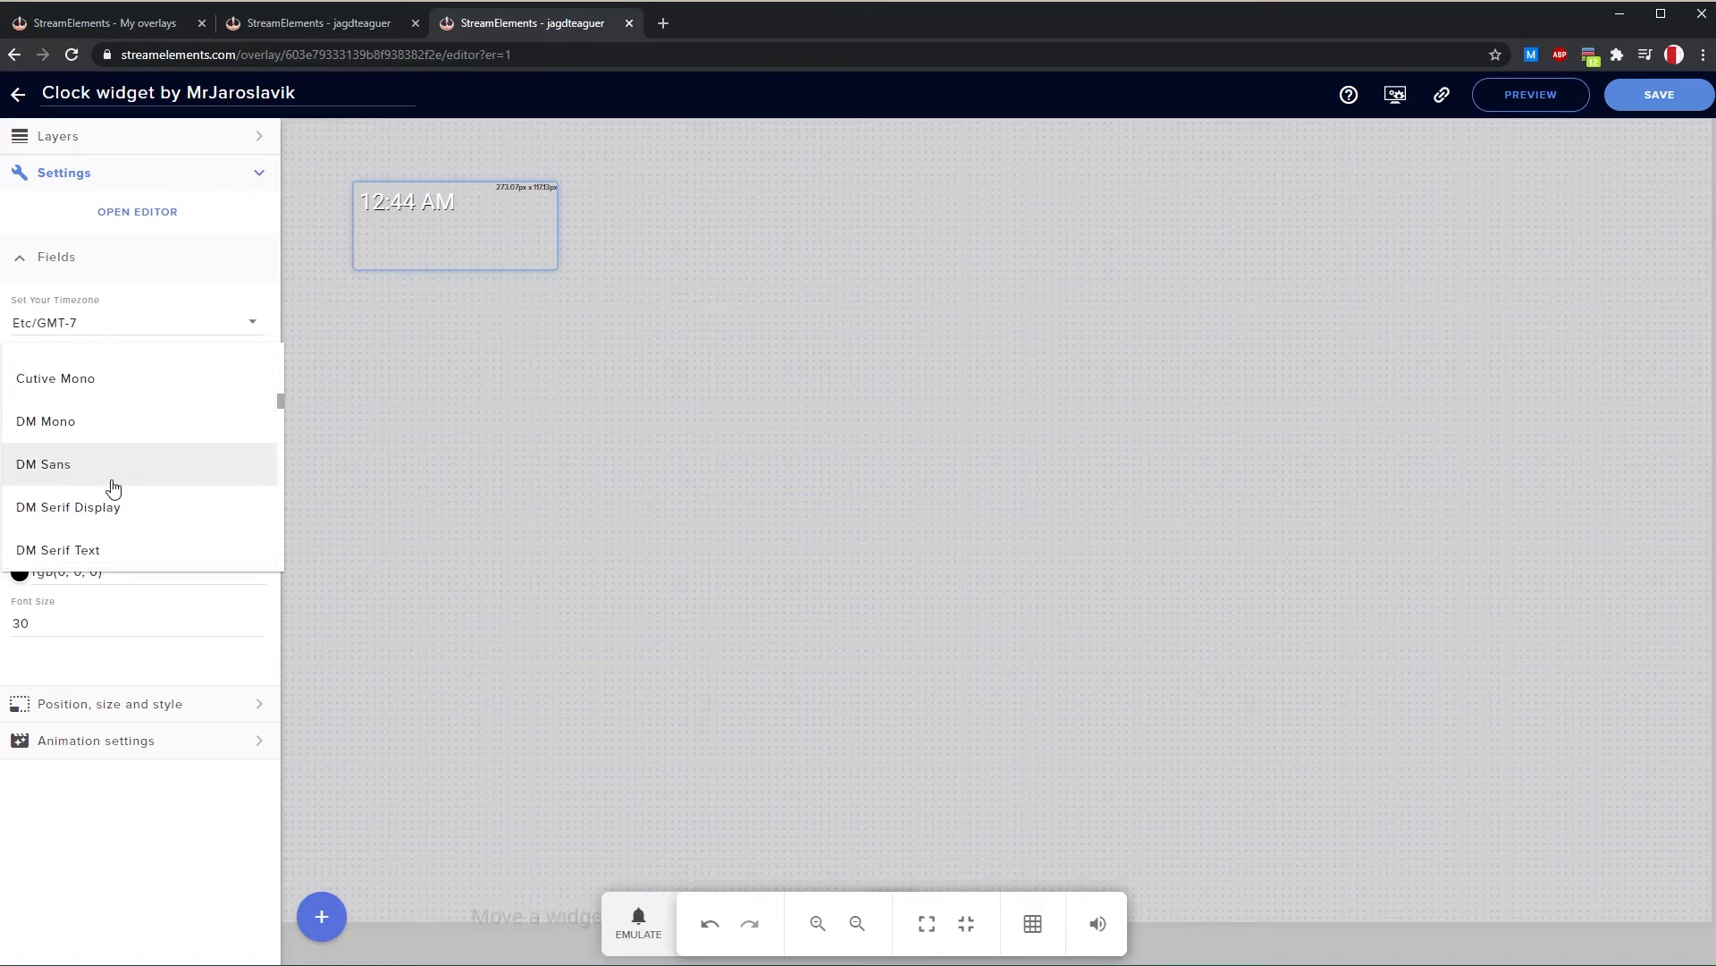
click(98, 466)
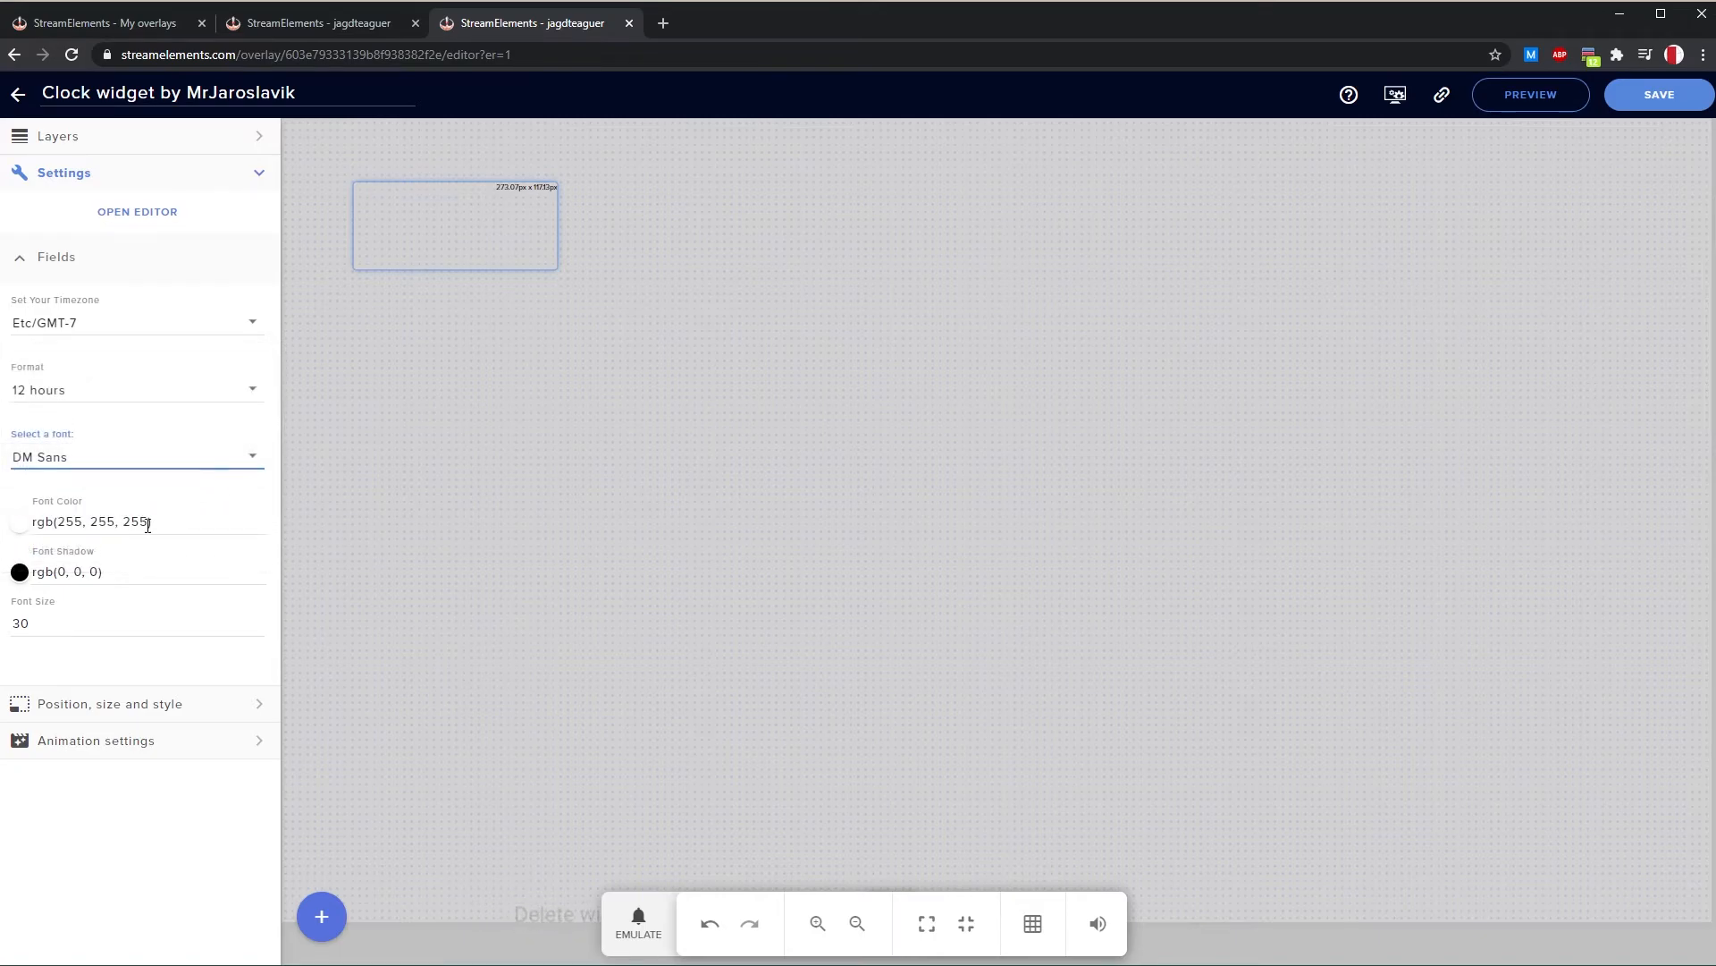
Set the clock's font color to rgb(0, 0, 0) and make its font shadow nearly transparent at rgba(0, 0, 0, 0.06)
click(27, 523)
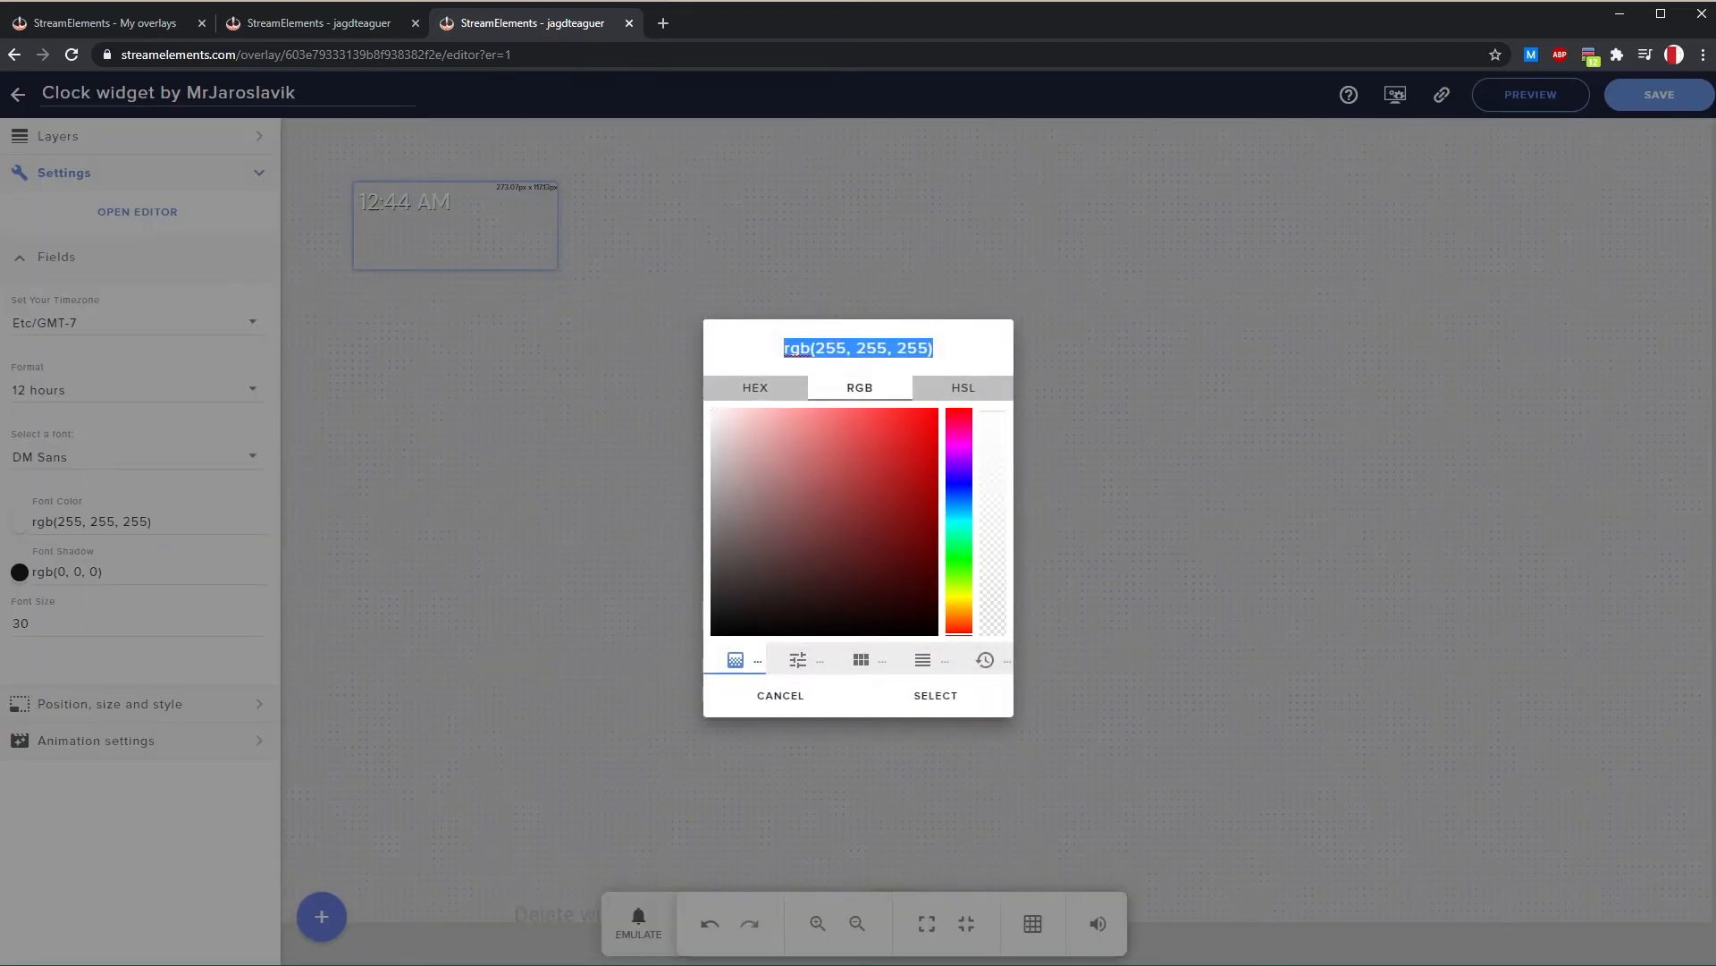
drag(769, 556, 670, 691)
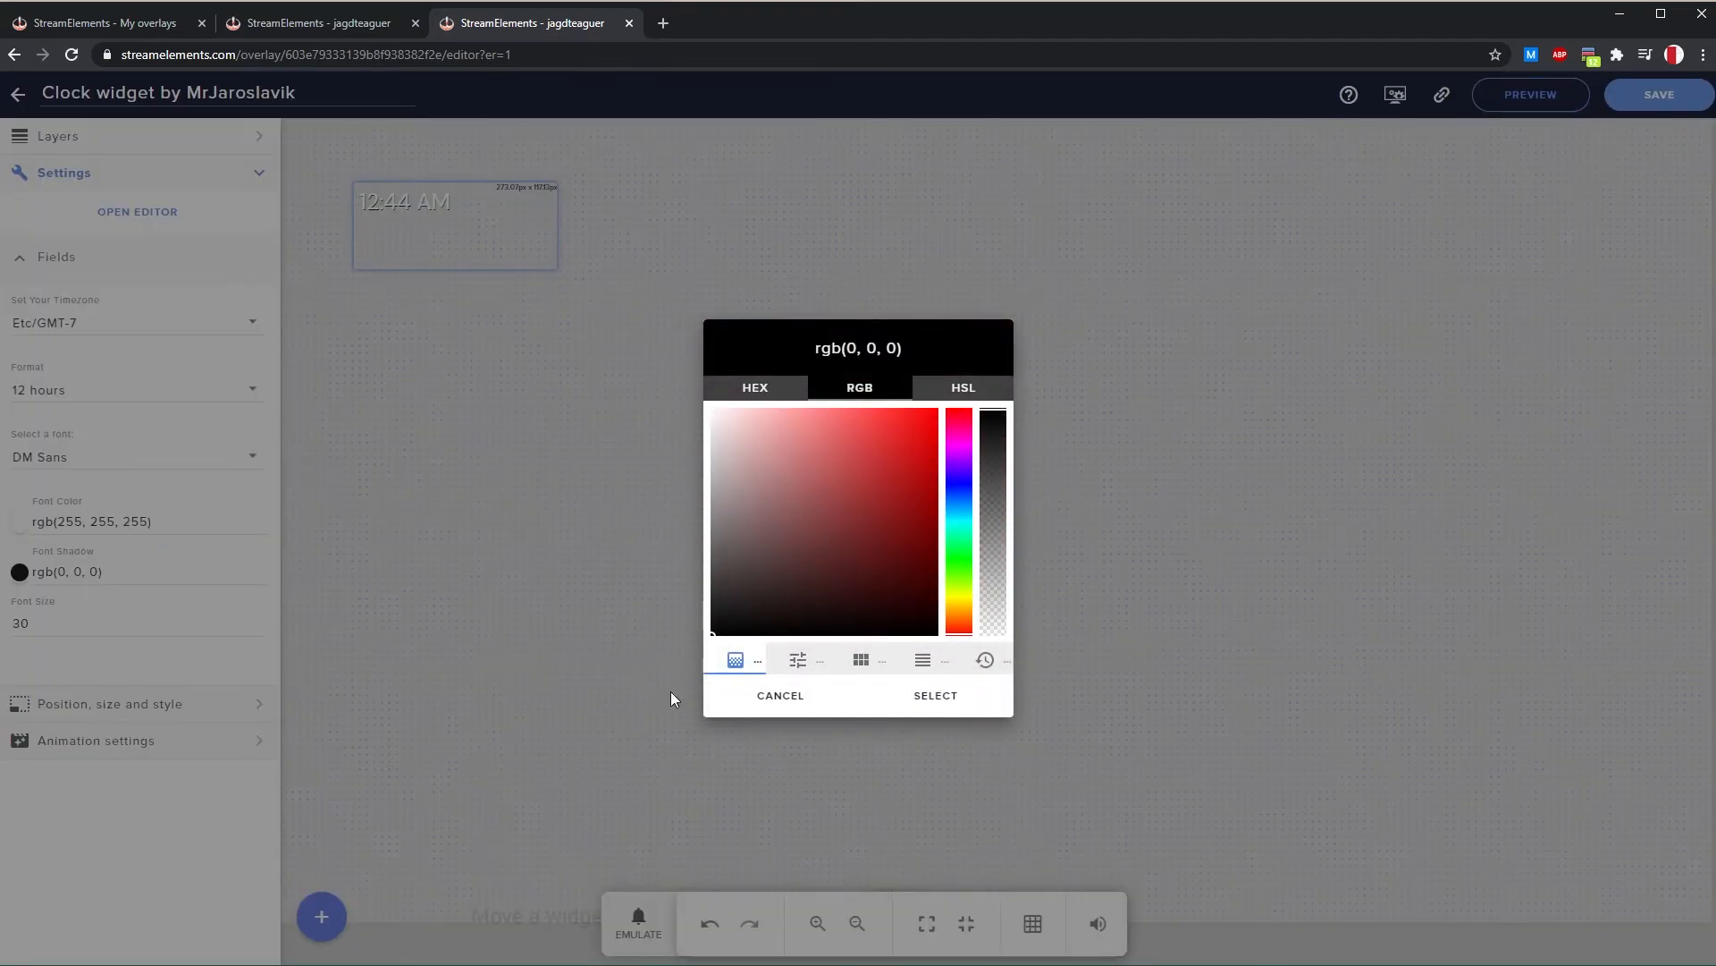
click(919, 708)
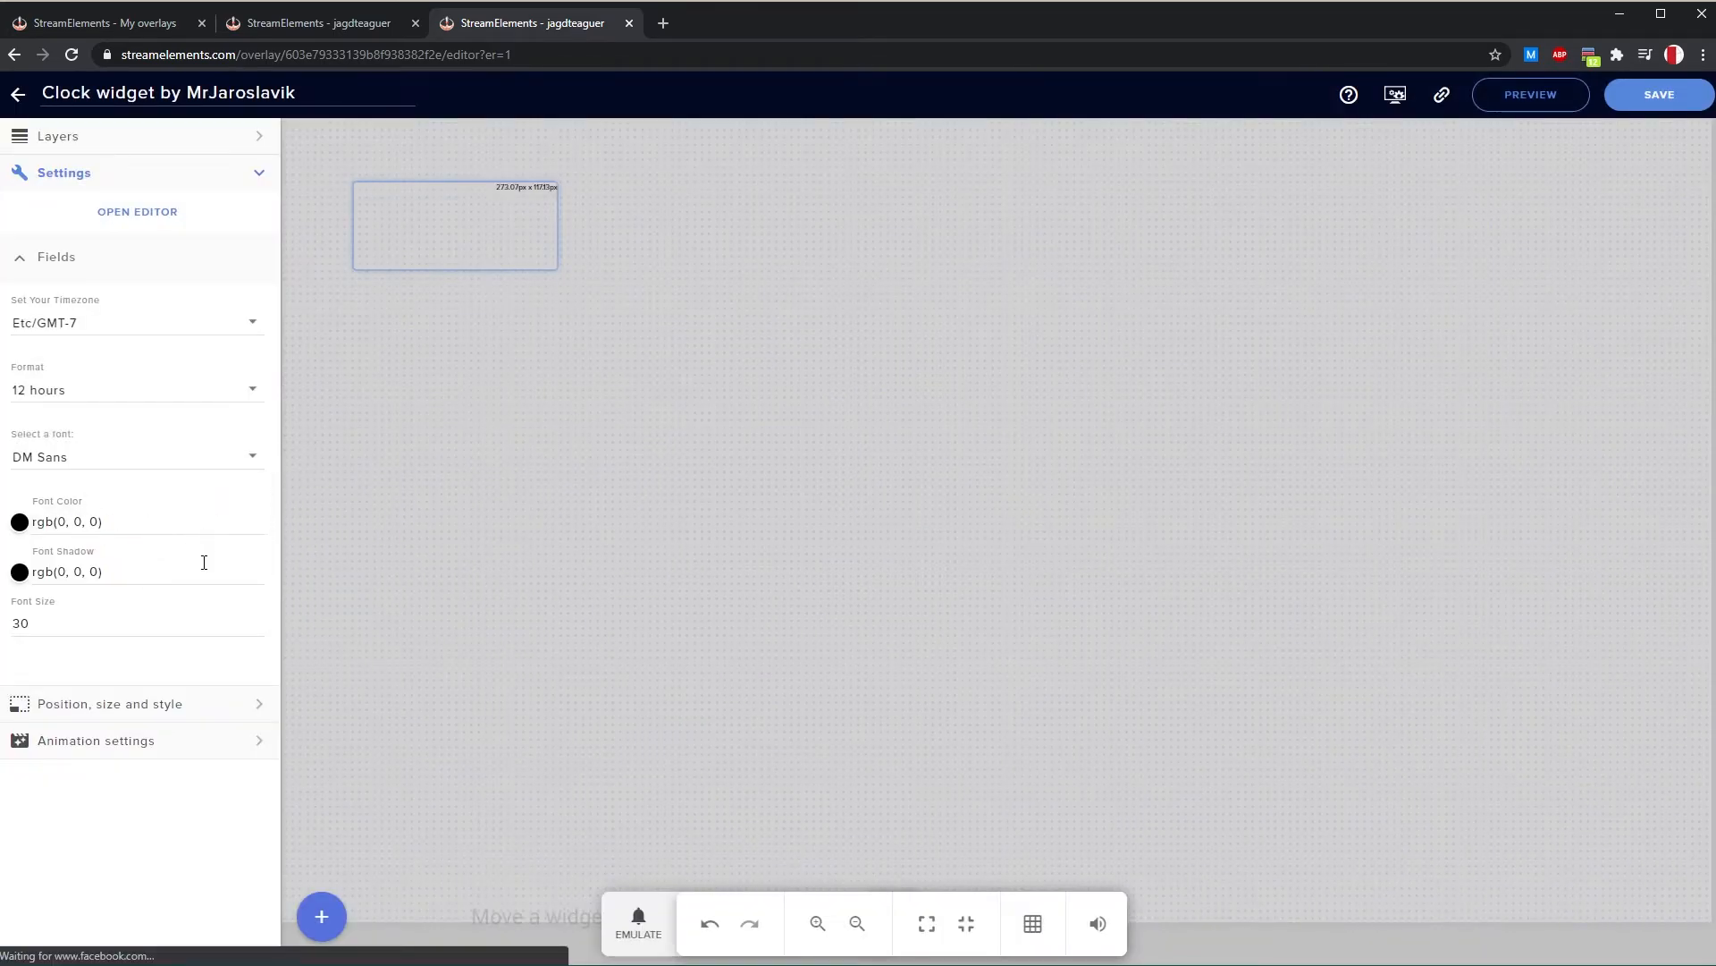
click(20, 573)
mouse_move(712, 633)
mouse_down()
mouse_move(786, 555)
mouse_move(674, 600)
mouse_move(667, 506)
mouse_move(743, 506)
mouse_move(680, 666)
mouse_up()
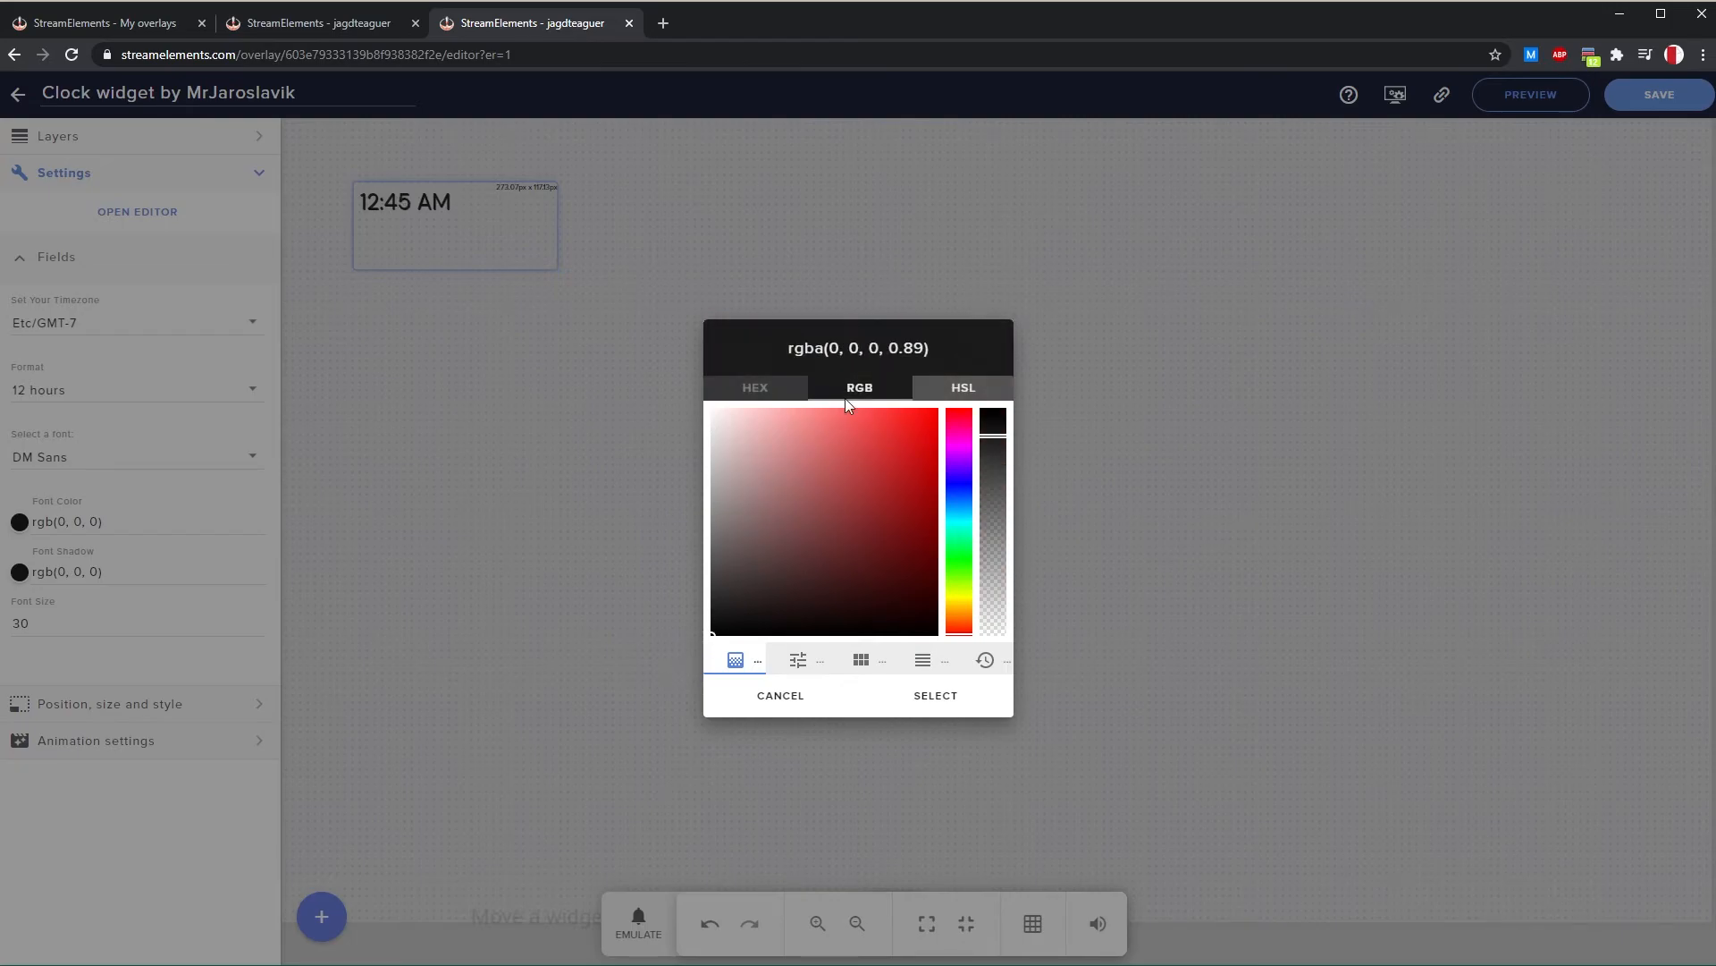
drag(999, 436, 1012, 620)
click(919, 702)
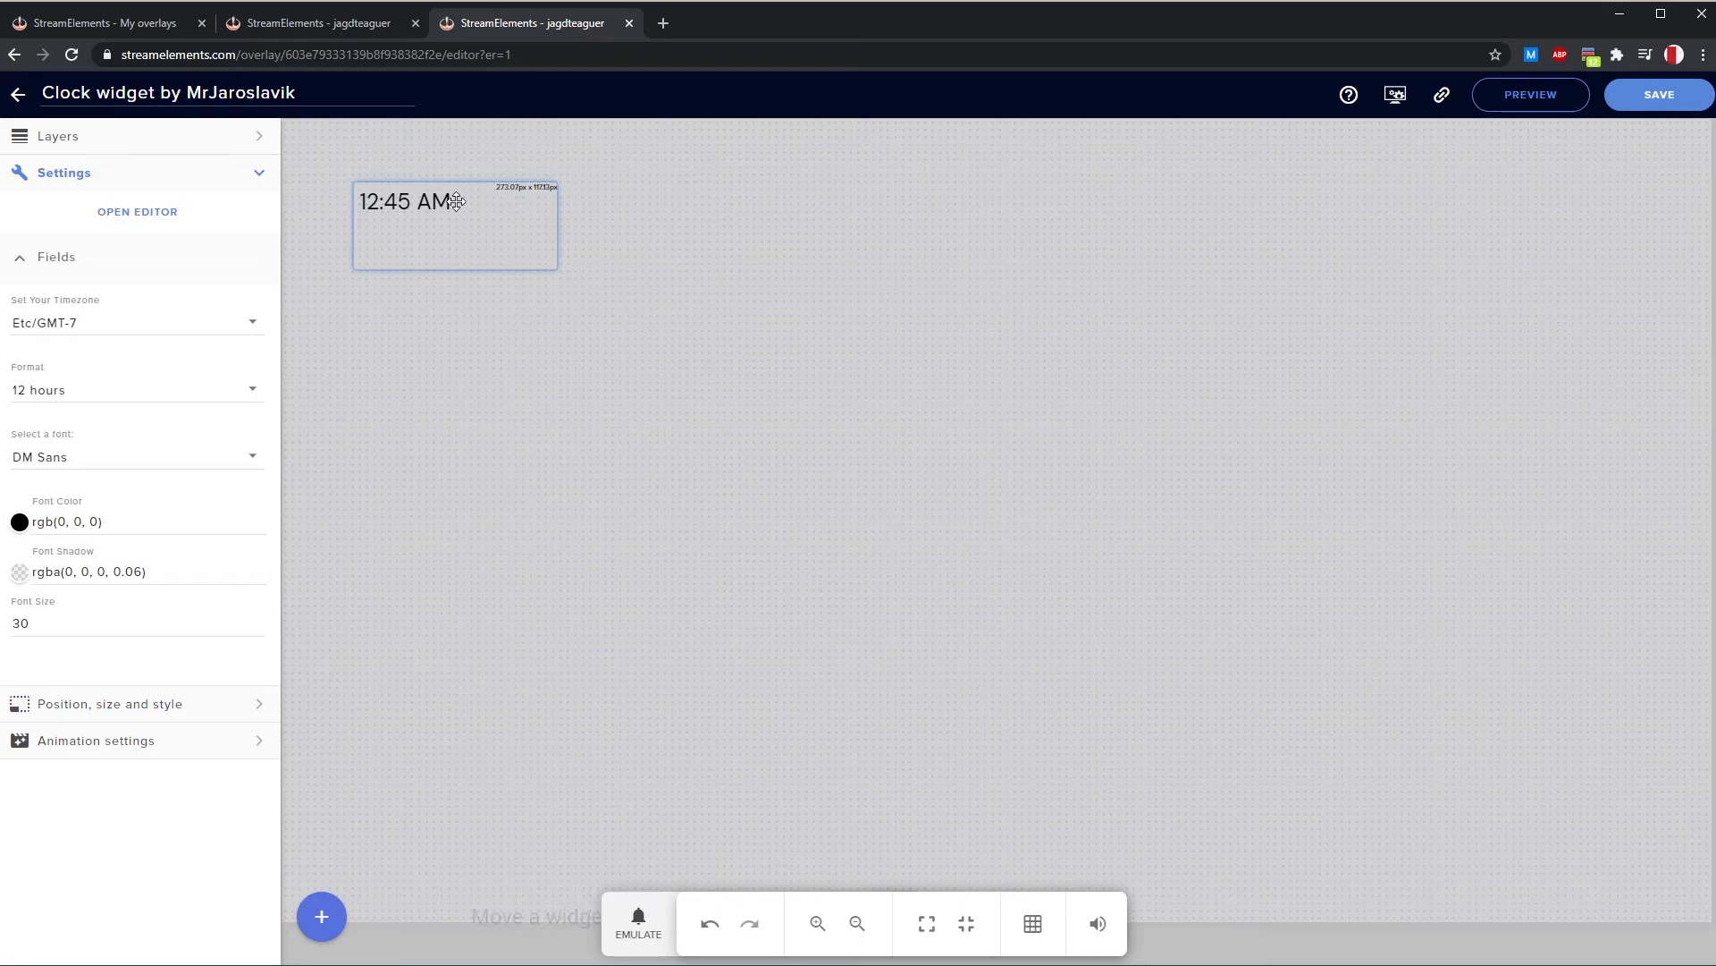
Set the clock's font size to 14 and move the widget to the canvas's lower-right corner, about 1046 px from top and 1844 px from left
double_click(140, 610)
text(14)
click(108, 670)
drag(376, 224, 1685, 906)
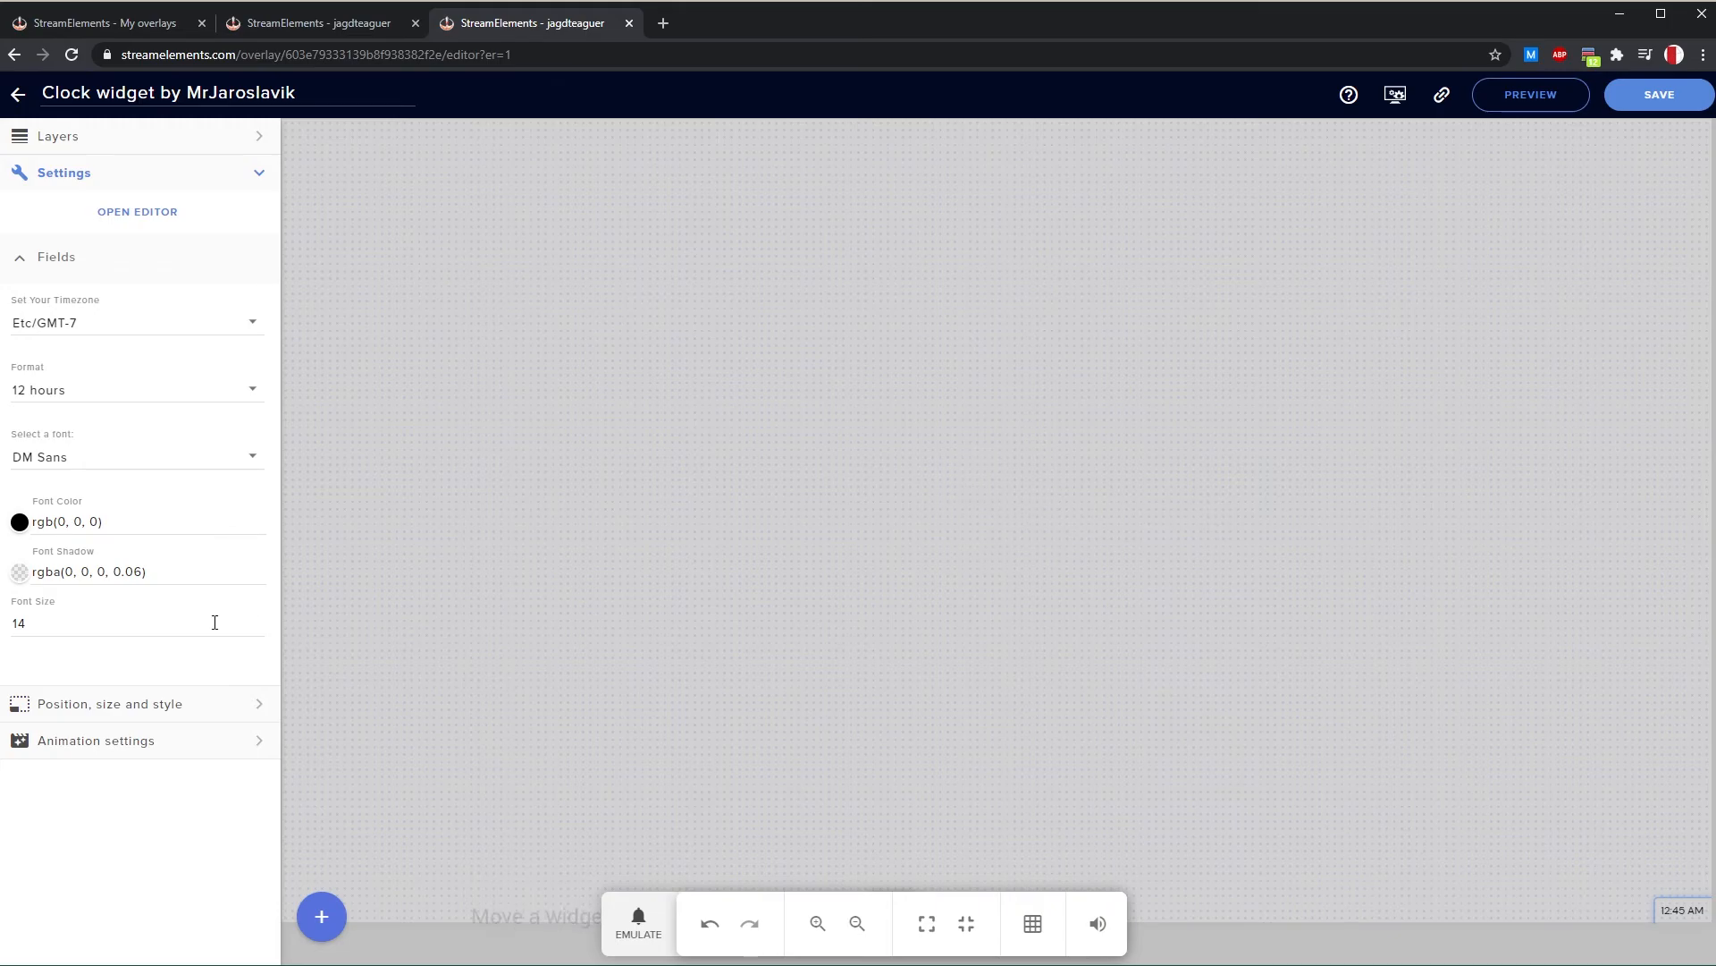
Check the clock widget's position, size and animation settings, and save the overlay
click(120, 706)
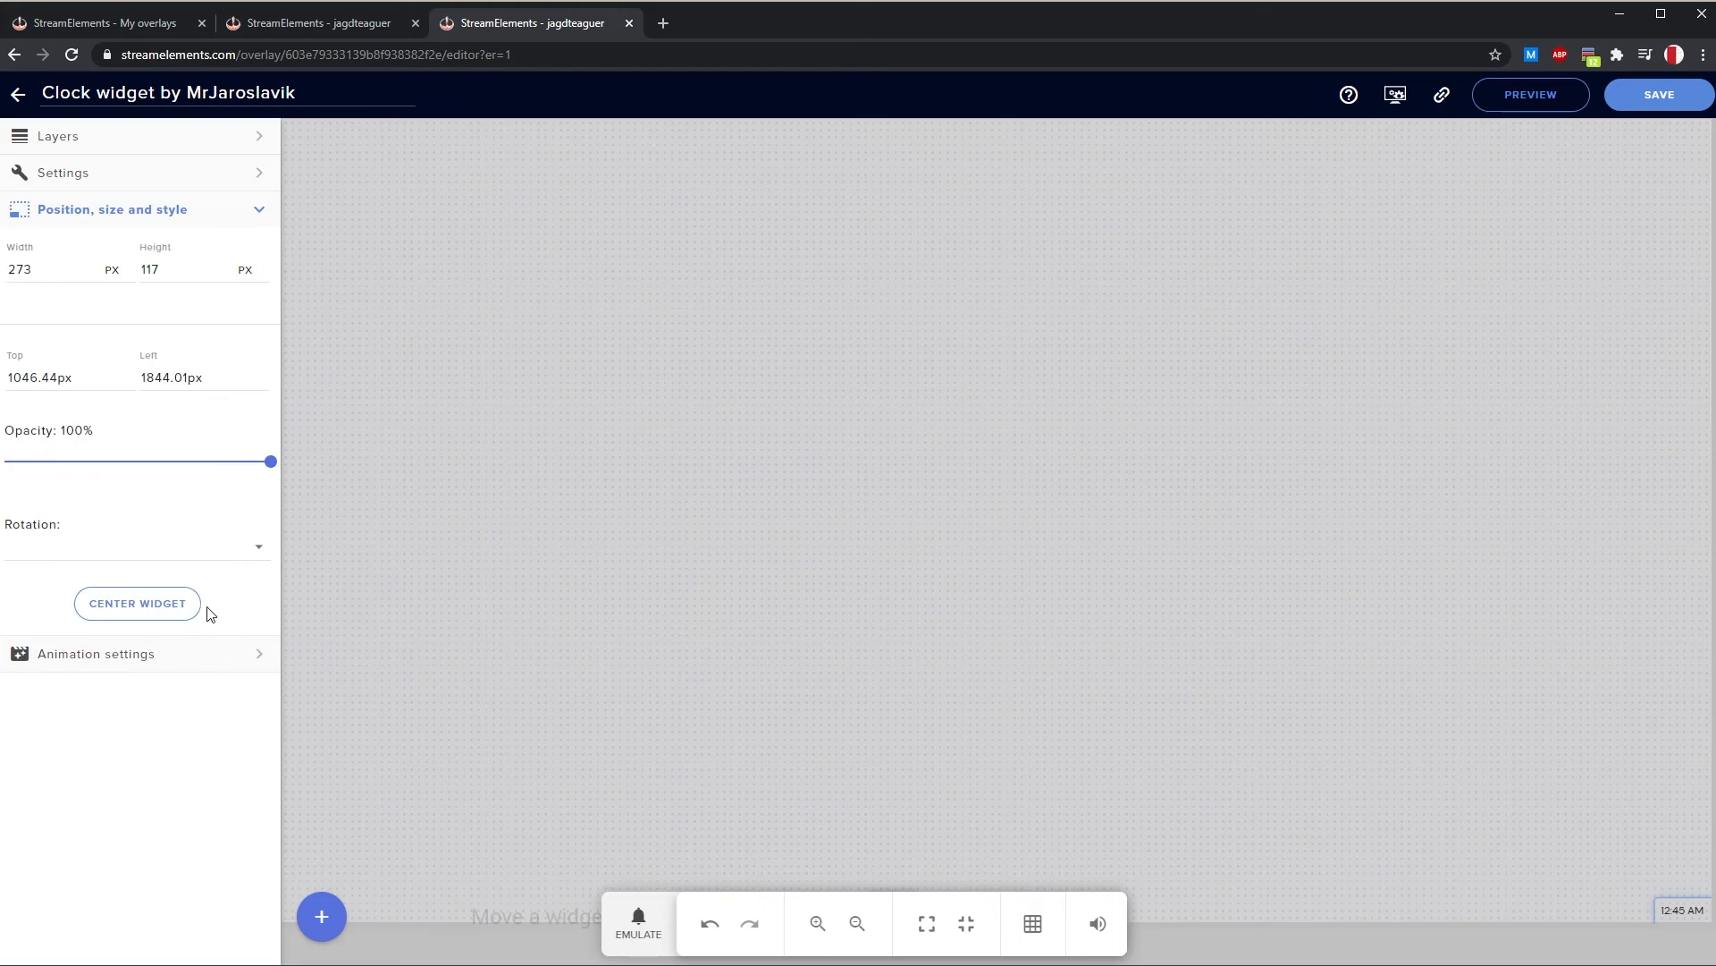
click(170, 659)
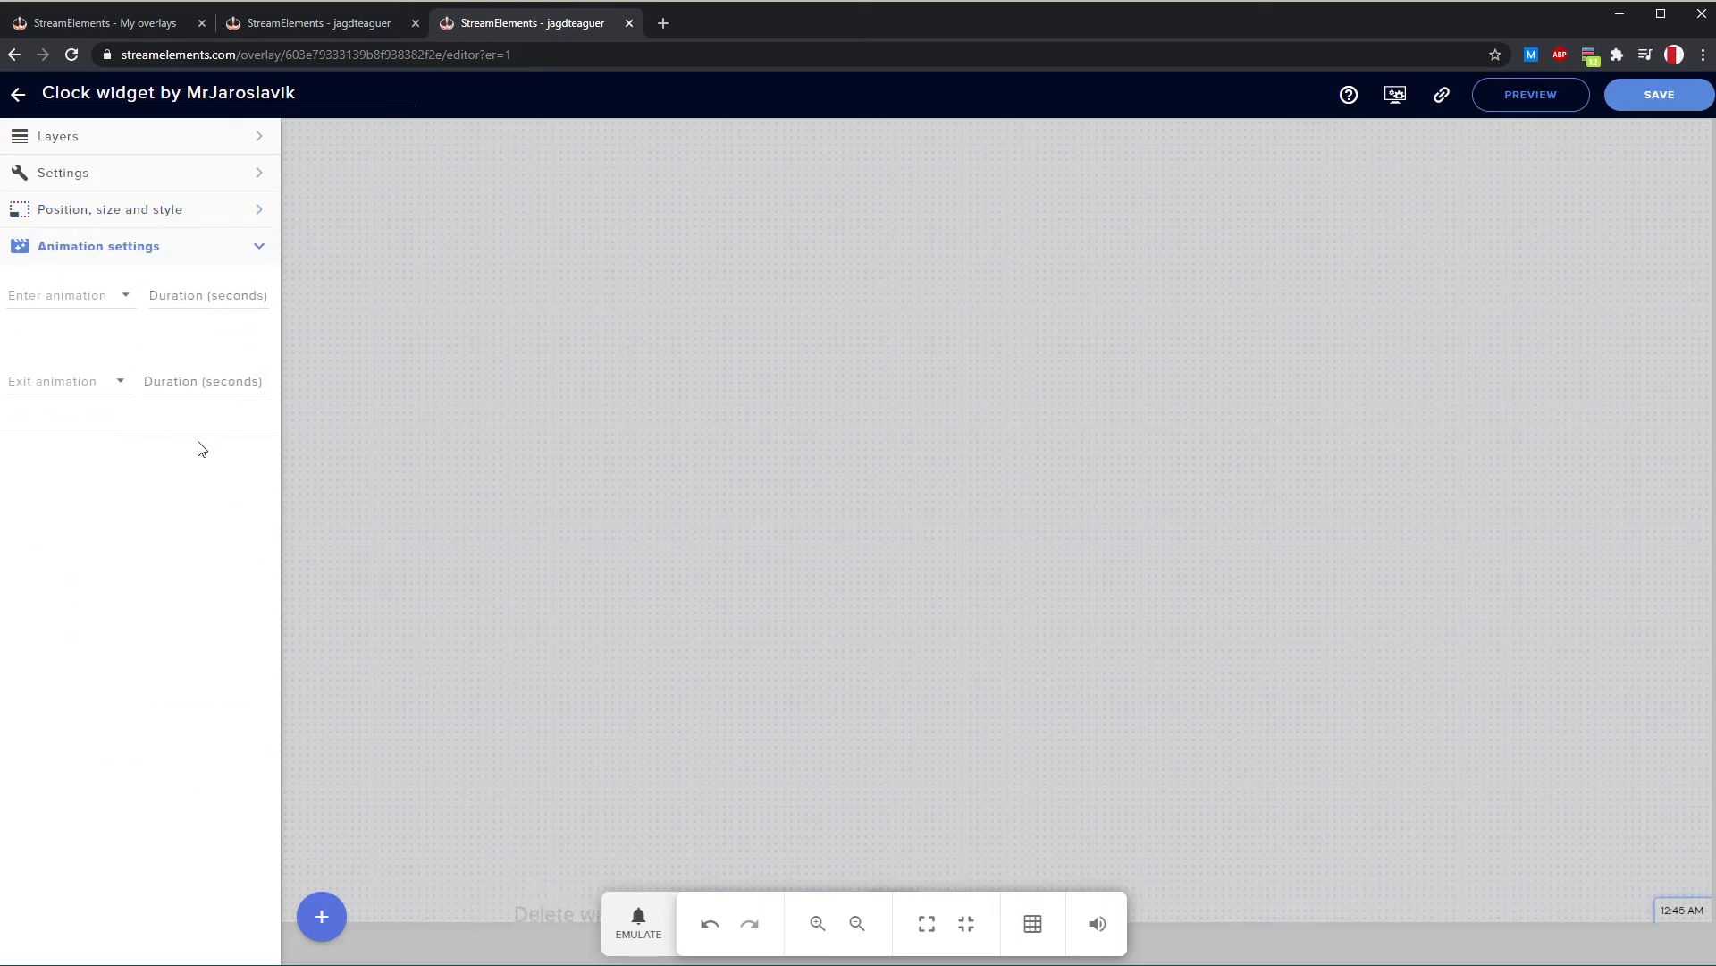
click(1674, 104)
click(238, 141)
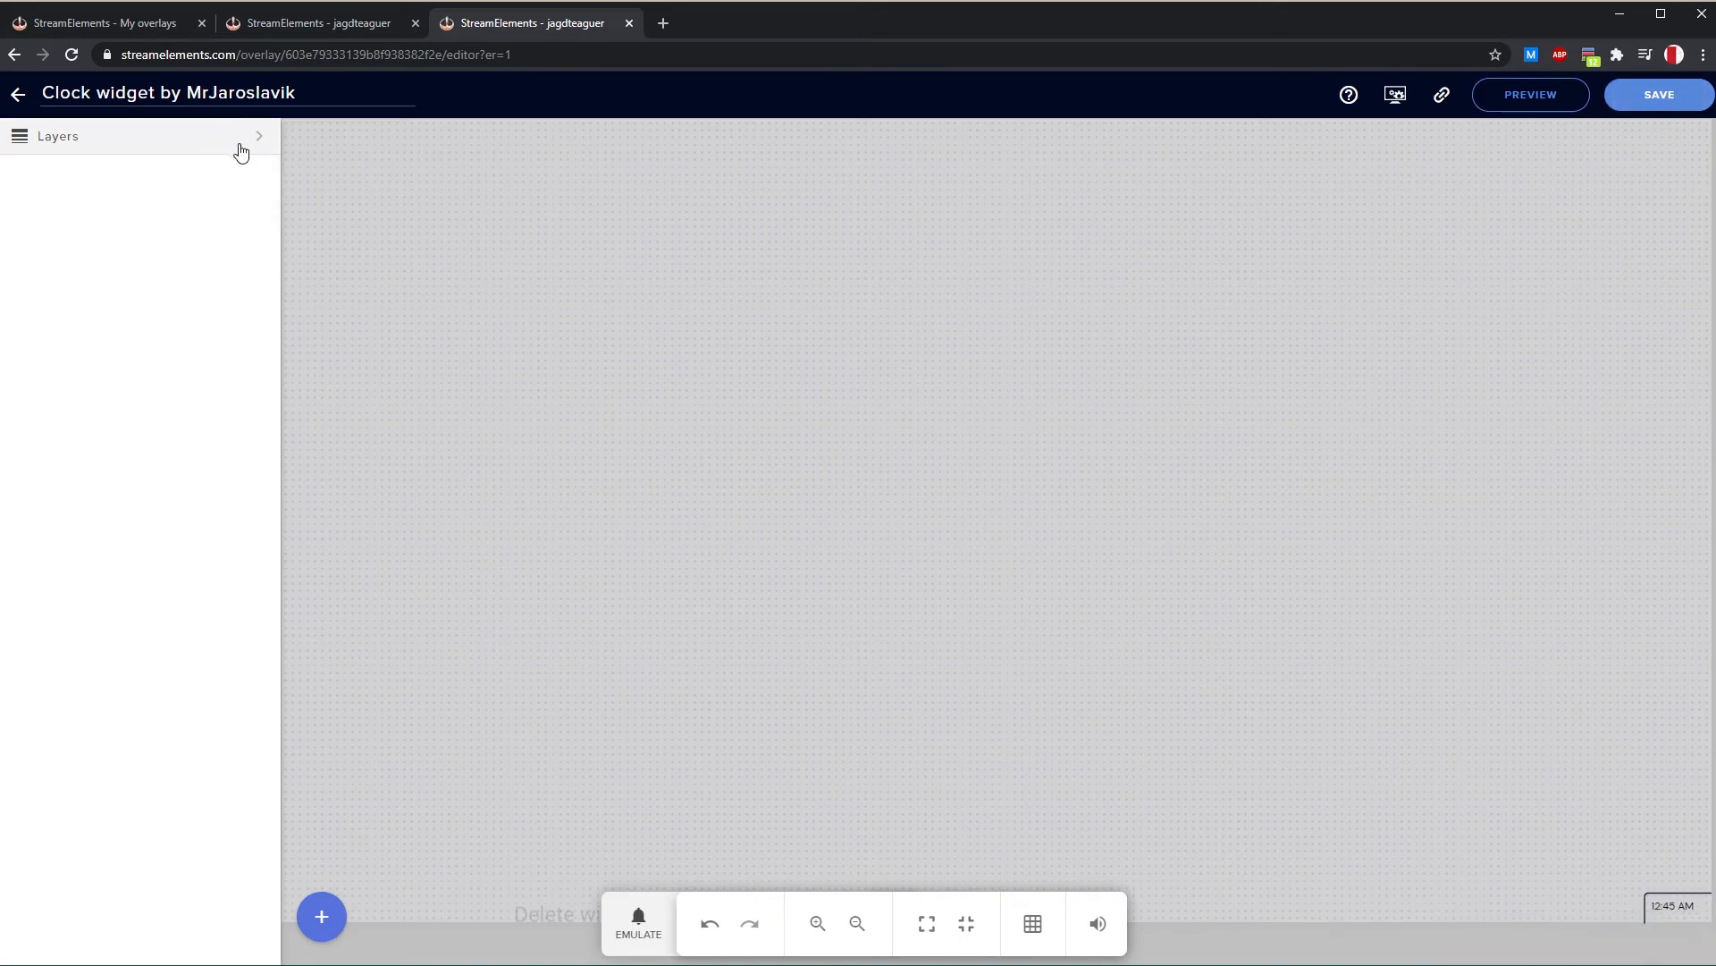
click(170, 217)
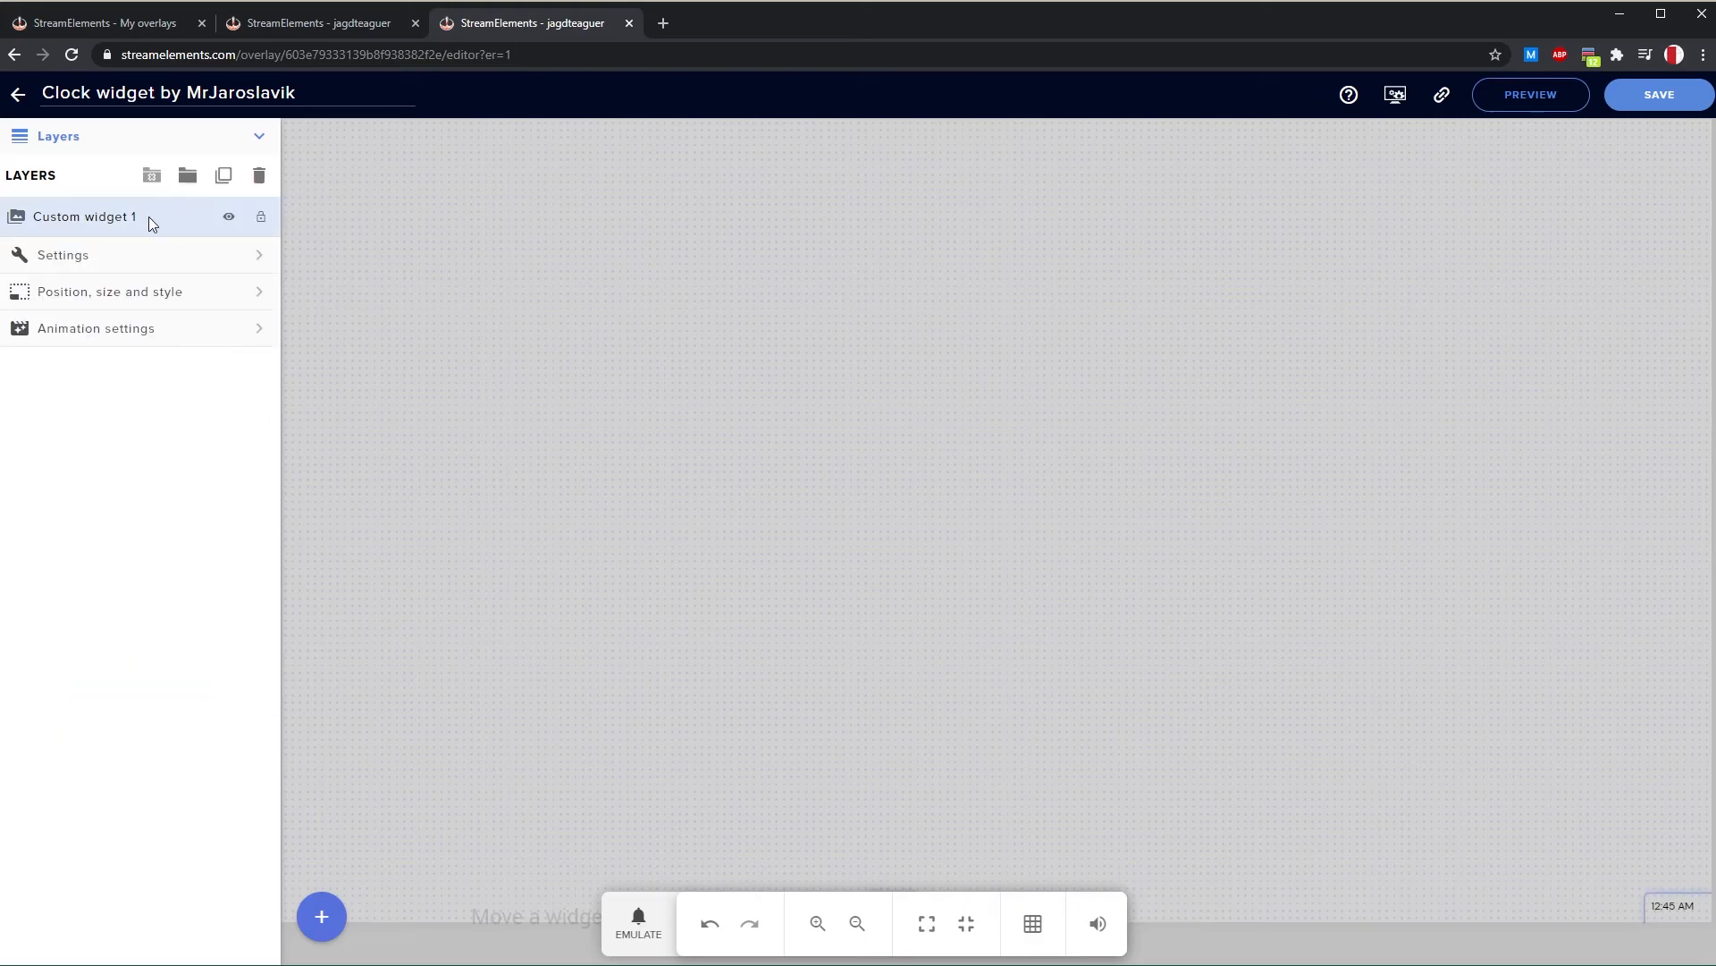
click(223, 175)
click(952, 549)
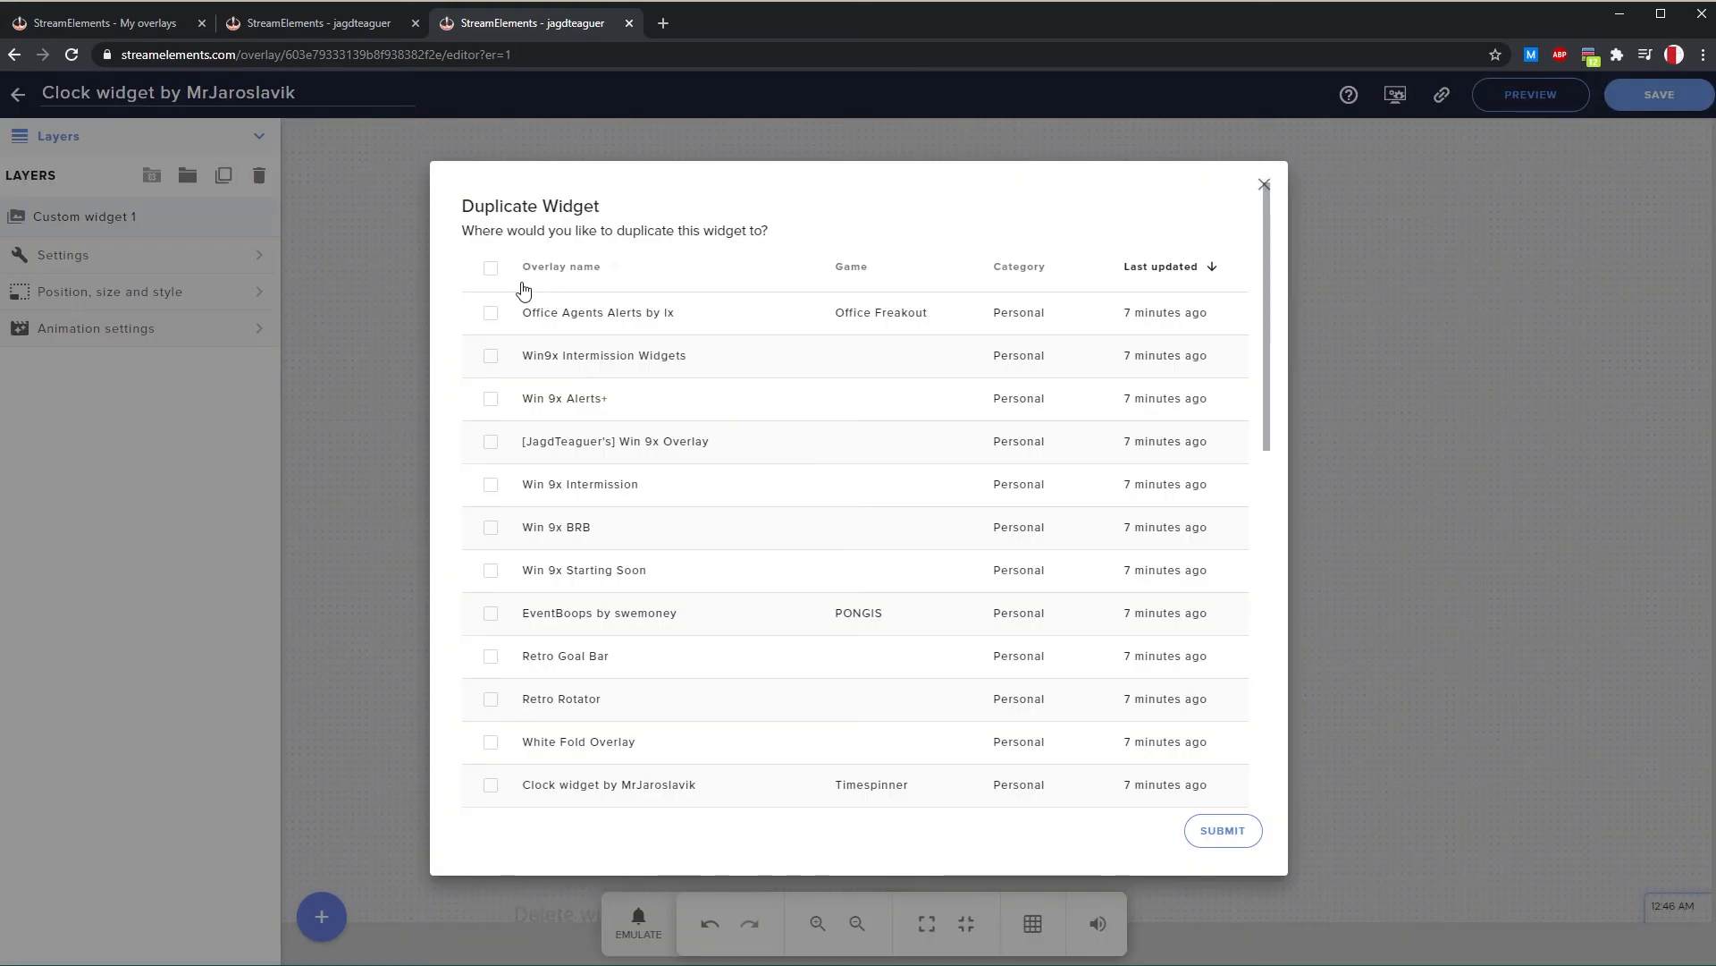
click(488, 315)
click(492, 357)
click(497, 400)
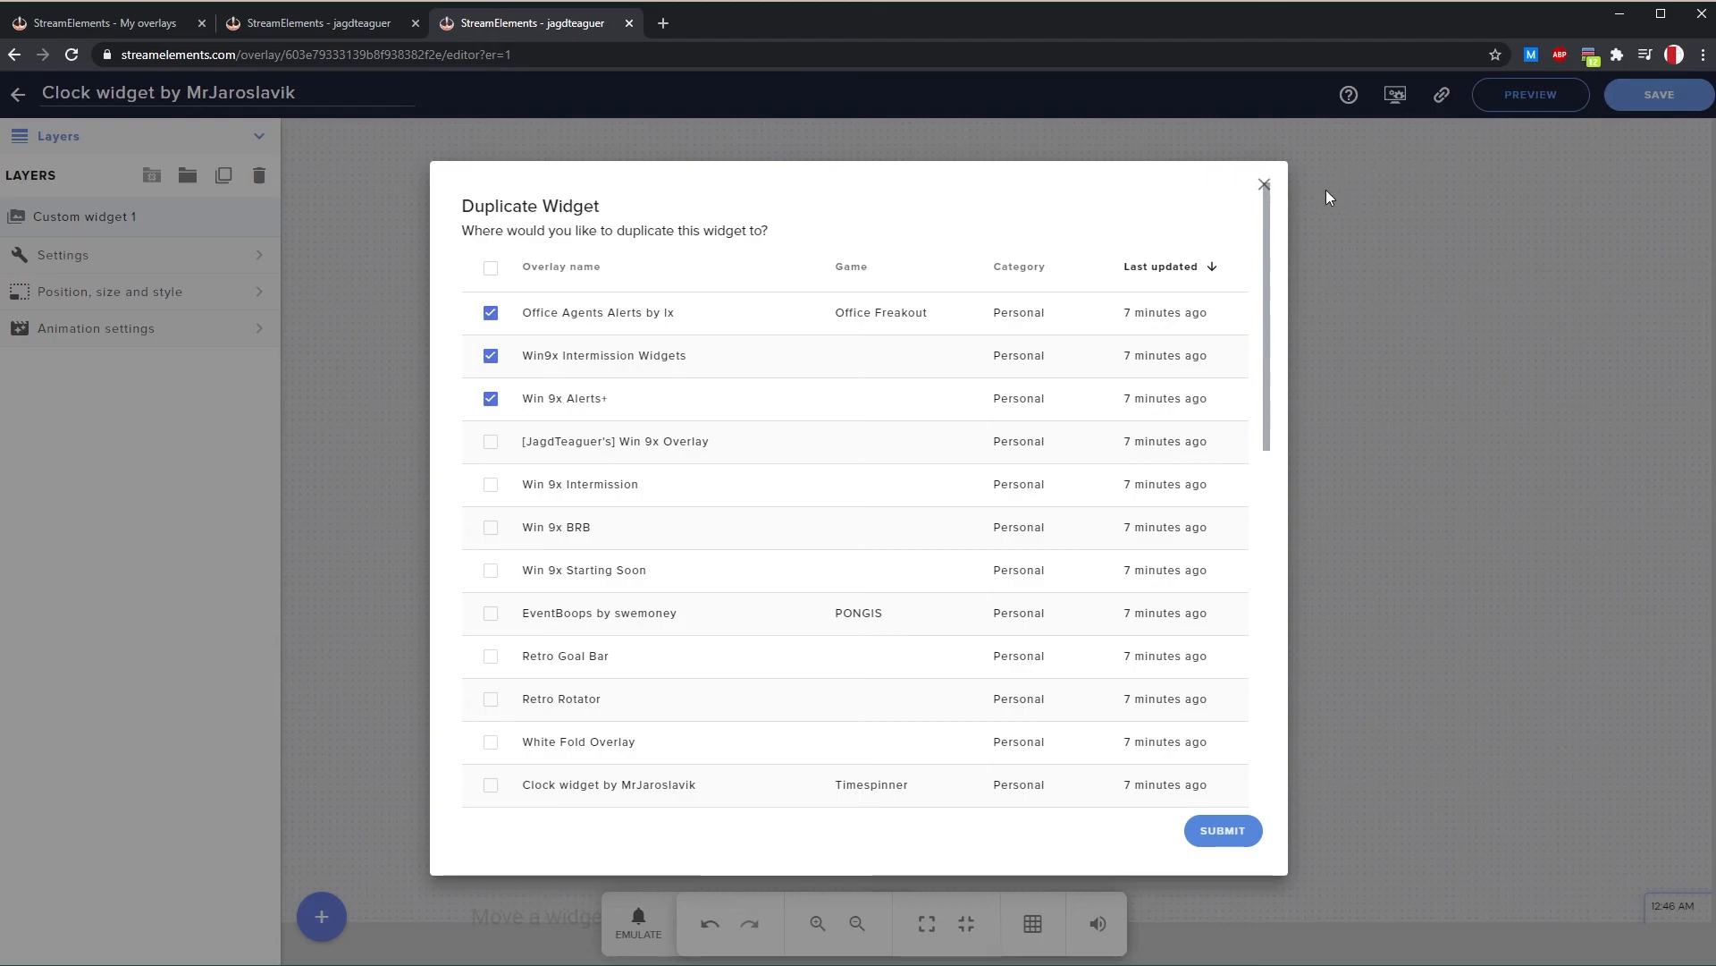
click(1264, 185)
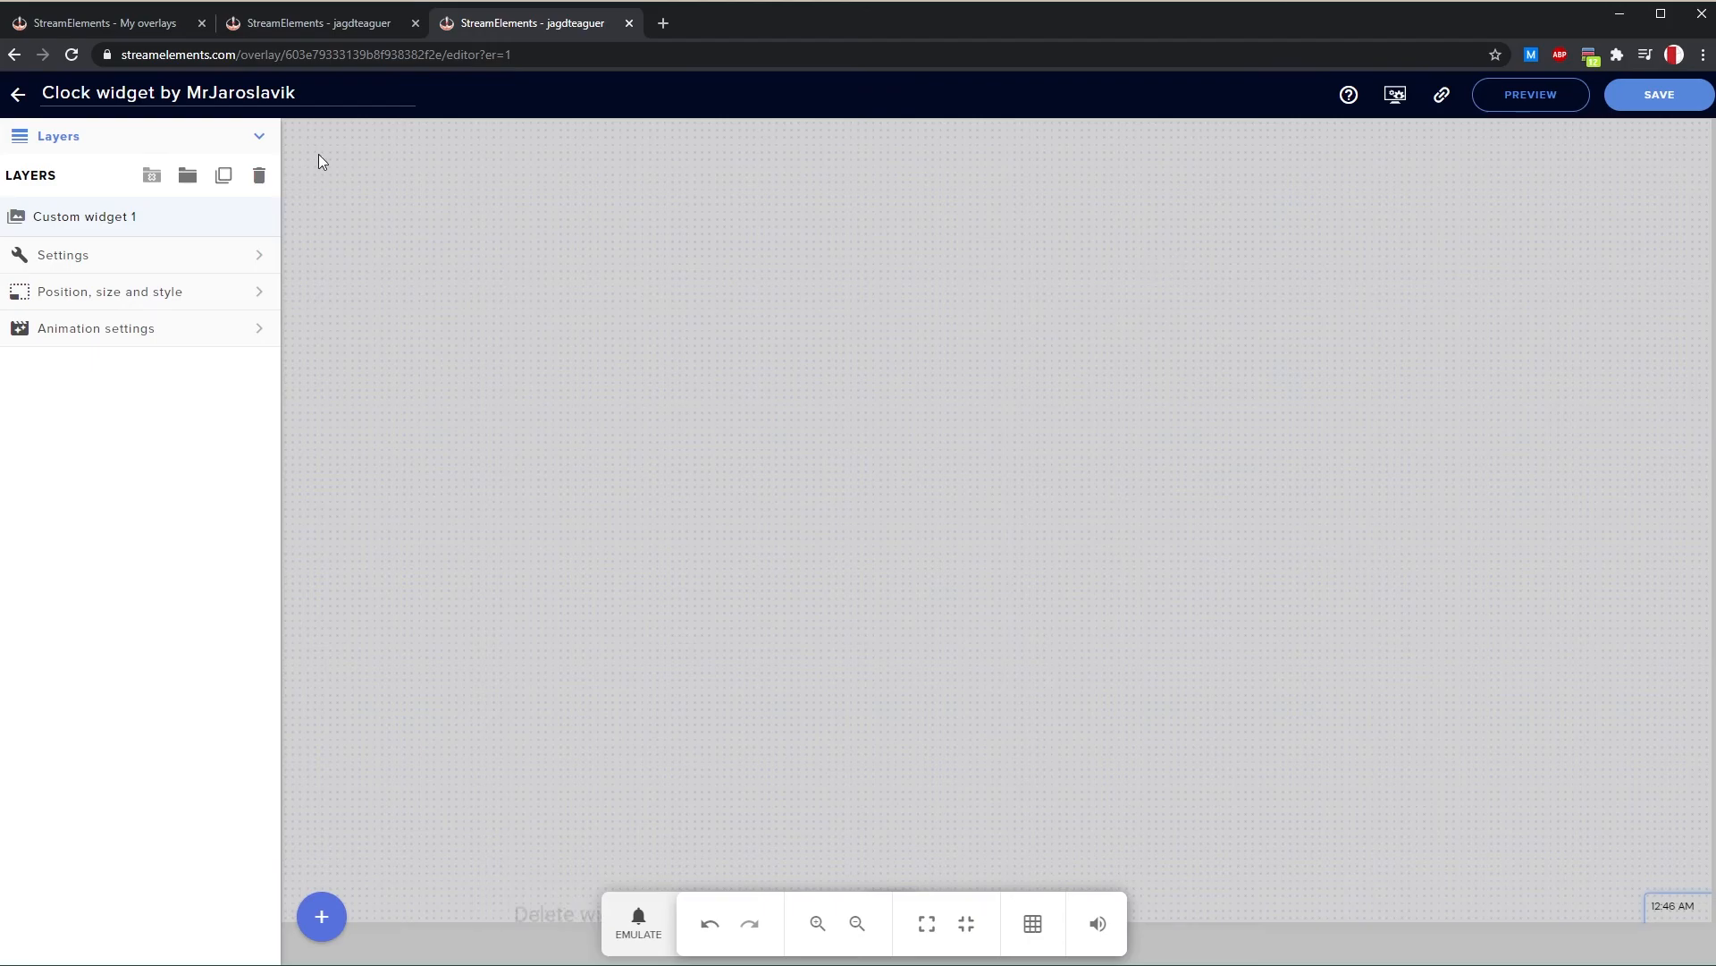
Leave the clock overlay editor for the My overlays page and switch to Streamlabs OBS
click(18, 94)
click(946, 156)
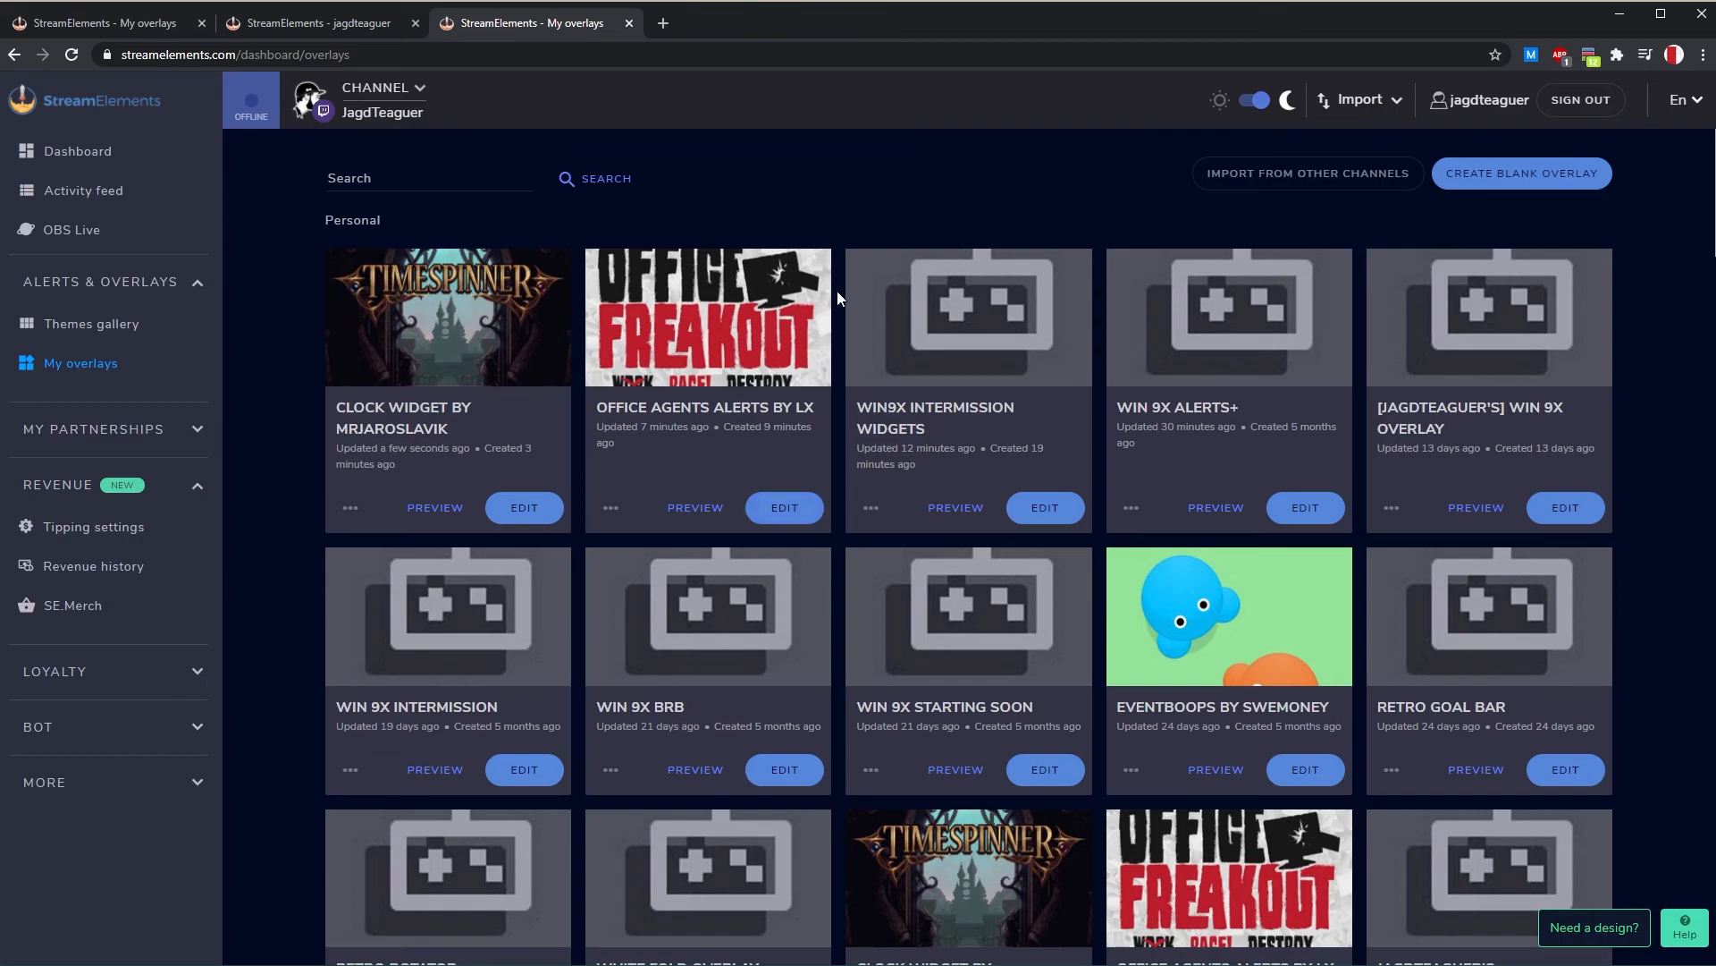
key(alt+Tab)
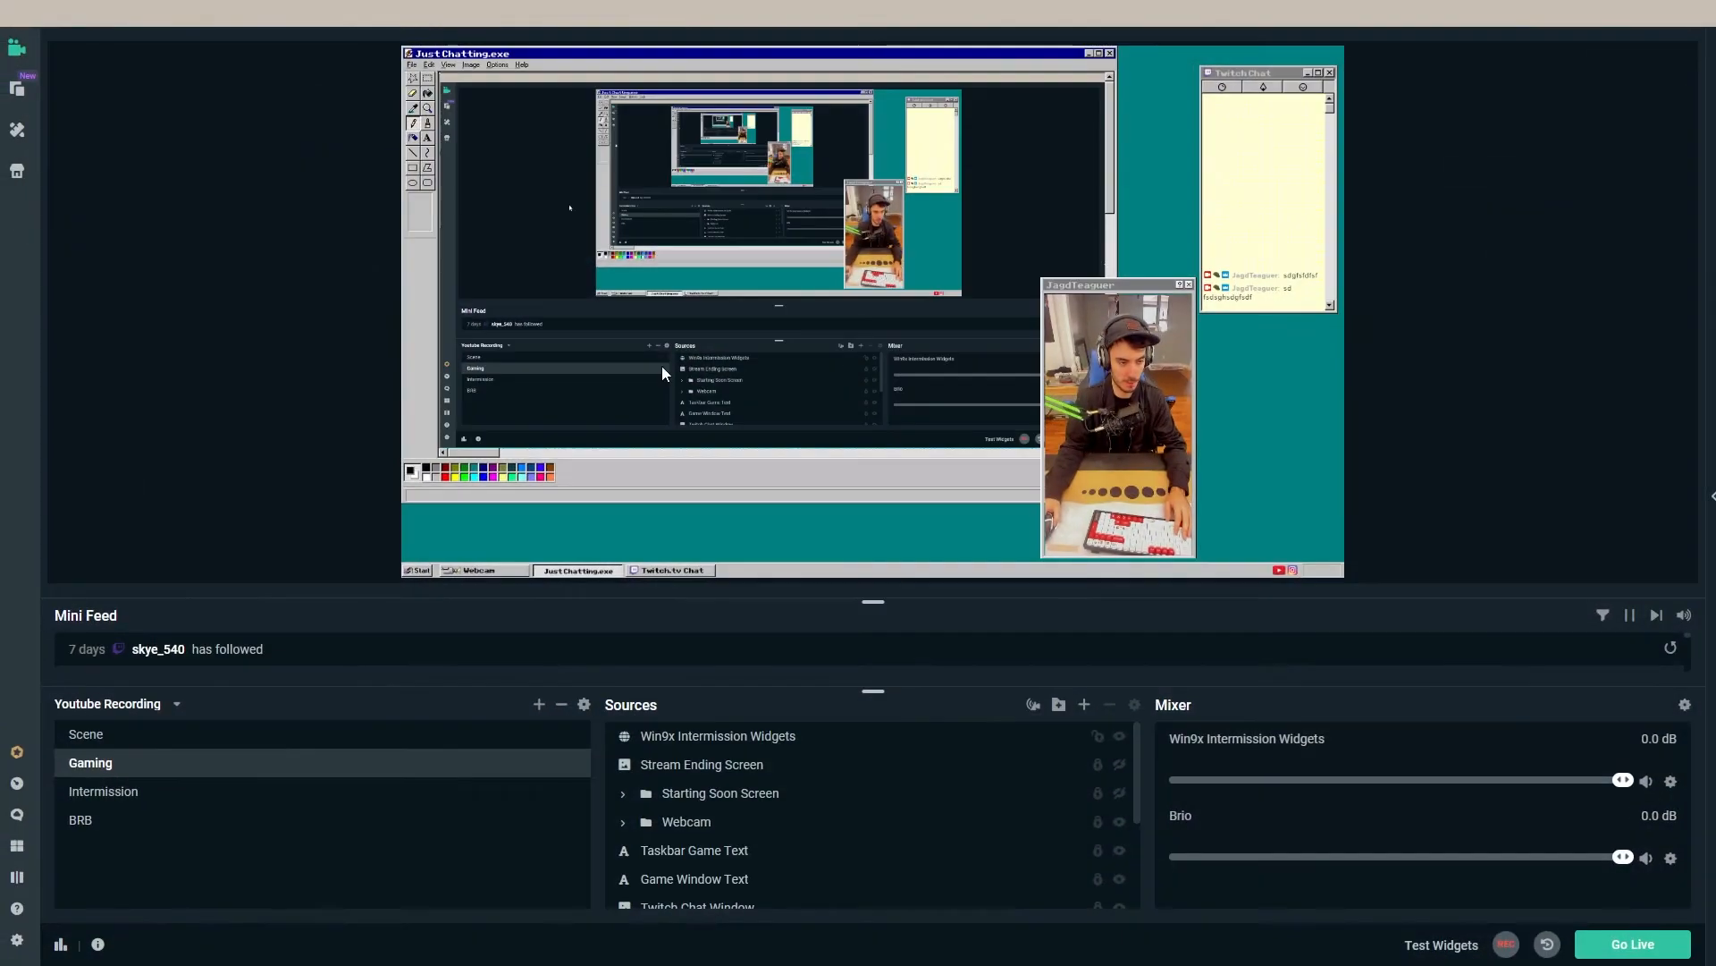